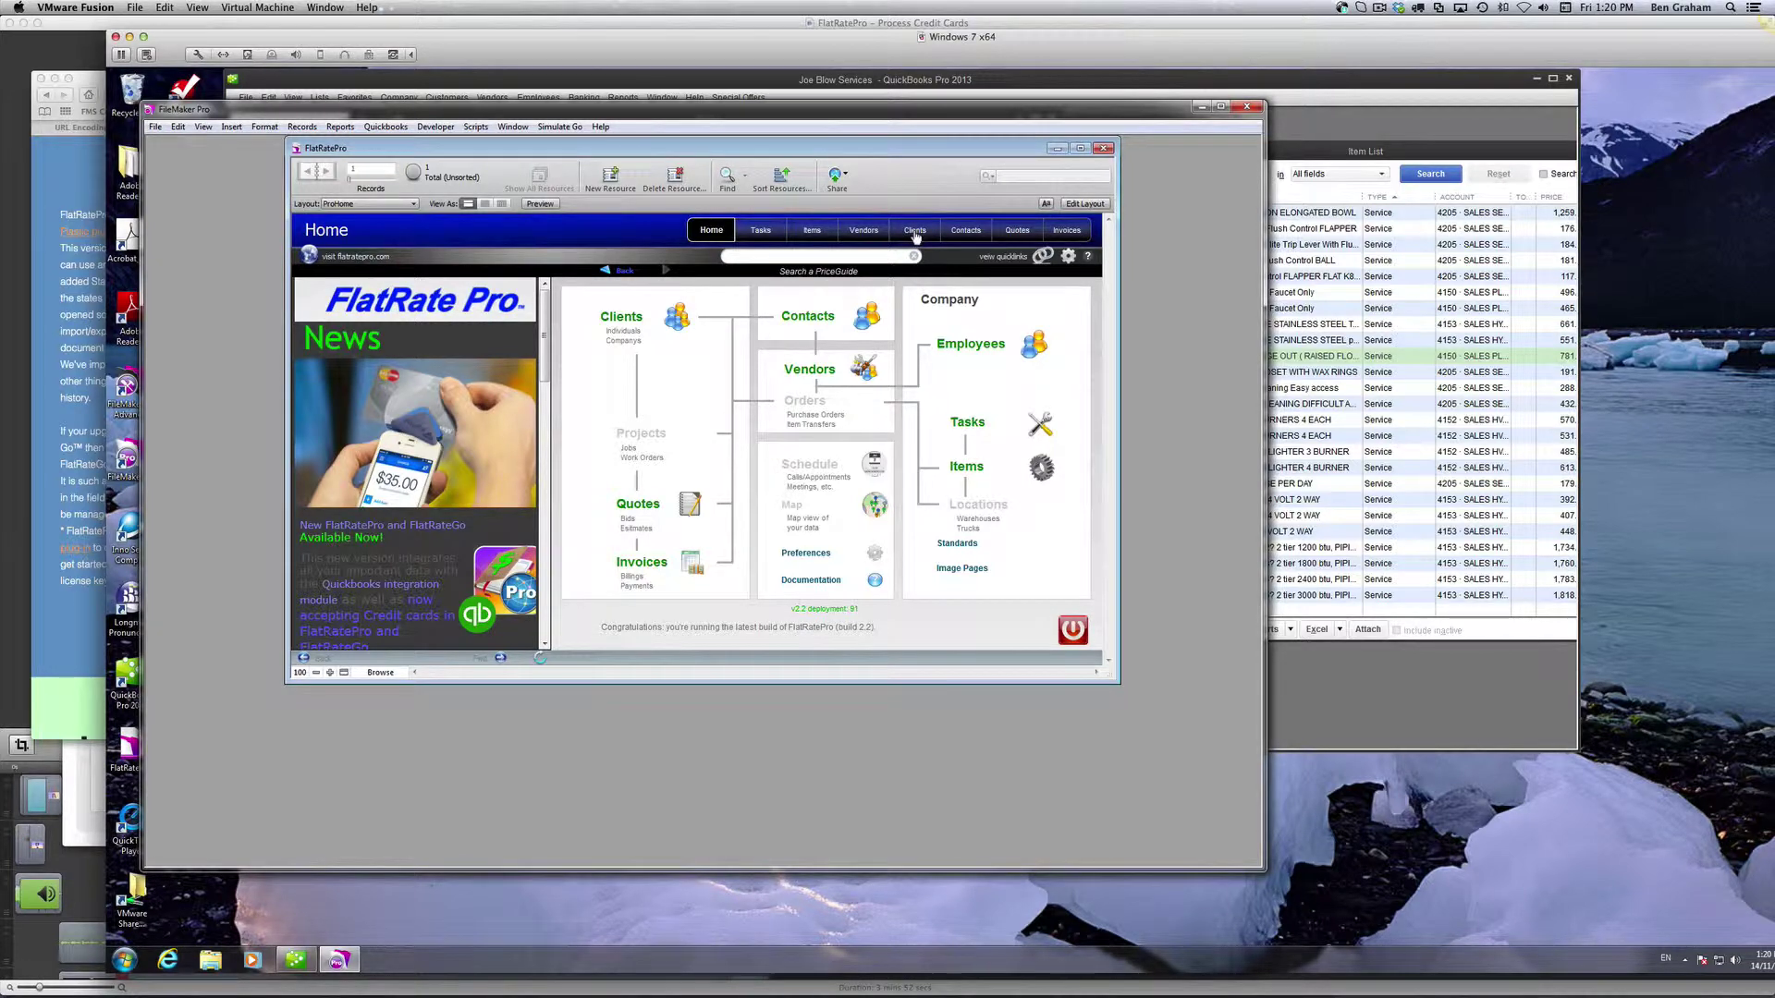
Step: Open the client records and display the QuickBooks details of record 9 in the found set
{"action": "left_click", "coordinate": [915, 238]}
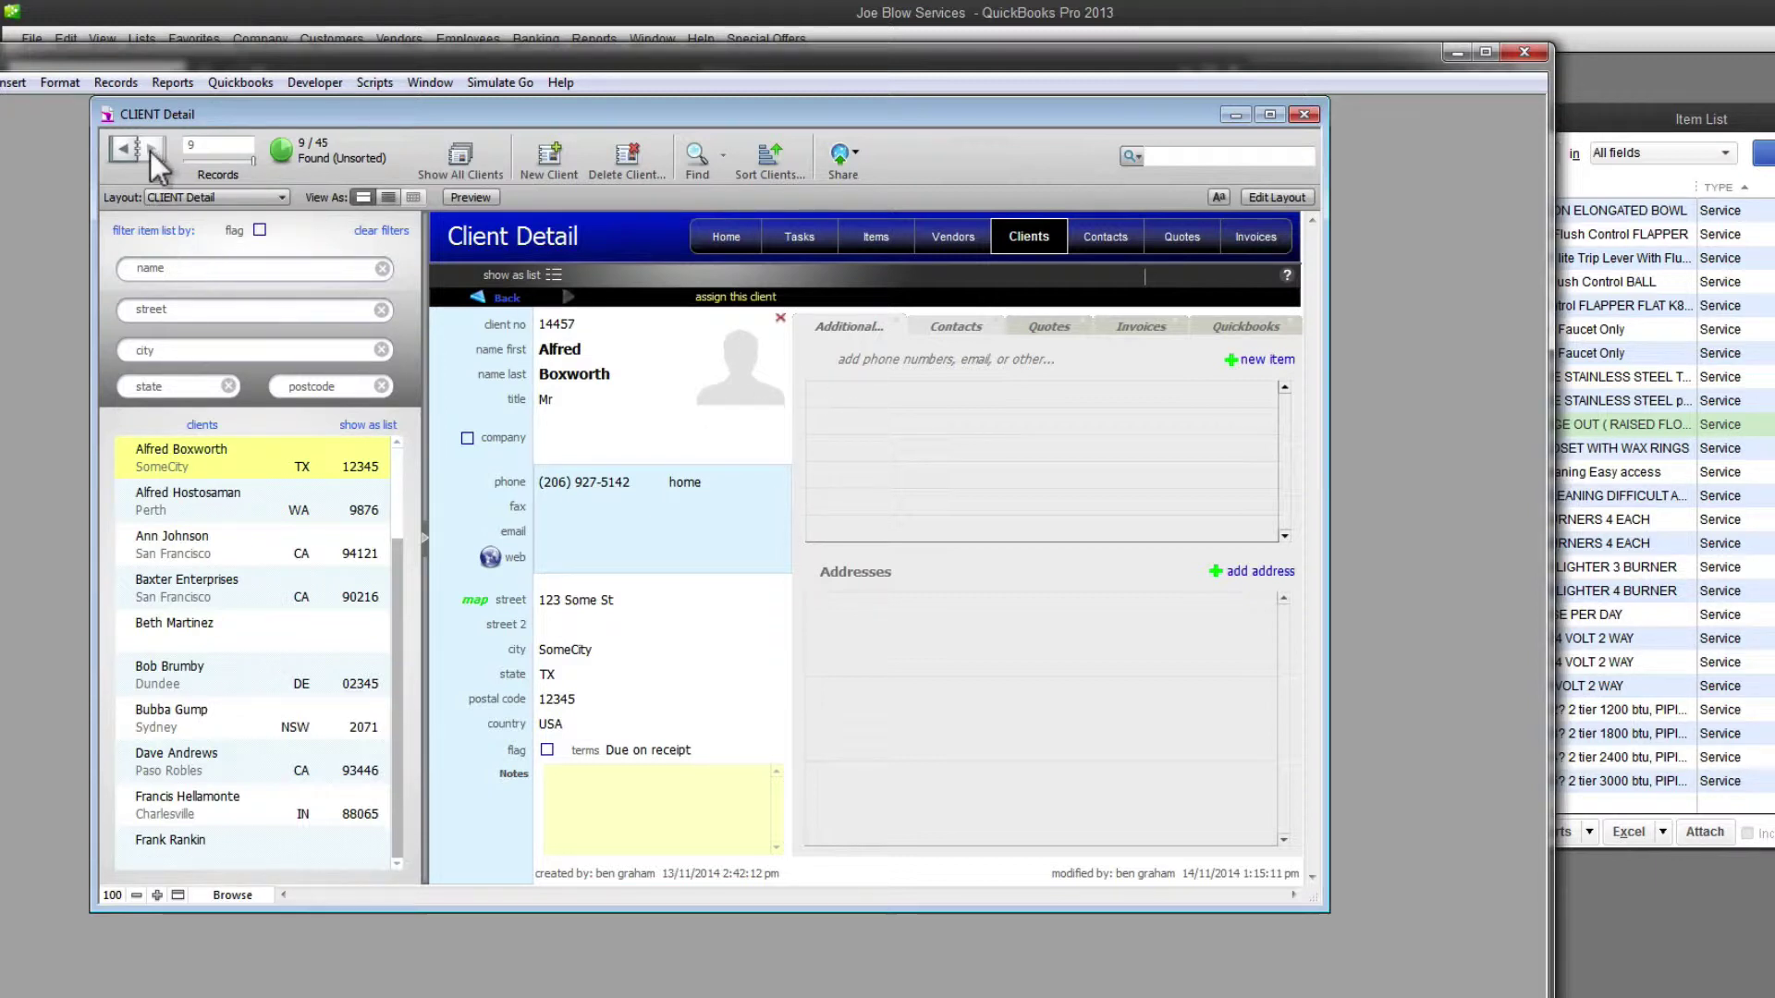
{"action": "left_click", "coordinate": [125, 153]}
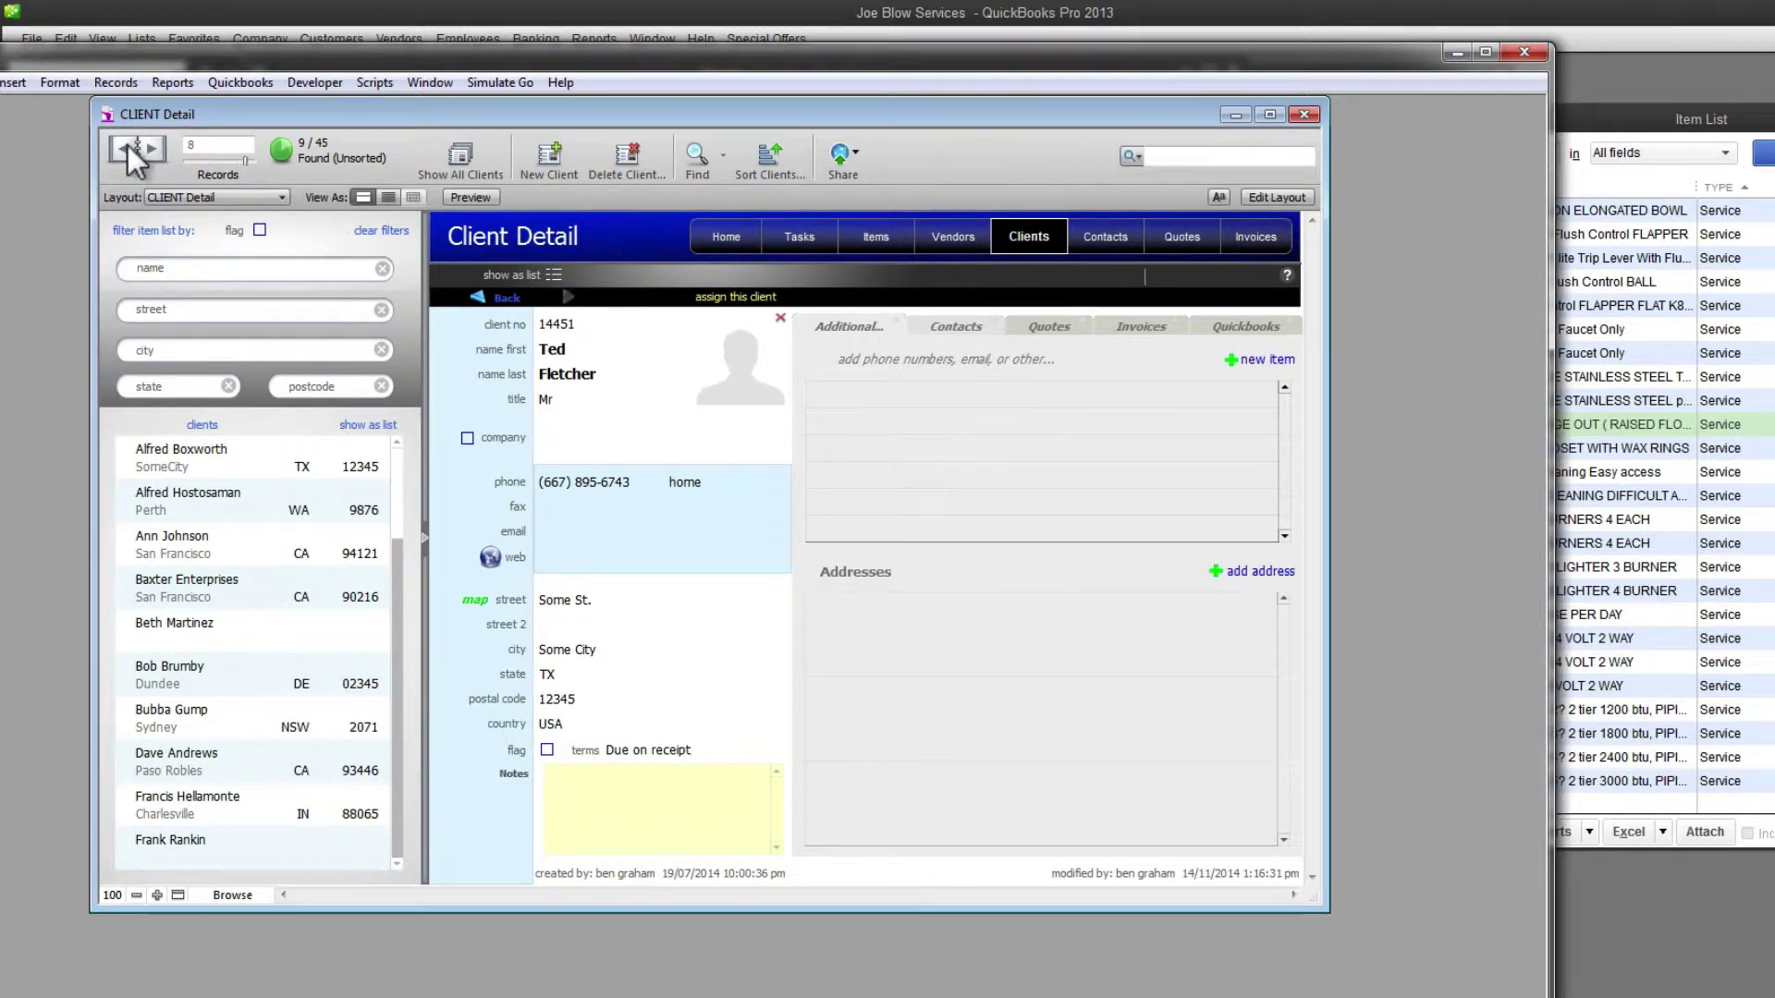
{"action": "left_click", "coordinate": [146, 146]}
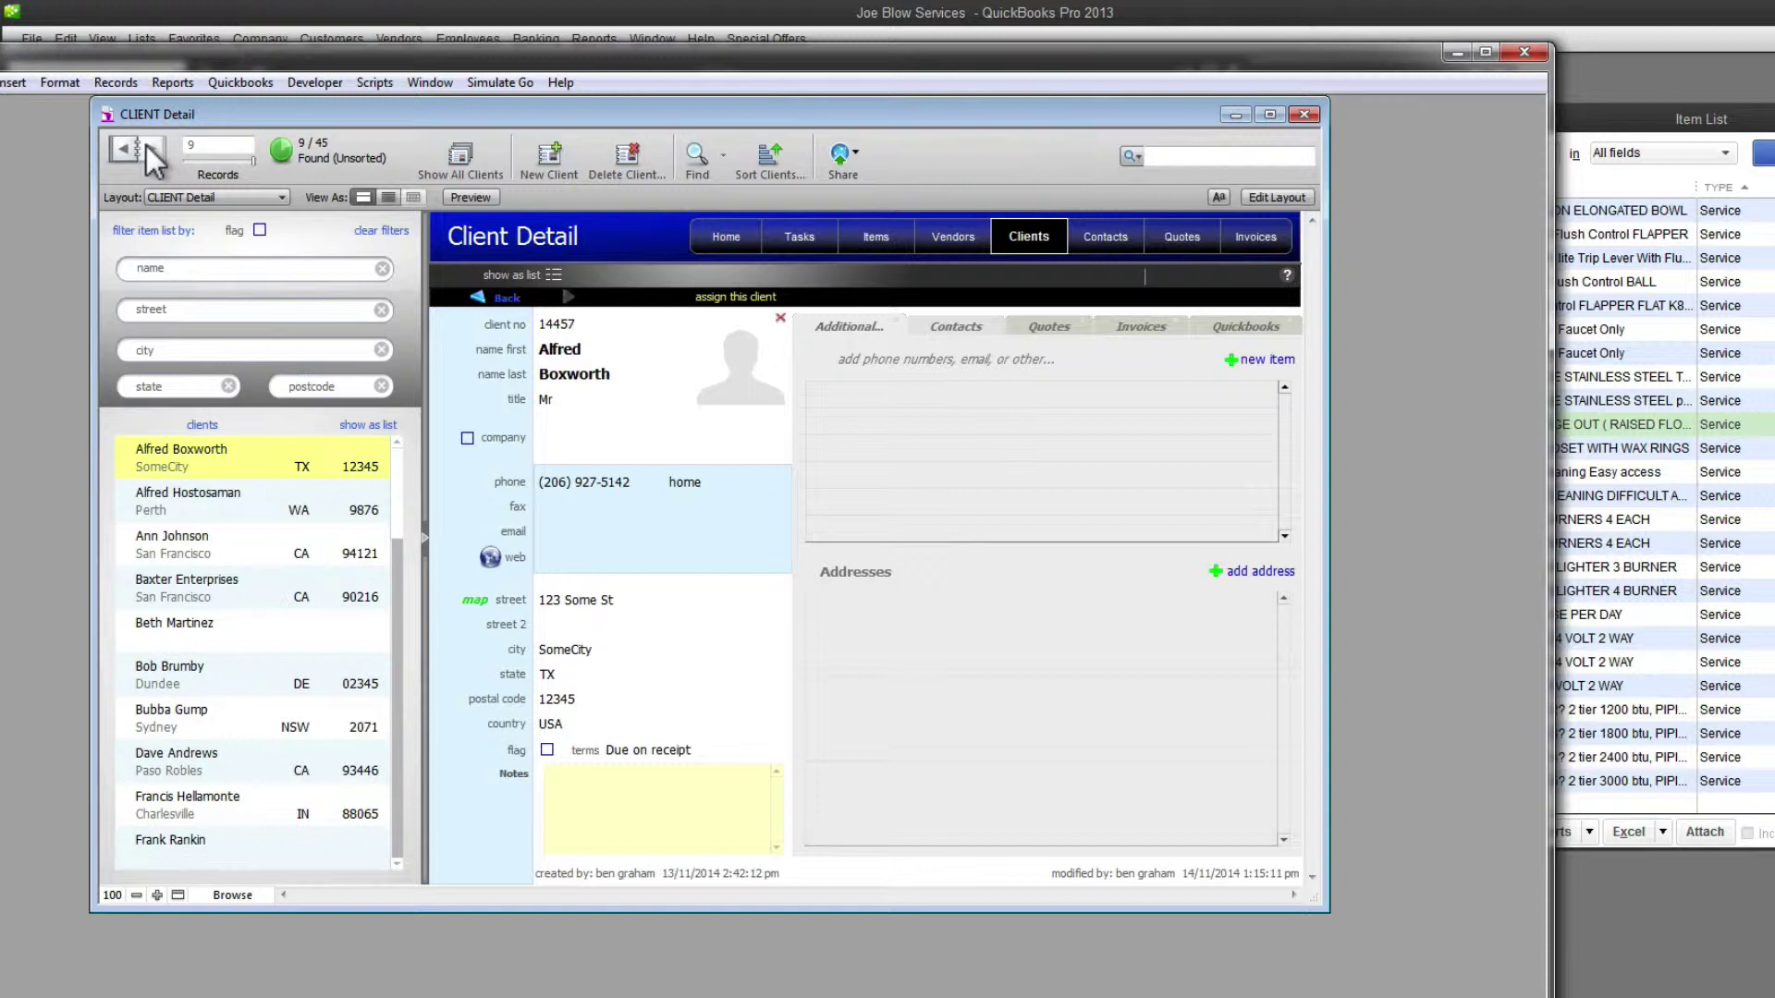
{"action": "left_click", "coordinate": [1239, 329]}
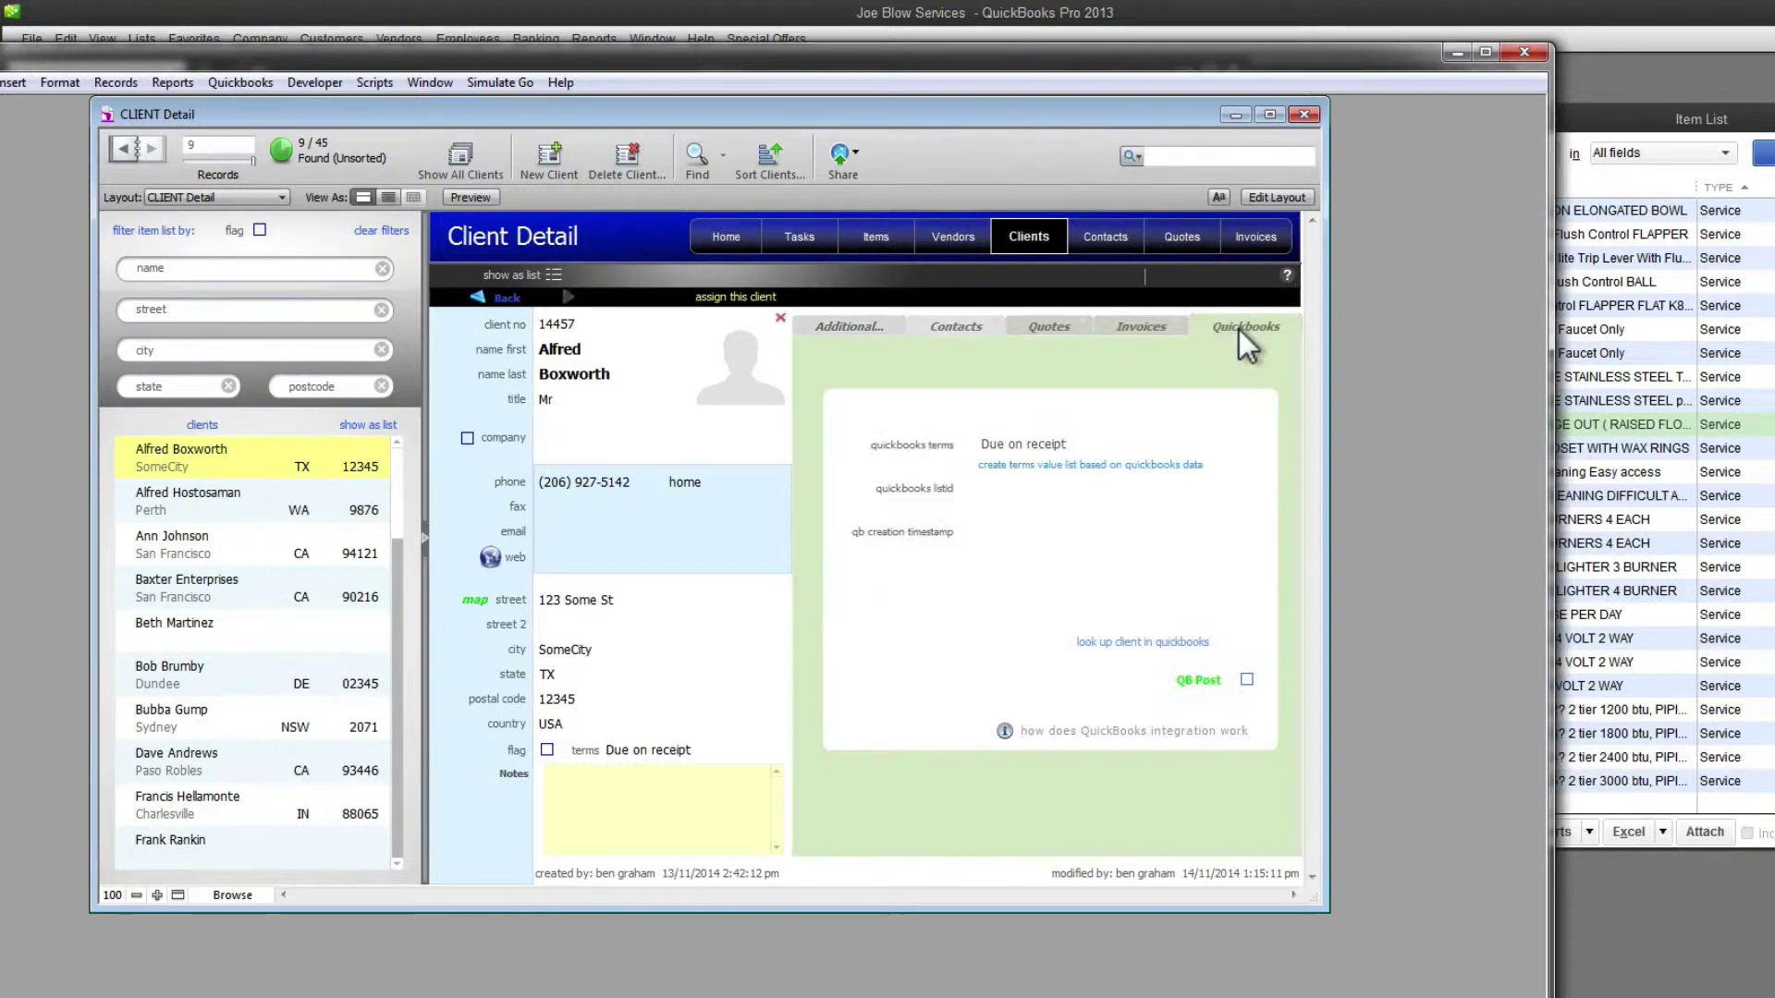
Step: Try to post the client as a new QuickBooks customer, and look the client up in QuickBooks to link the existing customer
{"action": "left_click", "coordinate": [1187, 682]}
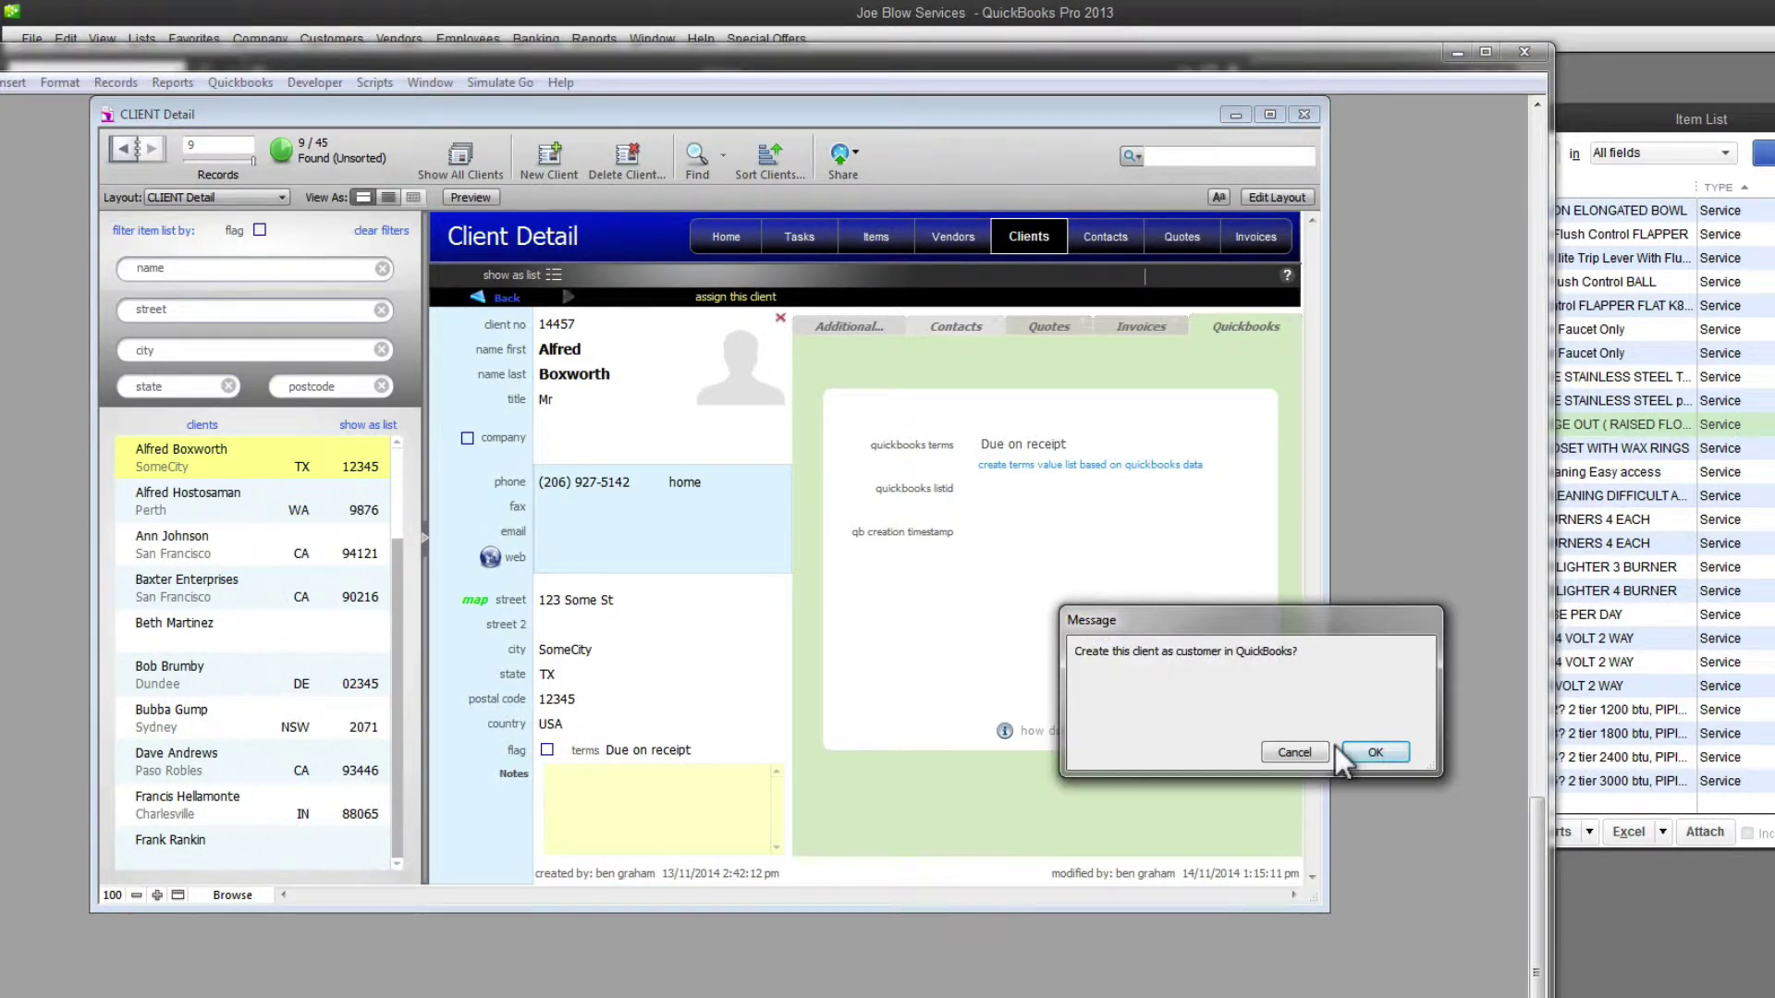
{"action": "left_click", "coordinate": [1374, 753]}
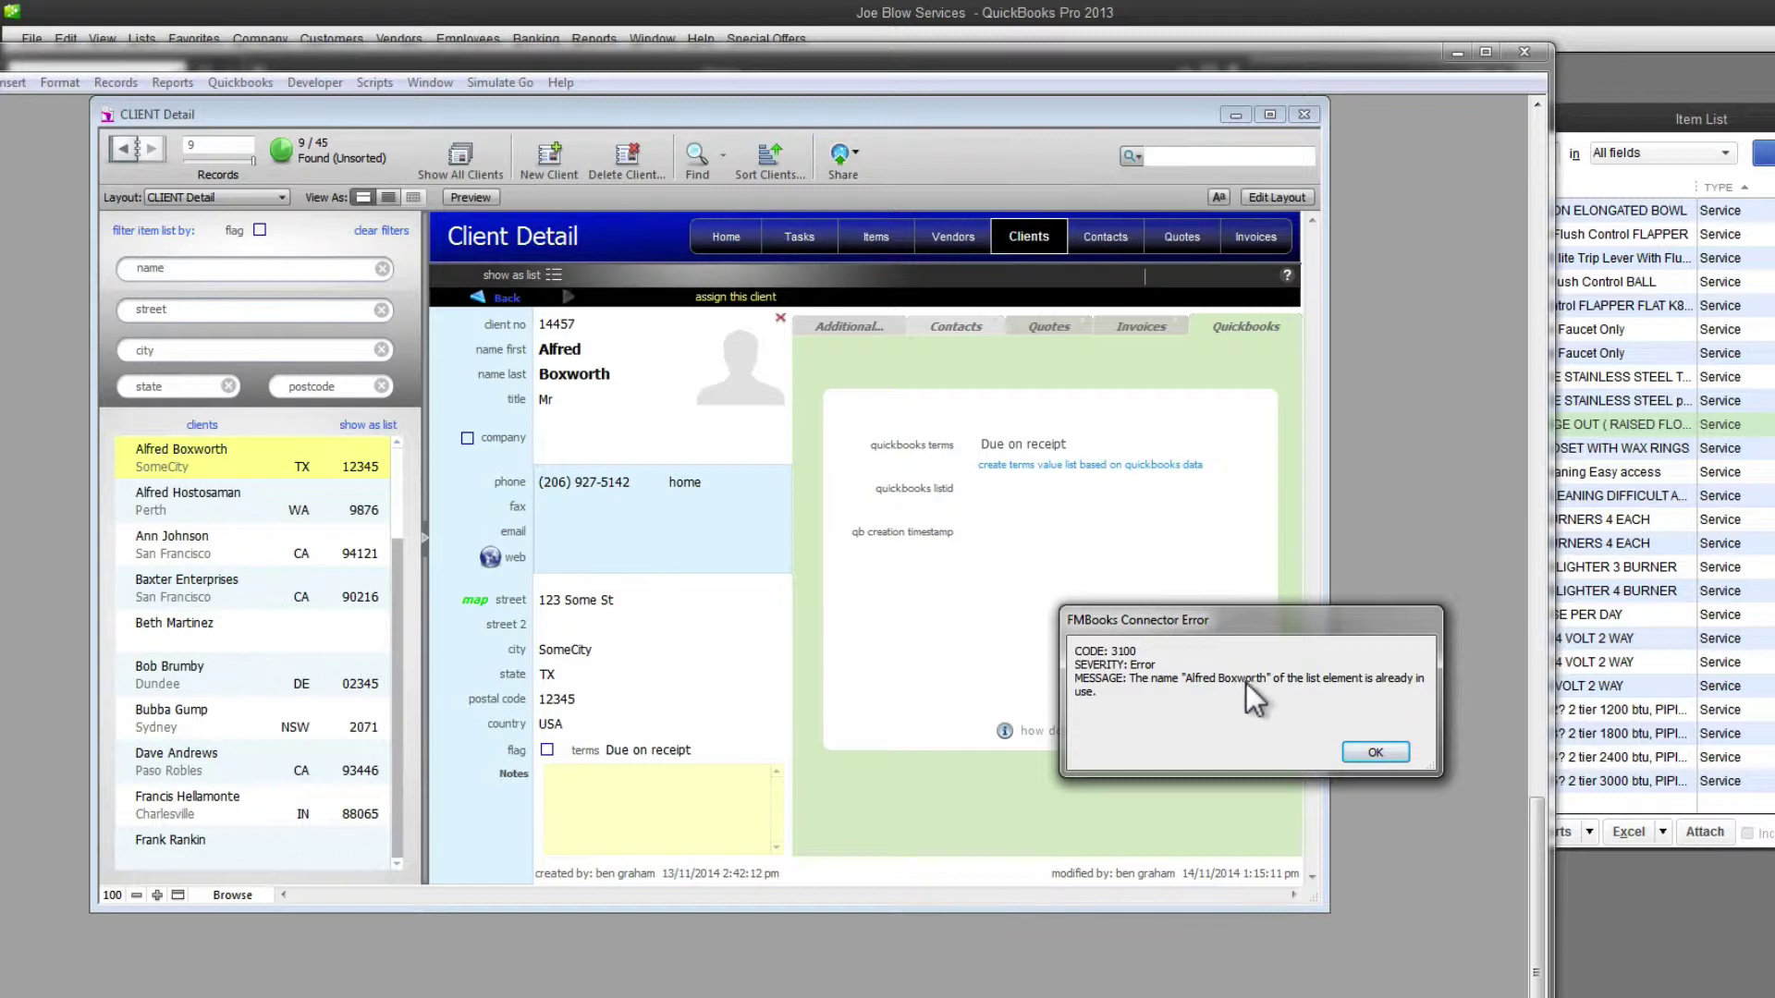
{"action": "left_click", "coordinate": [1374, 753]}
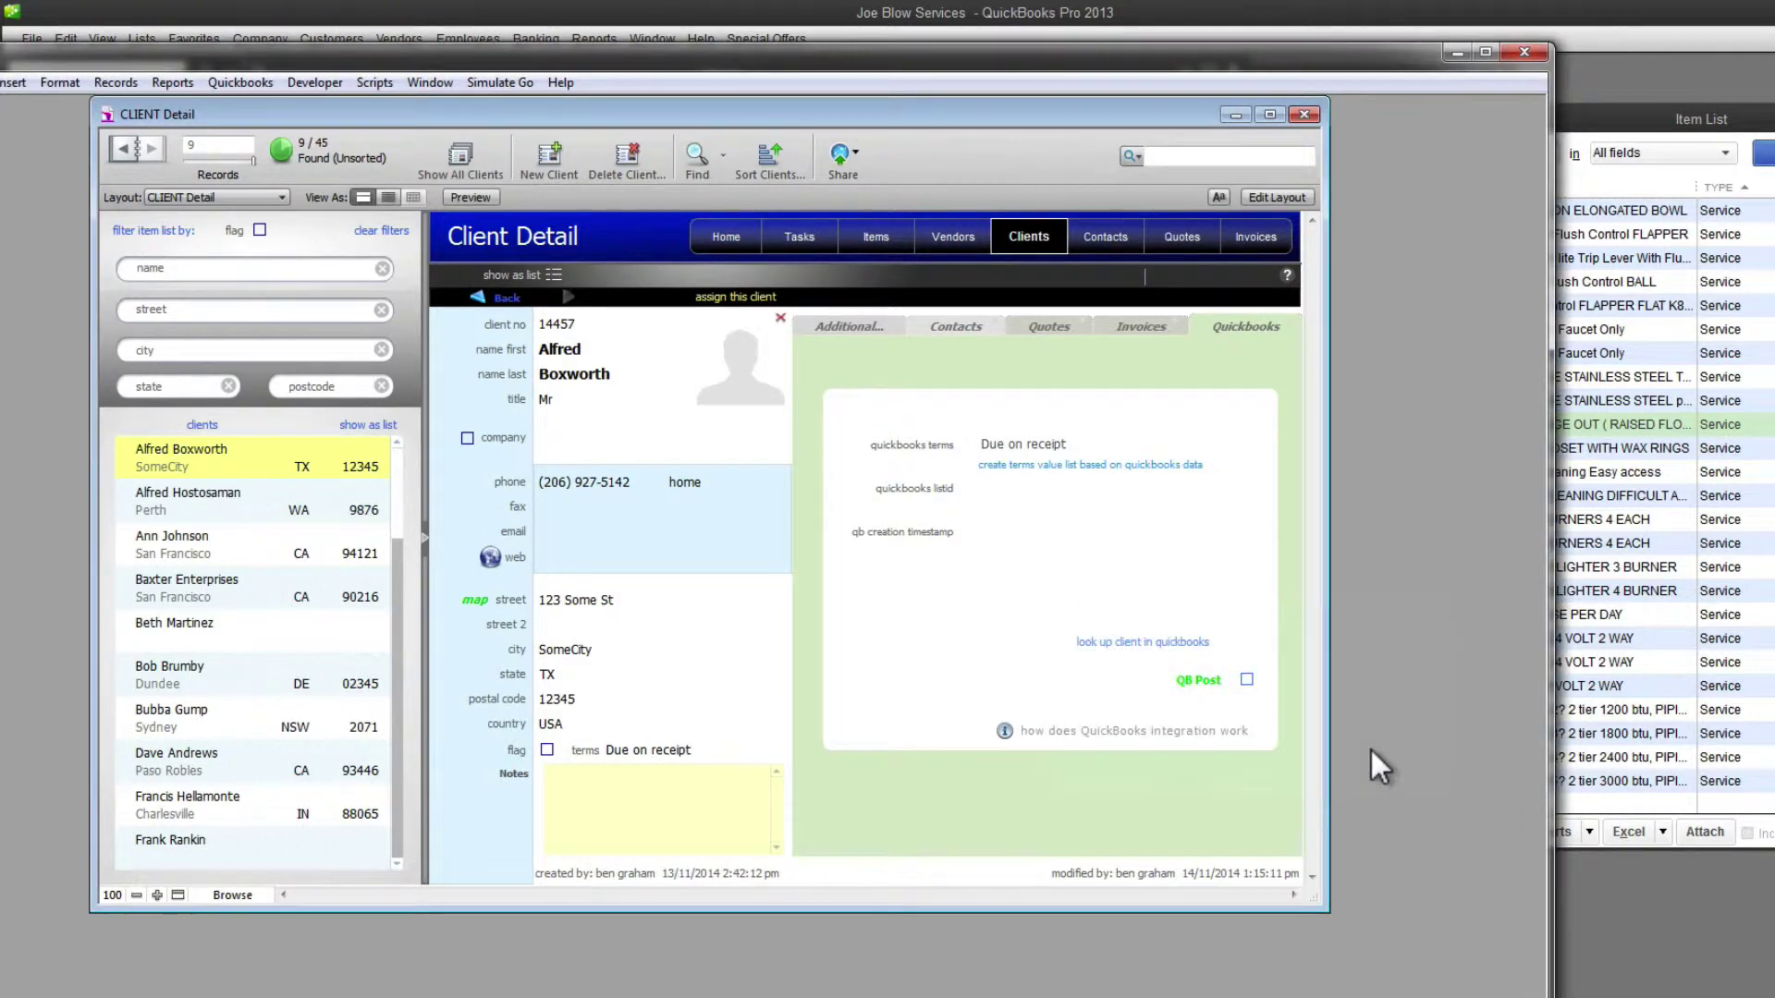
{"action": "left_click", "coordinate": [1126, 643]}
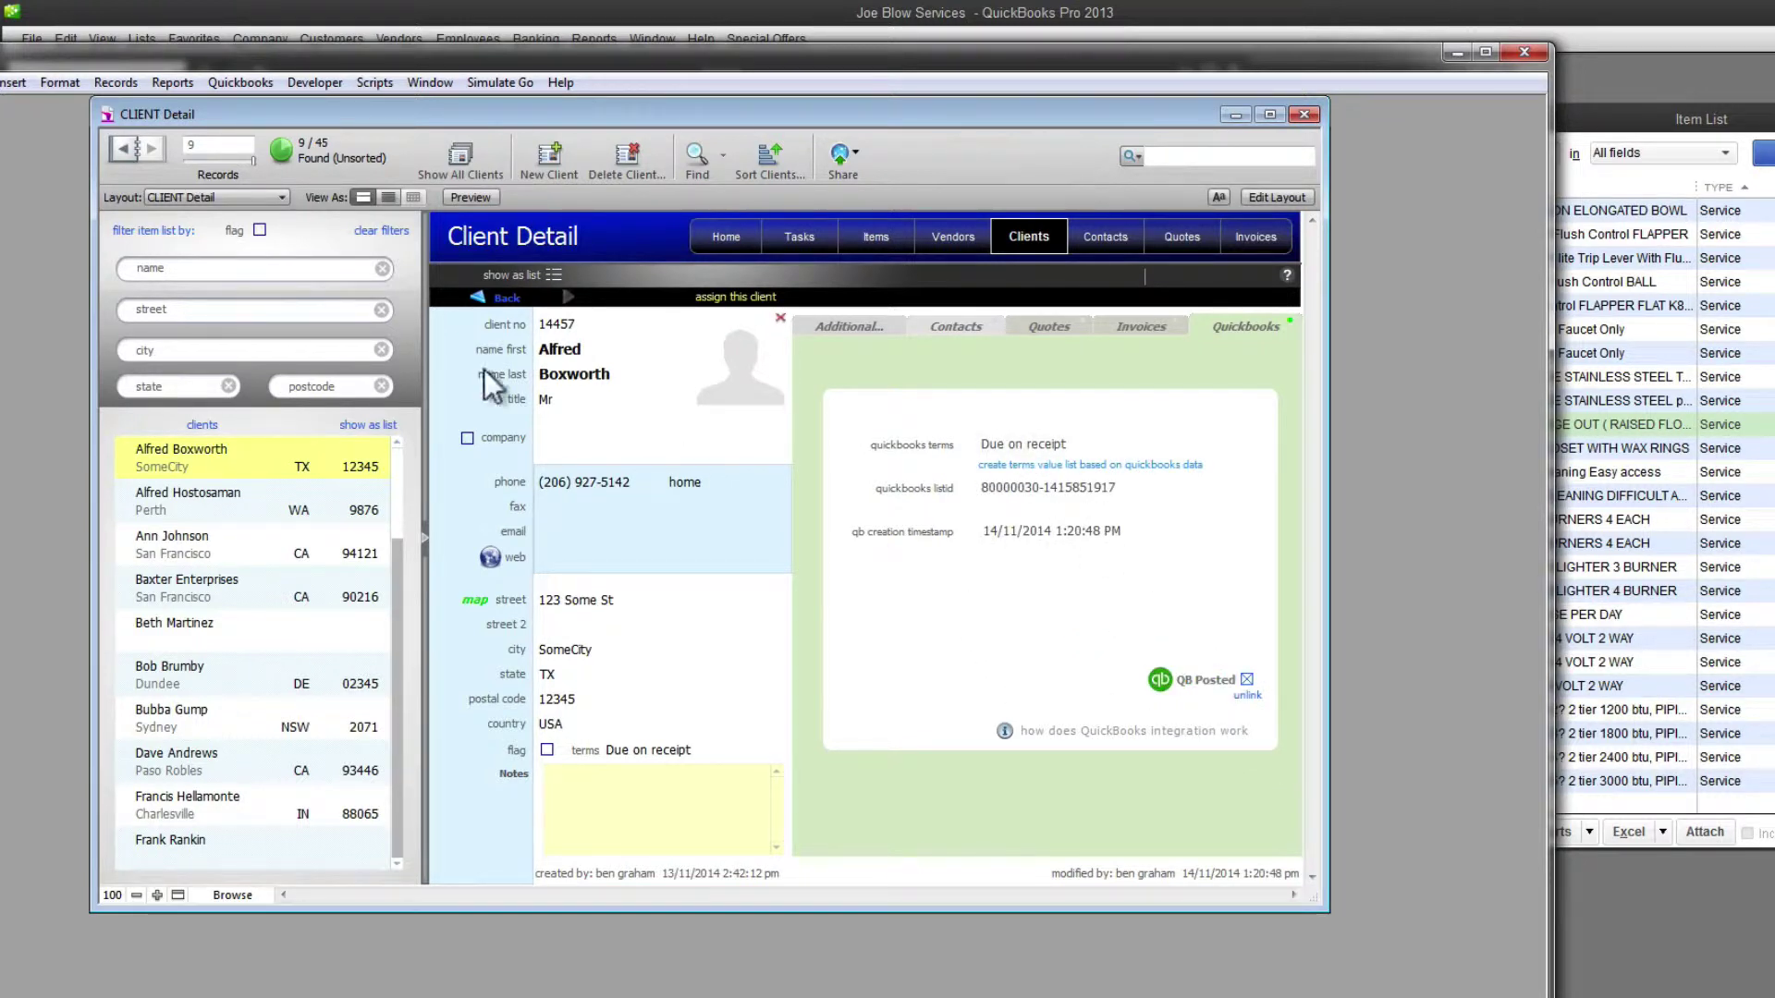
Step: Look up the previous client record in QuickBooks and proceed to a search for other name variations
{"action": "left_click", "coordinate": [118, 157]}
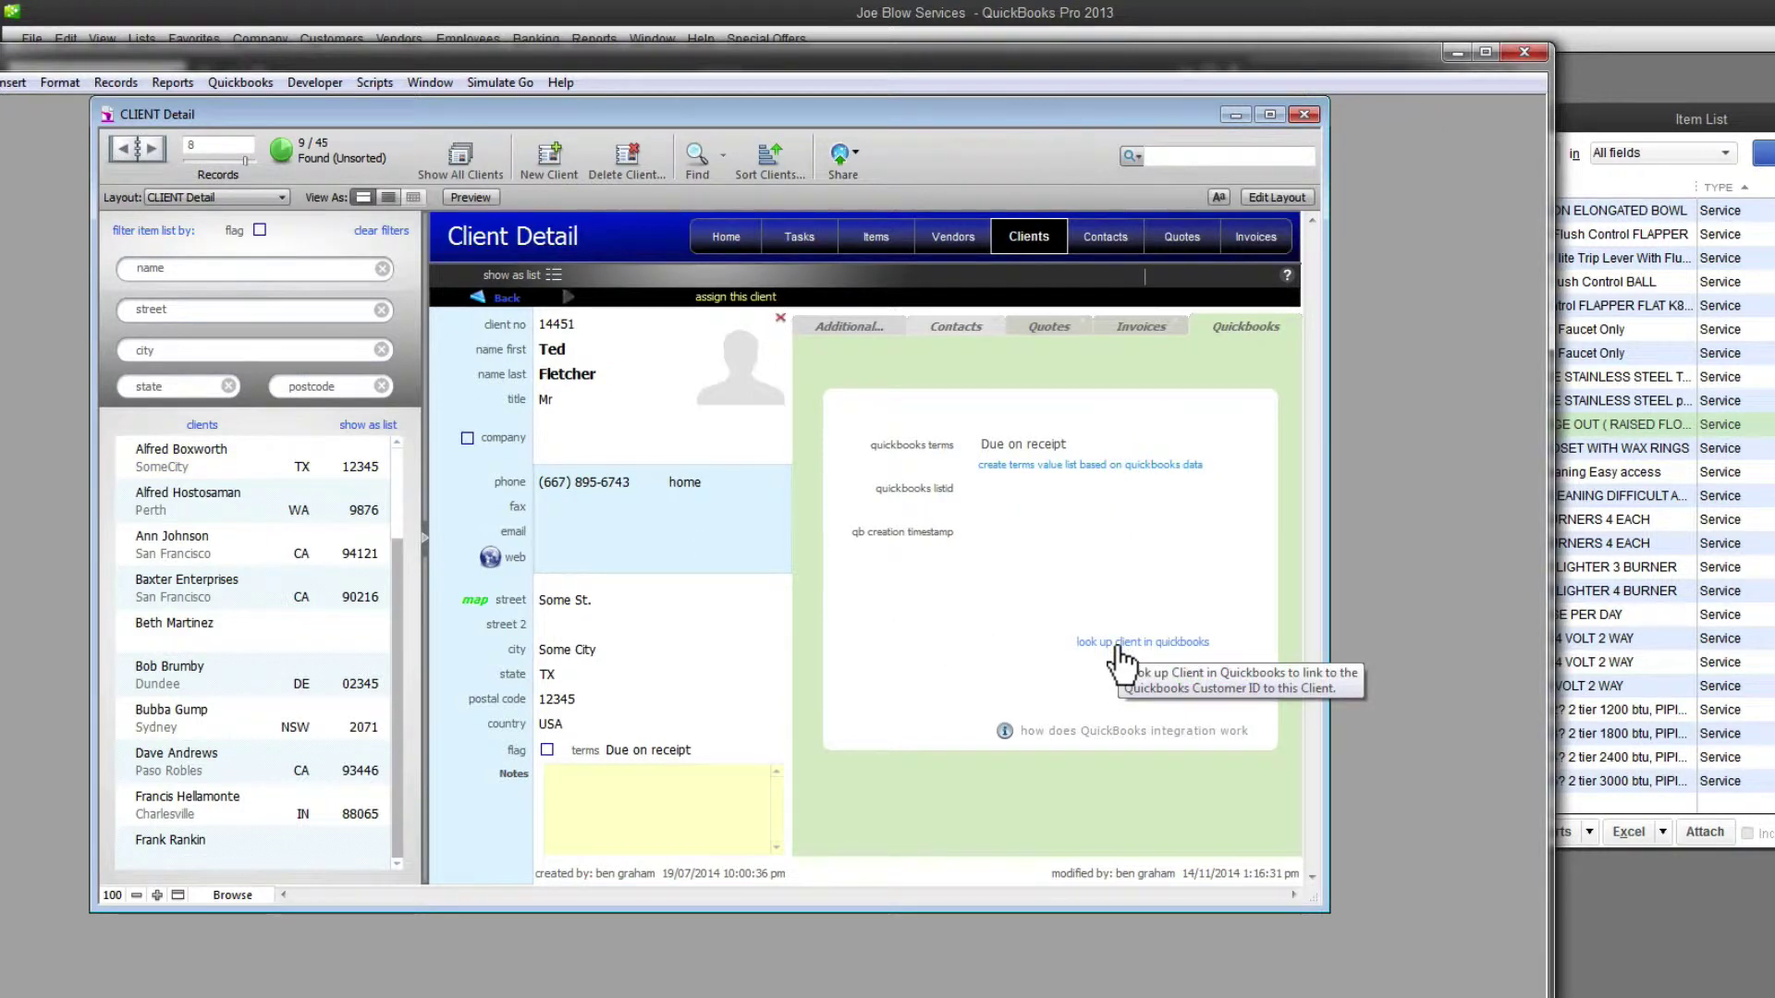
{"action": "left_click", "coordinate": [1118, 644]}
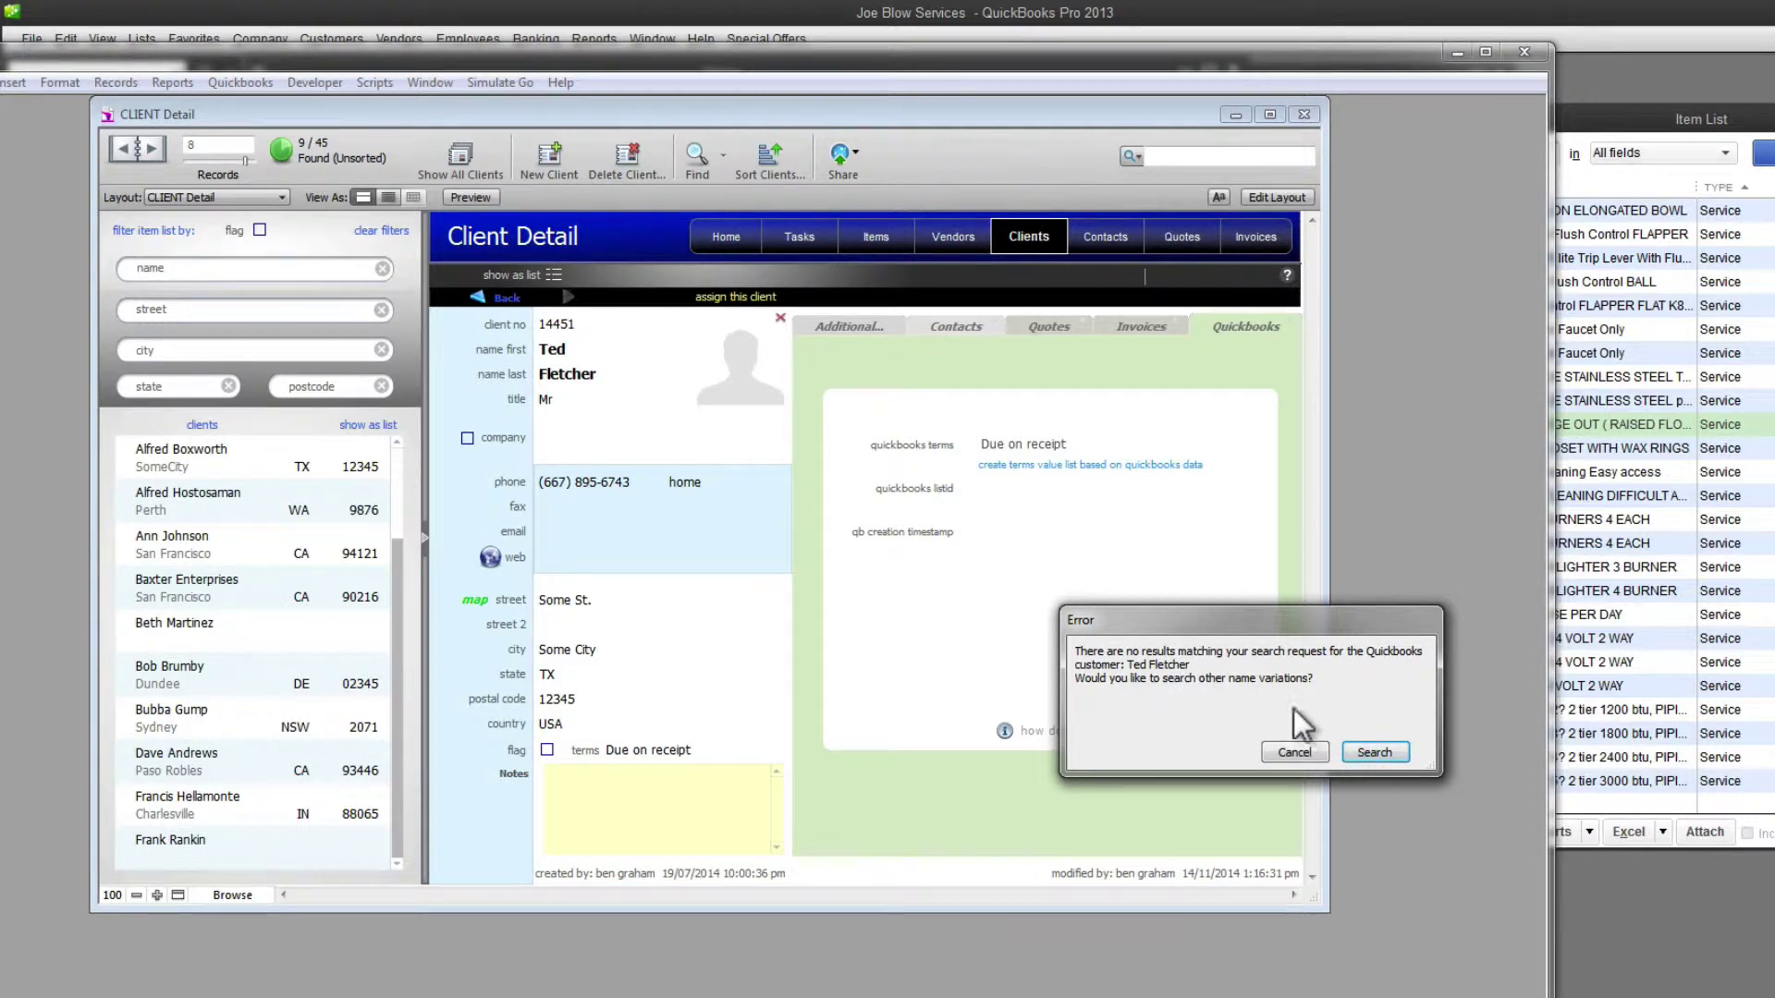
{"action": "left_click", "coordinate": [1384, 747]}
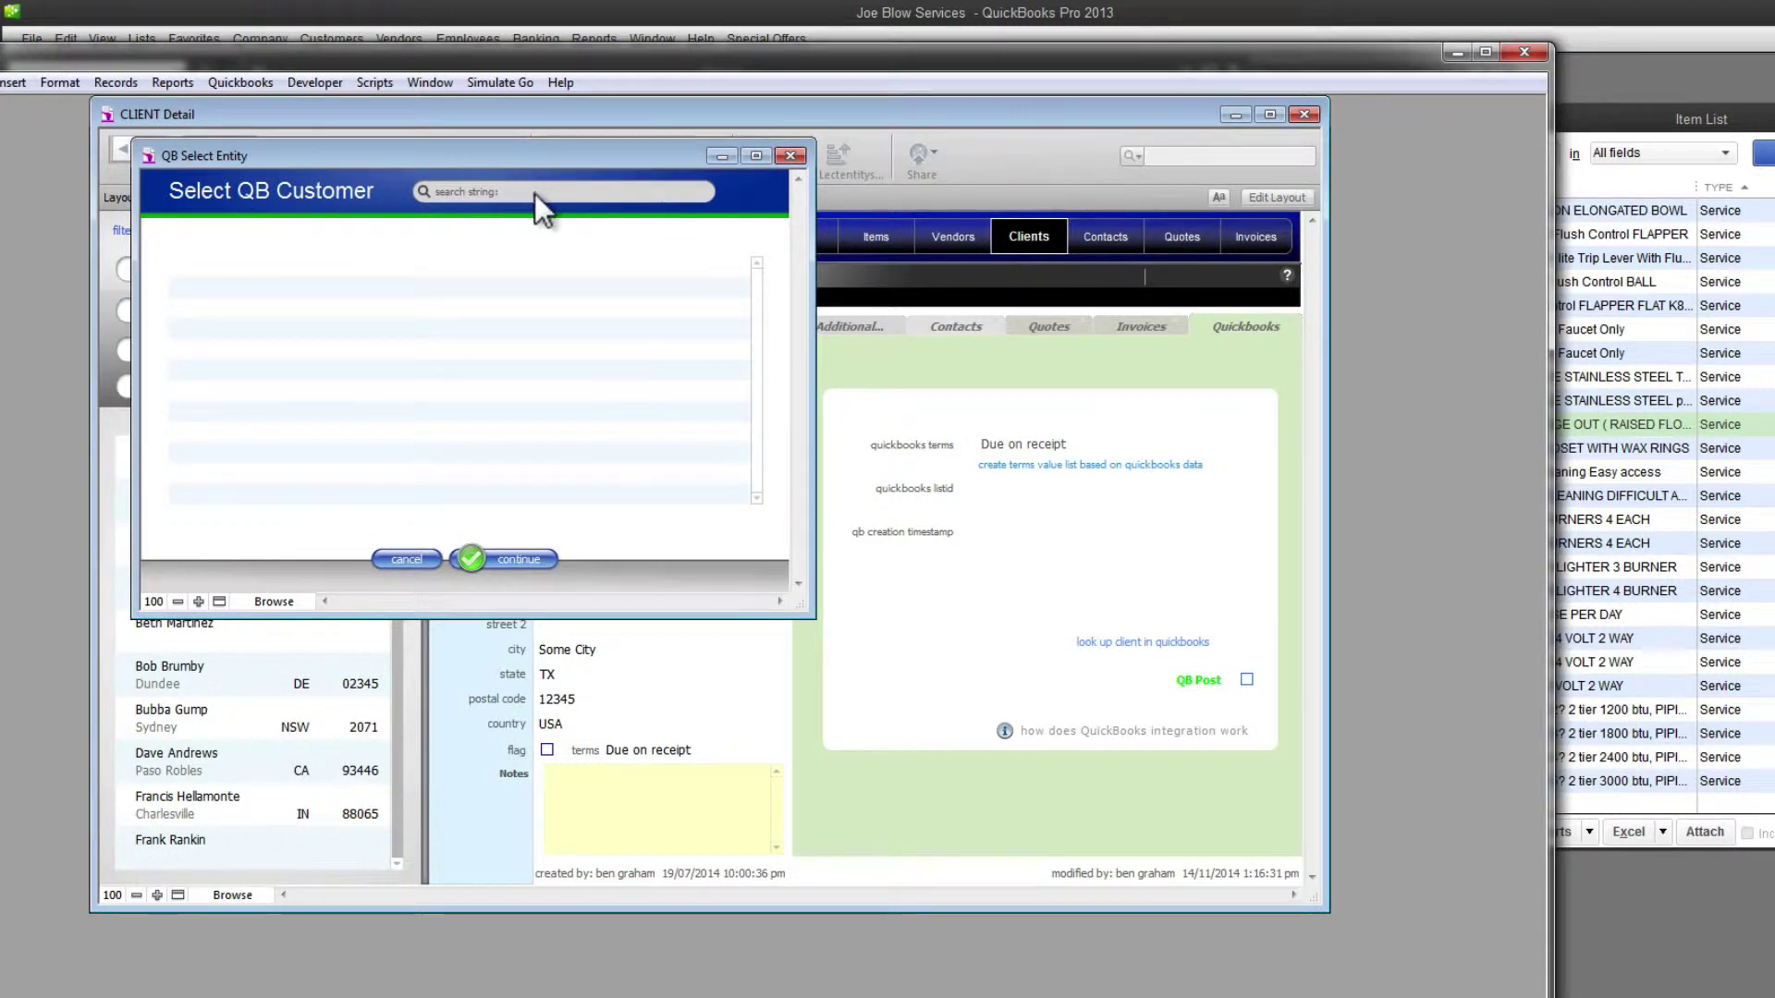
Step: Search the QuickBooks customers by the client's first name, part of the last name and another surname, and cancel the customer selection
{"action": "left_click", "coordinate": [534, 192]}
{"action": "type", "text": "Ted"}
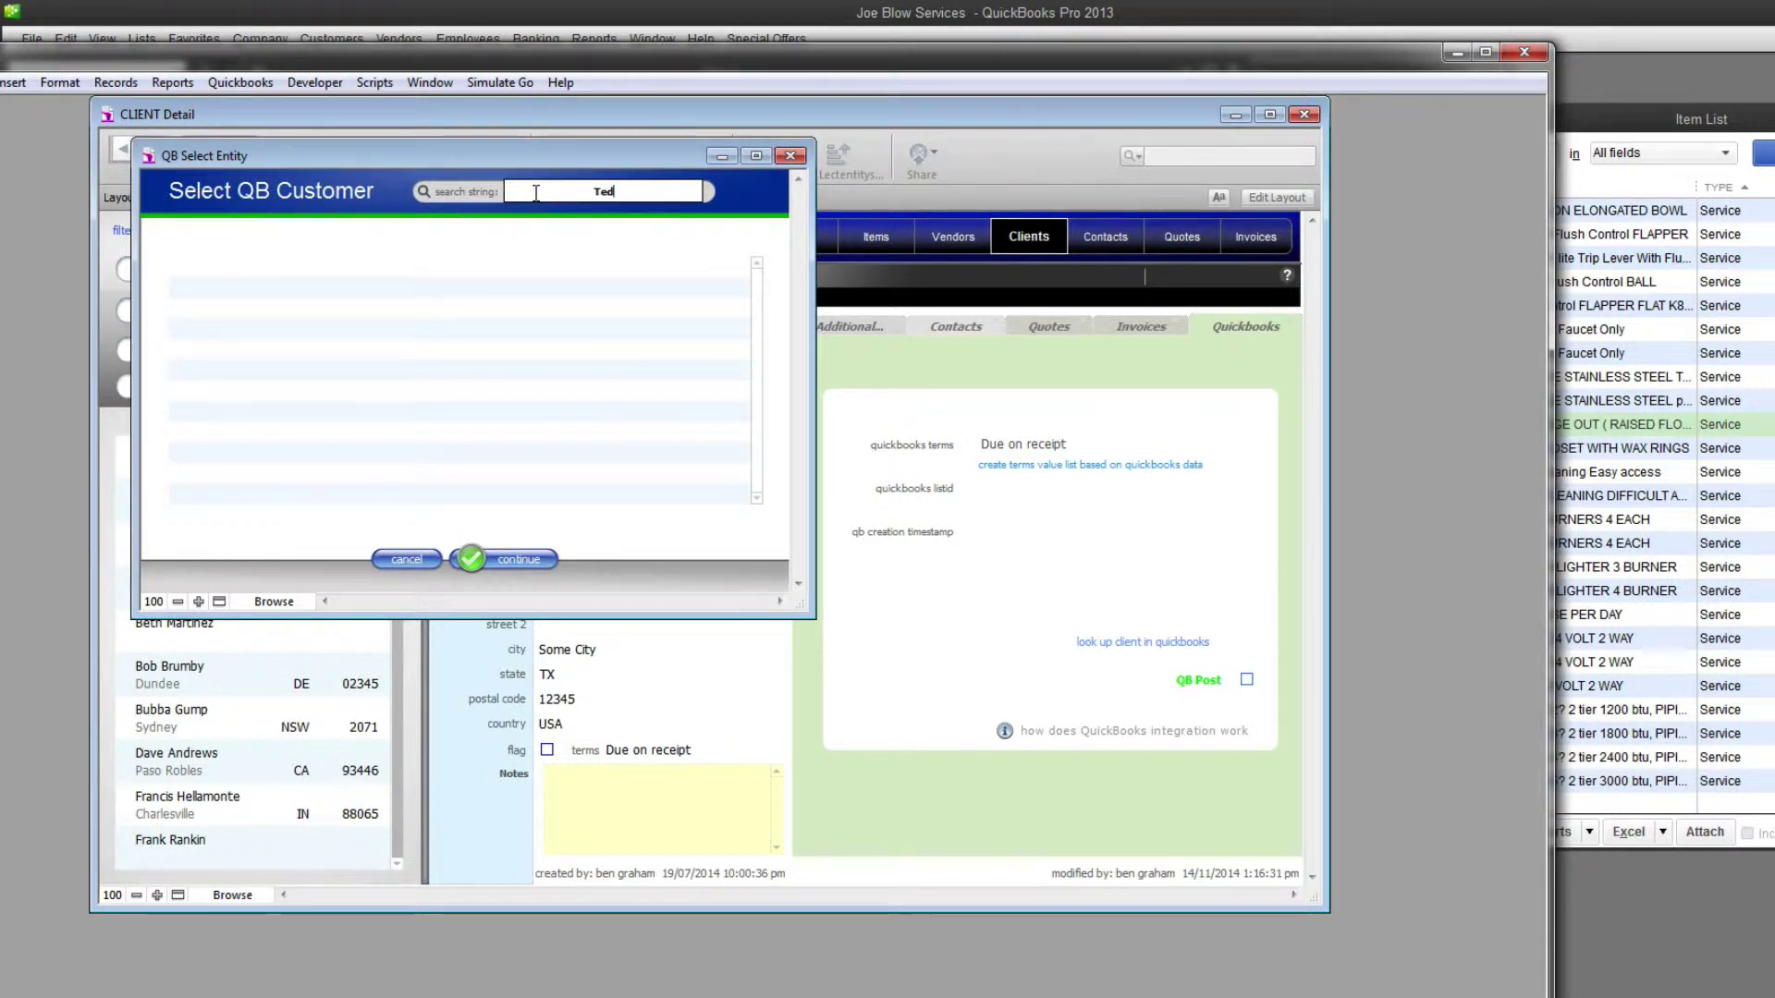
{"action": "key", "text": "Return"}
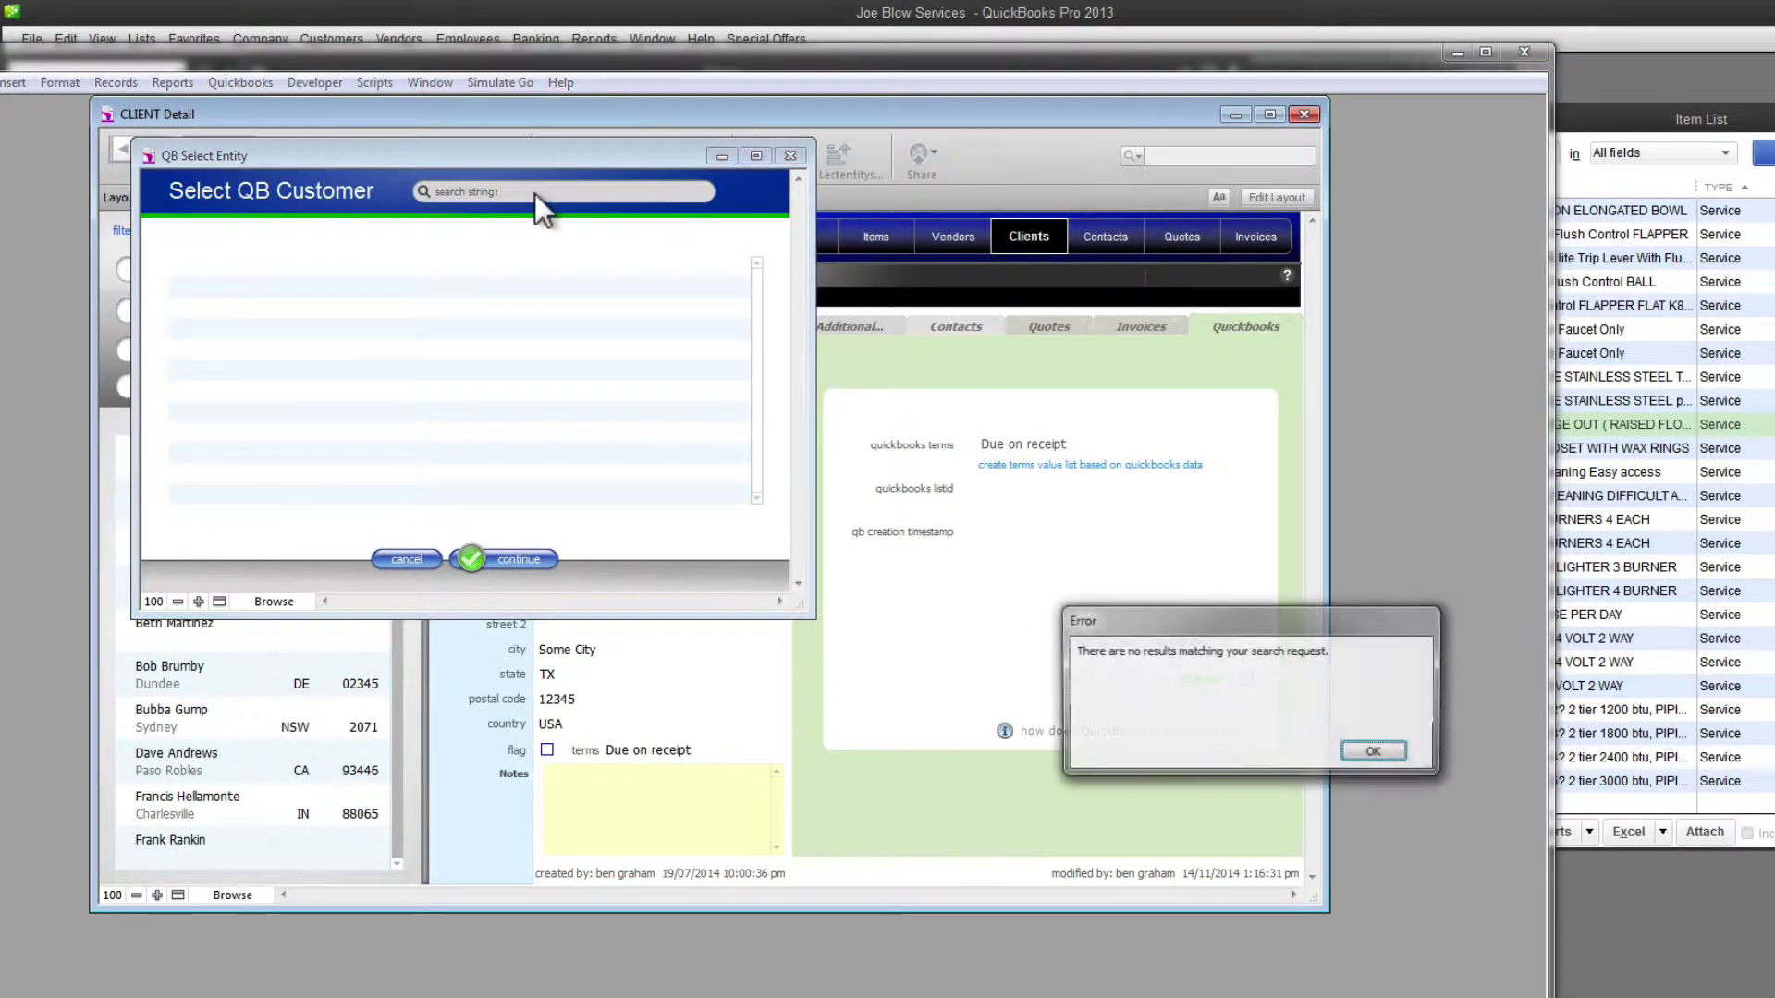
{"action": "left_click", "coordinate": [1378, 752]}
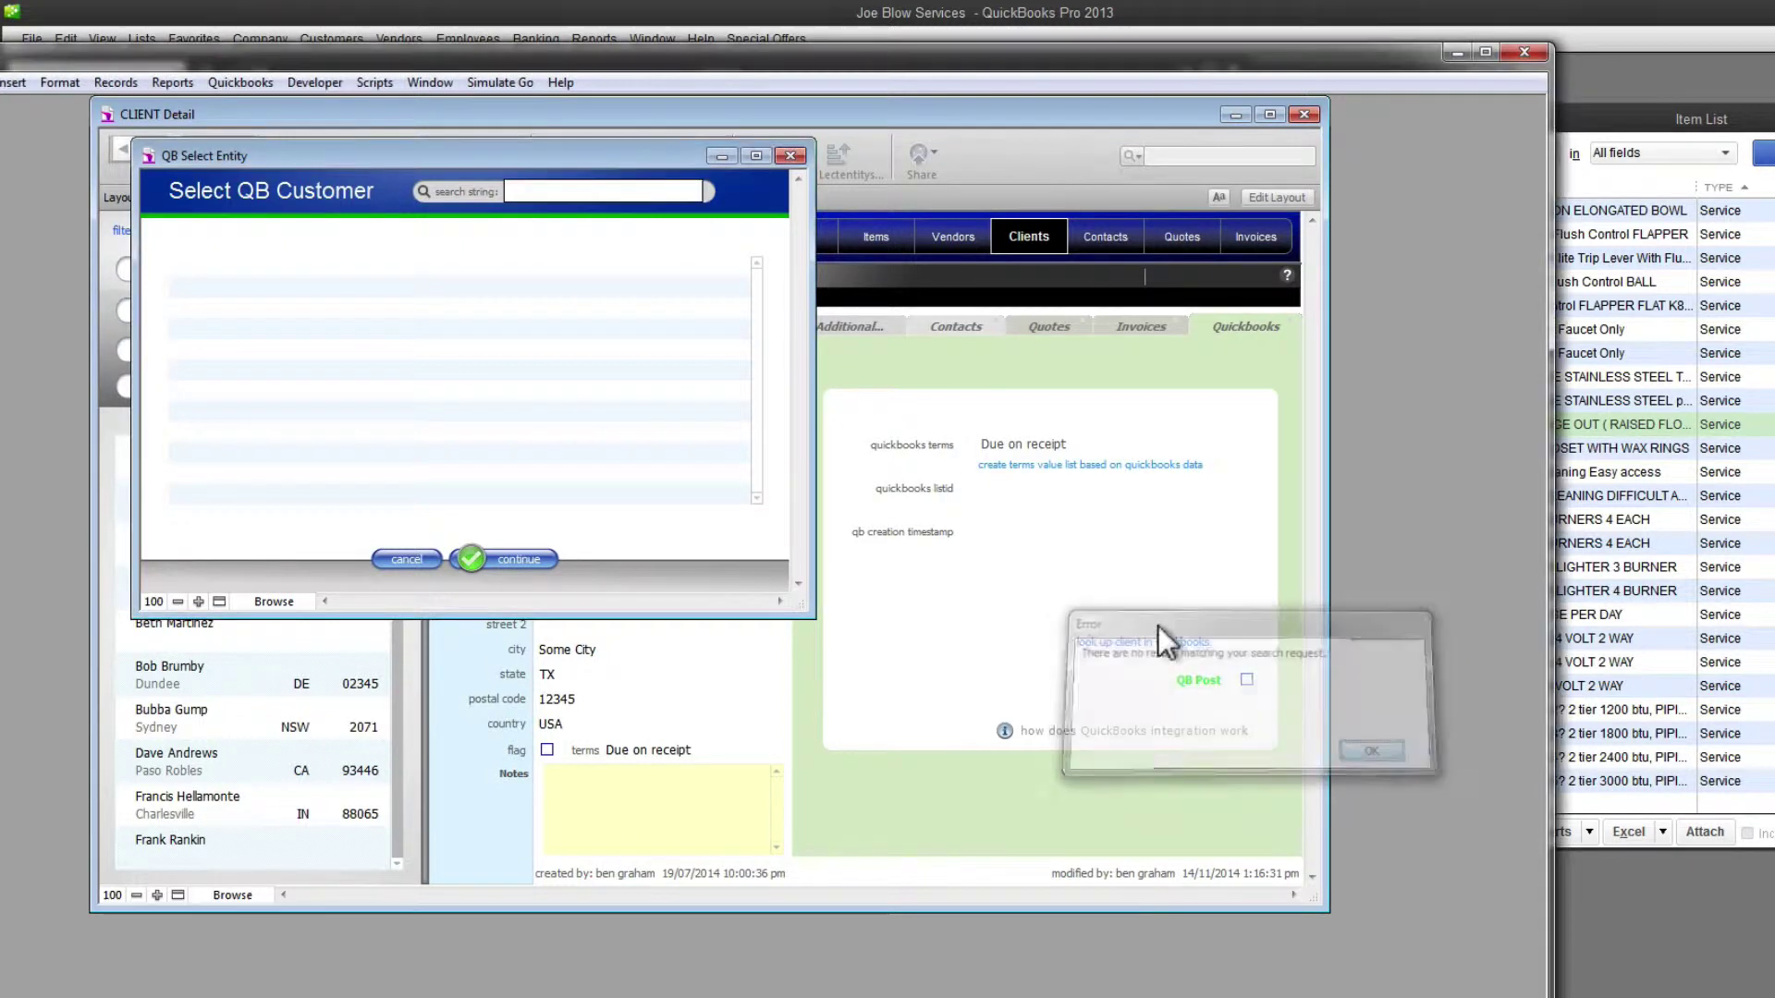
{"action": "type", "text": "Flet"}
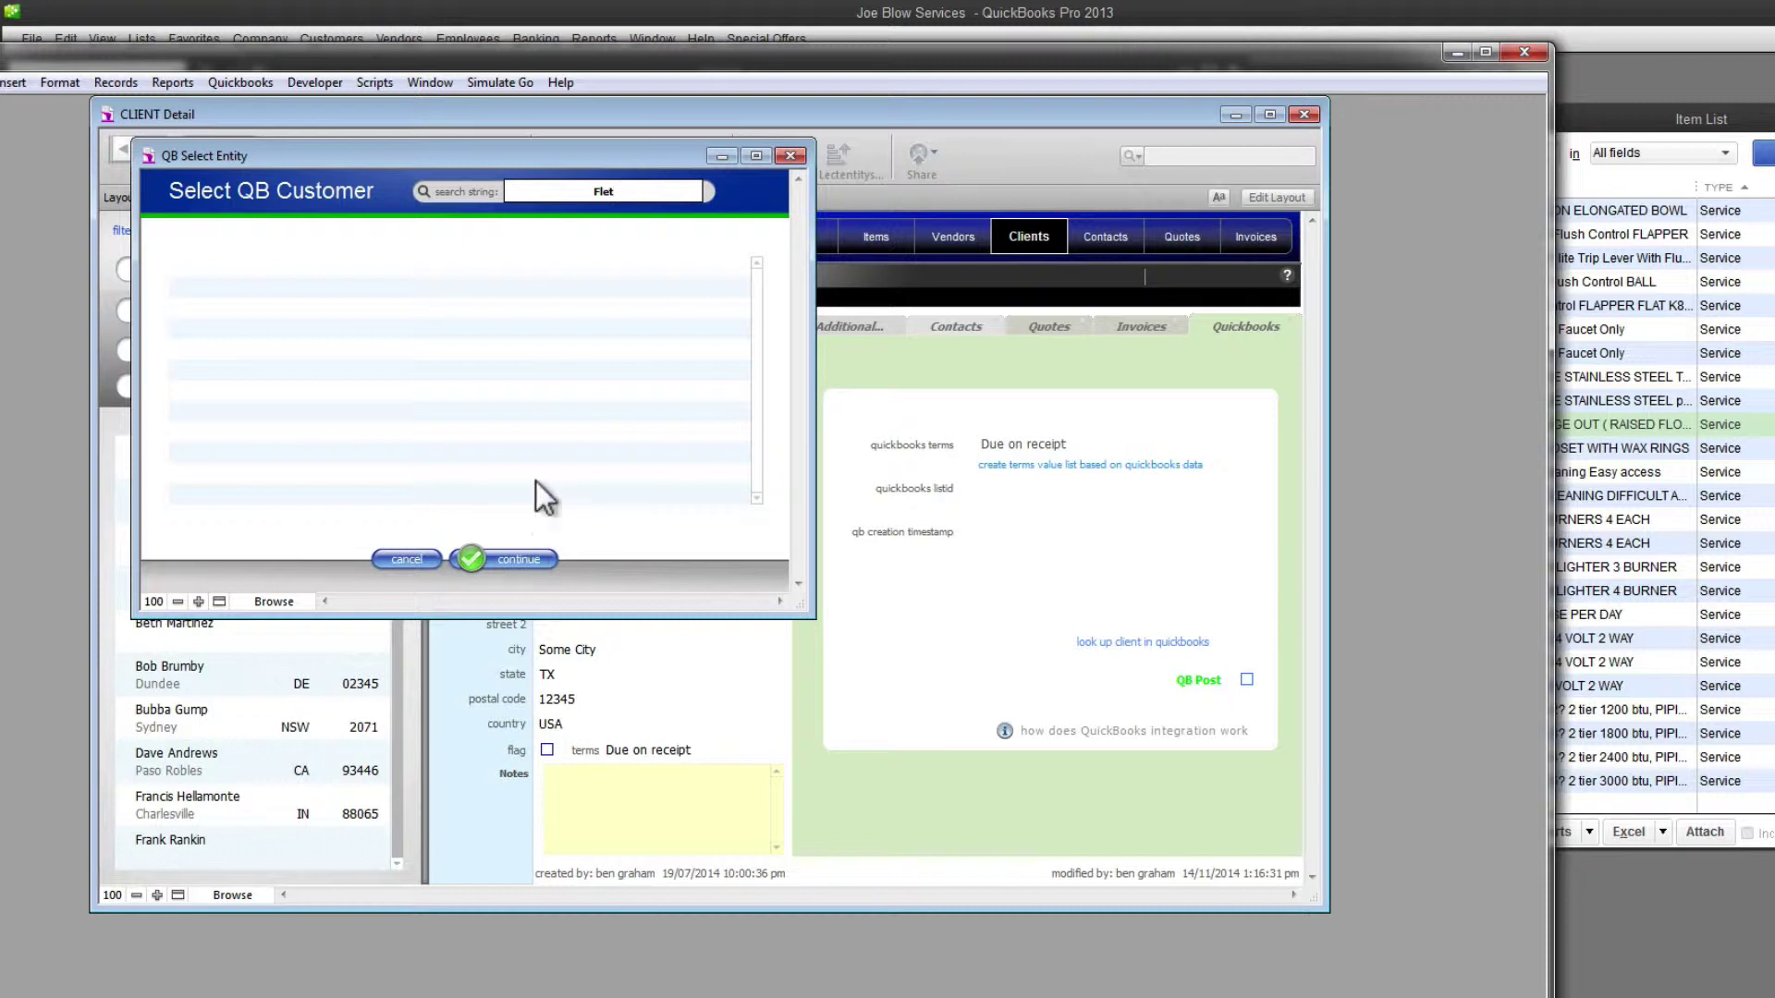
{"action": "key", "text": "Return"}
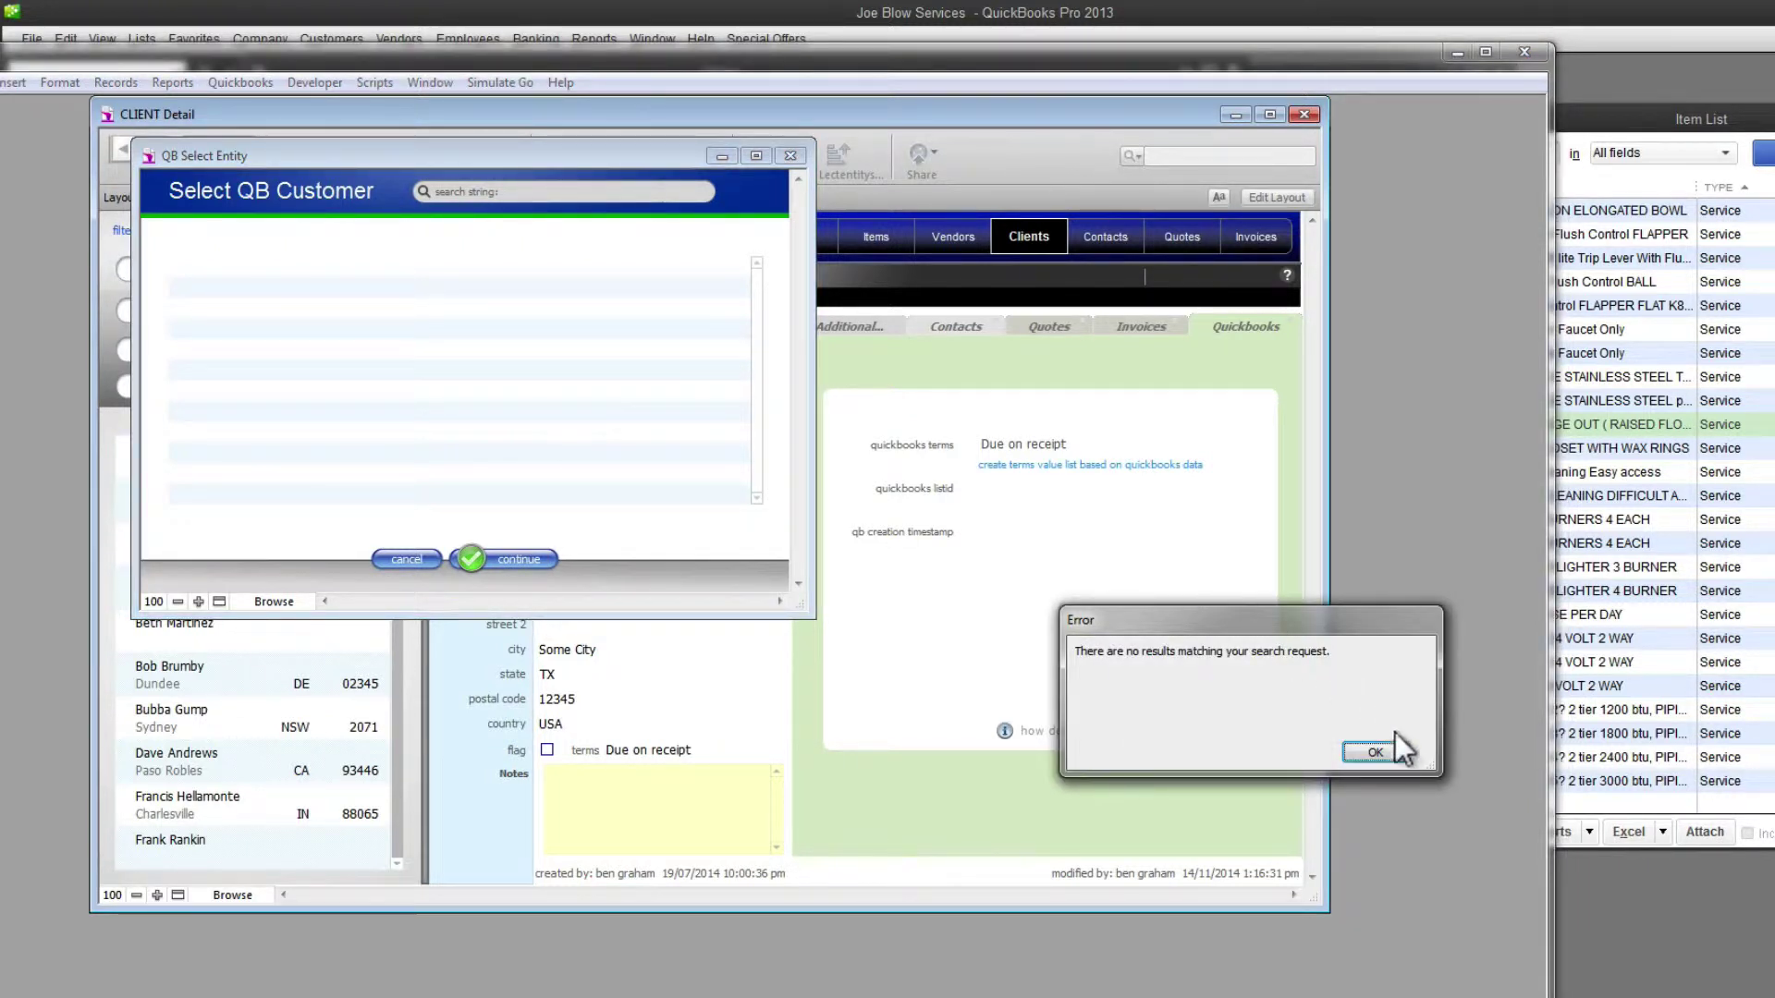
{"action": "left_click", "coordinate": [1395, 747]}
{"action": "type", "text": "Sparrow"}
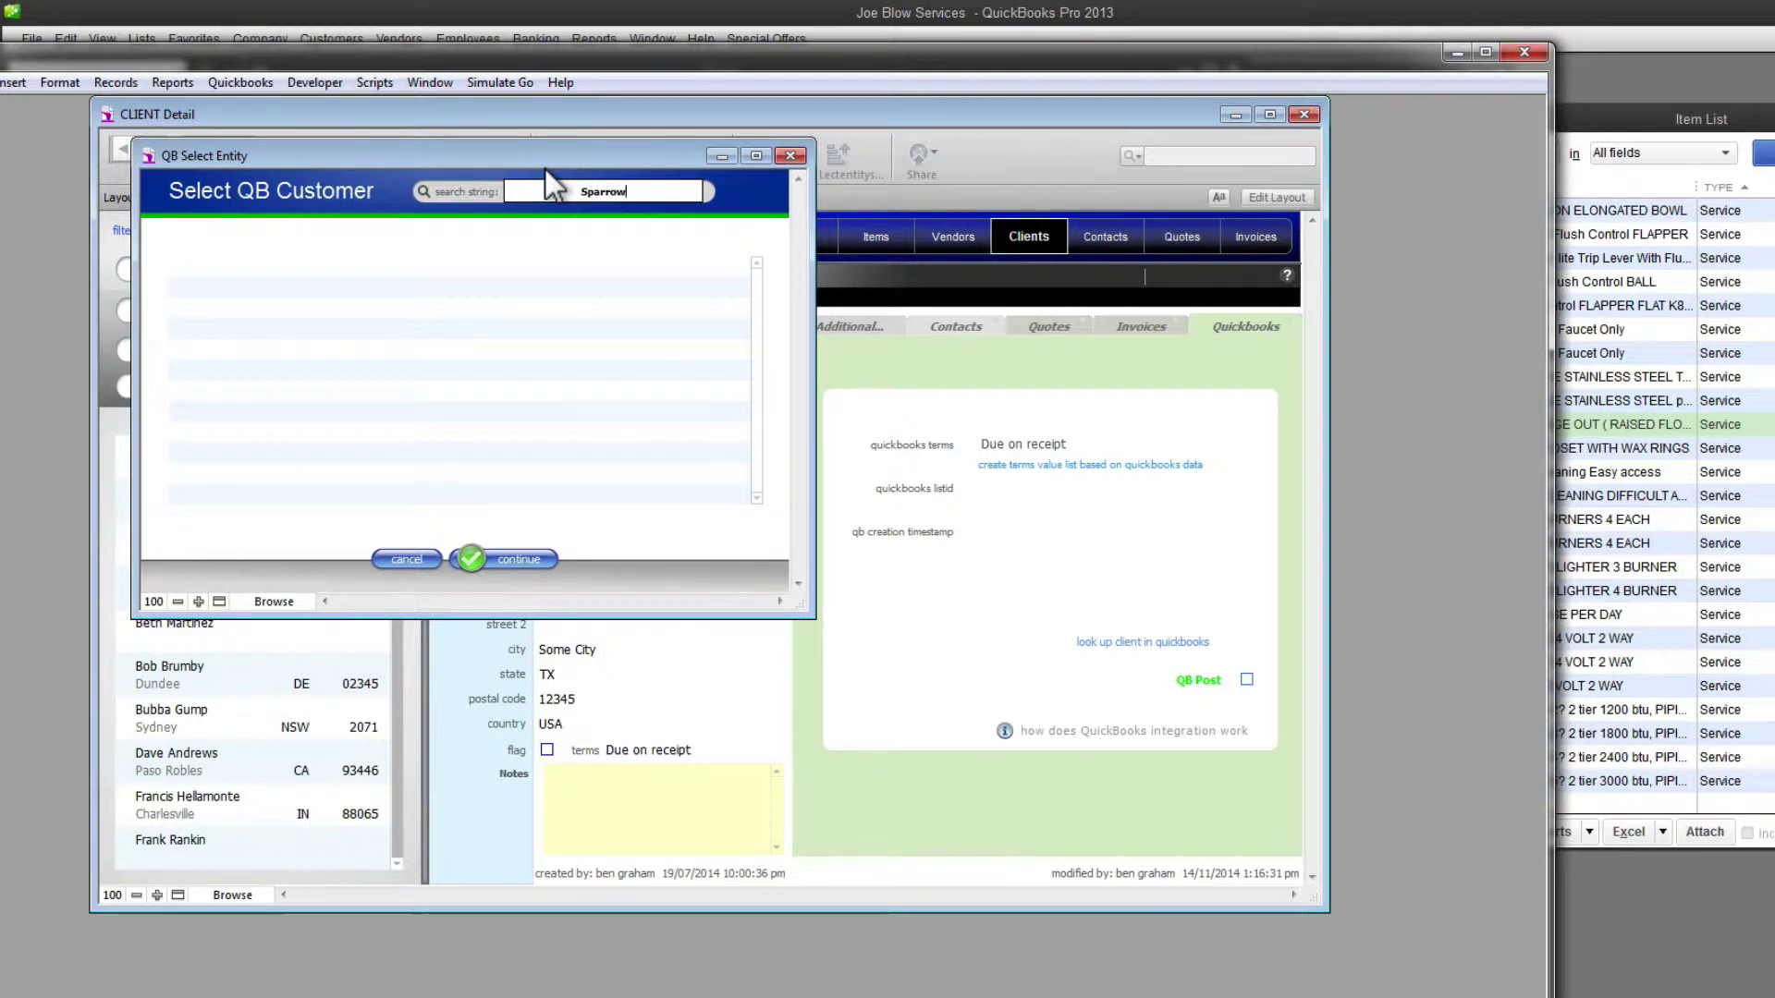
{"action": "key", "text": "Return"}
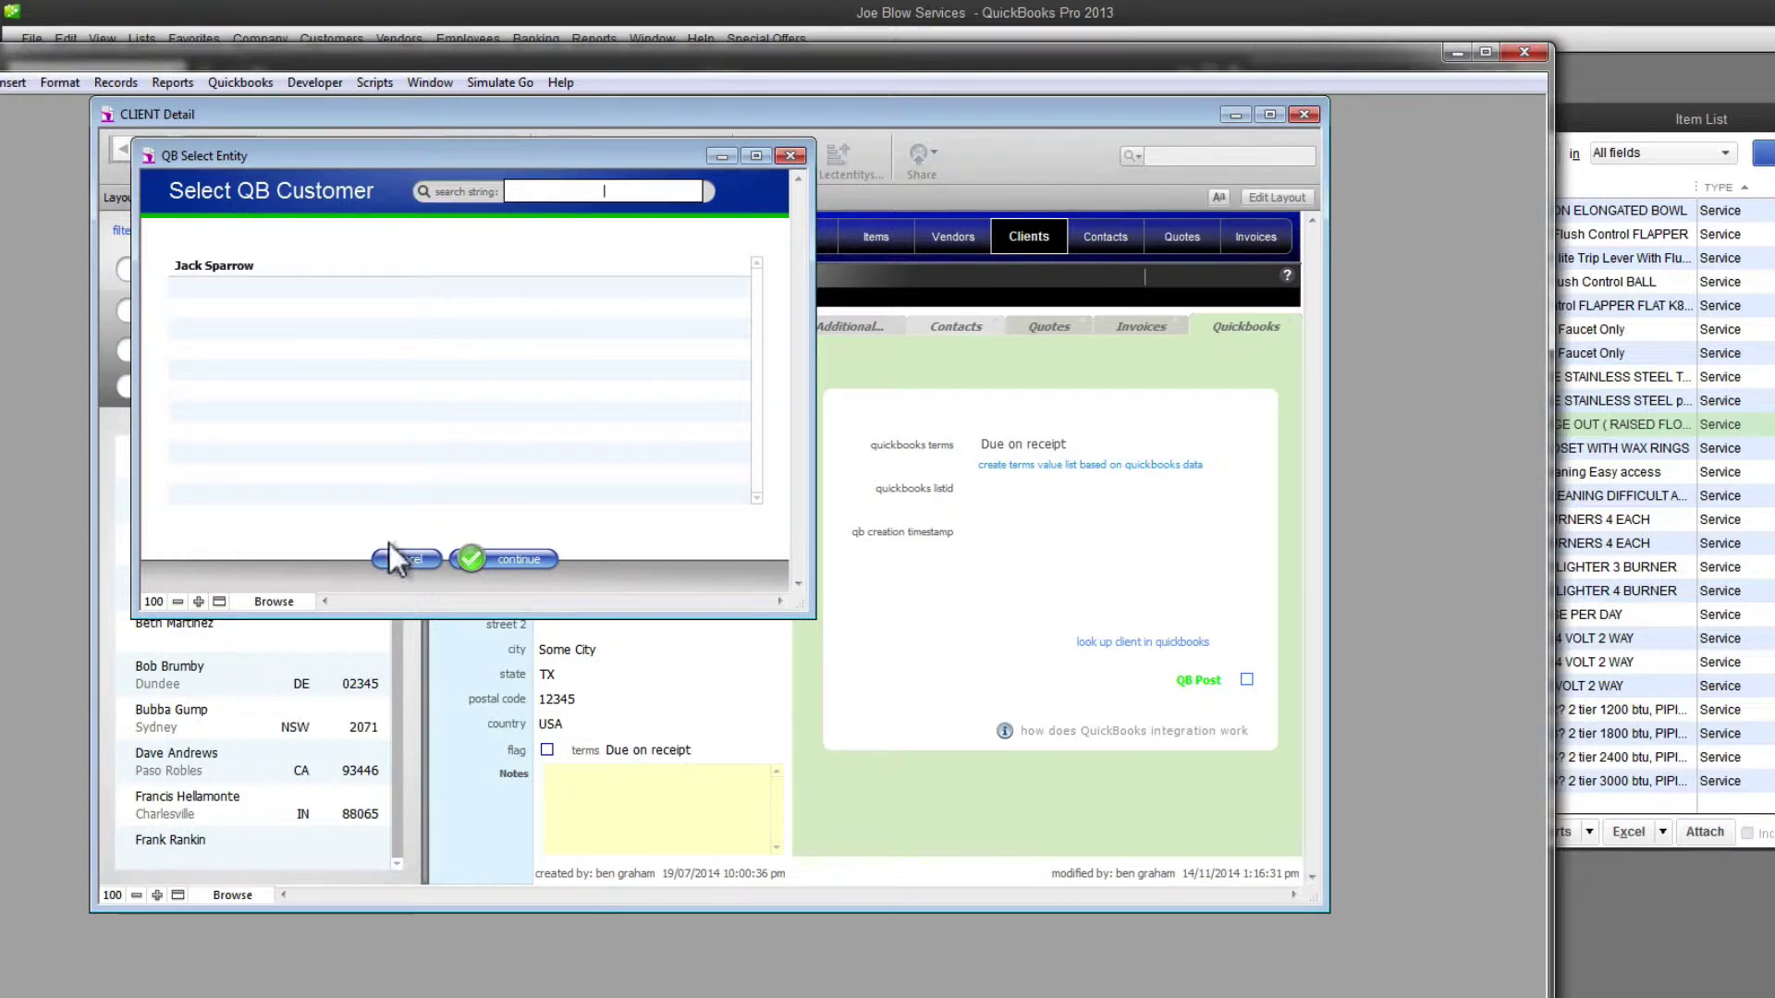
{"action": "left_click", "coordinate": [404, 561]}
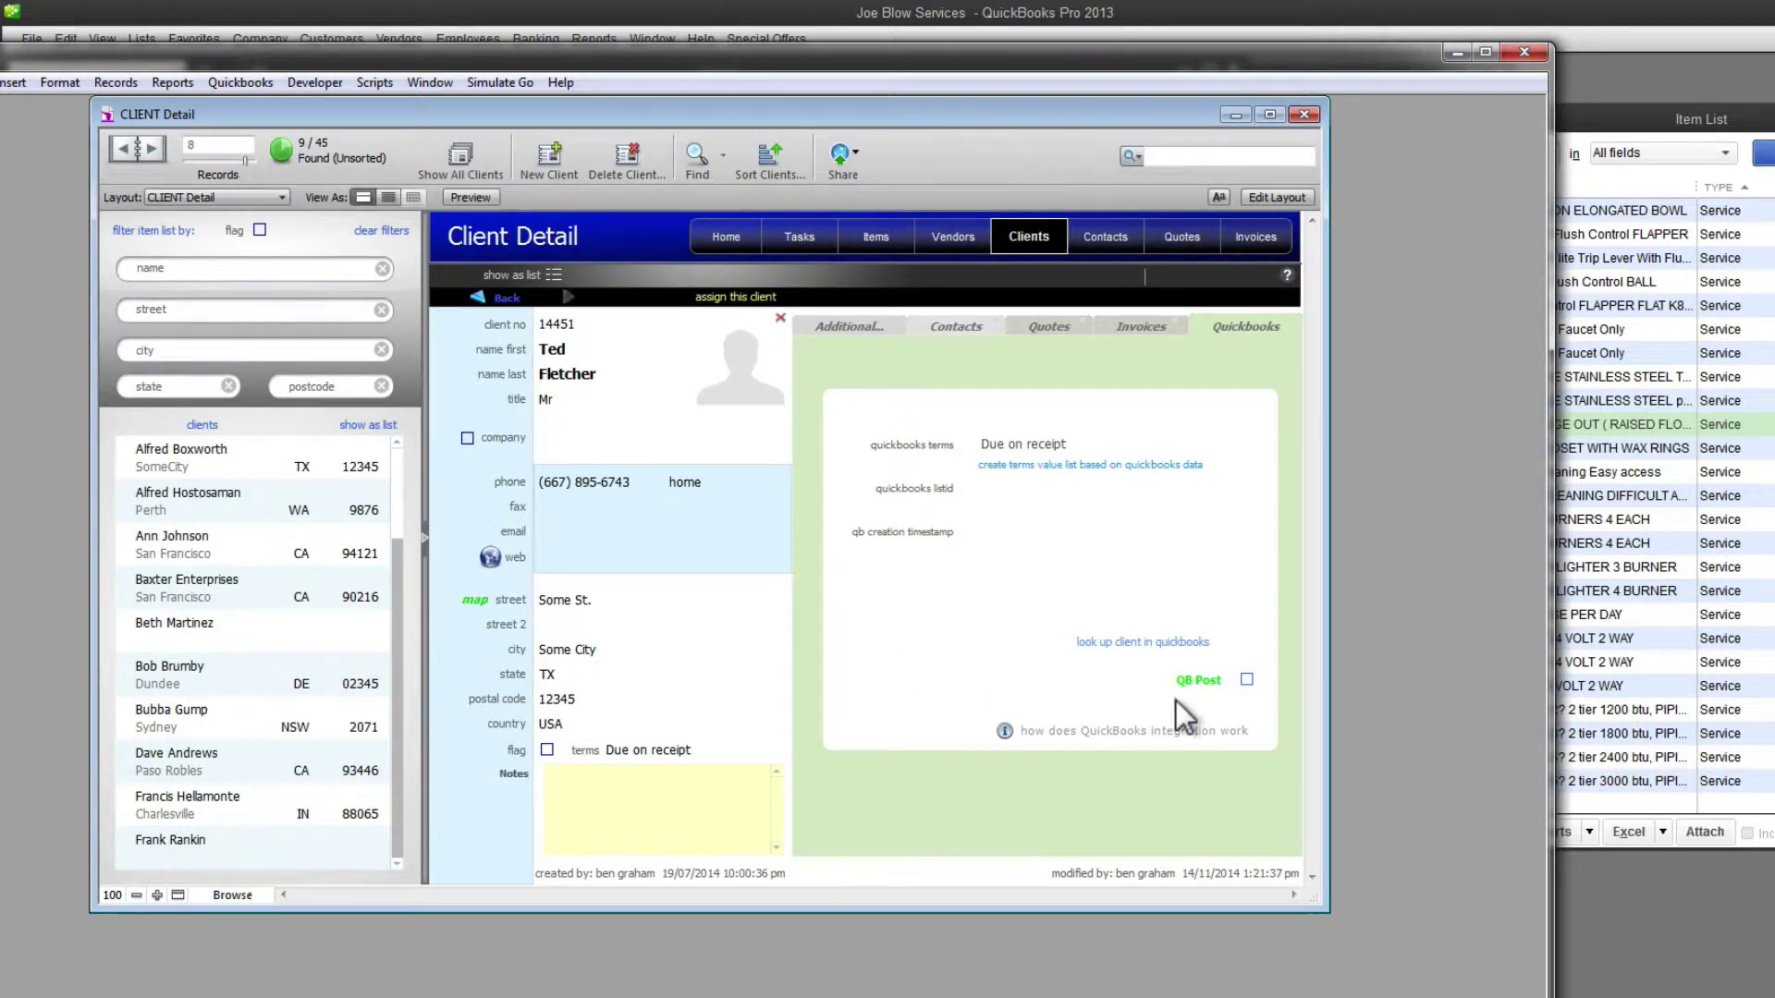
Step: Post the open client to QuickBooks as a new customer
{"action": "left_click", "coordinate": [1198, 681]}
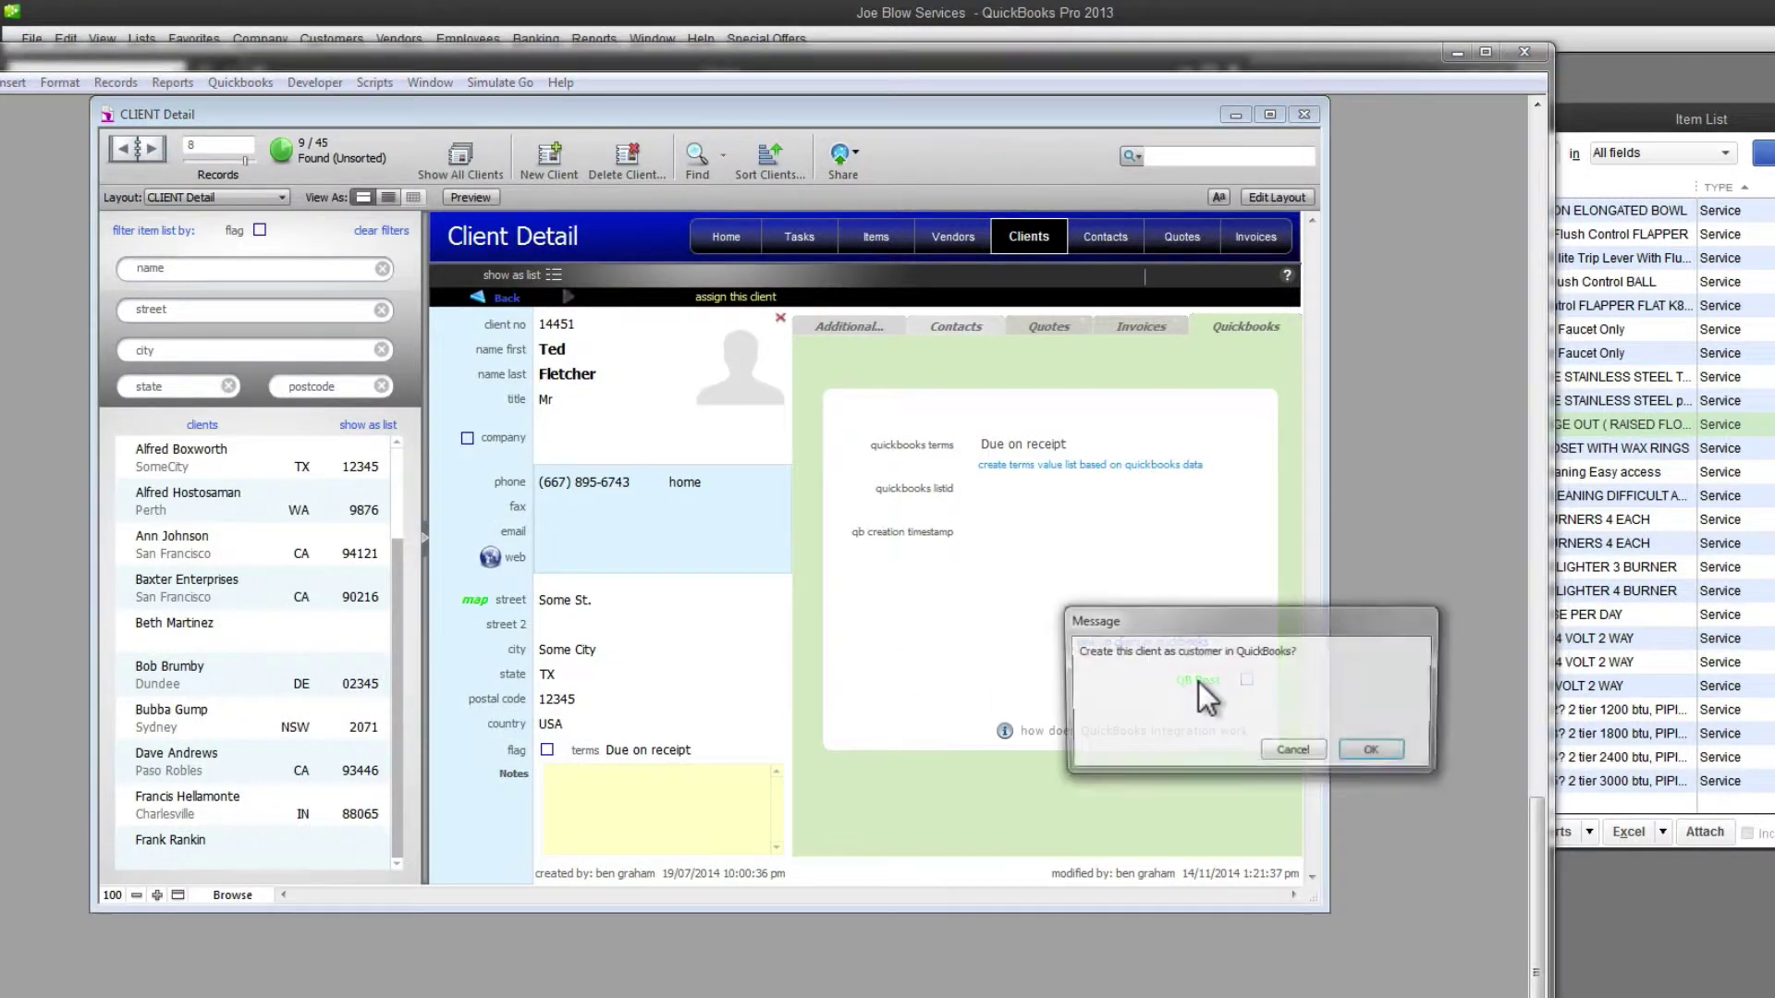
{"action": "left_click", "coordinate": [1374, 753]}
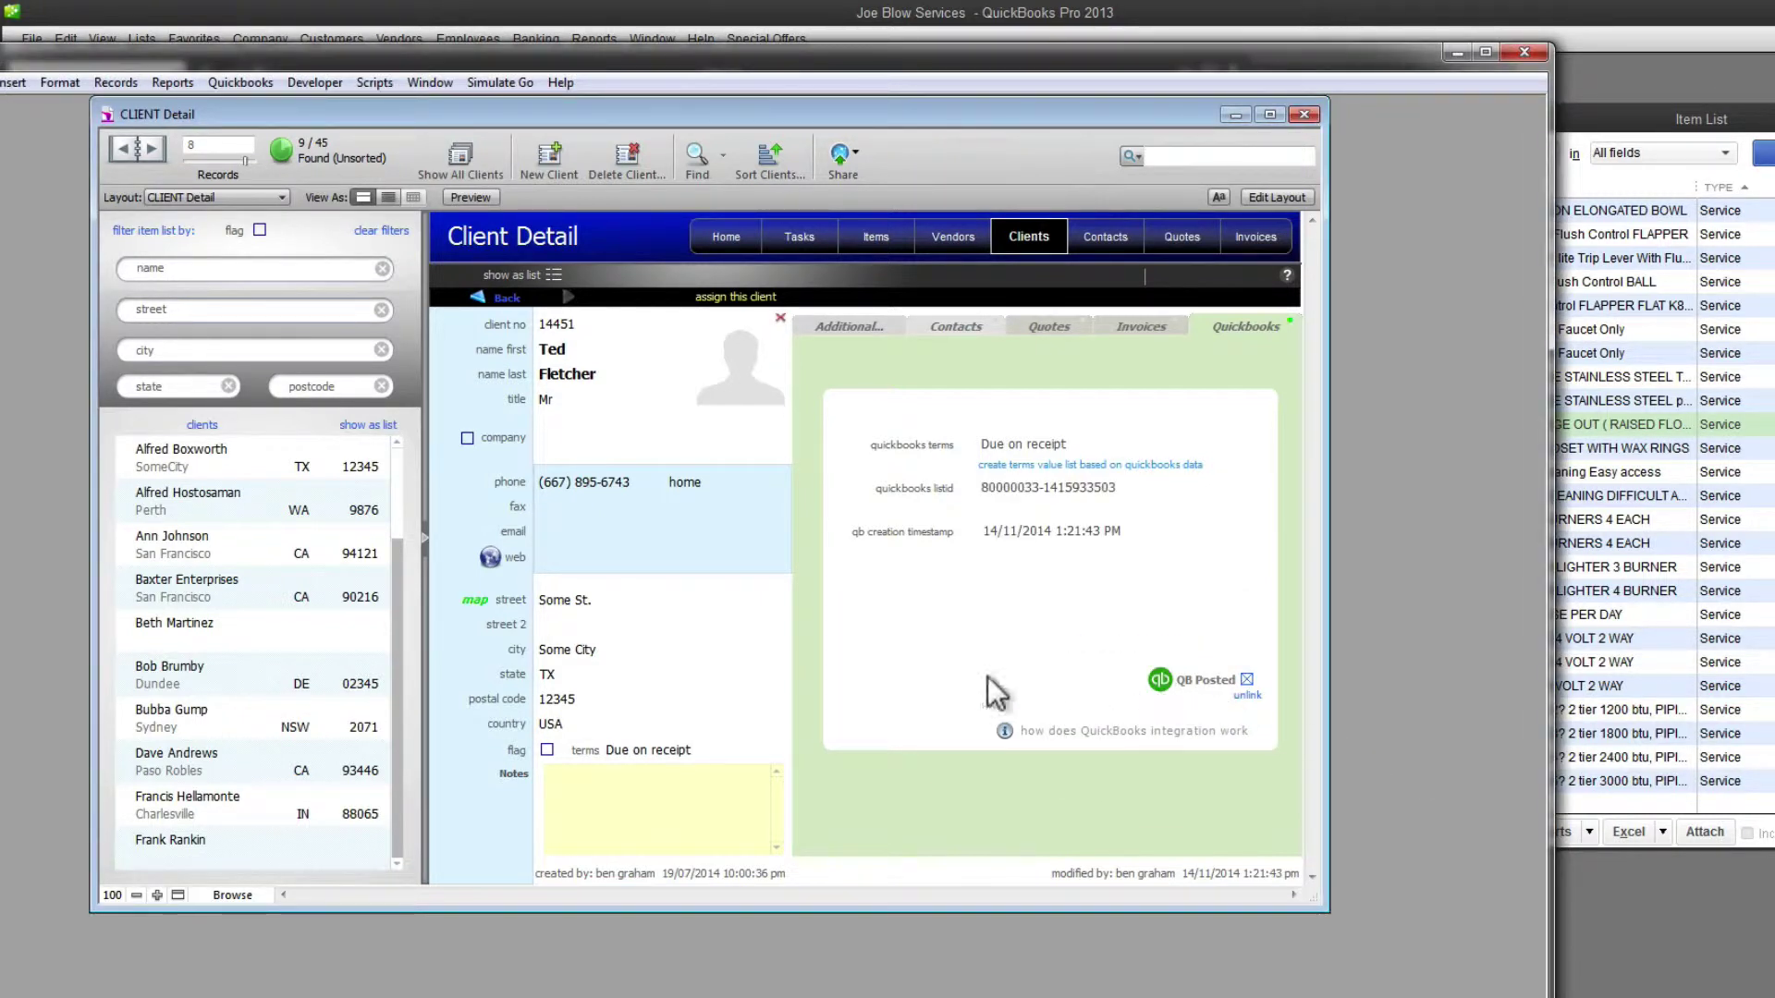
Step: View the posted client's customer record in QuickBooks, close its edit form and return to the FlatRatePro client details
{"action": "left_click", "coordinate": [1161, 680]}
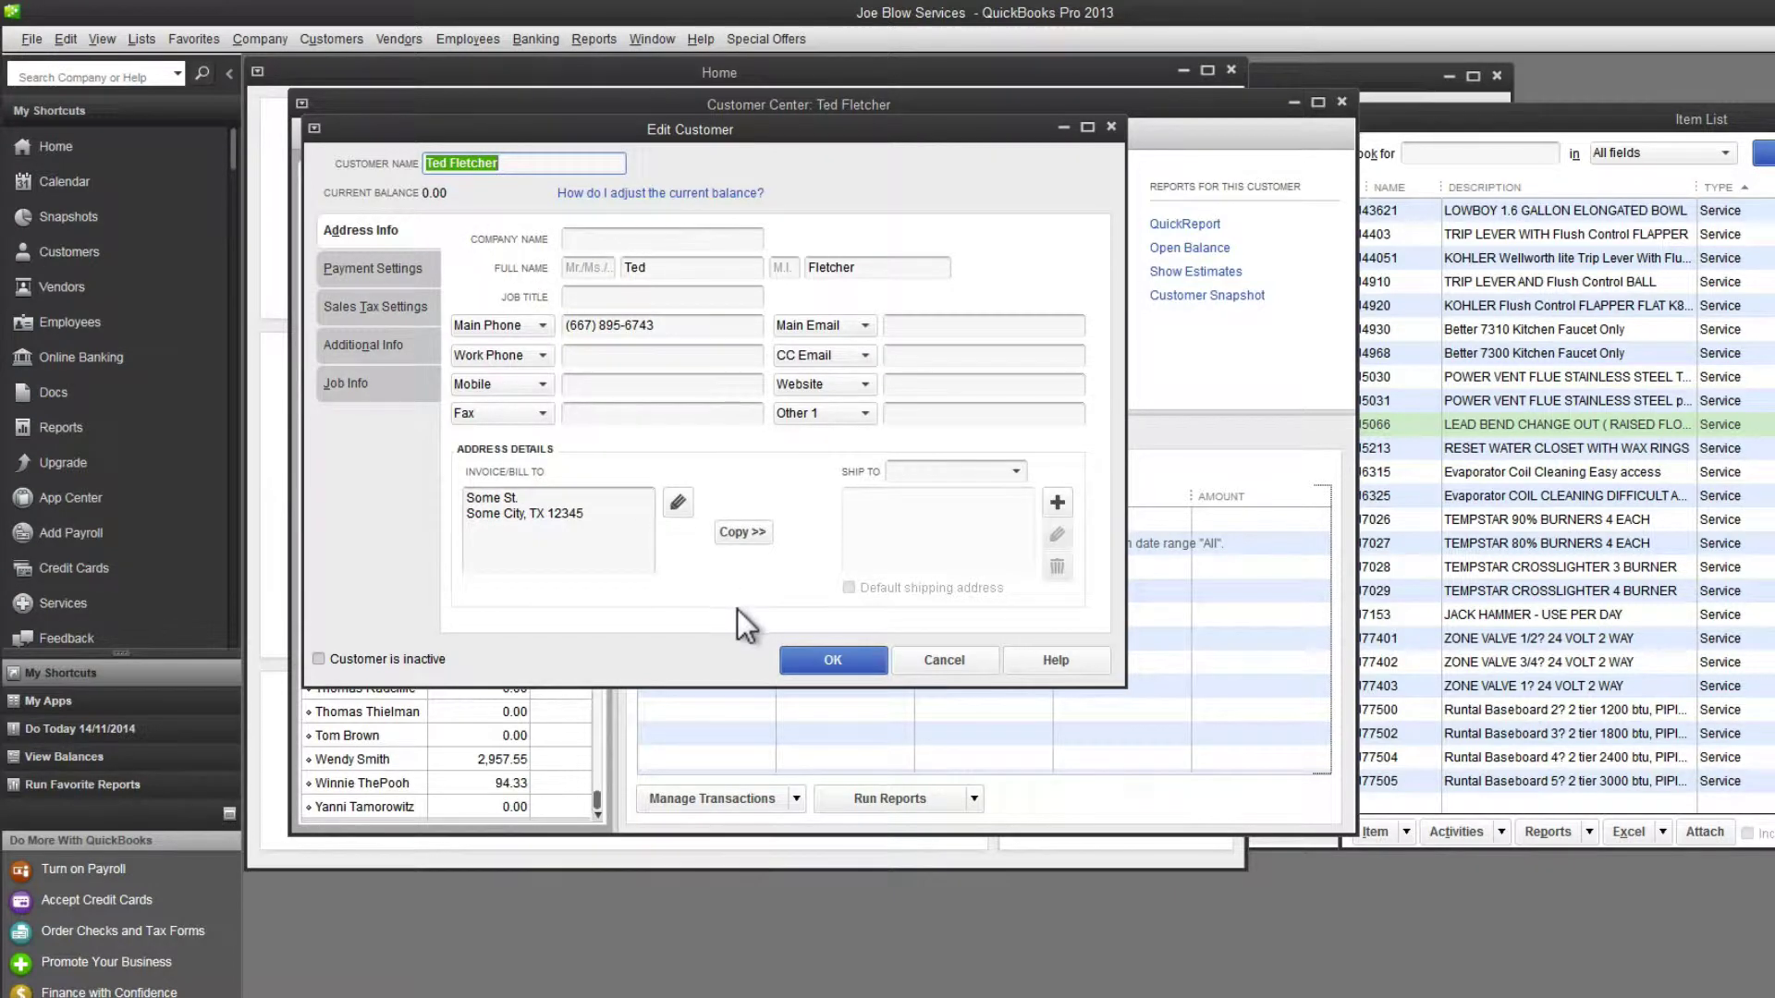
{"action": "left_click", "coordinate": [1111, 127]}
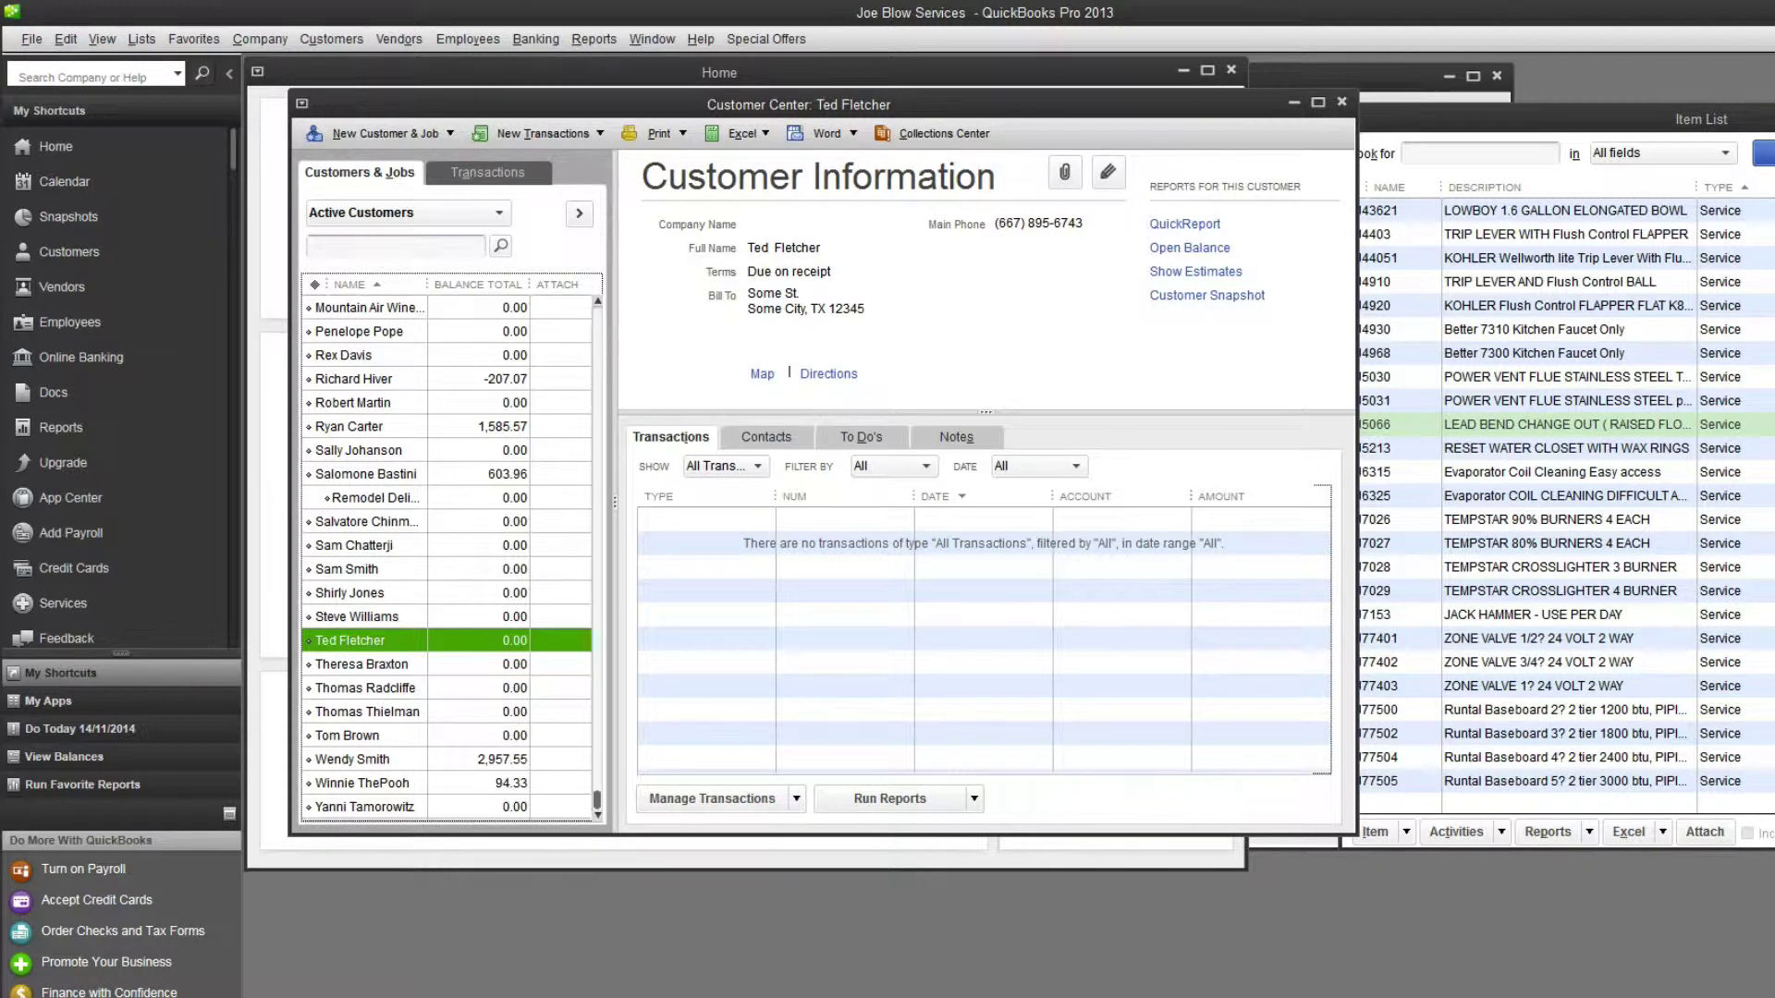
{"action": "key", "text": "alt+Tab"}
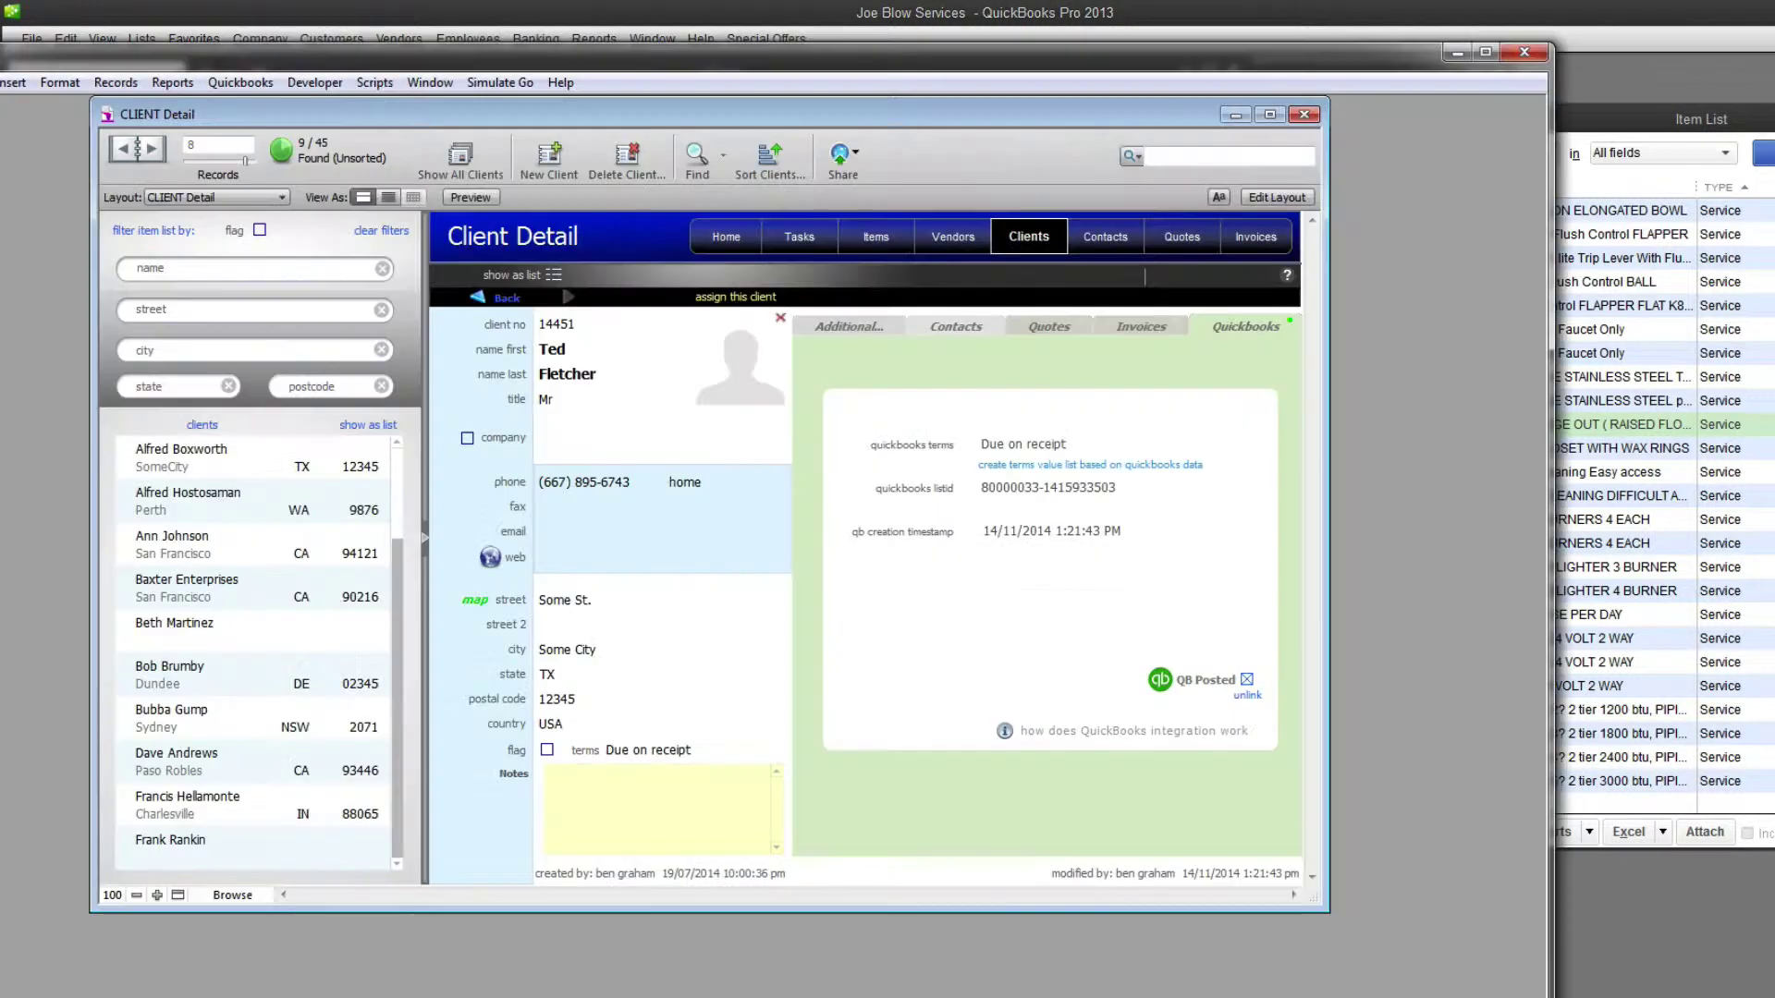
{"action": "left_click", "coordinate": [240, 82]}
{"action": "mouse_move", "coordinate": [247, 104]}
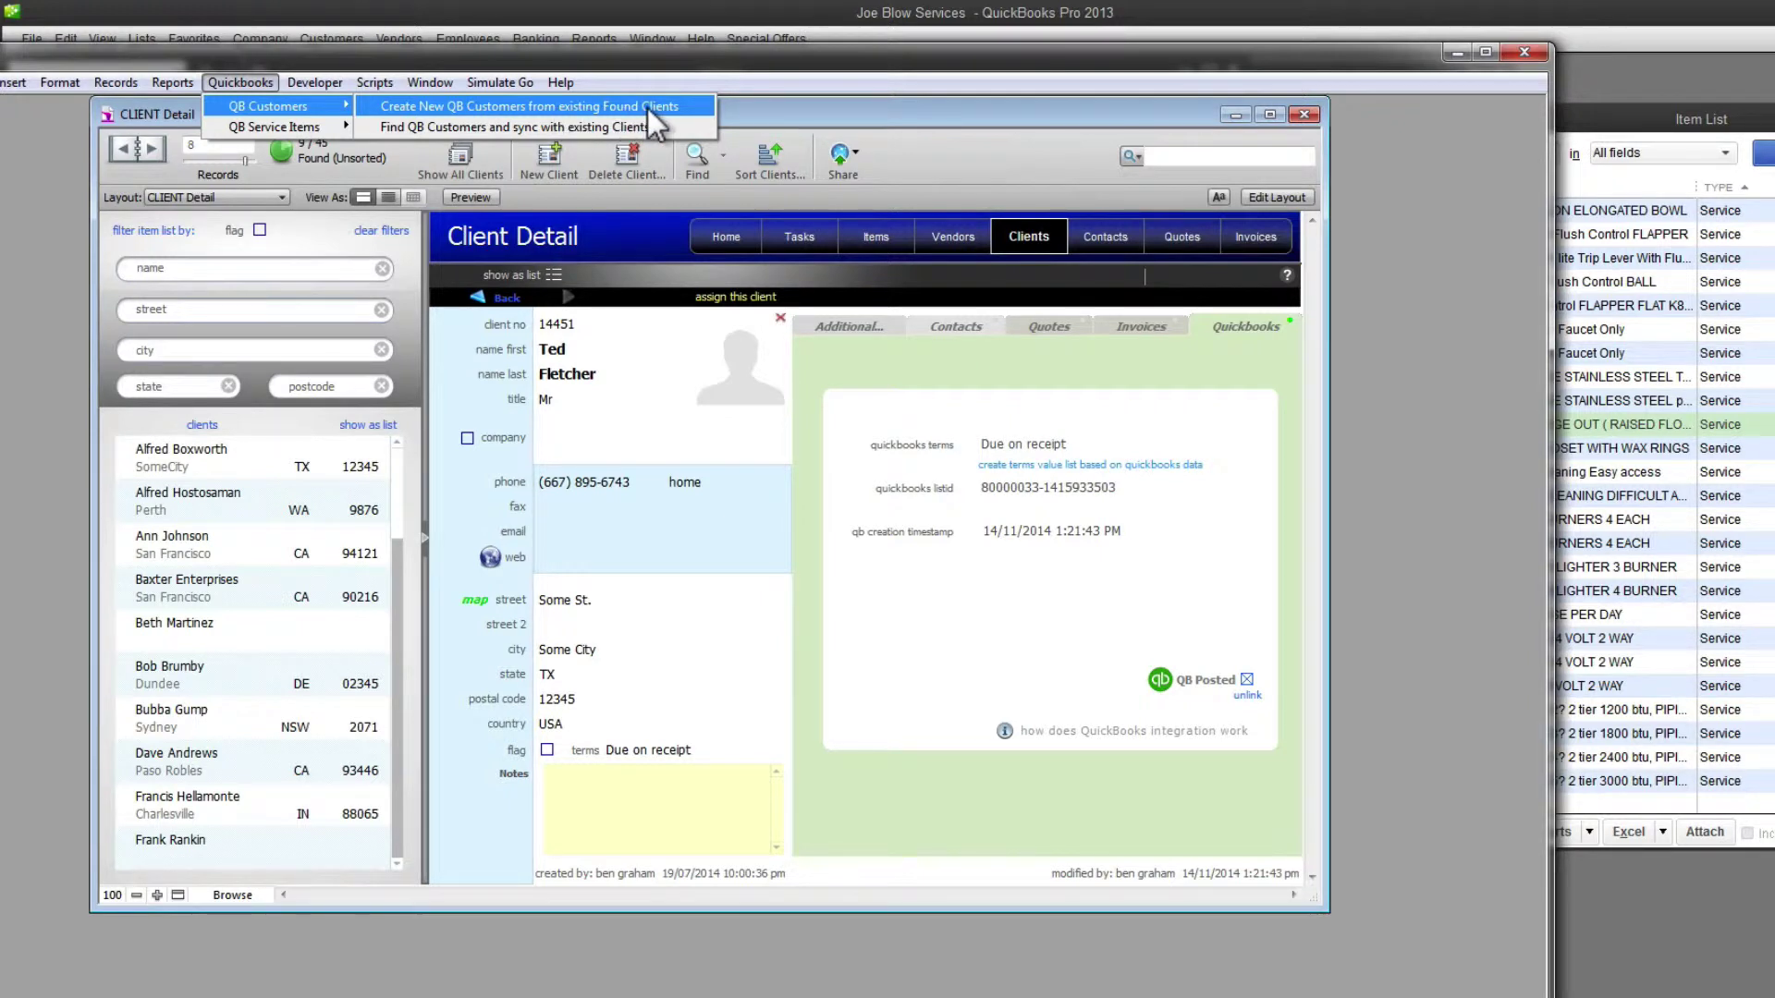
{"action": "left_click", "coordinate": [1201, 552]}
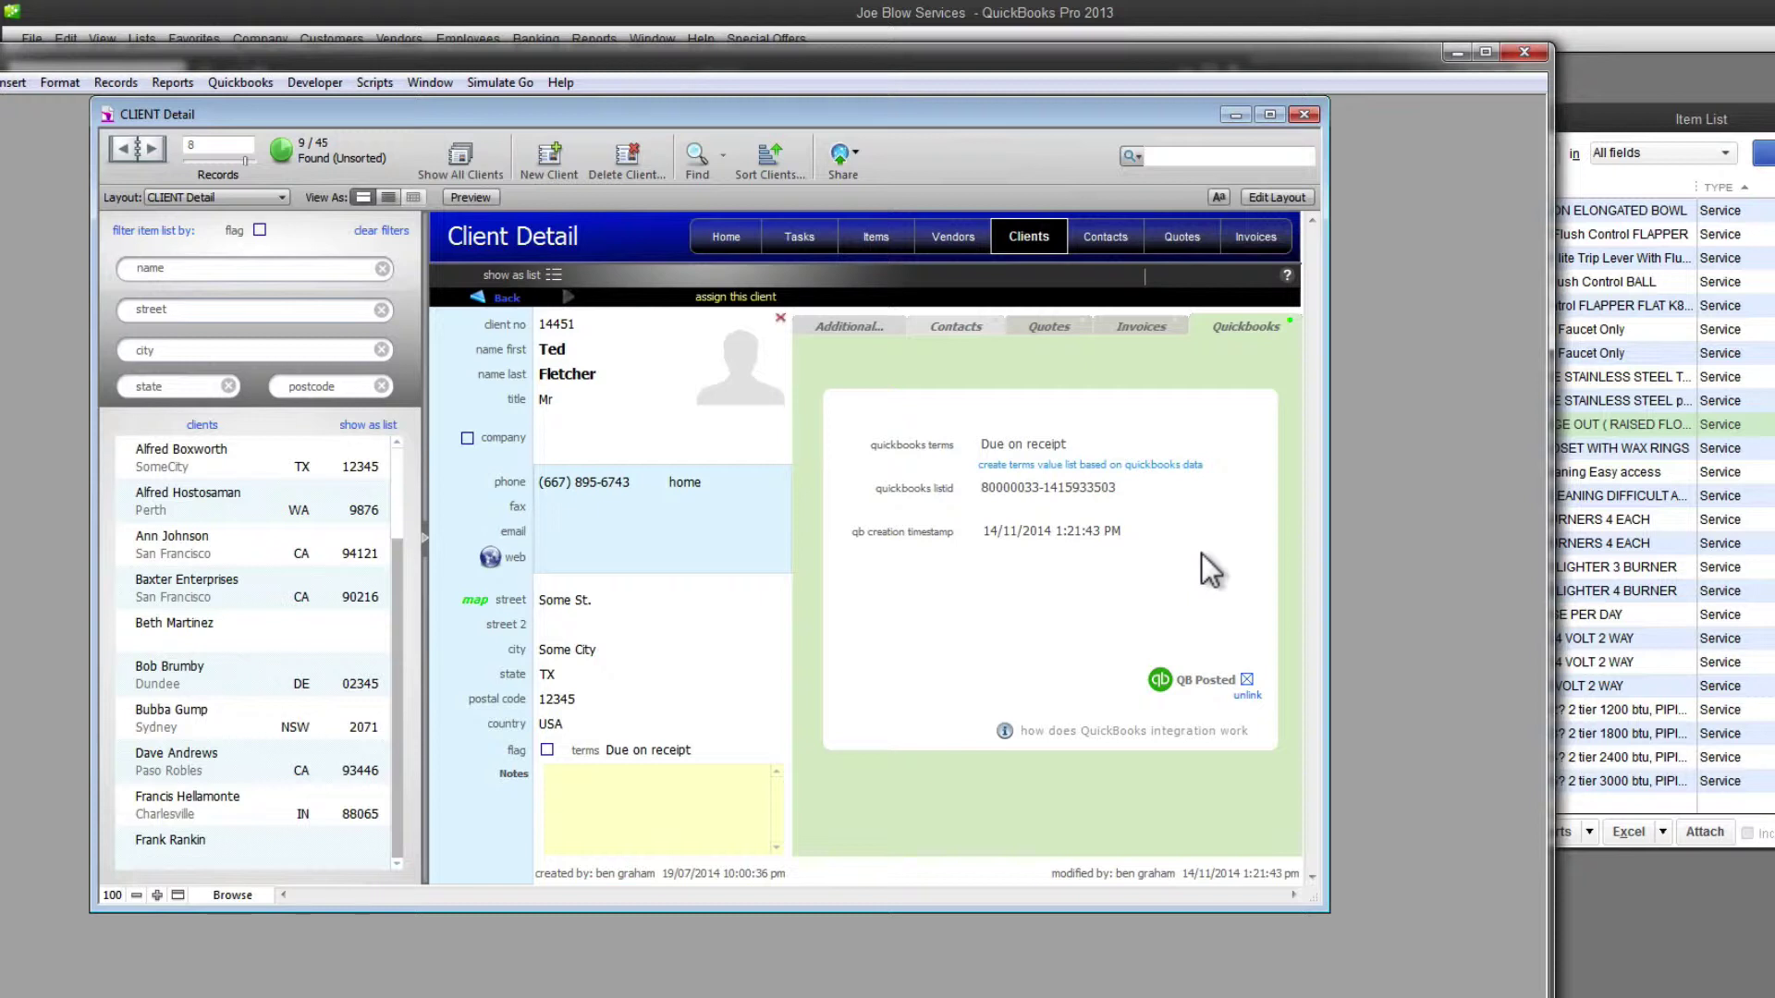
Step: Find all clients marked as QB Posted and swap the found set to show the omitted, unposted clients
{"action": "key", "text": "ctrl+f"}
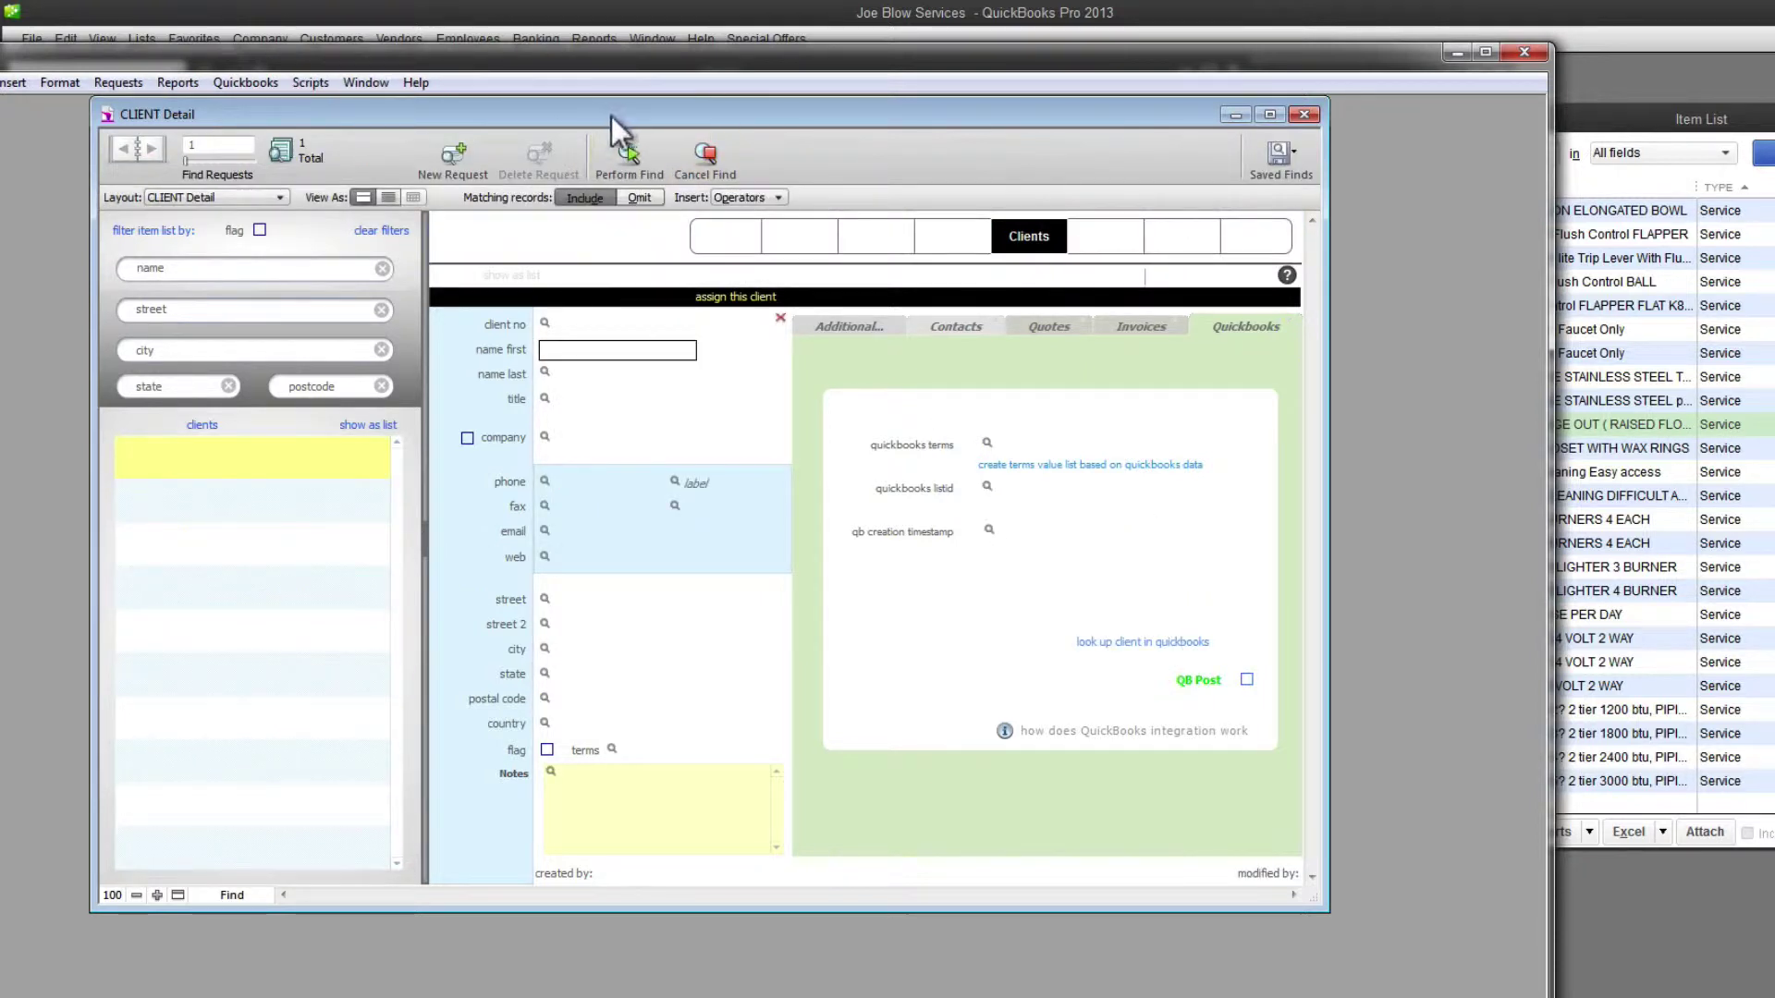
{"action": "left_click", "coordinate": [1246, 679]}
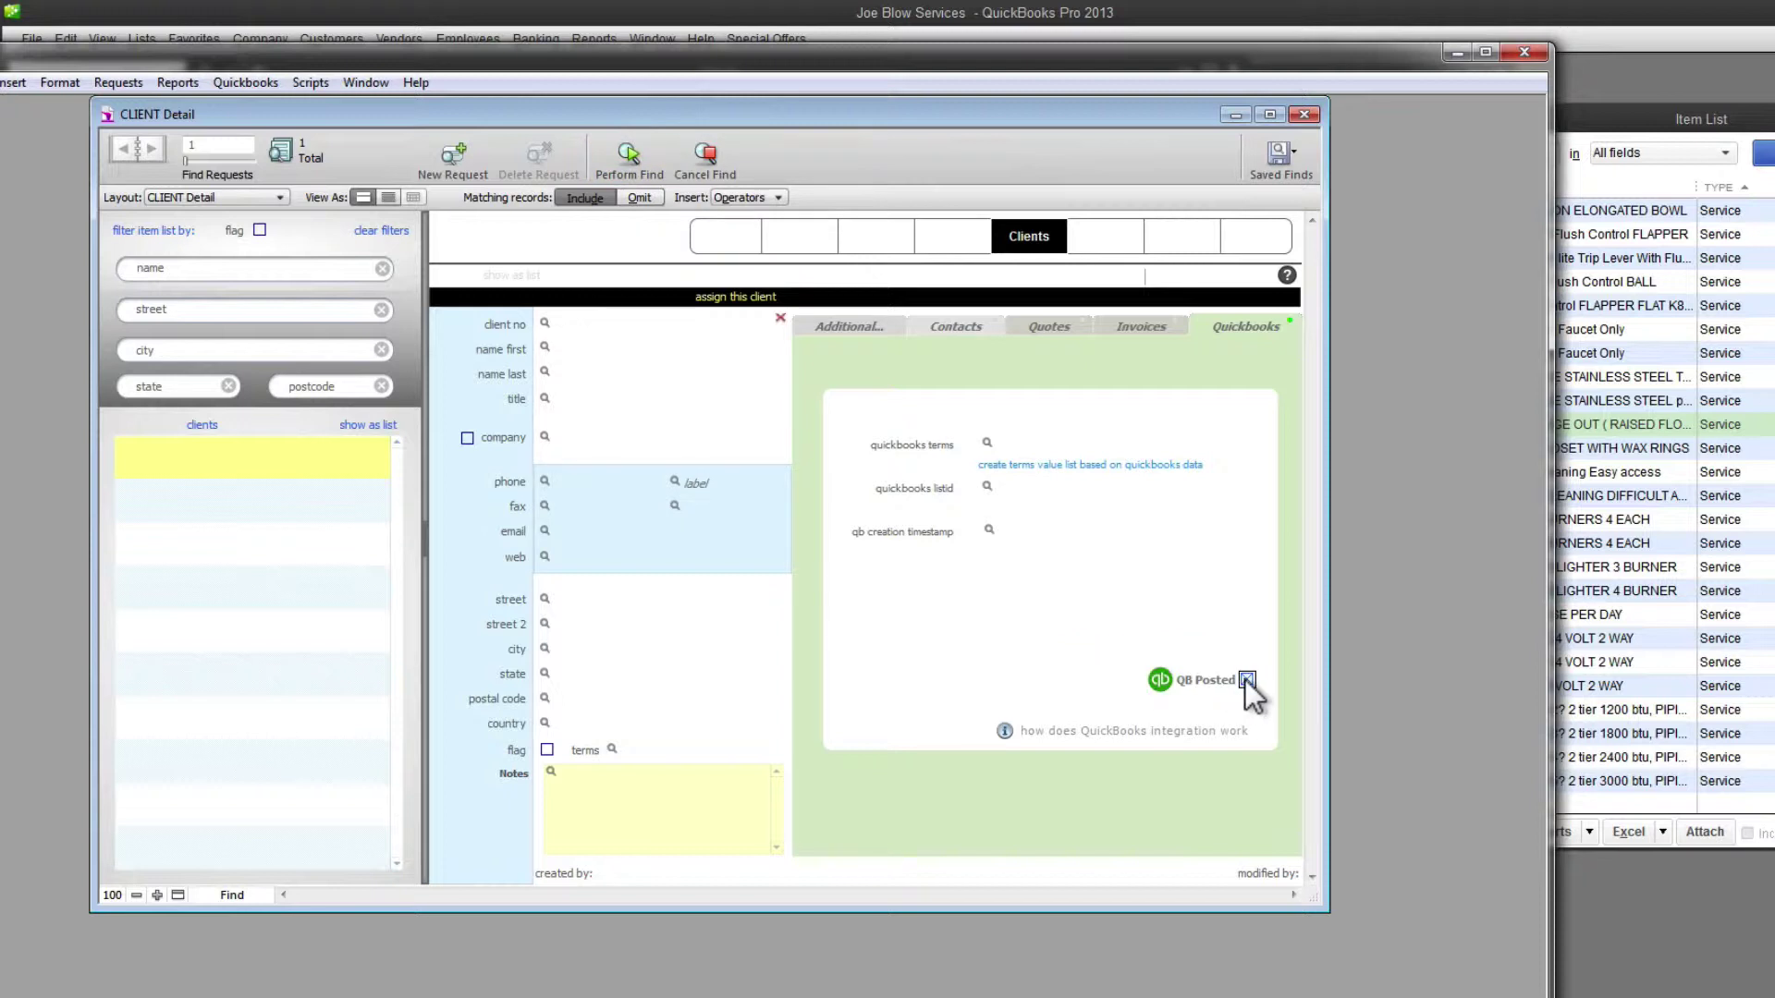
{"action": "key", "text": "Return"}
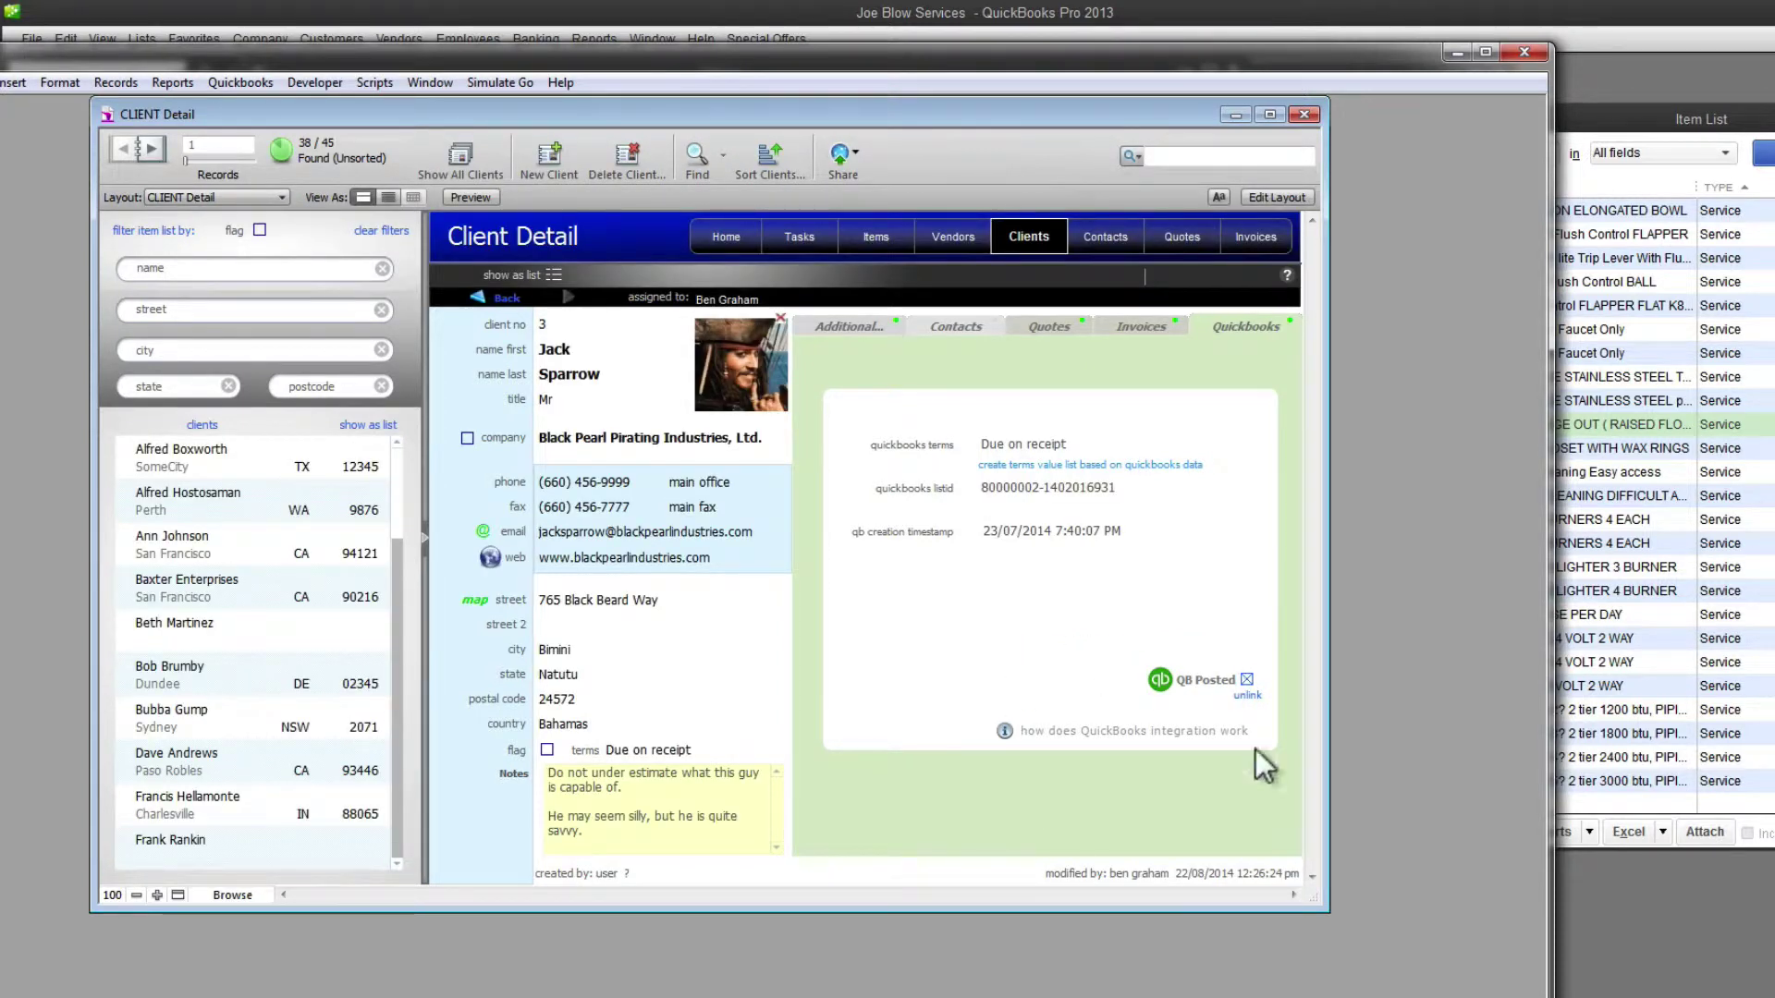
{"action": "left_click", "coordinate": [279, 153]}
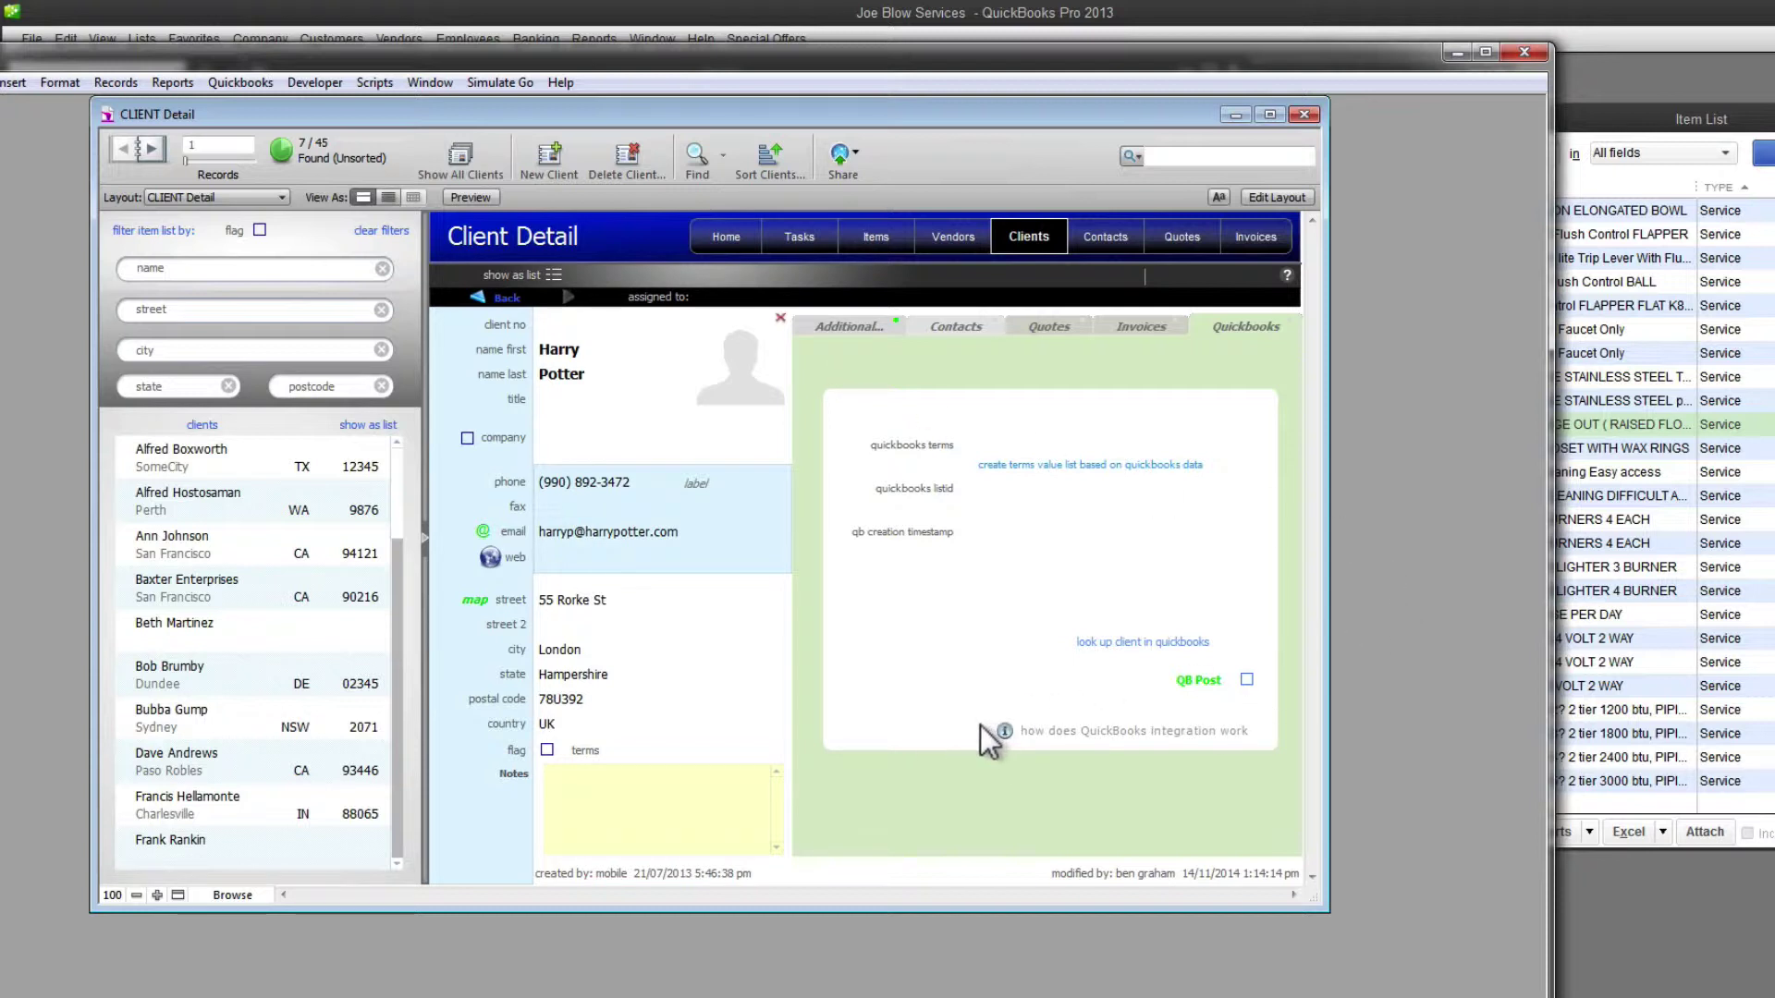
{"action": "left_click", "coordinate": [238, 83]}
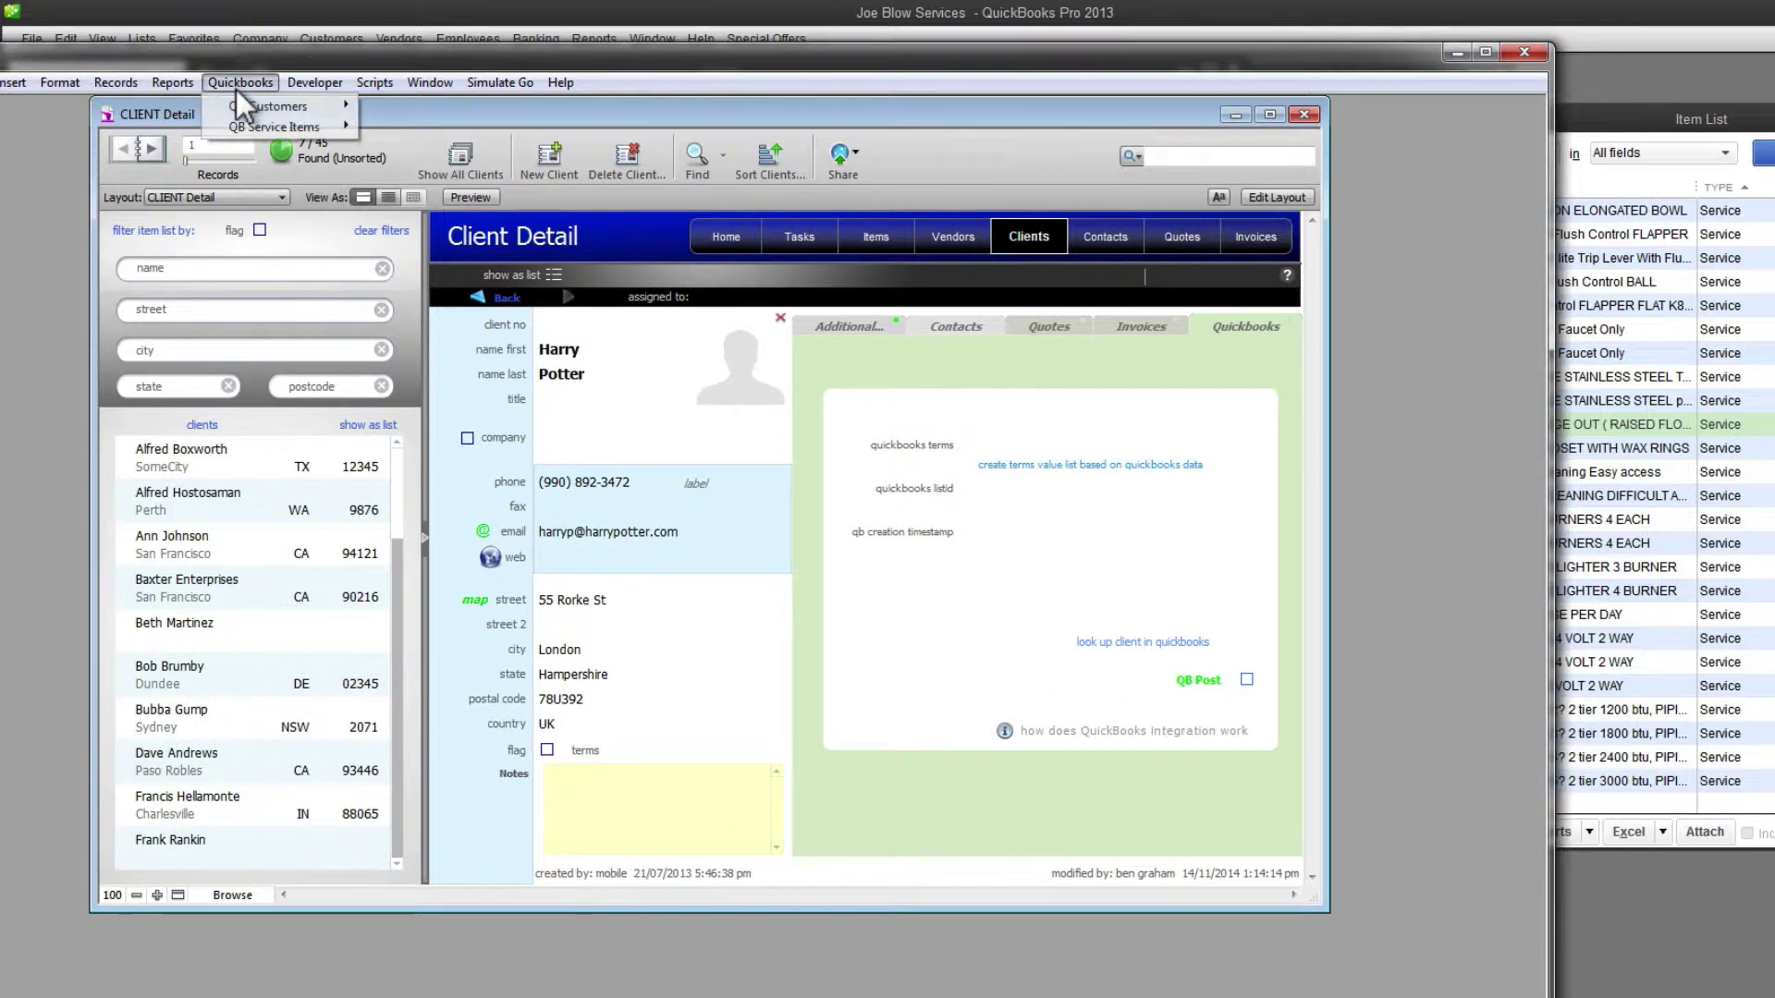
{"action": "mouse_move", "coordinate": [239, 110]}
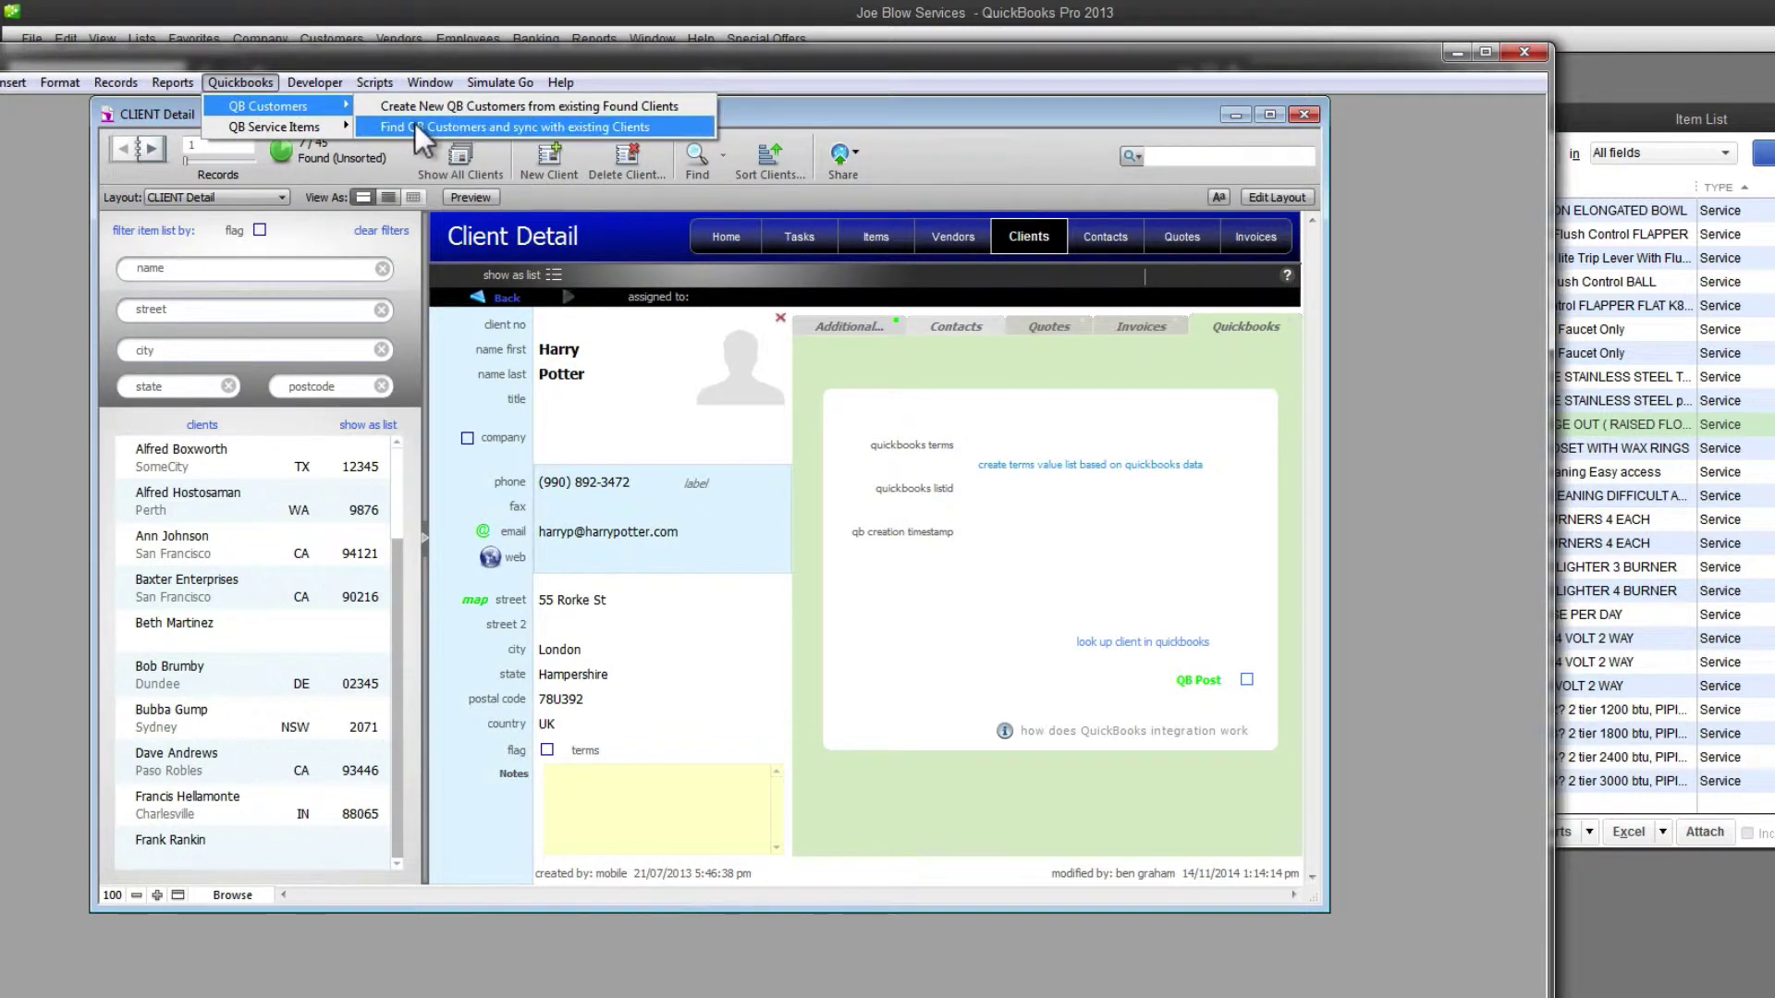
{"action": "left_click", "coordinate": [235, 83]}
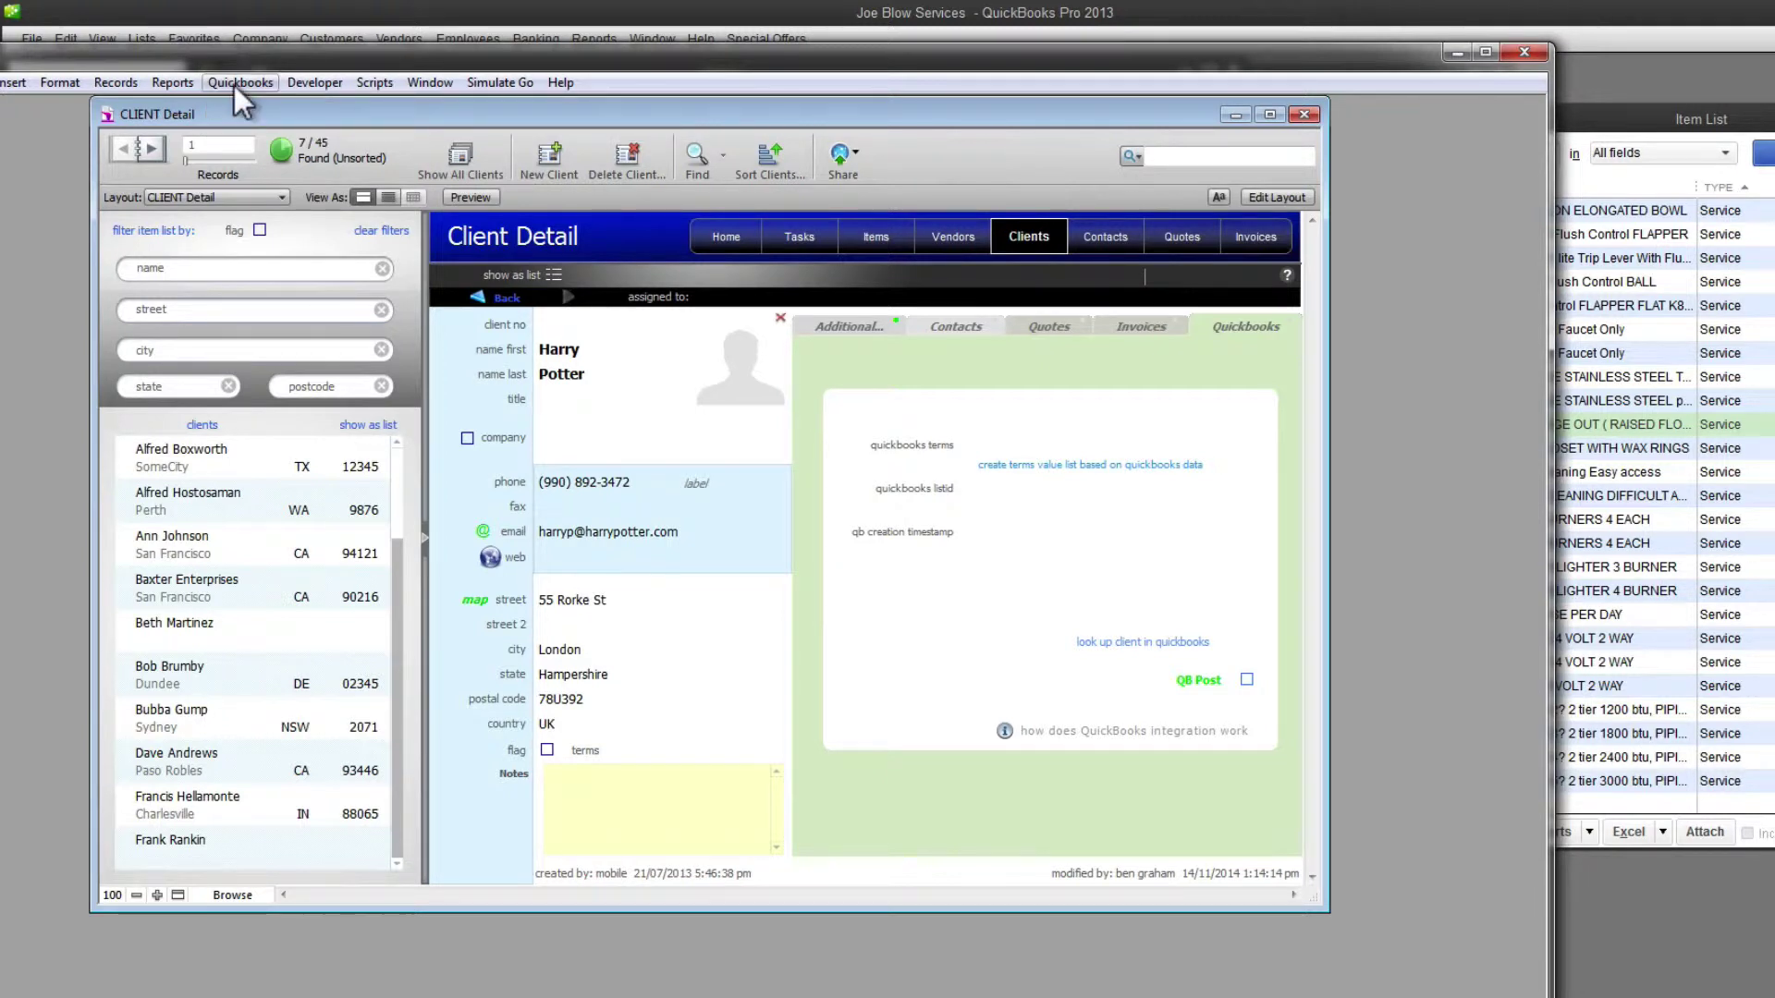
Step: Show all clients and run the batch sync that finds QuickBooks customers and links them to existing unposted clients
{"action": "left_click", "coordinate": [453, 158]}
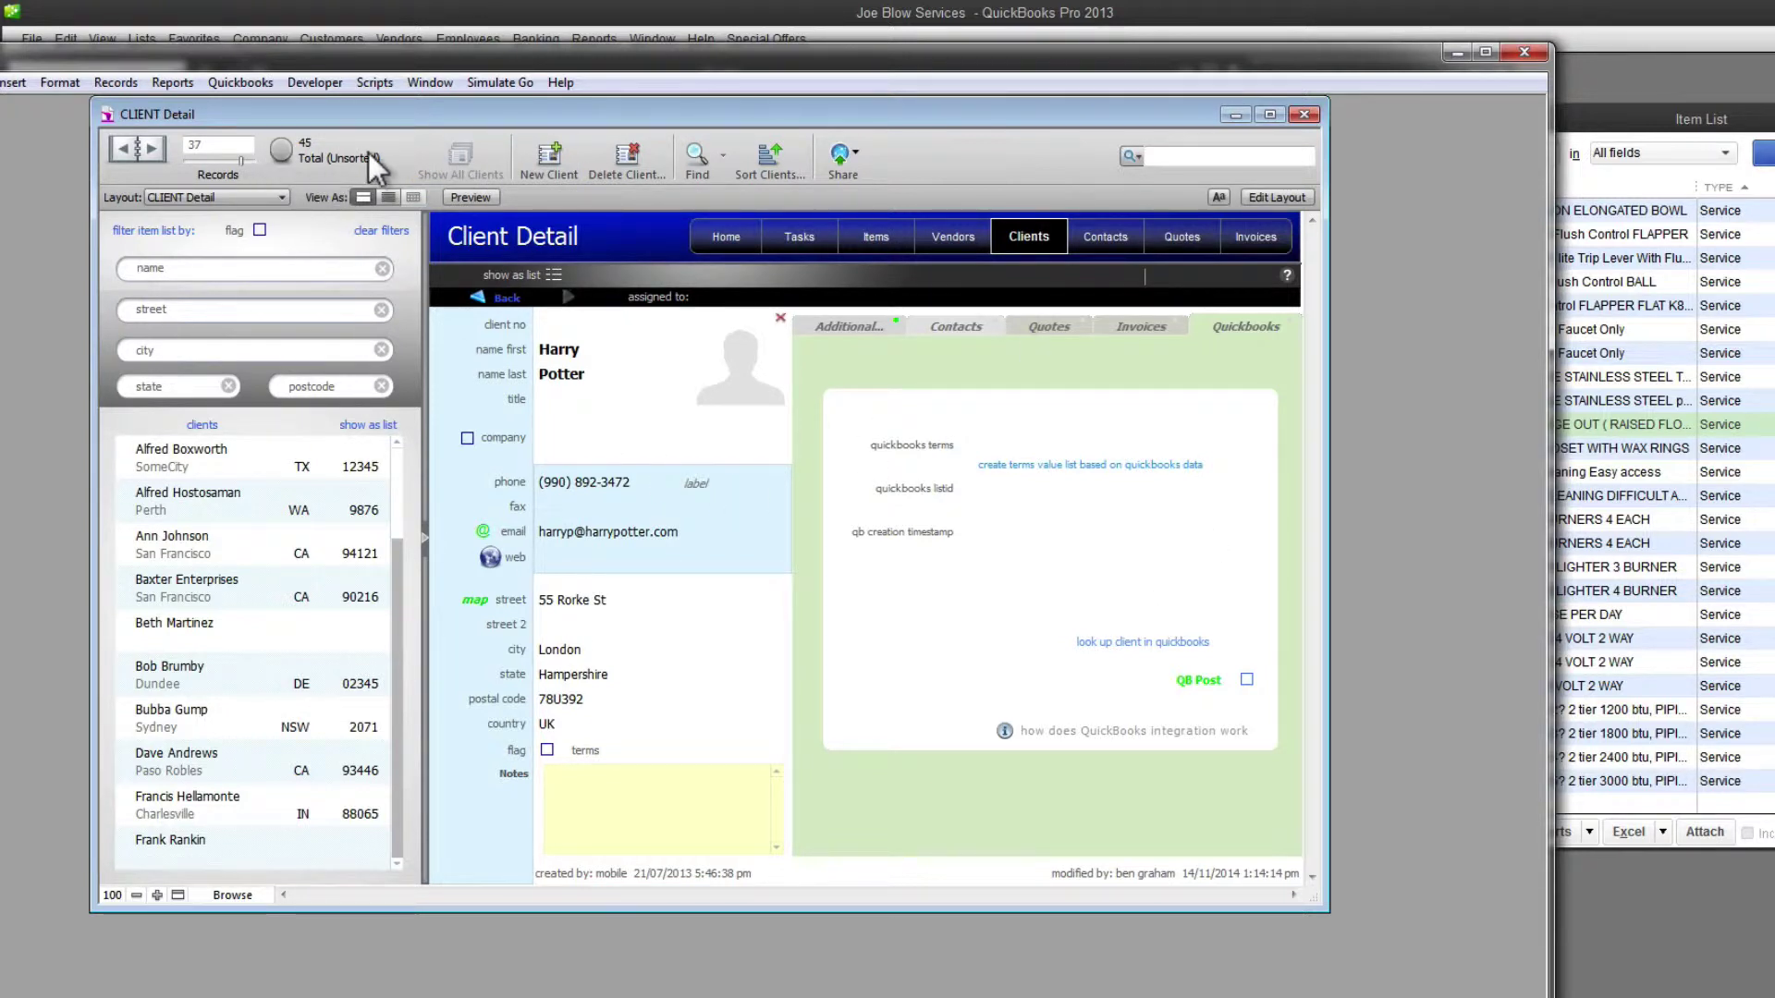
{"action": "left_click", "coordinate": [247, 85]}
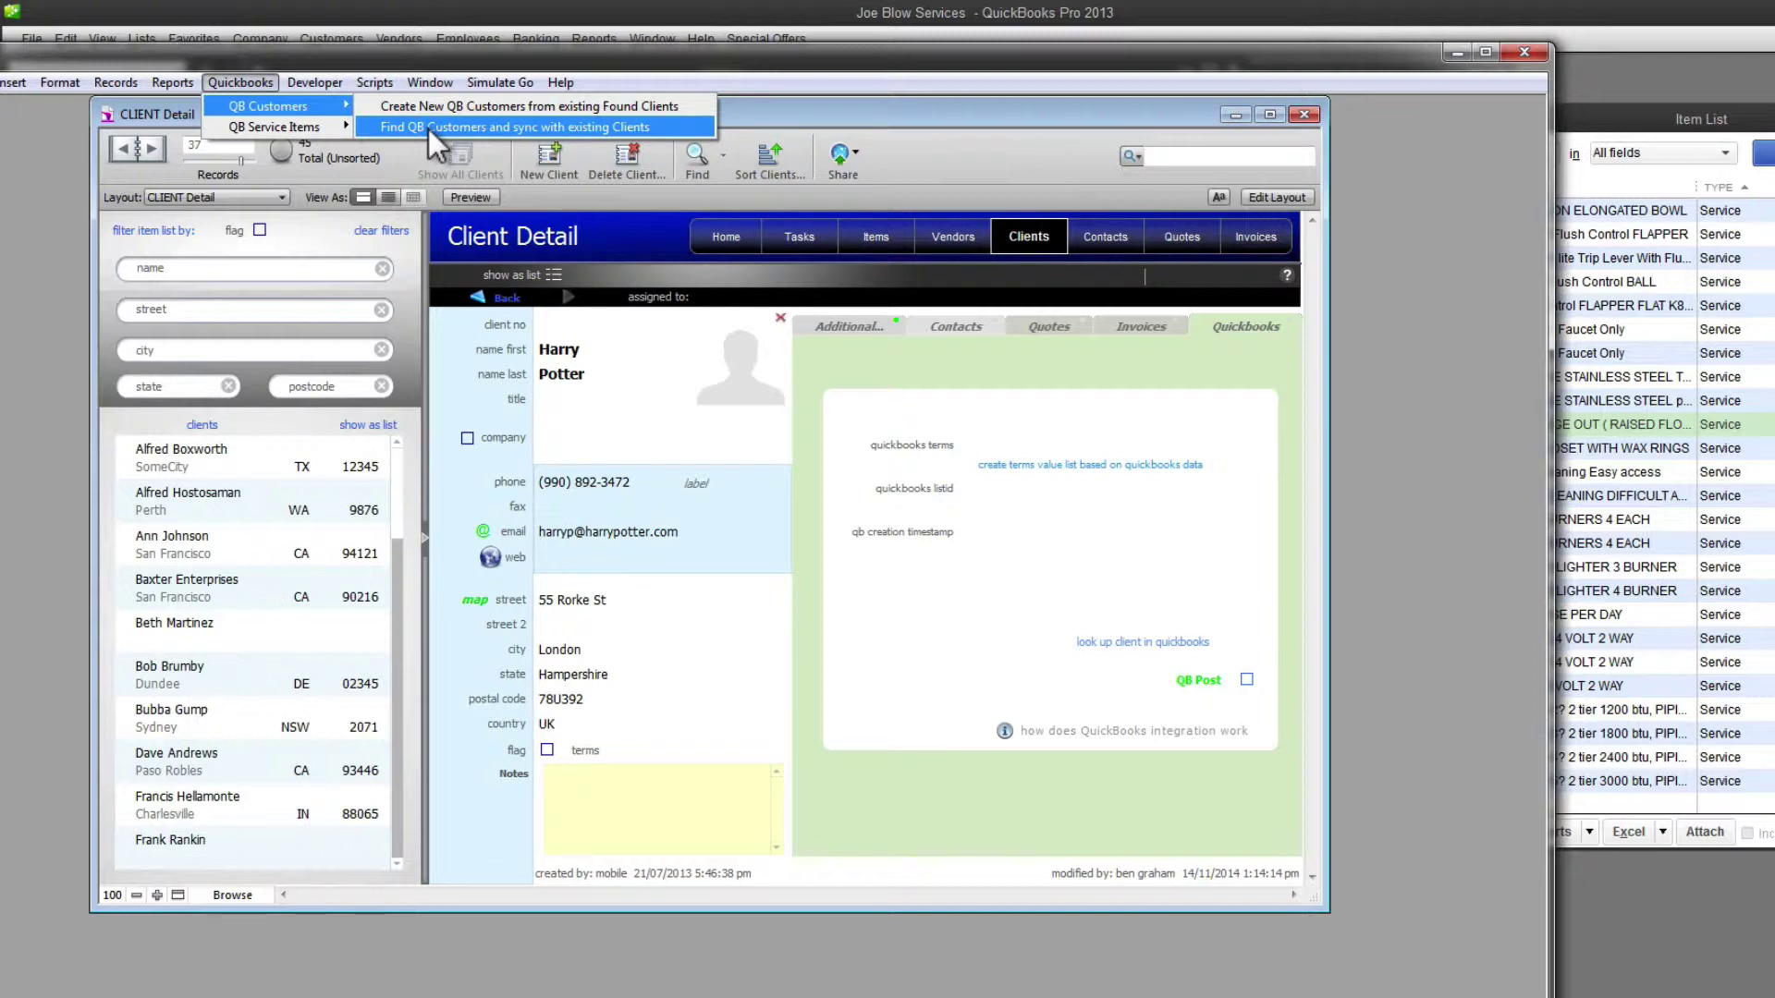
{"action": "left_click", "coordinate": [429, 130]}
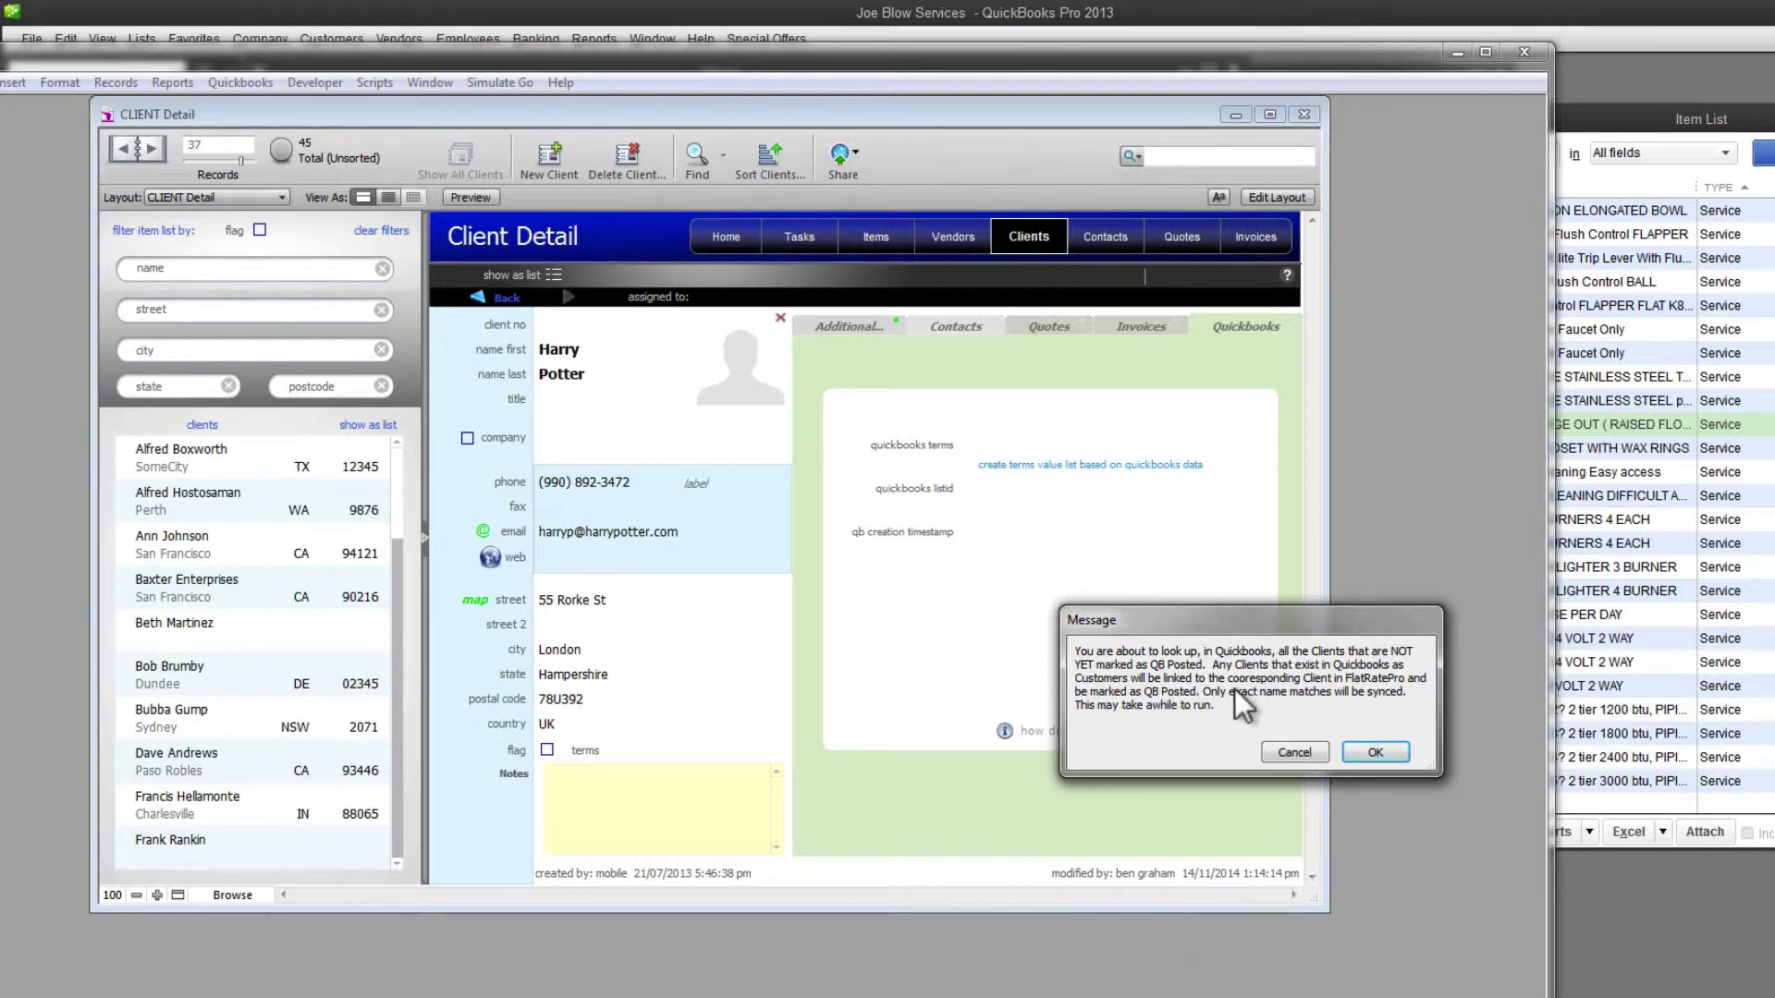
{"action": "left_click", "coordinate": [1372, 747]}
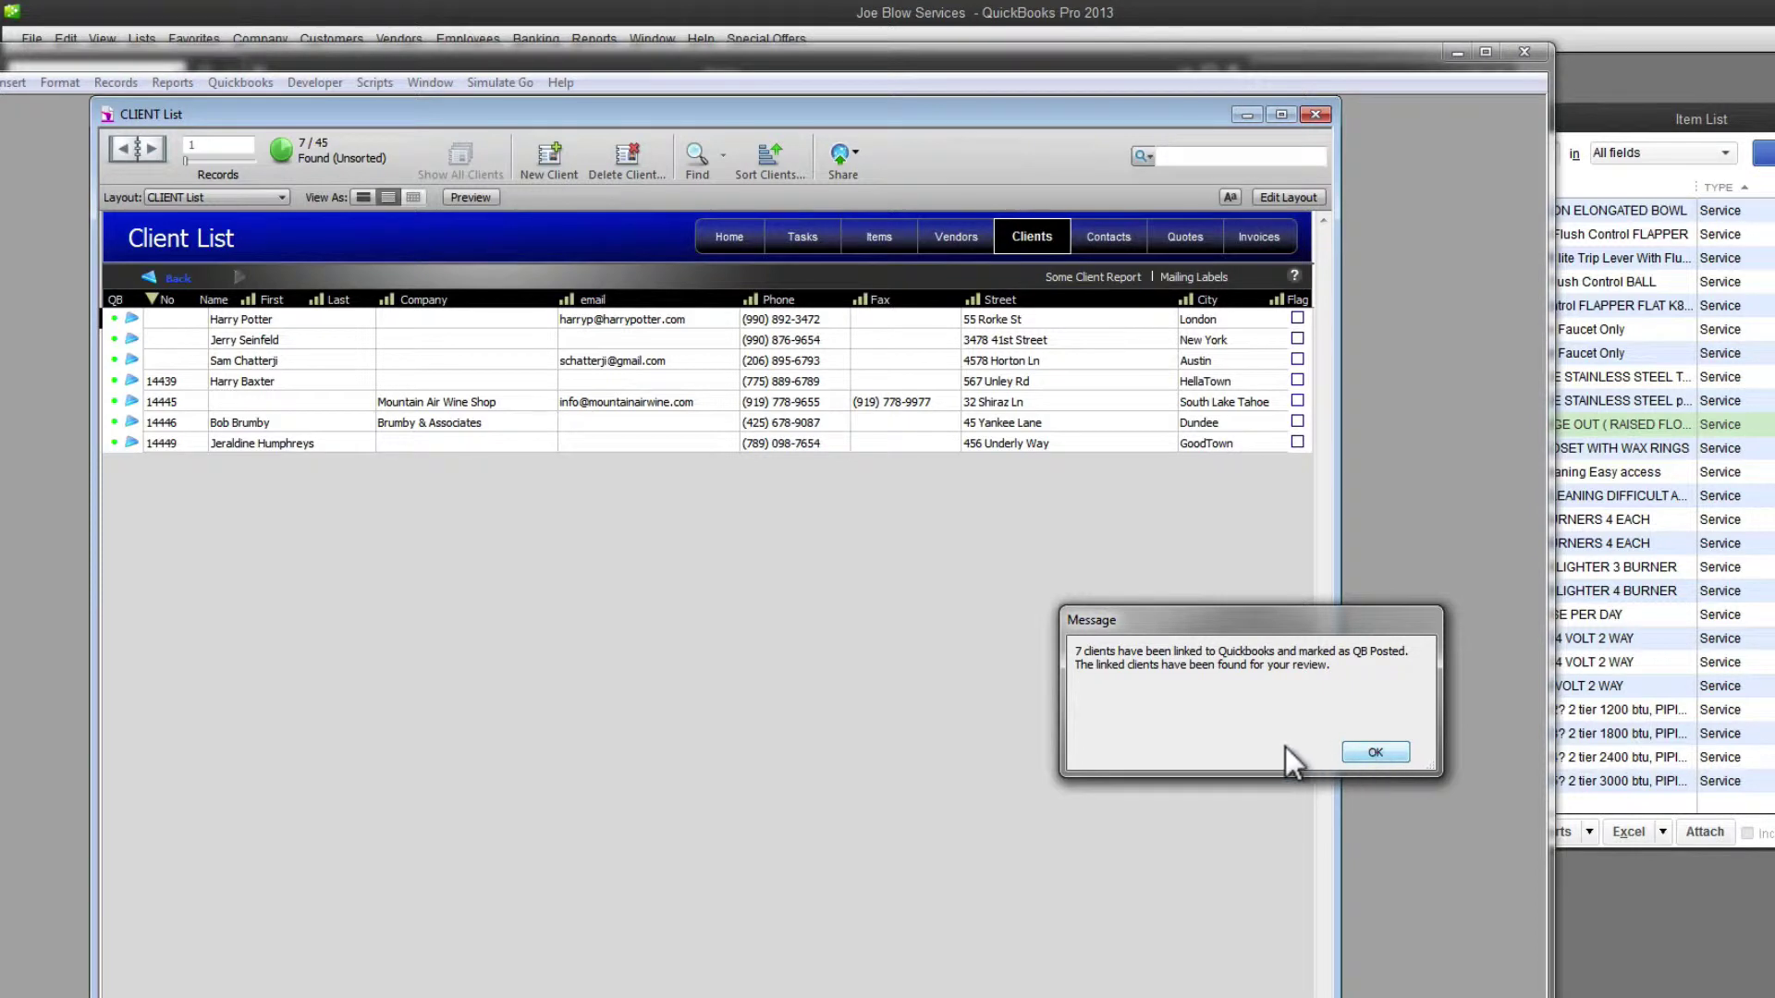
{"action": "left_click", "coordinate": [1366, 747]}
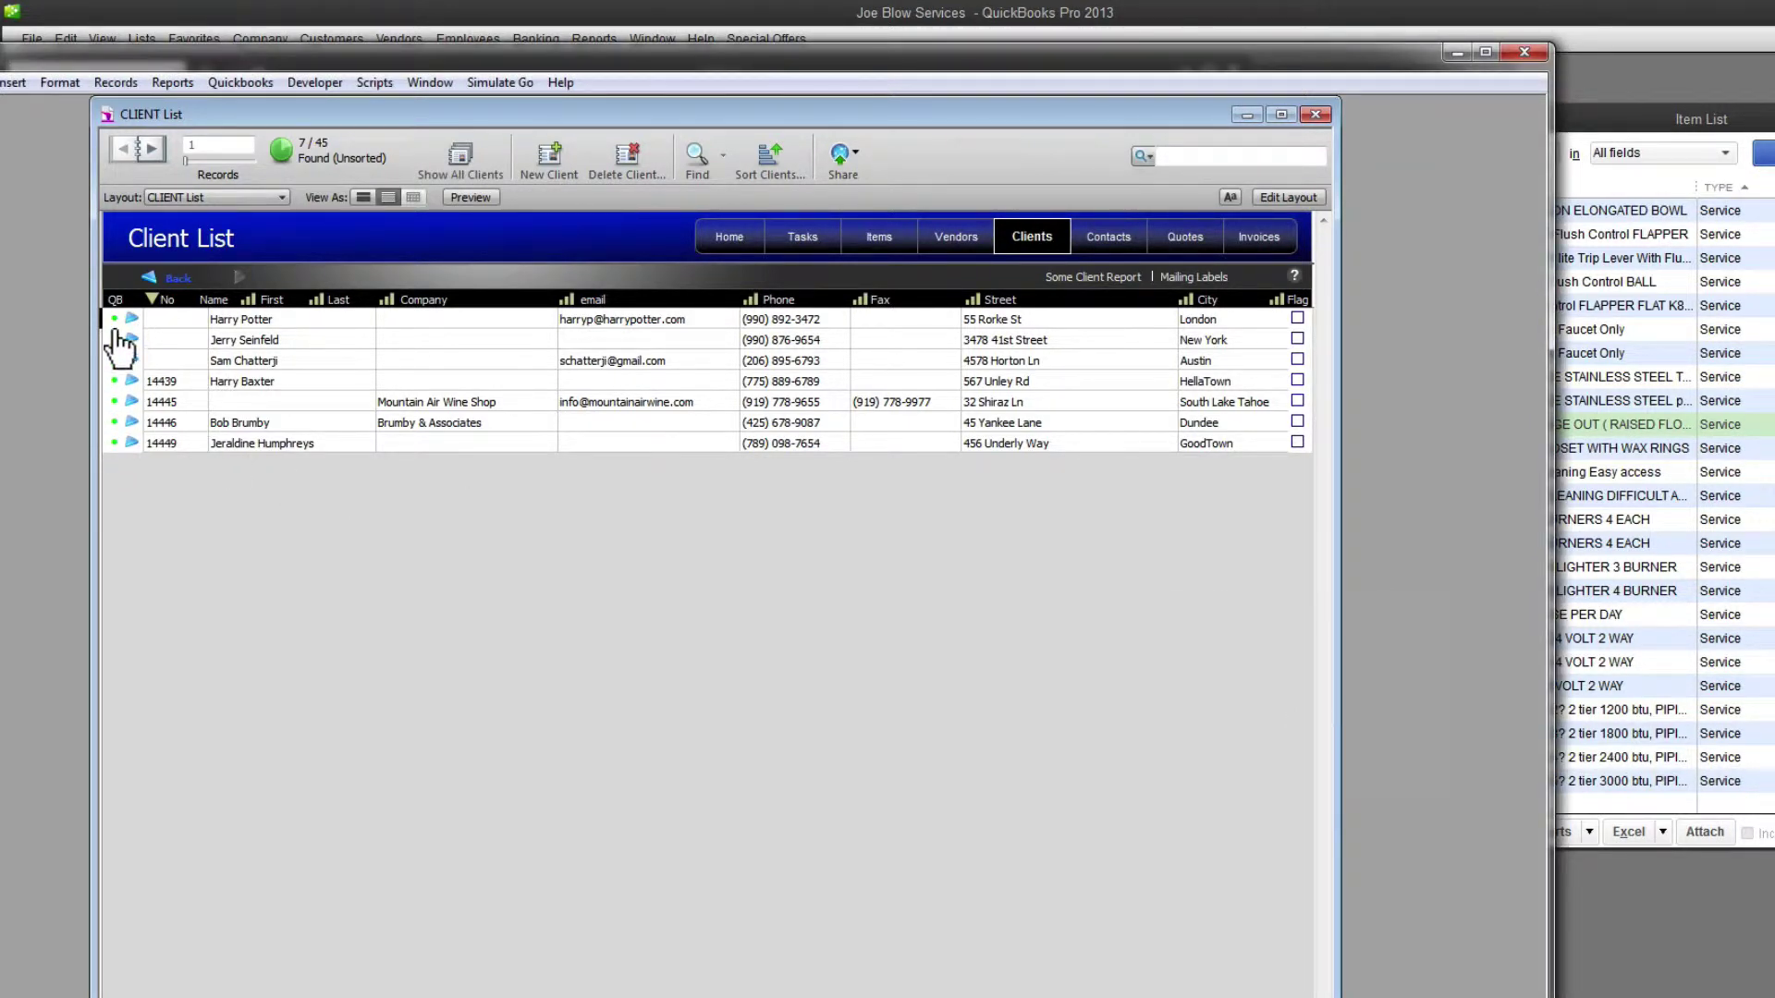
Step: Show all clients in form view and view the open quote's QuickBooks settings
{"action": "left_click", "coordinate": [457, 158]}
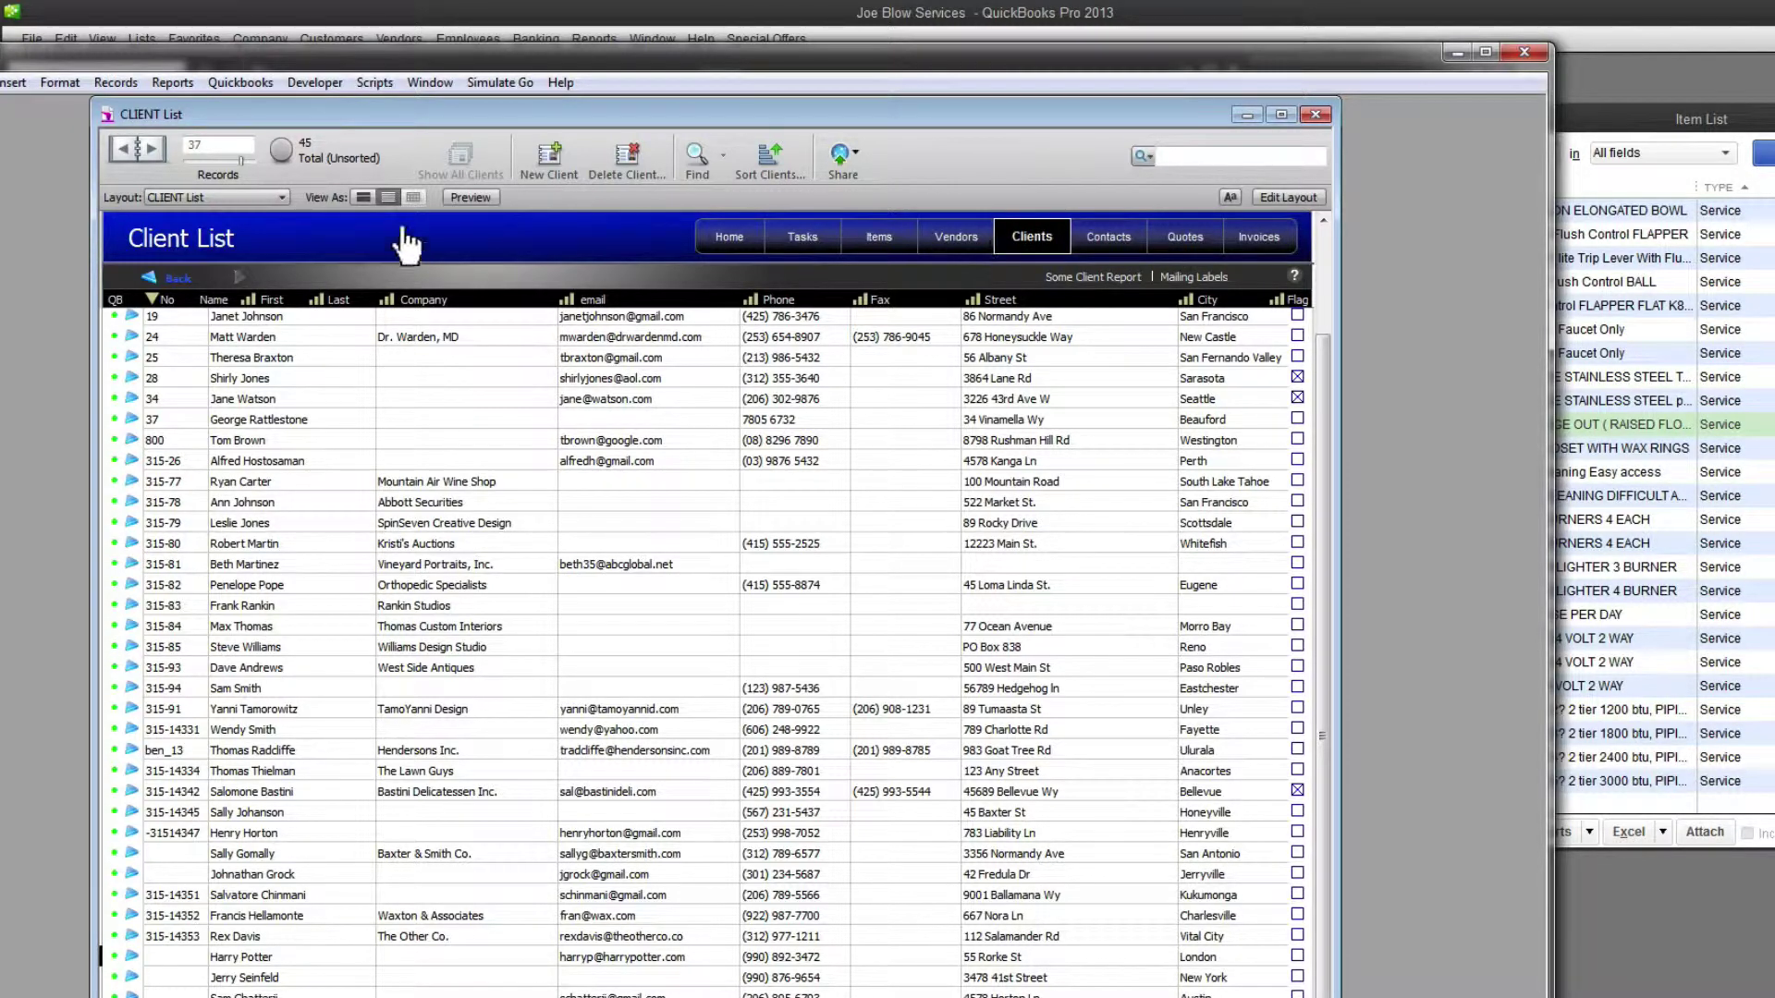
{"action": "left_click", "coordinate": [361, 197]}
{"action": "left_click", "coordinate": [1180, 240]}
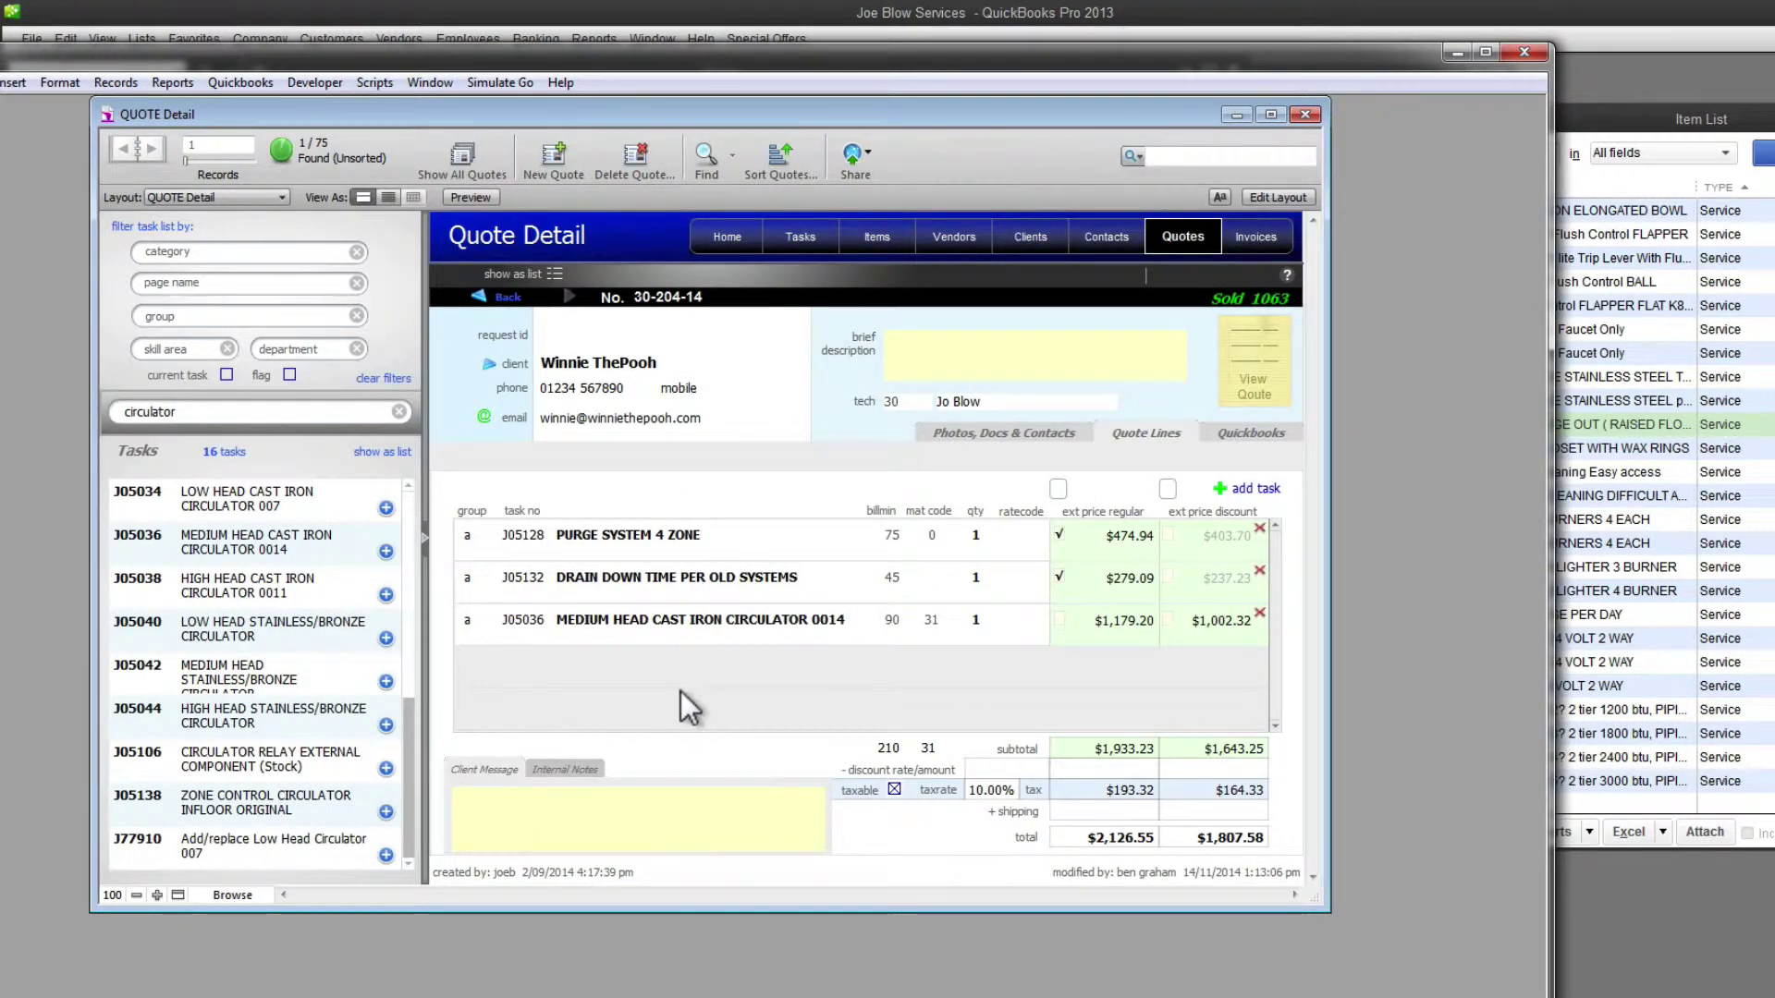
{"action": "left_click", "coordinate": [1239, 434]}
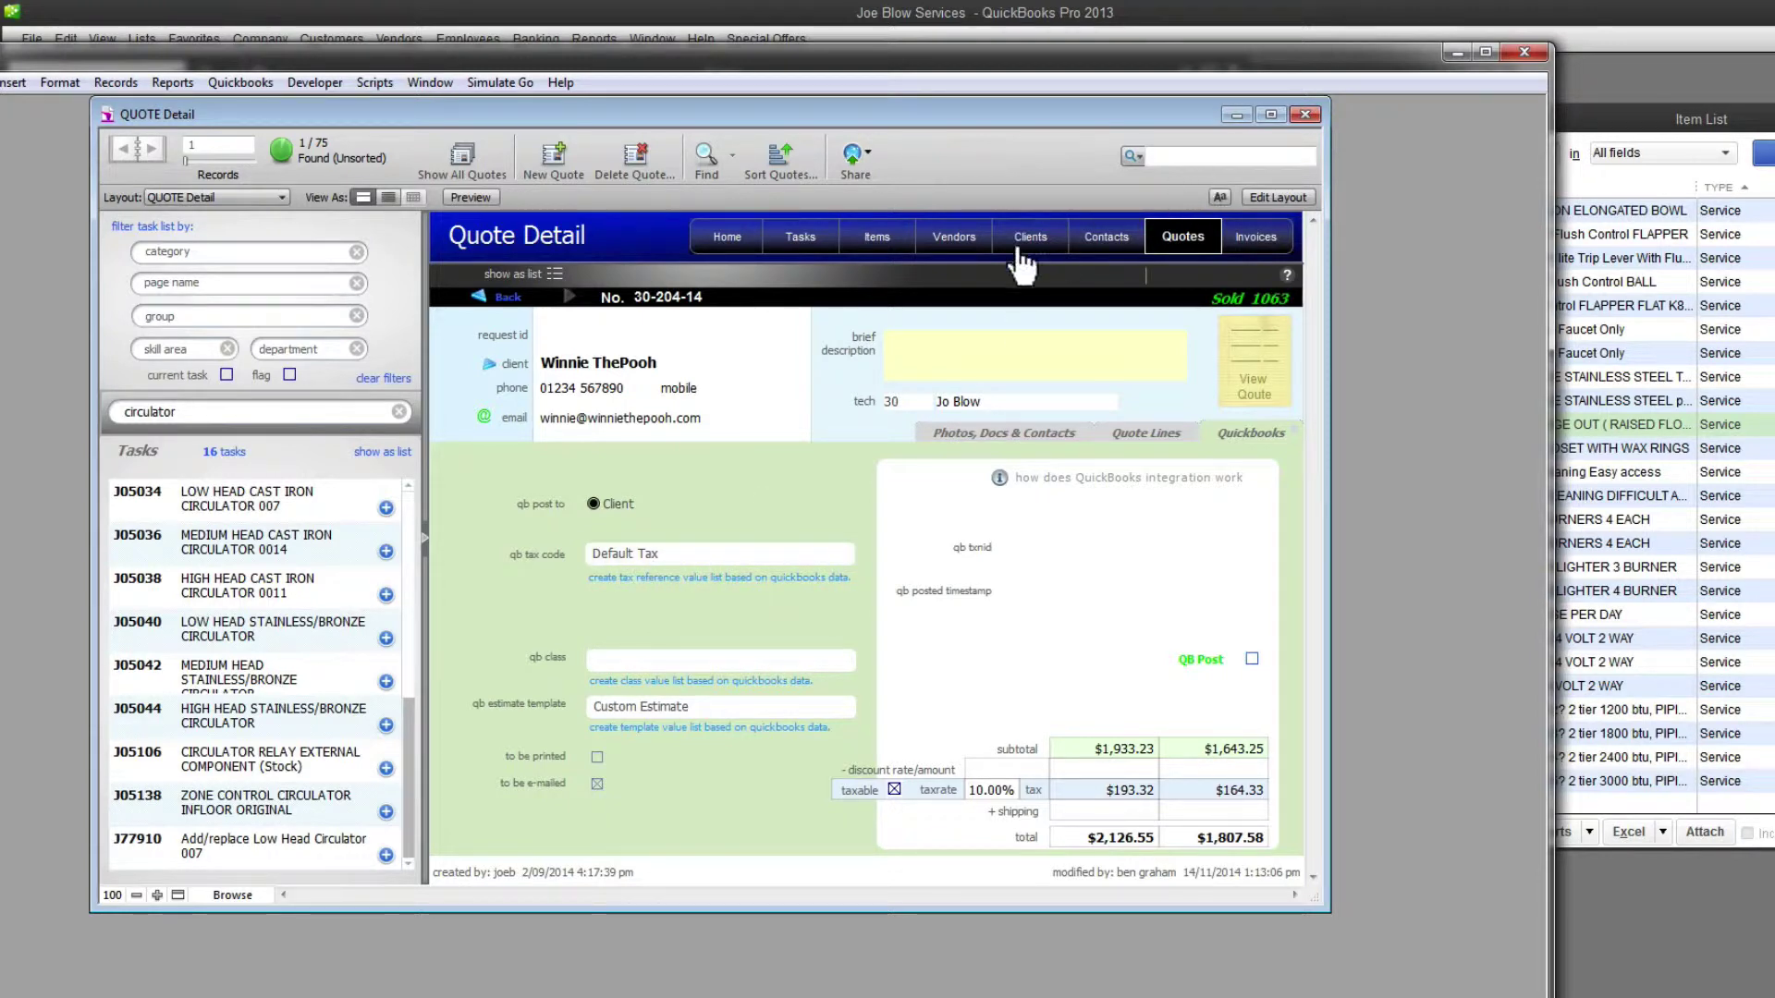
Step: Return to the open client's QuickBooks details and set the QuickBooks terms to Due on receipt
{"action": "left_click", "coordinate": [1025, 238]}
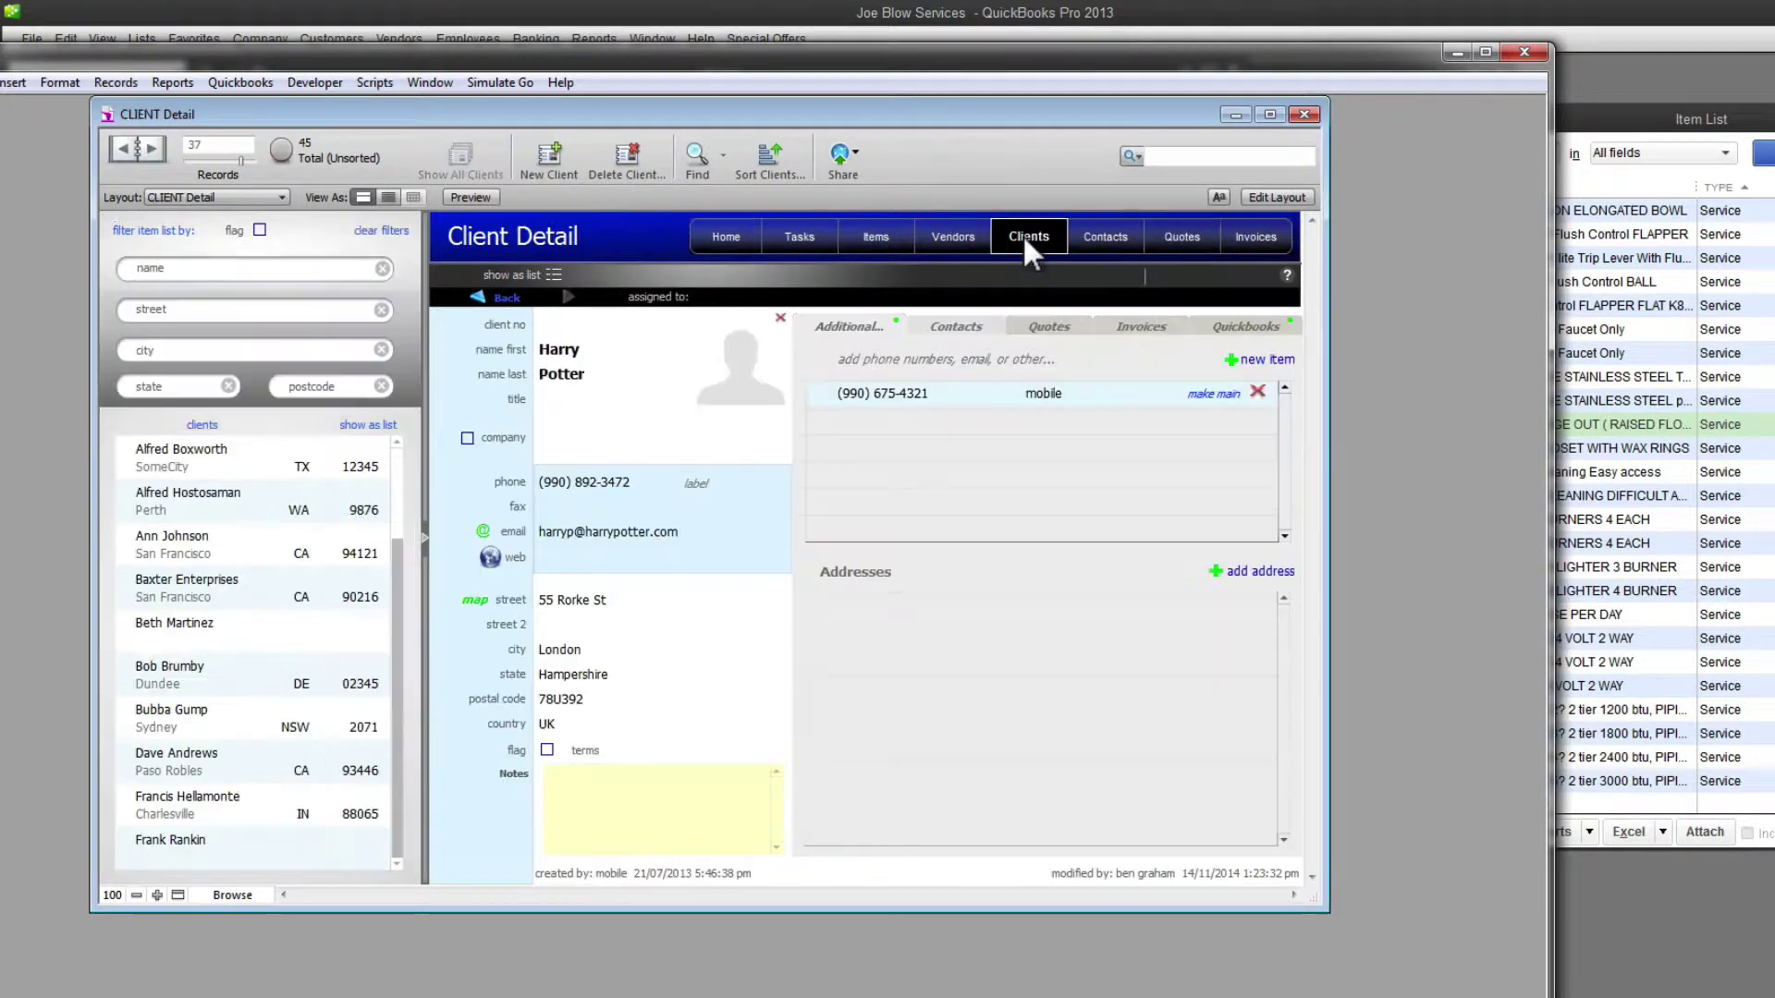
{"action": "left_click", "coordinate": [1261, 325]}
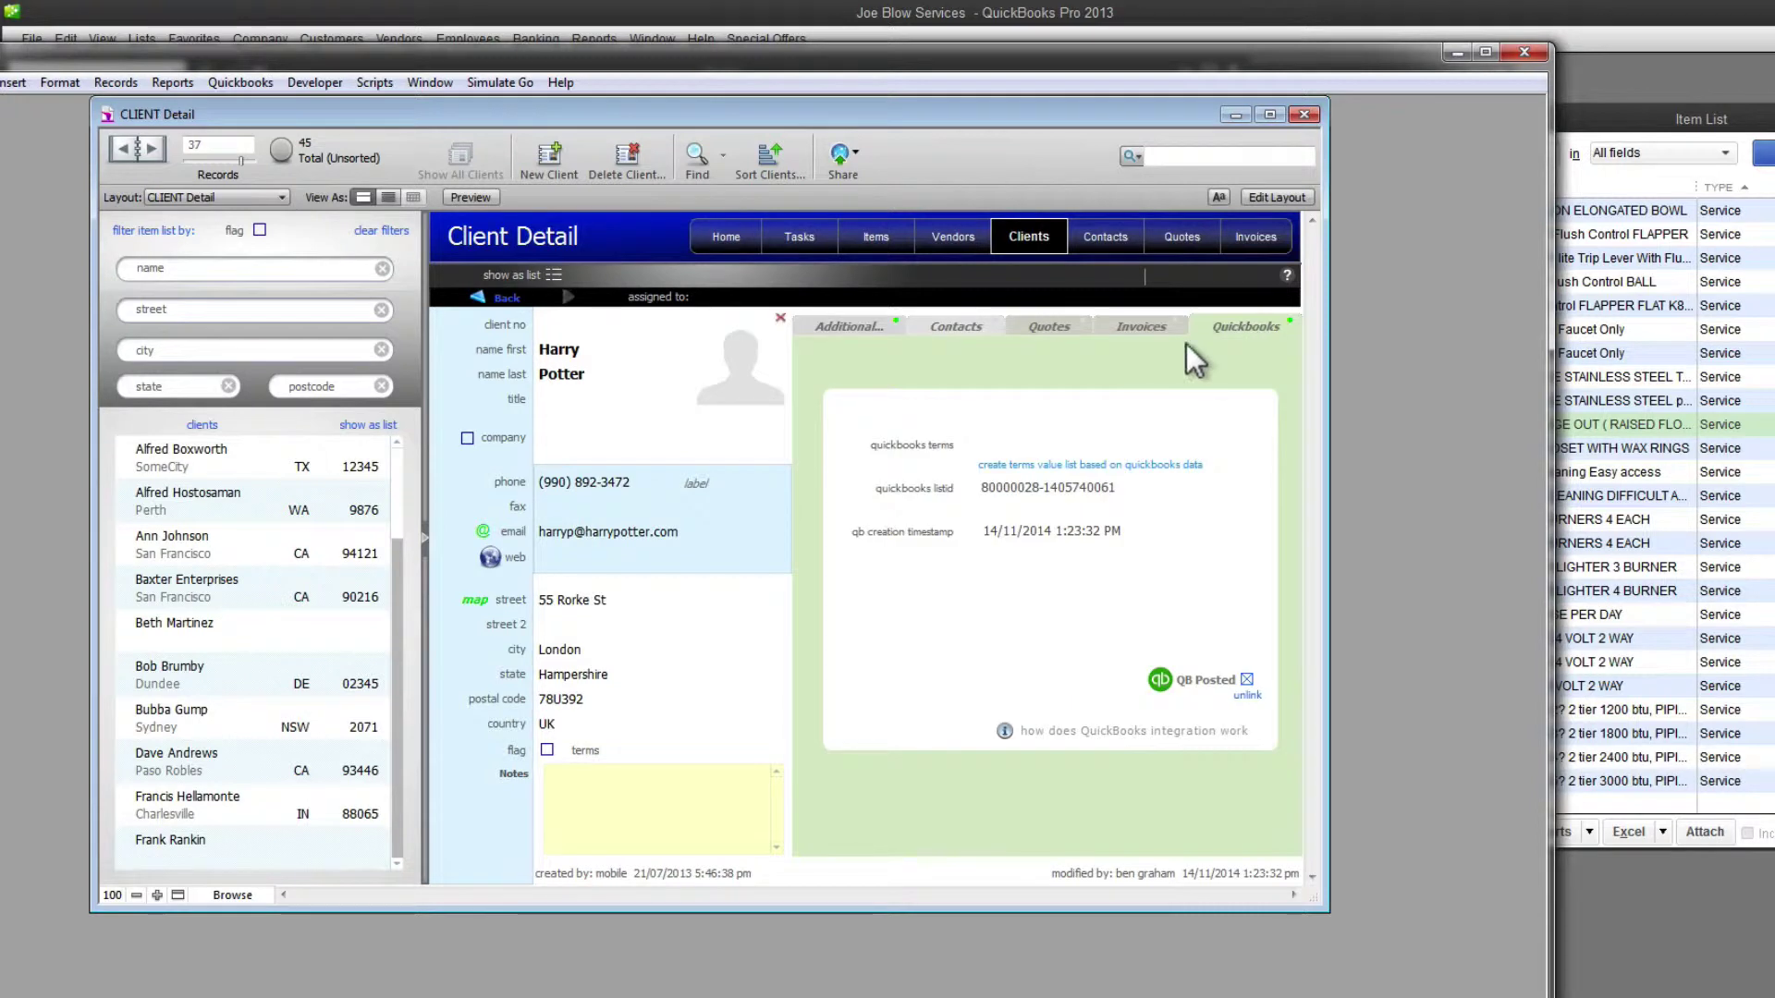
{"action": "left_click", "coordinate": [1006, 446]}
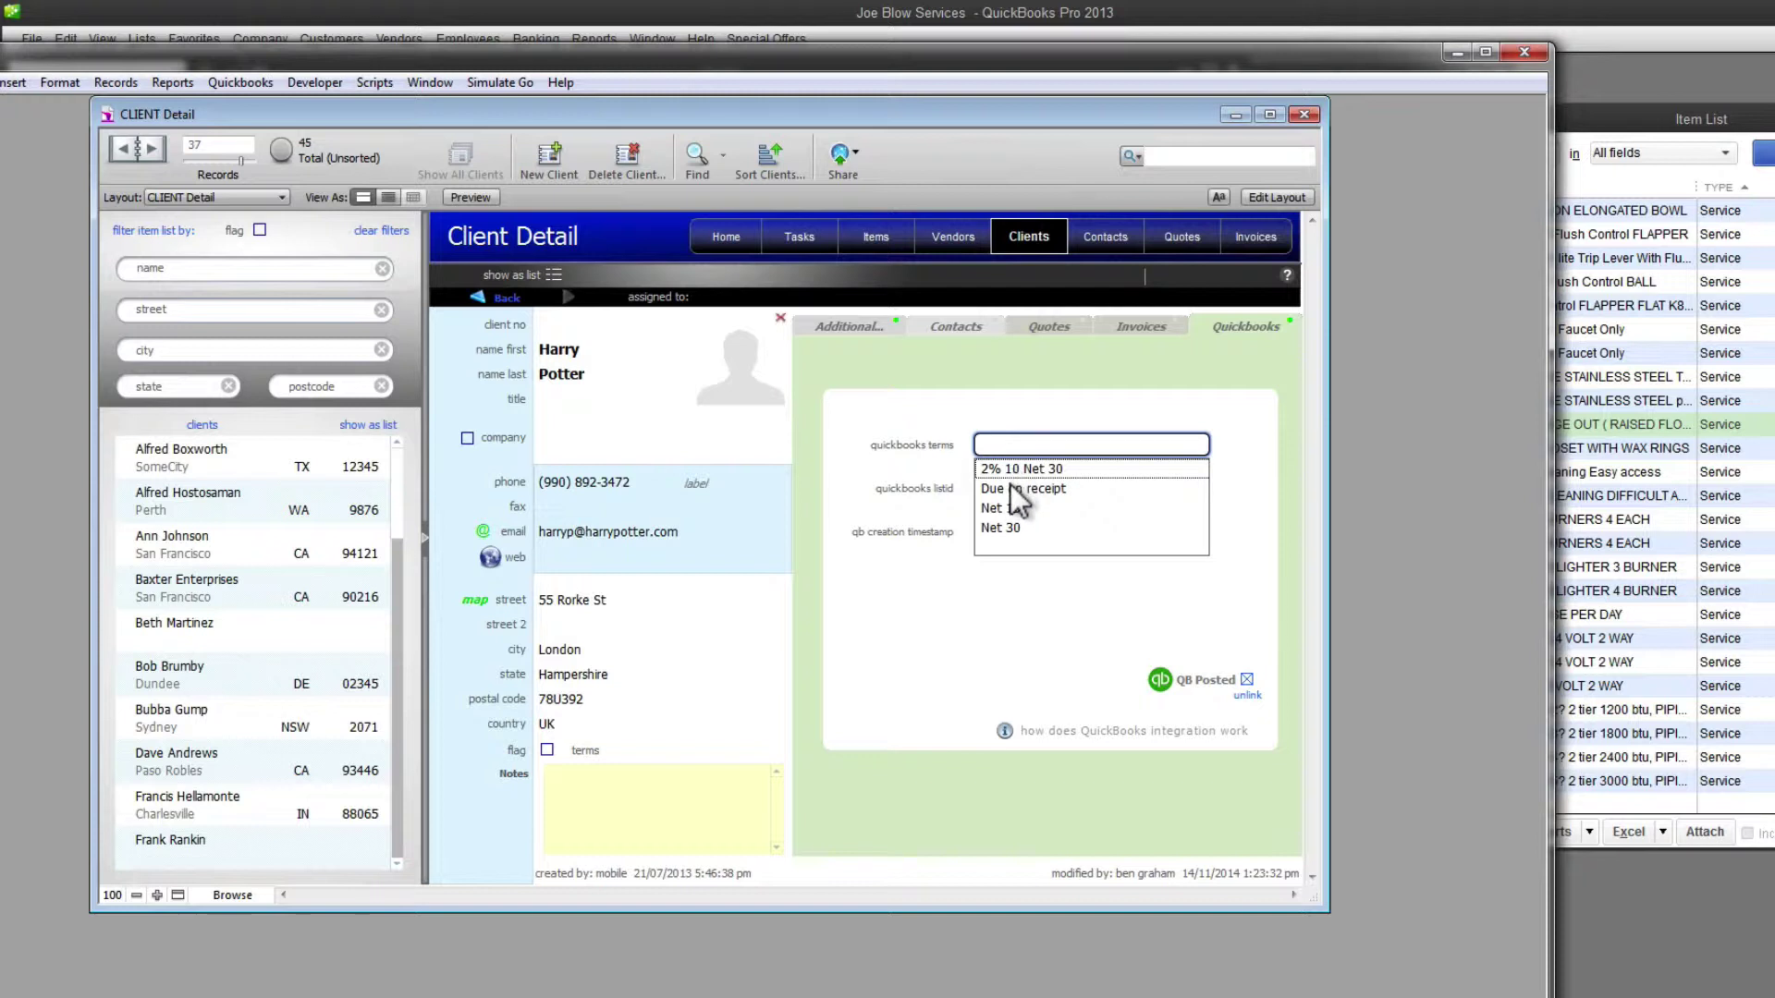
{"action": "left_click", "coordinate": [1003, 489]}
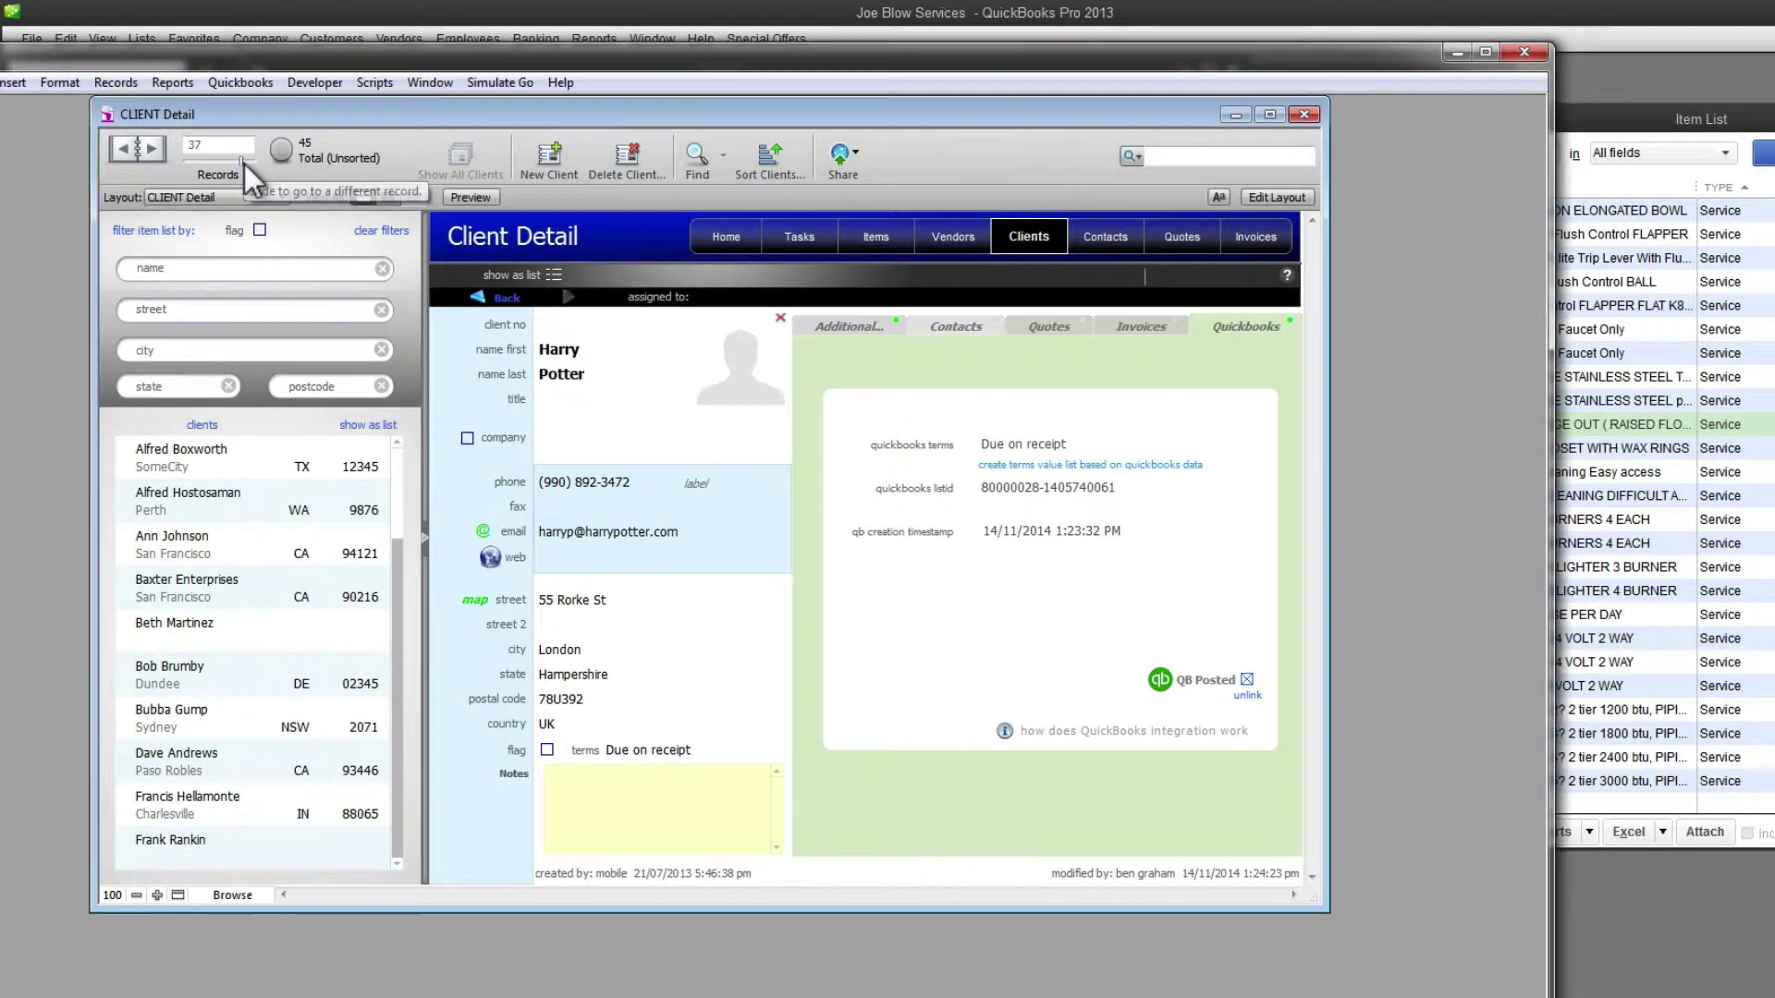
Step: Check the QuickBooks terms on two other clients and on a new blank client, and delete the blank record
{"action": "left_click_drag", "start_coordinate": [239, 163], "coordinate": [237, 162]}
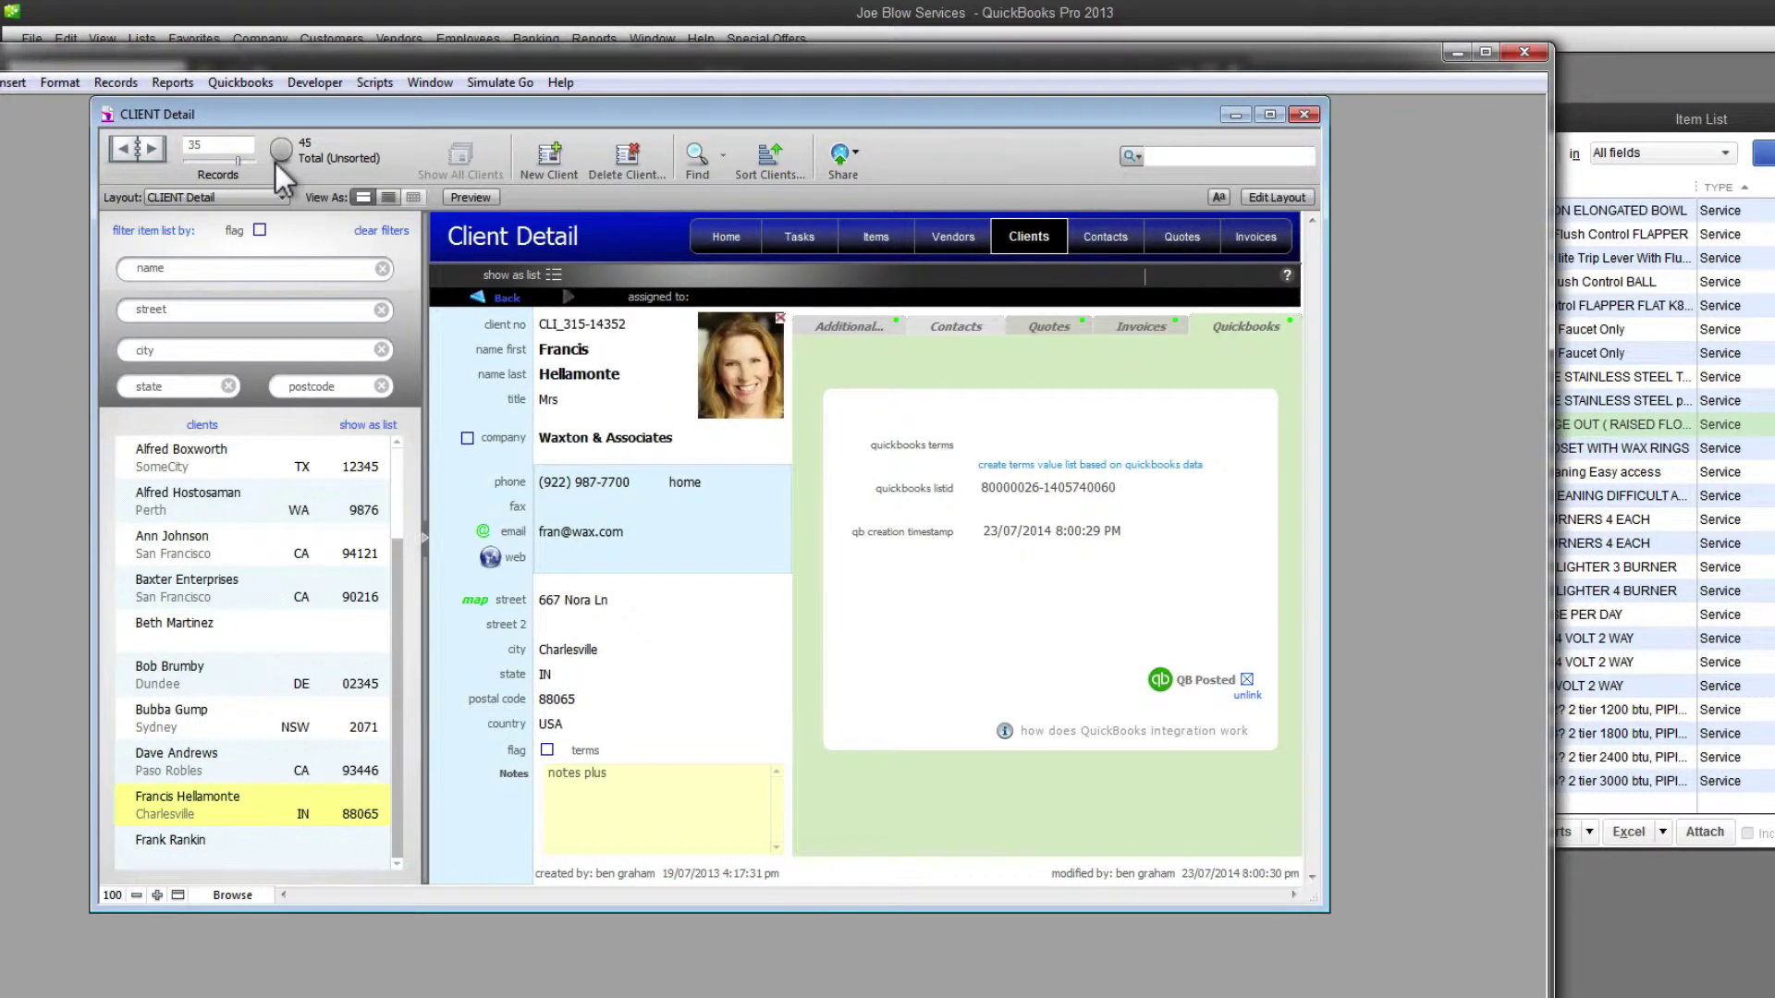
{"action": "left_click", "coordinate": [249, 164]}
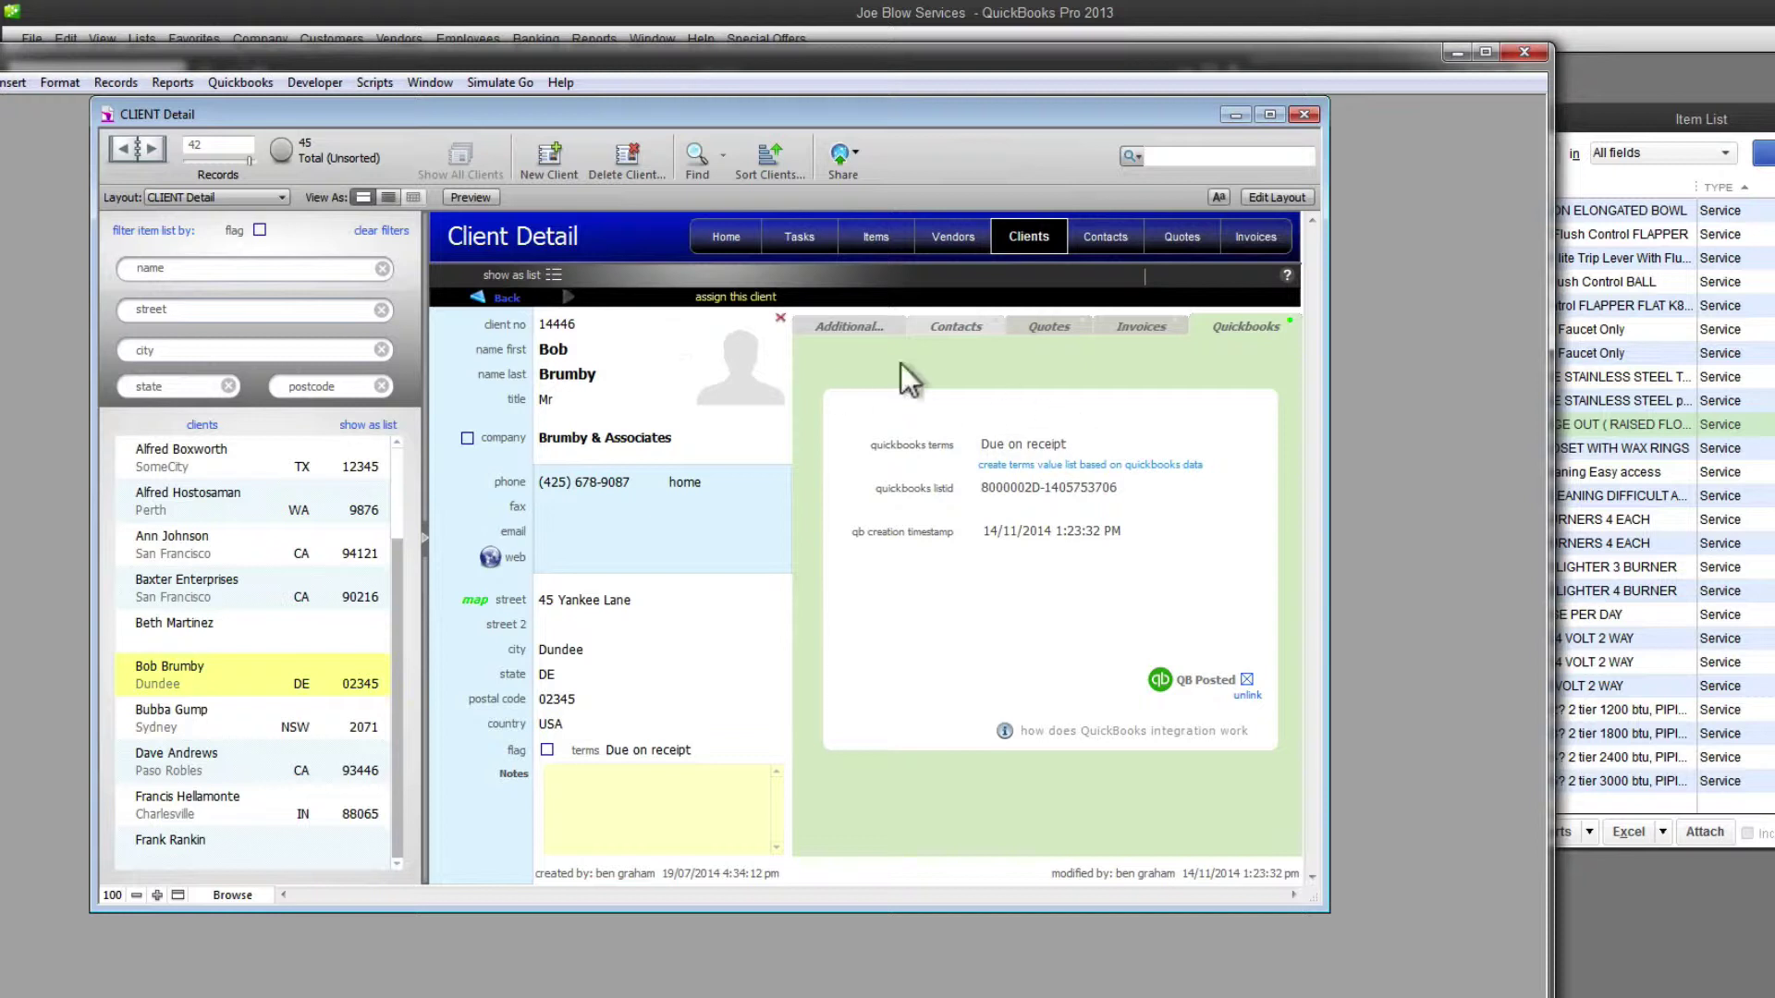
{"action": "left_click", "coordinate": [547, 165]}
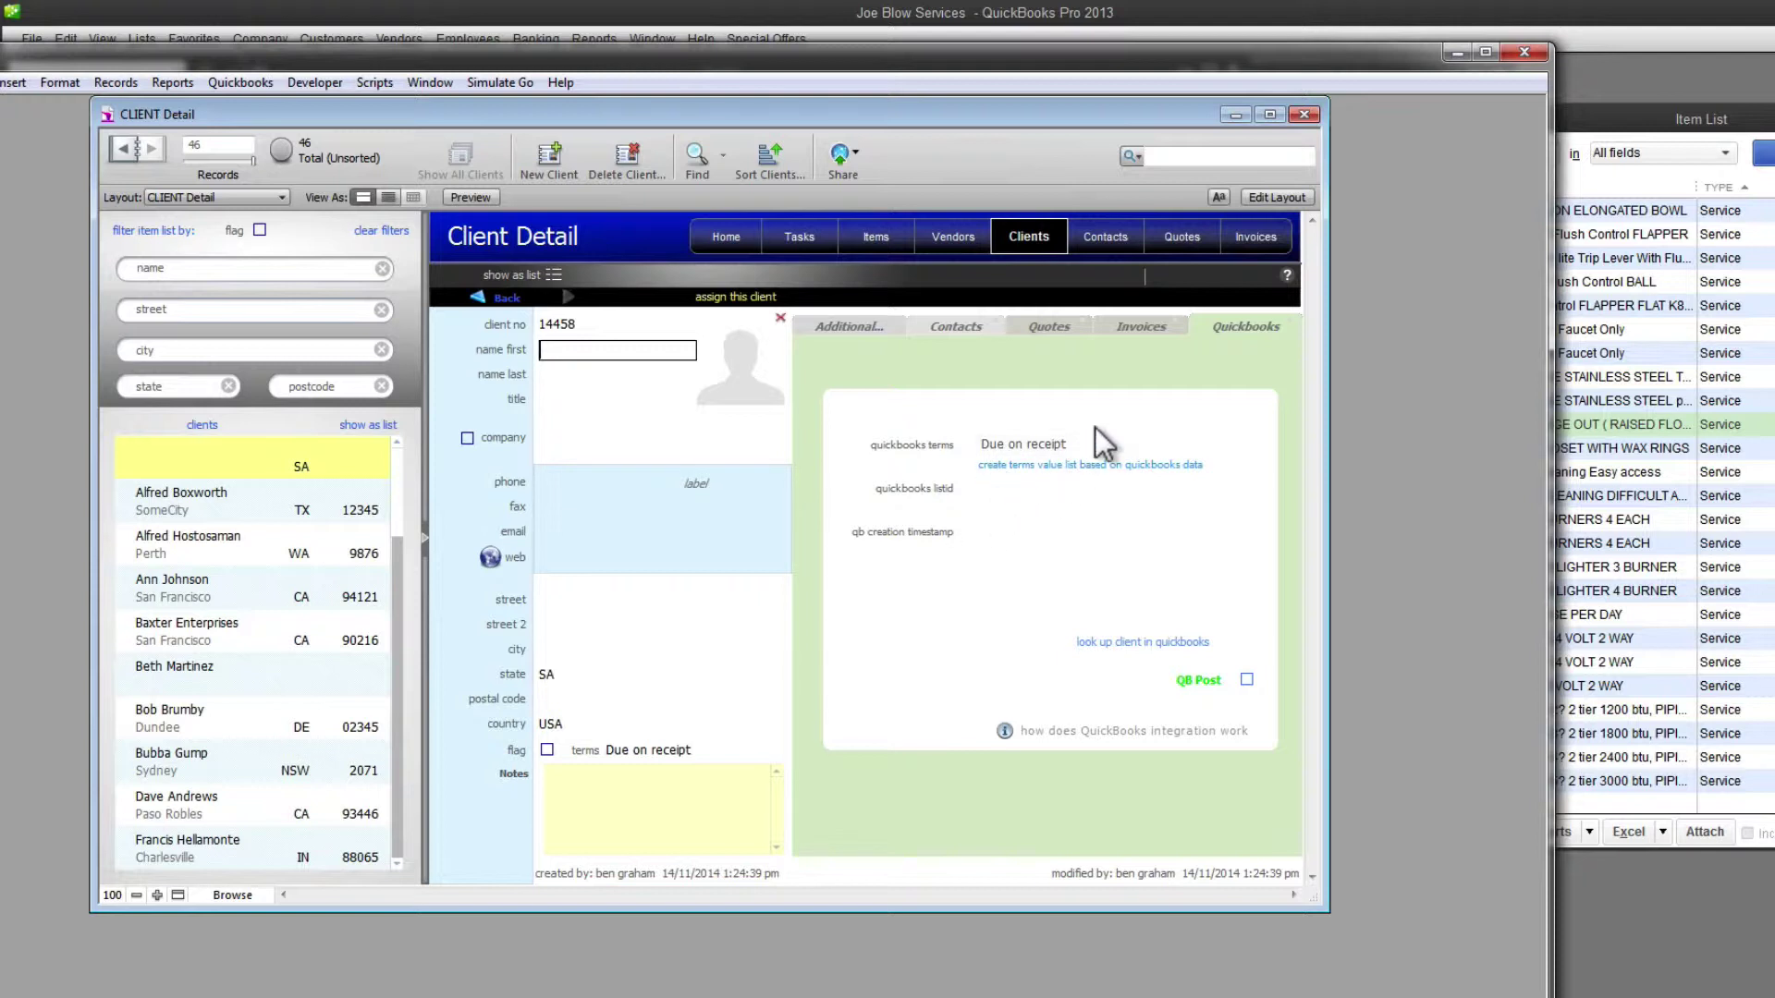
{"action": "left_click", "coordinate": [629, 159]}
{"action": "left_click", "coordinate": [1372, 751]}
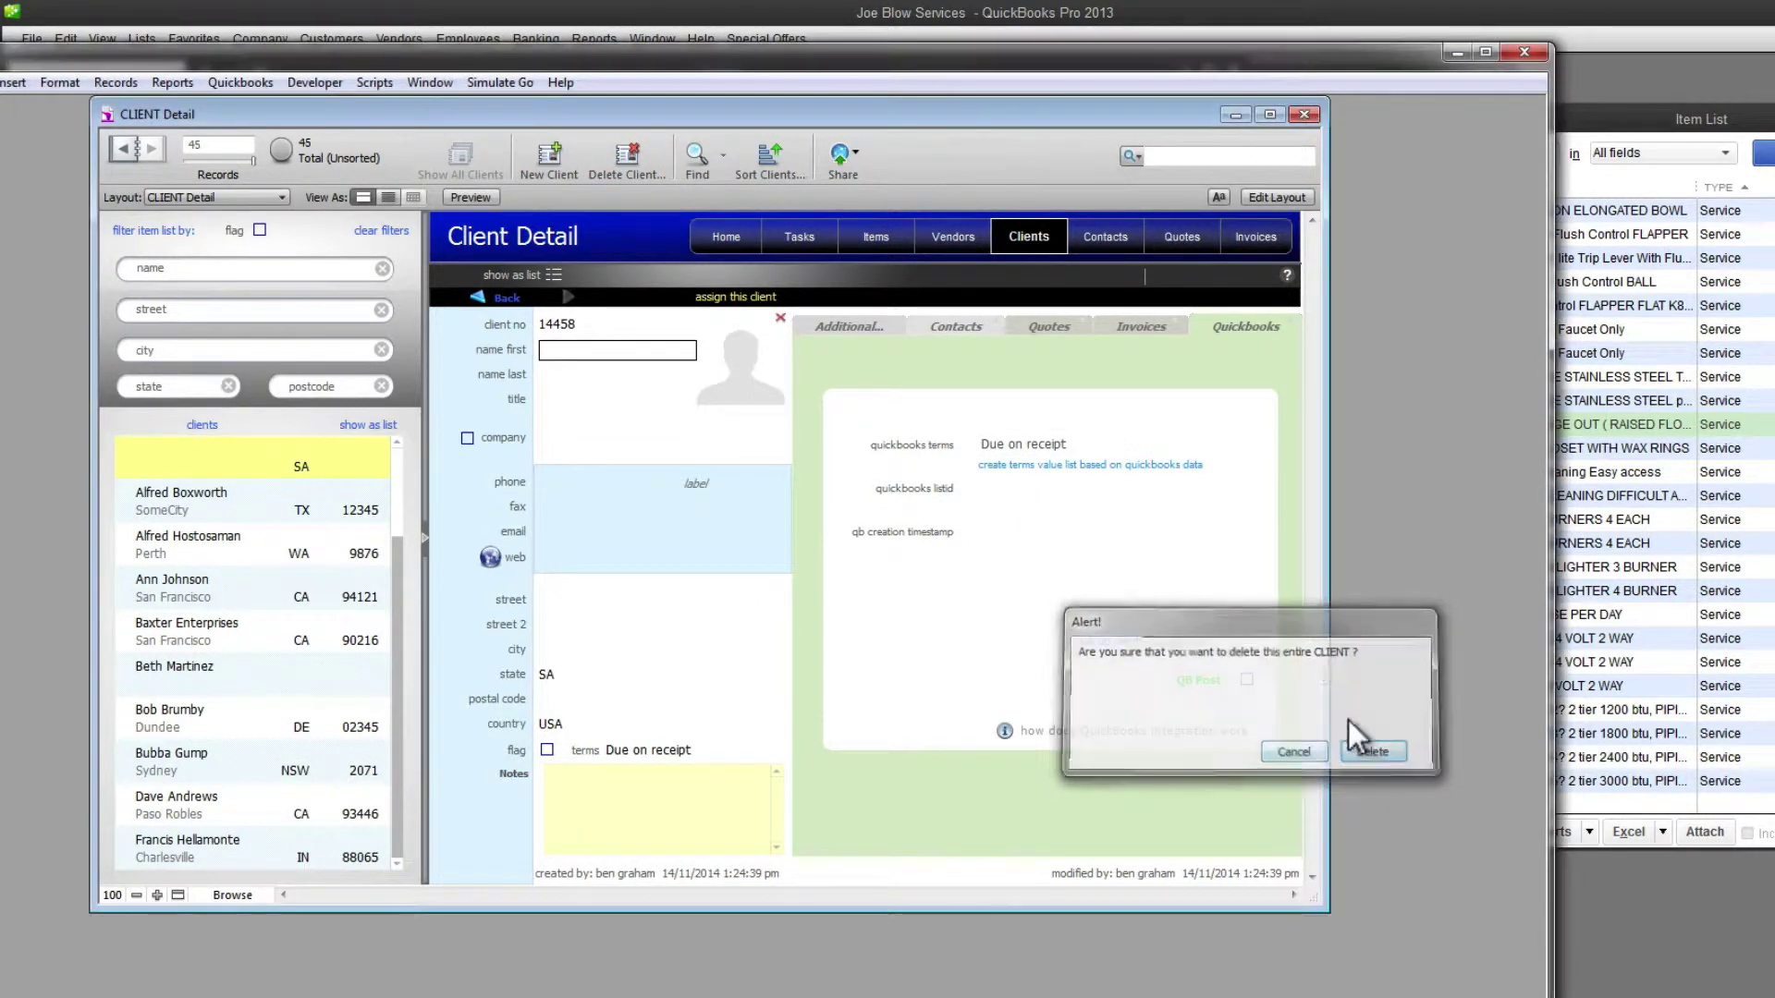
Step: Post the open quote to QuickBooks from its QuickBooks details
{"action": "left_click", "coordinate": [1200, 236]}
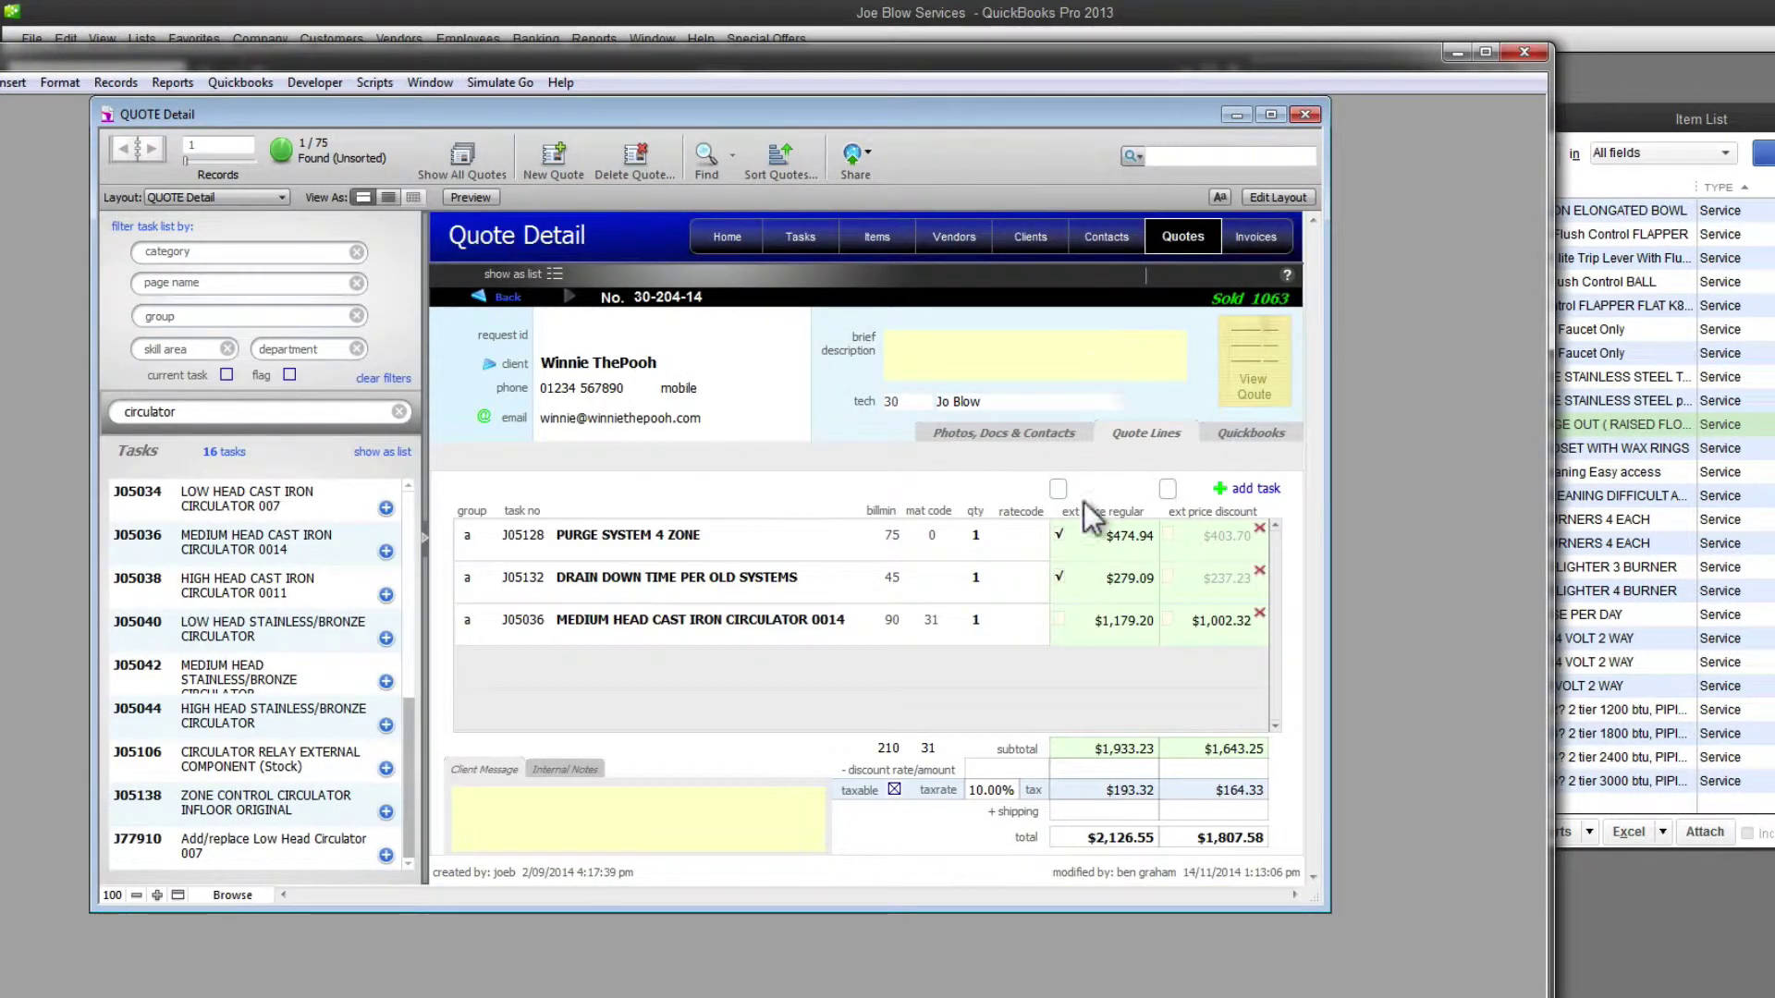
{"action": "left_click", "coordinate": [1248, 434]}
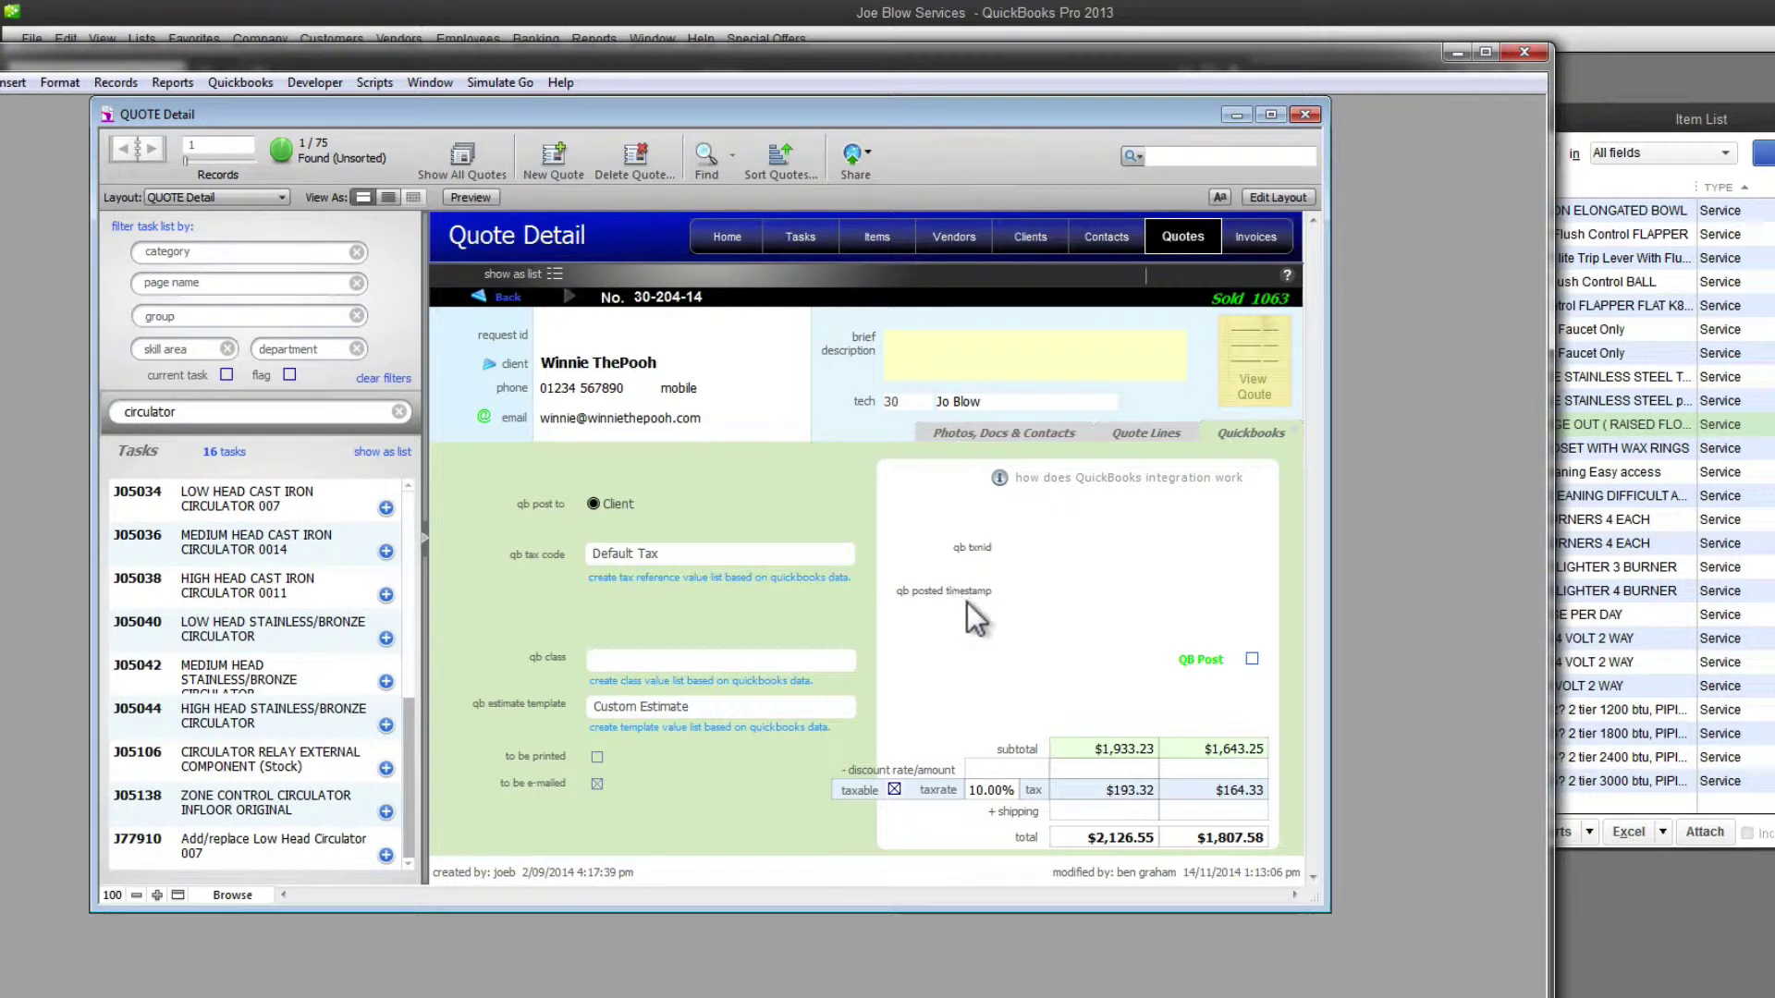
{"action": "left_click", "coordinate": [1203, 662]}
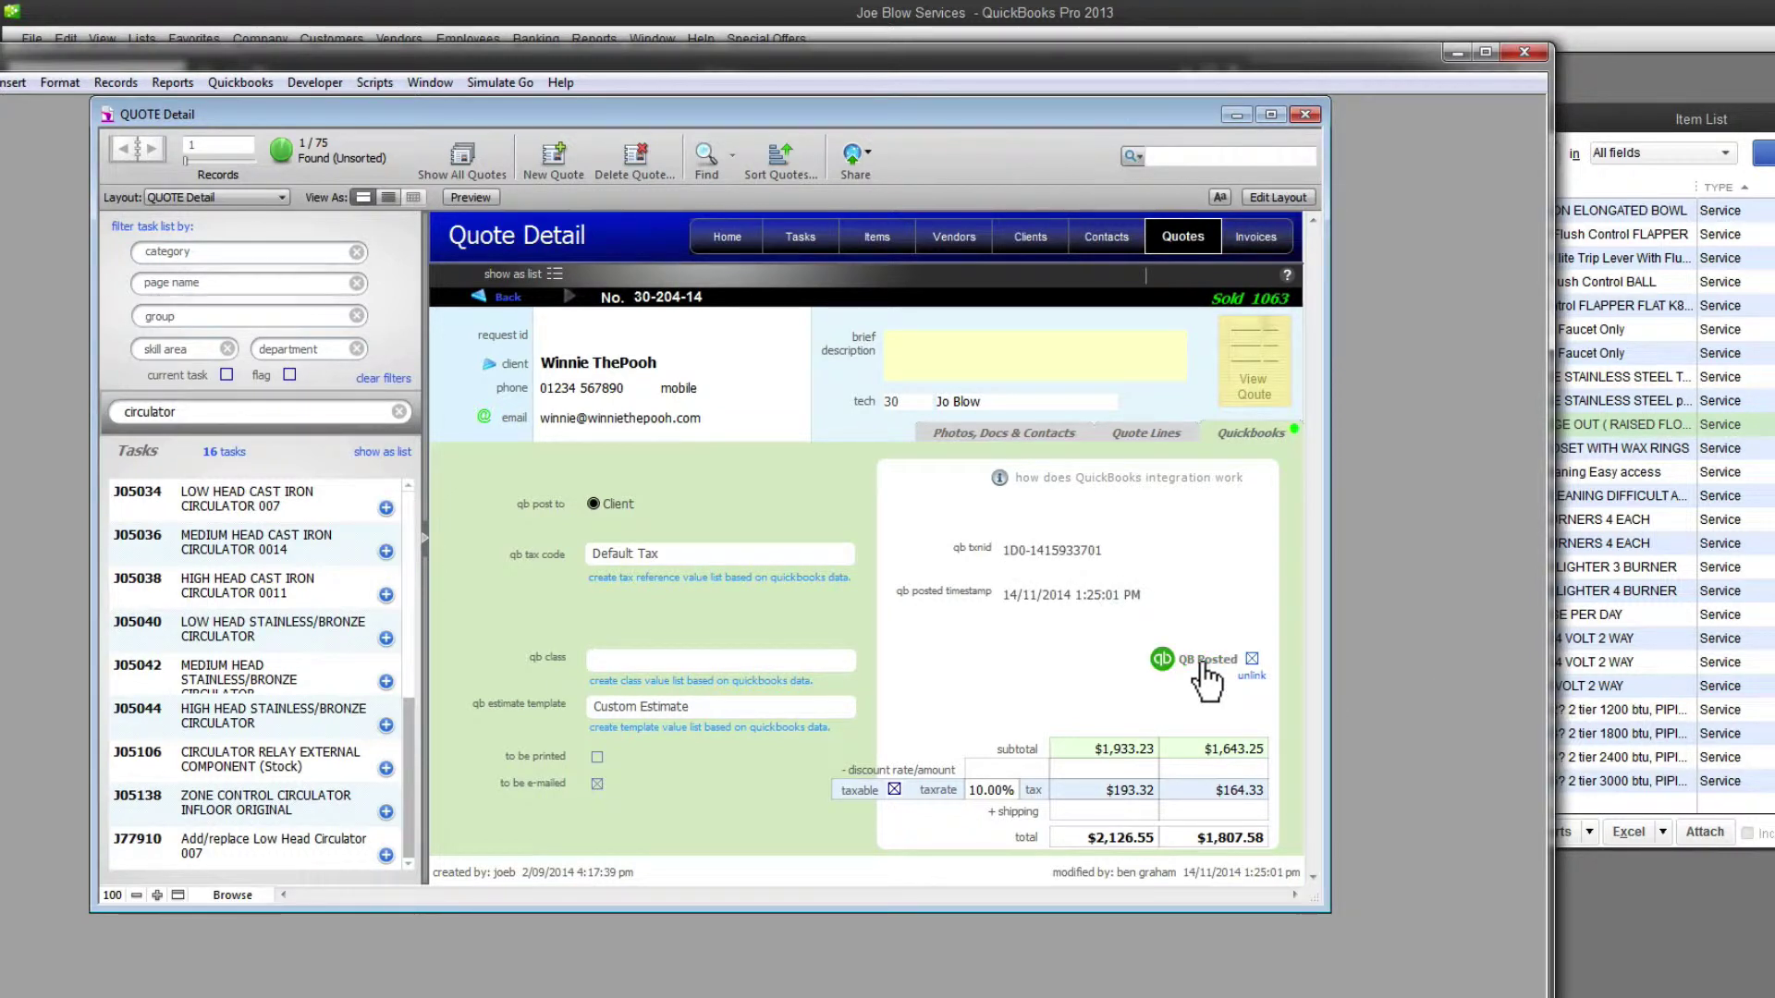
Step: Review the posted estimate's lines in QuickBooks, close it, and view the quoted customer's transaction list before returning to FlatRatePro
{"action": "left_click", "coordinate": [1162, 660]}
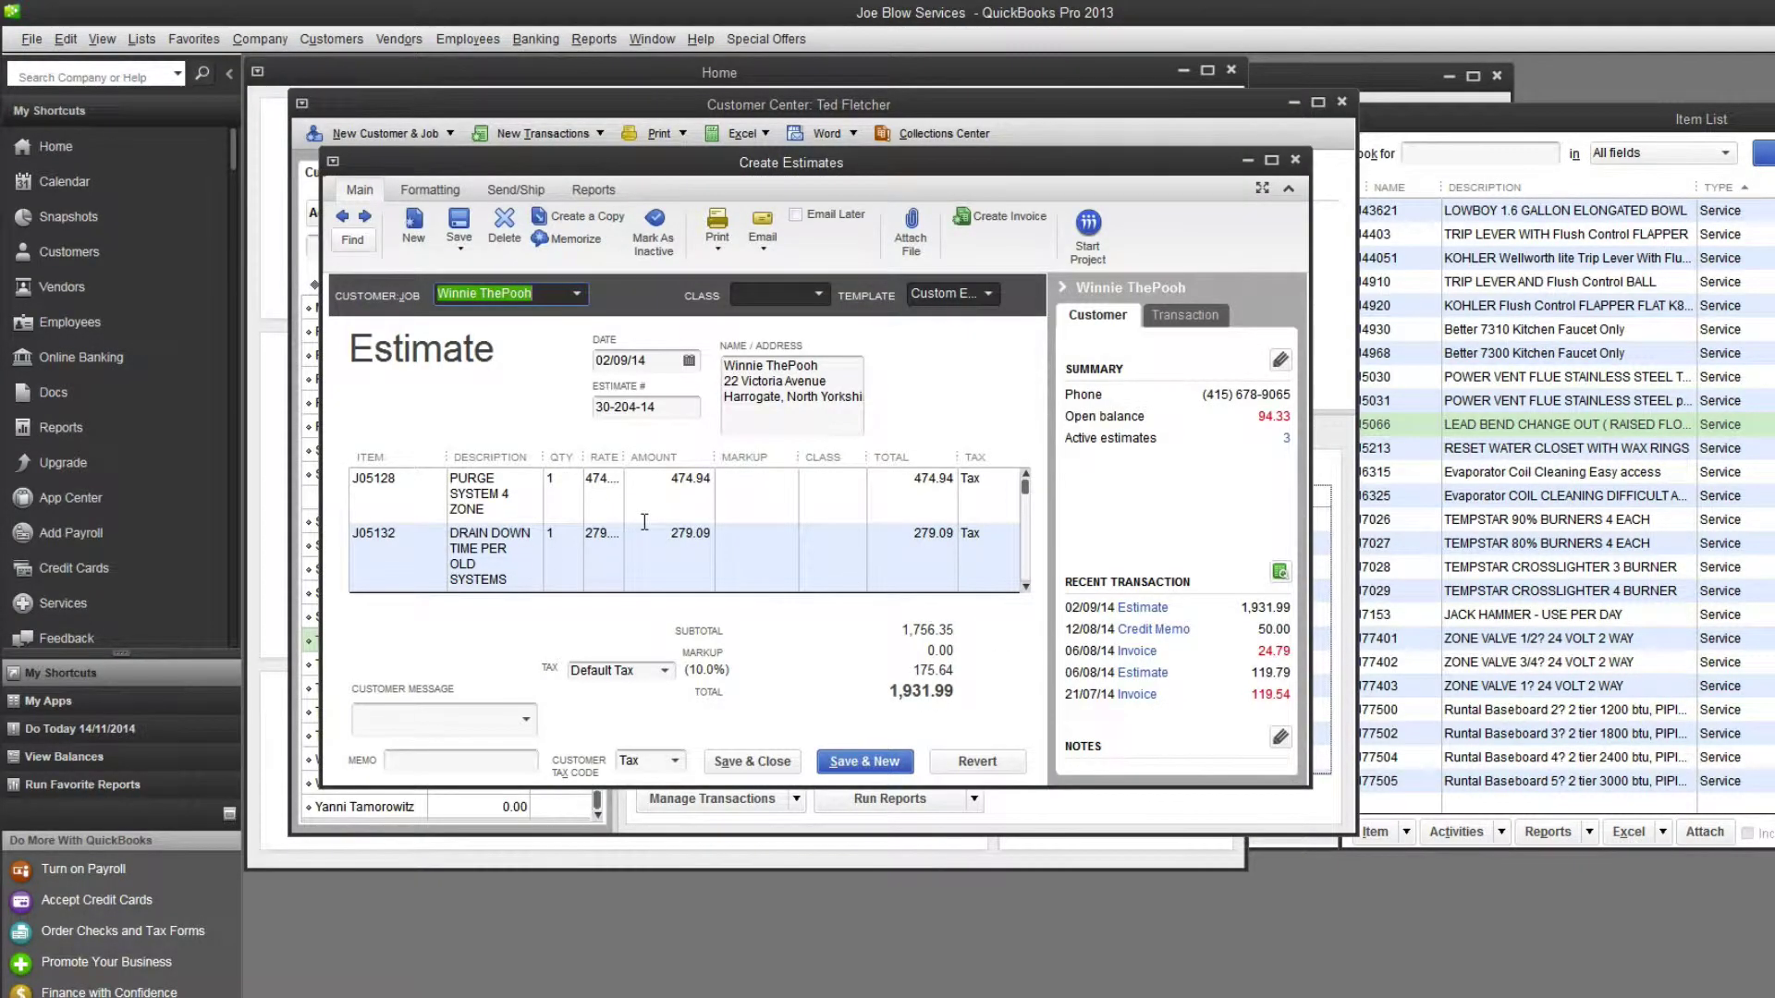
{"action": "scroll", "coordinate": [644, 522], "scroll_direction": "down", "scroll_amount": 3}
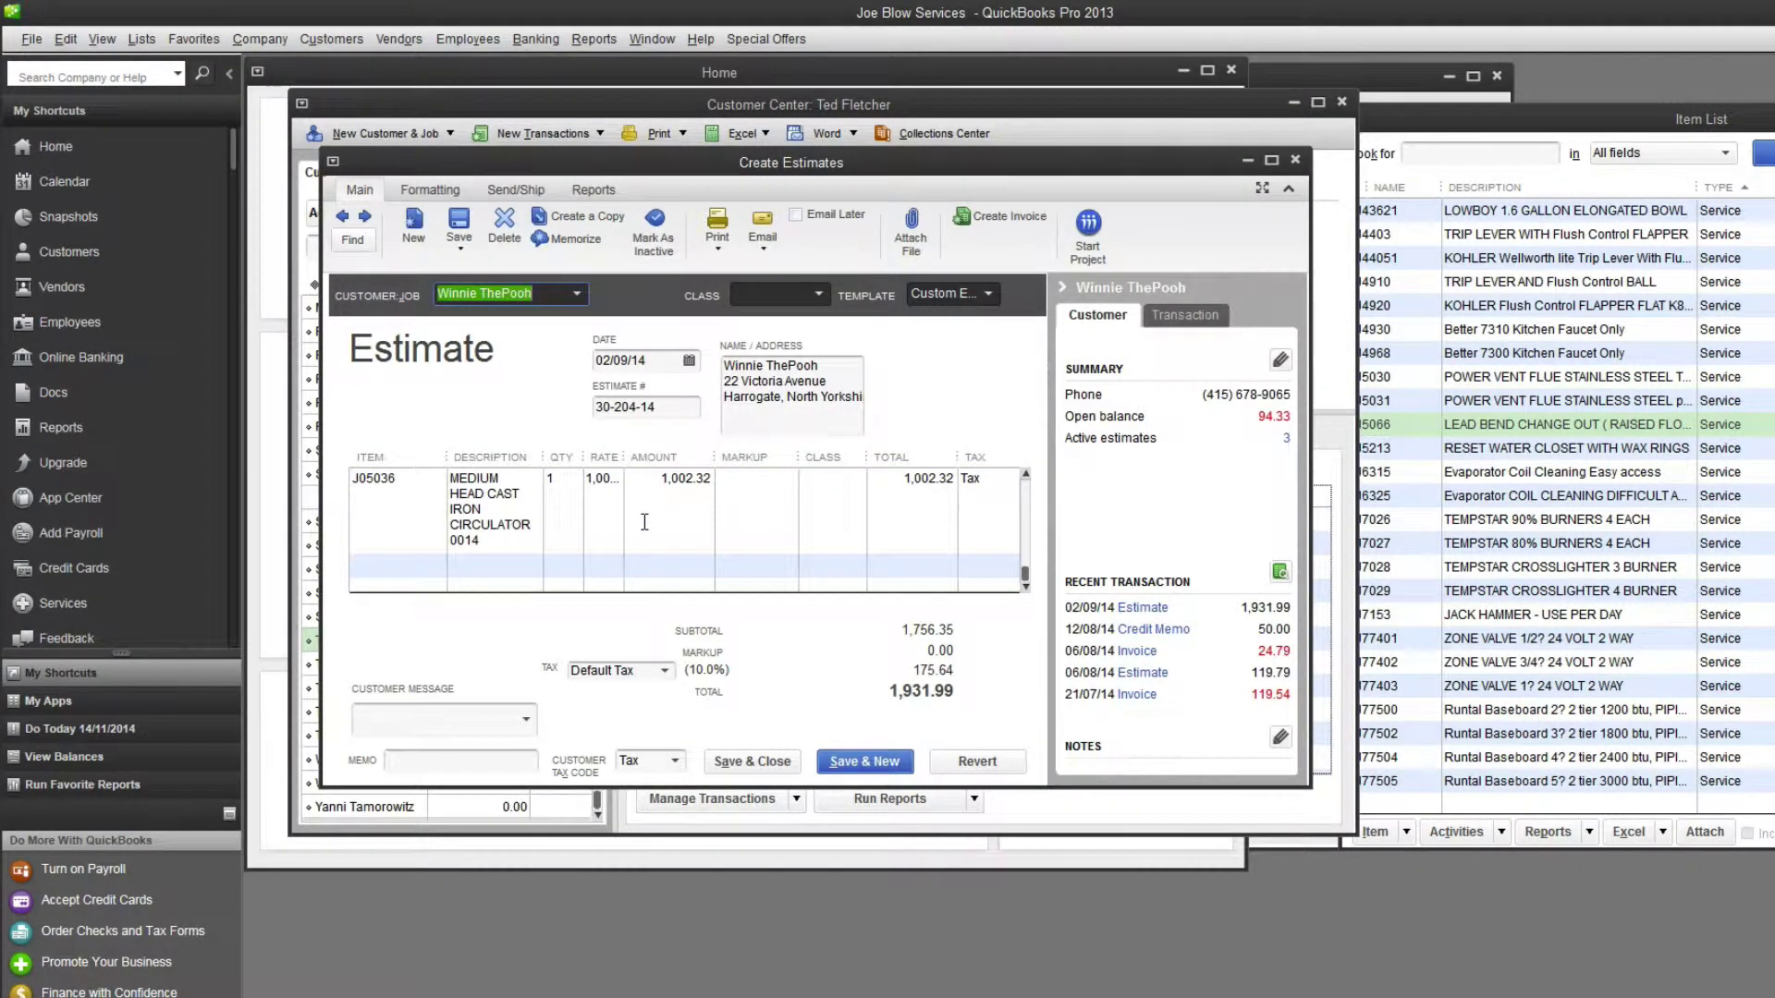
{"action": "scroll", "coordinate": [645, 523], "scroll_direction": "up", "scroll_amount": 1}
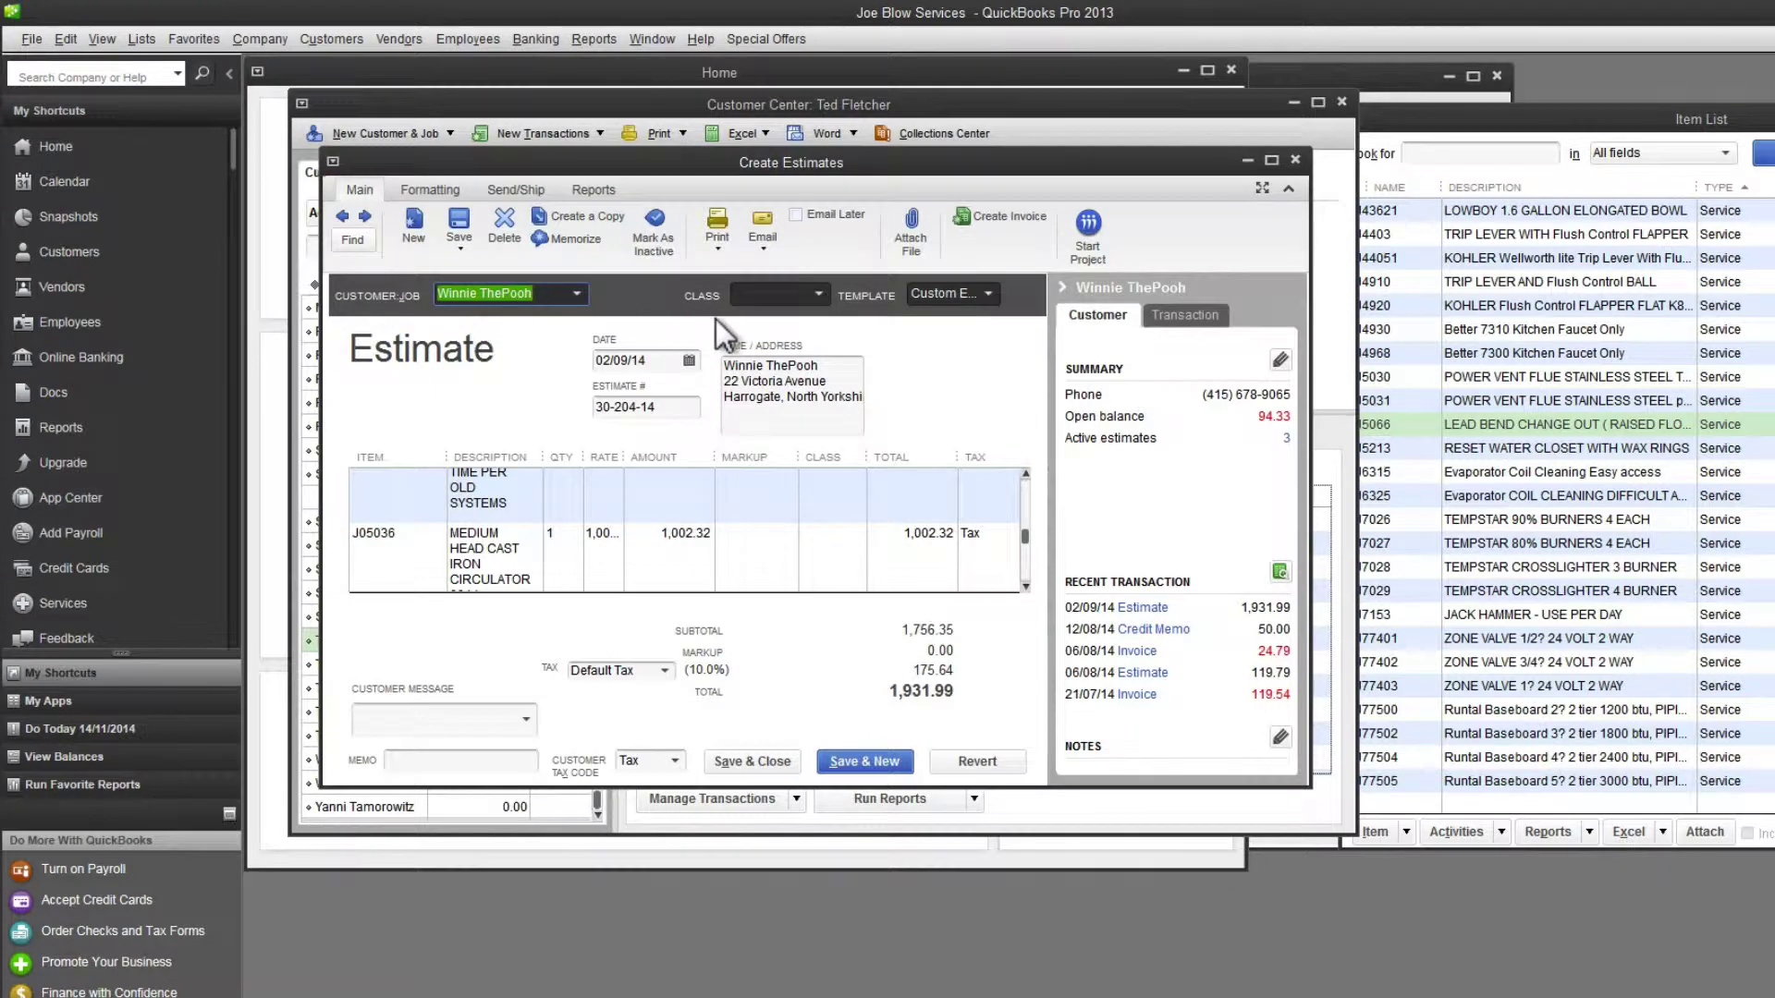
{"action": "left_click", "coordinate": [1295, 162]}
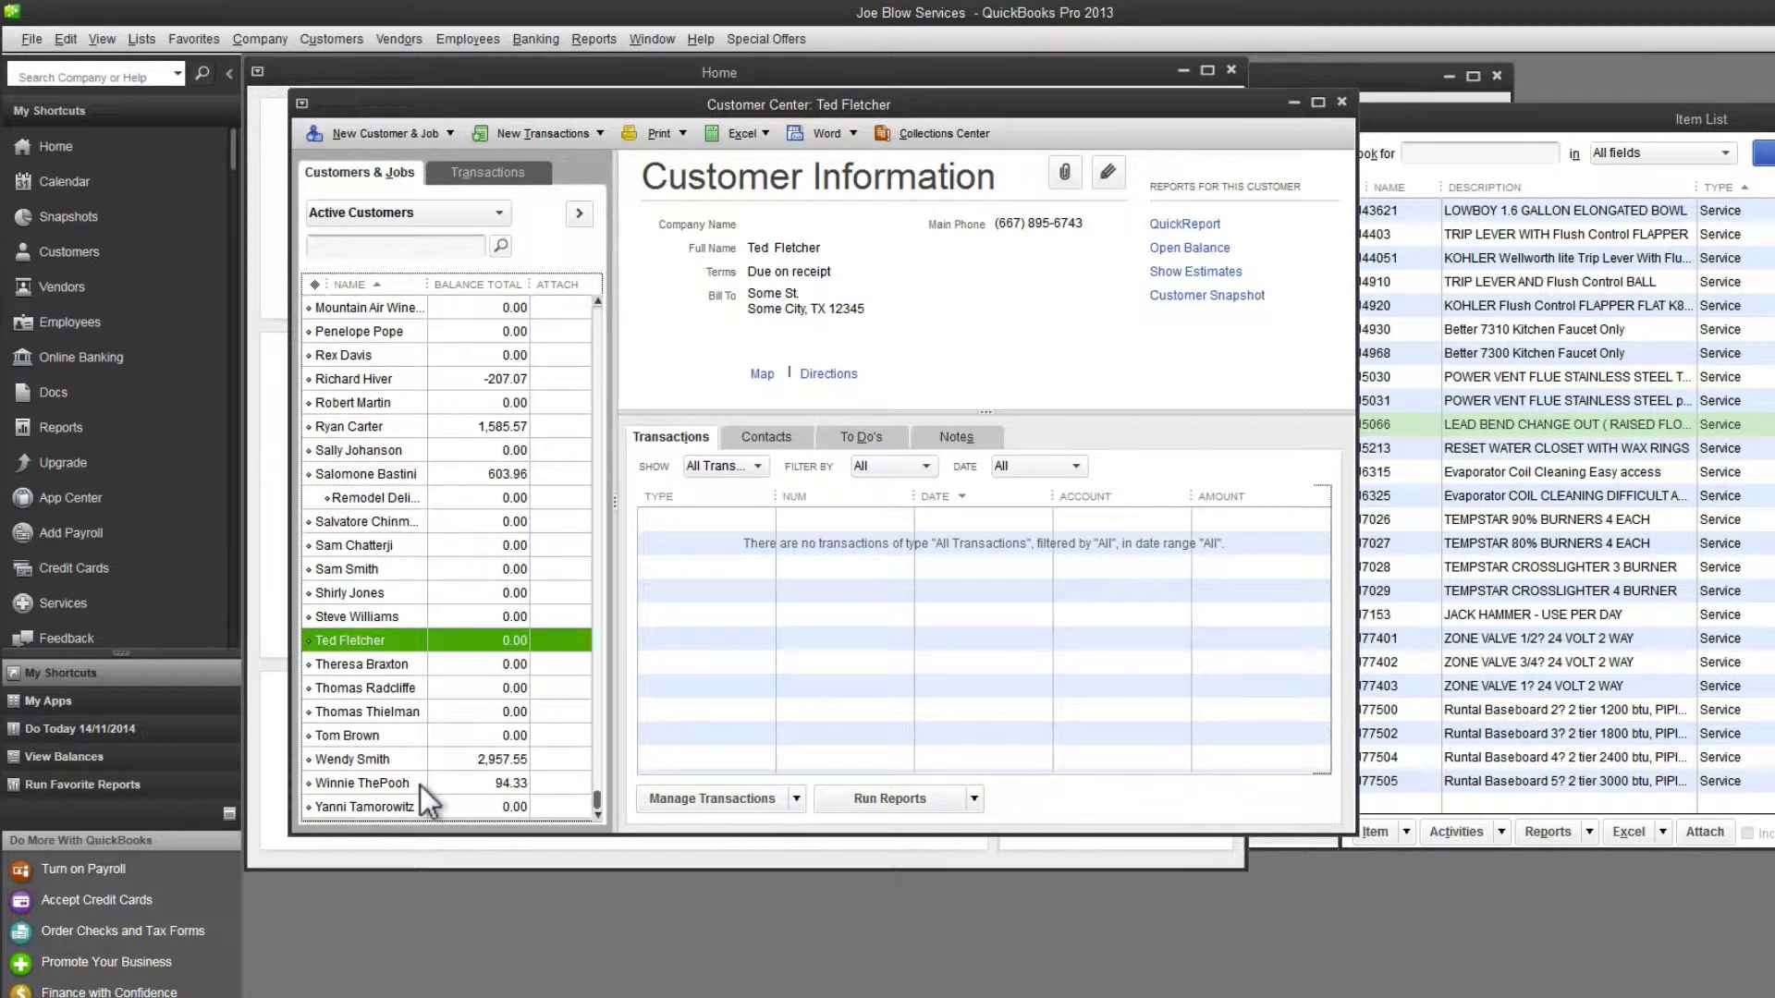
{"action": "left_click", "coordinate": [387, 784]}
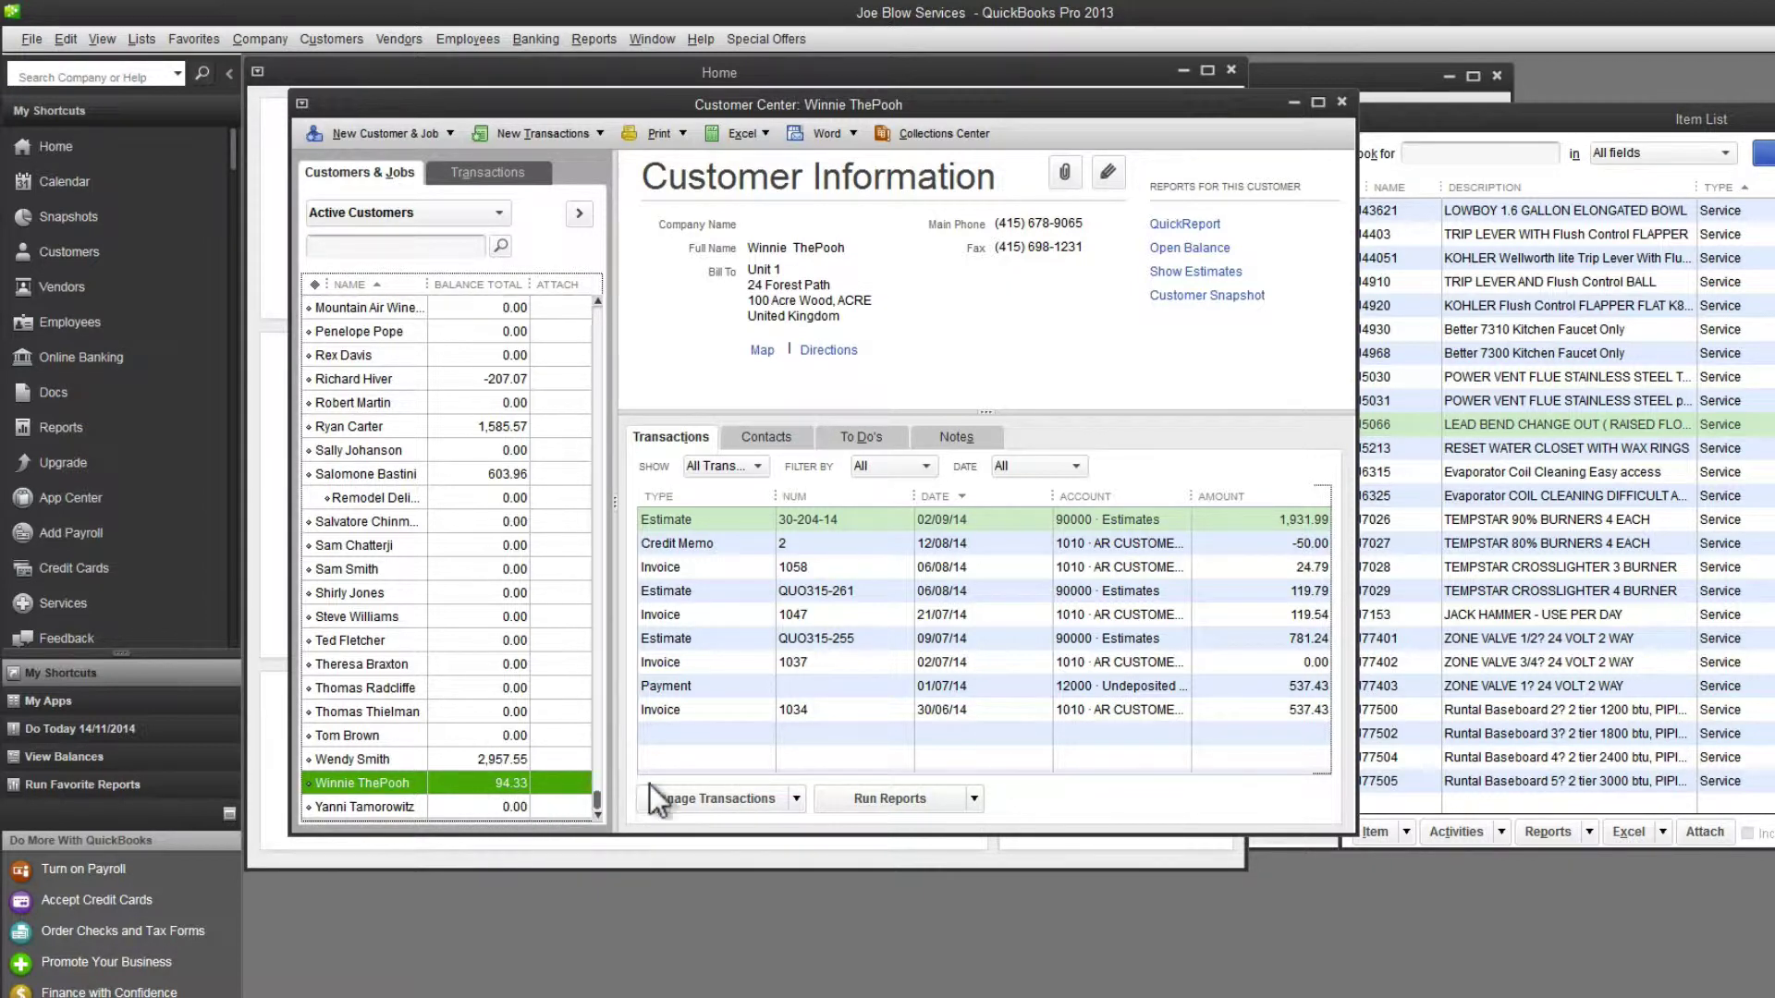
{"action": "key", "text": "alt+Tab"}
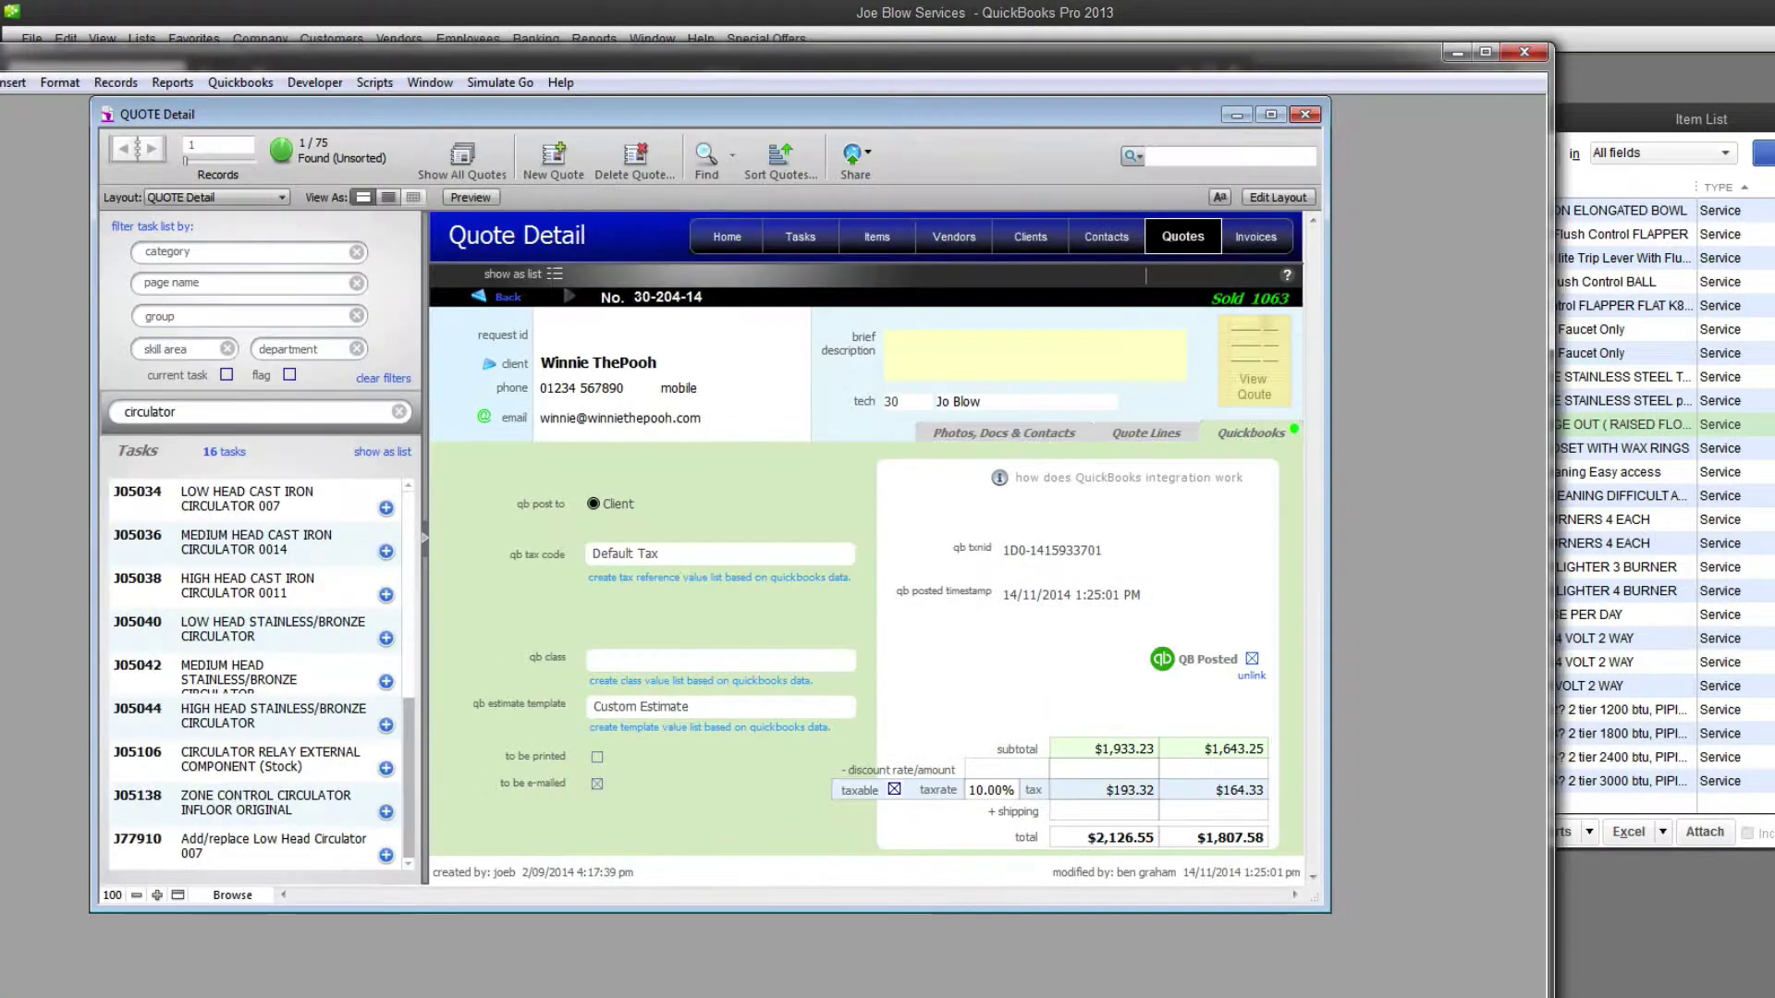
Step: Open the invoice the quote was sold as, post it to QuickBooks, and view it there before returning to FlatRatePro
{"action": "left_click", "coordinate": [1222, 305]}
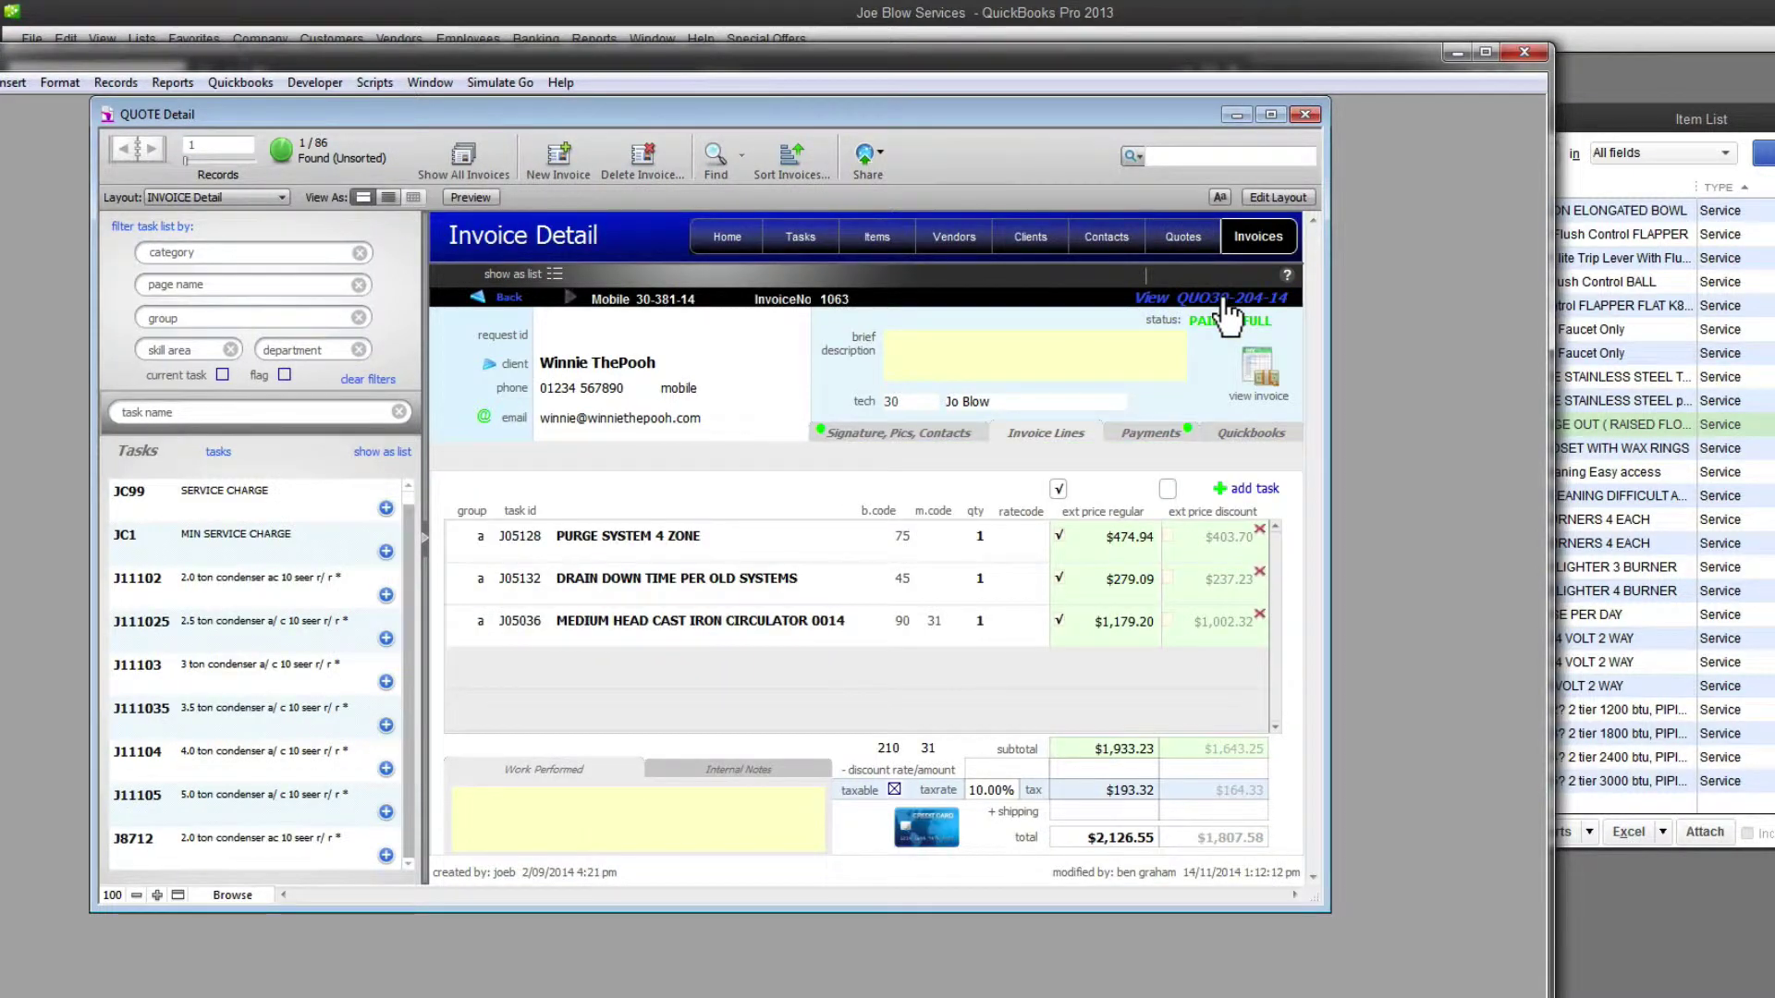
{"action": "left_click", "coordinate": [1244, 440]}
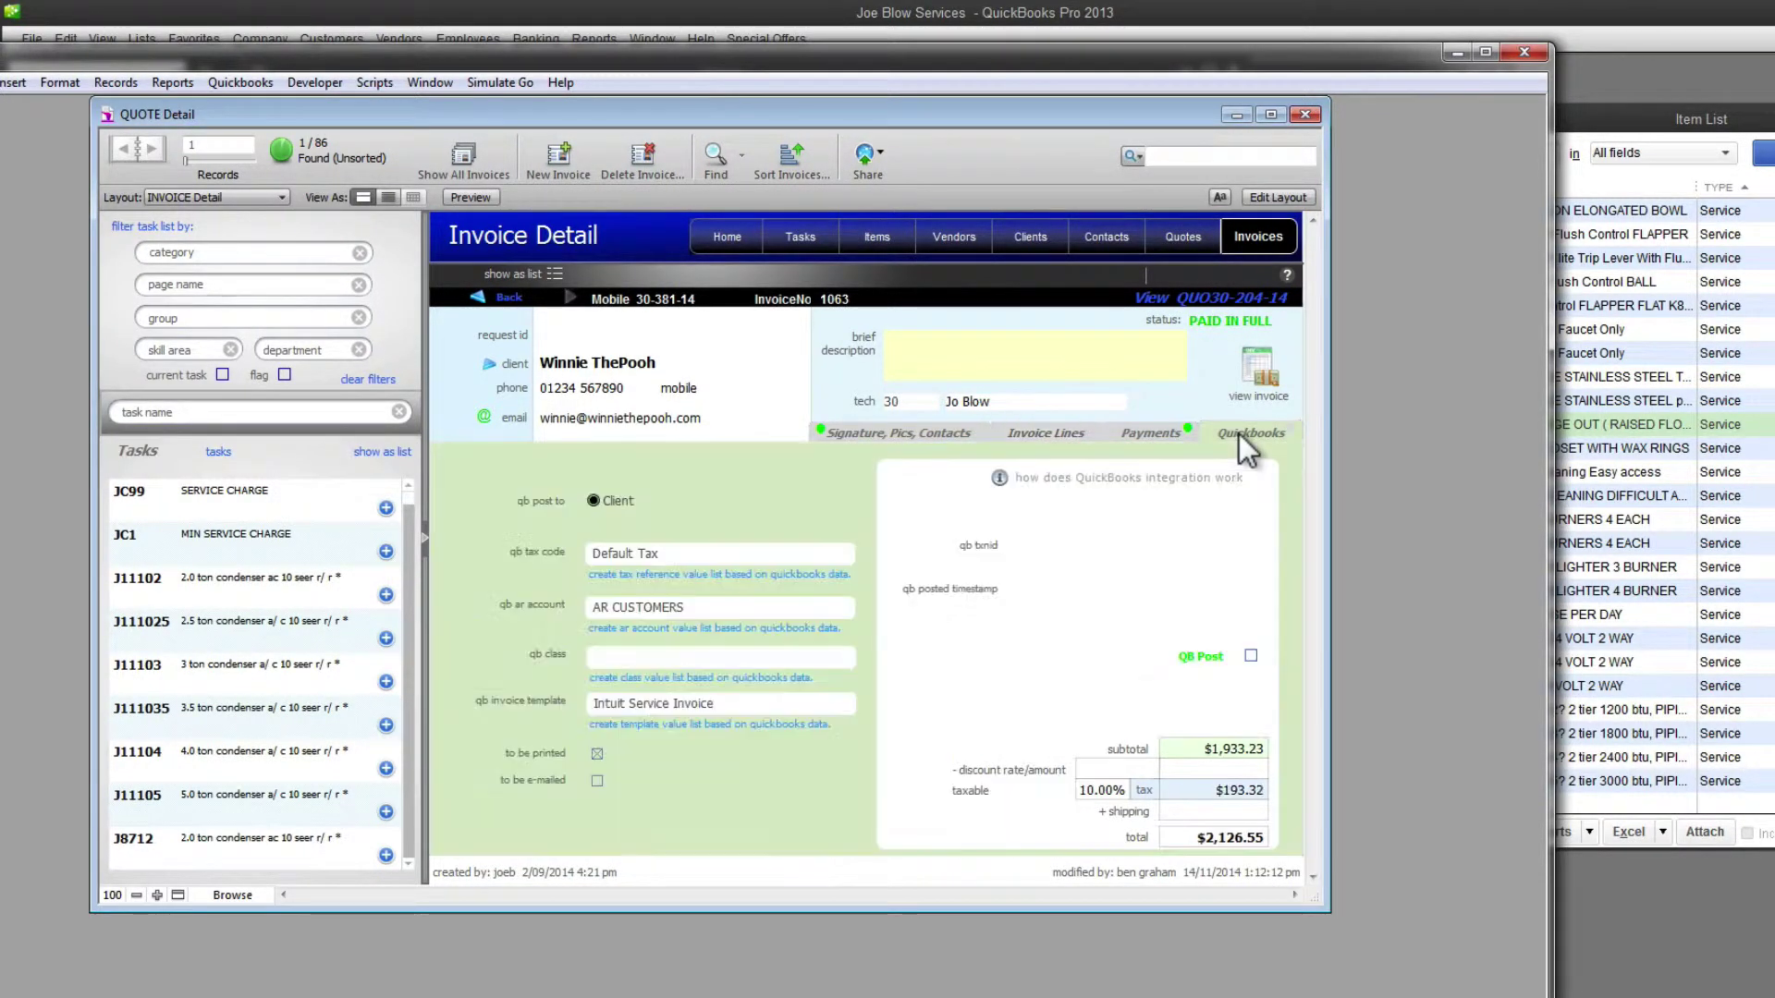
{"action": "left_click", "coordinate": [1204, 658]}
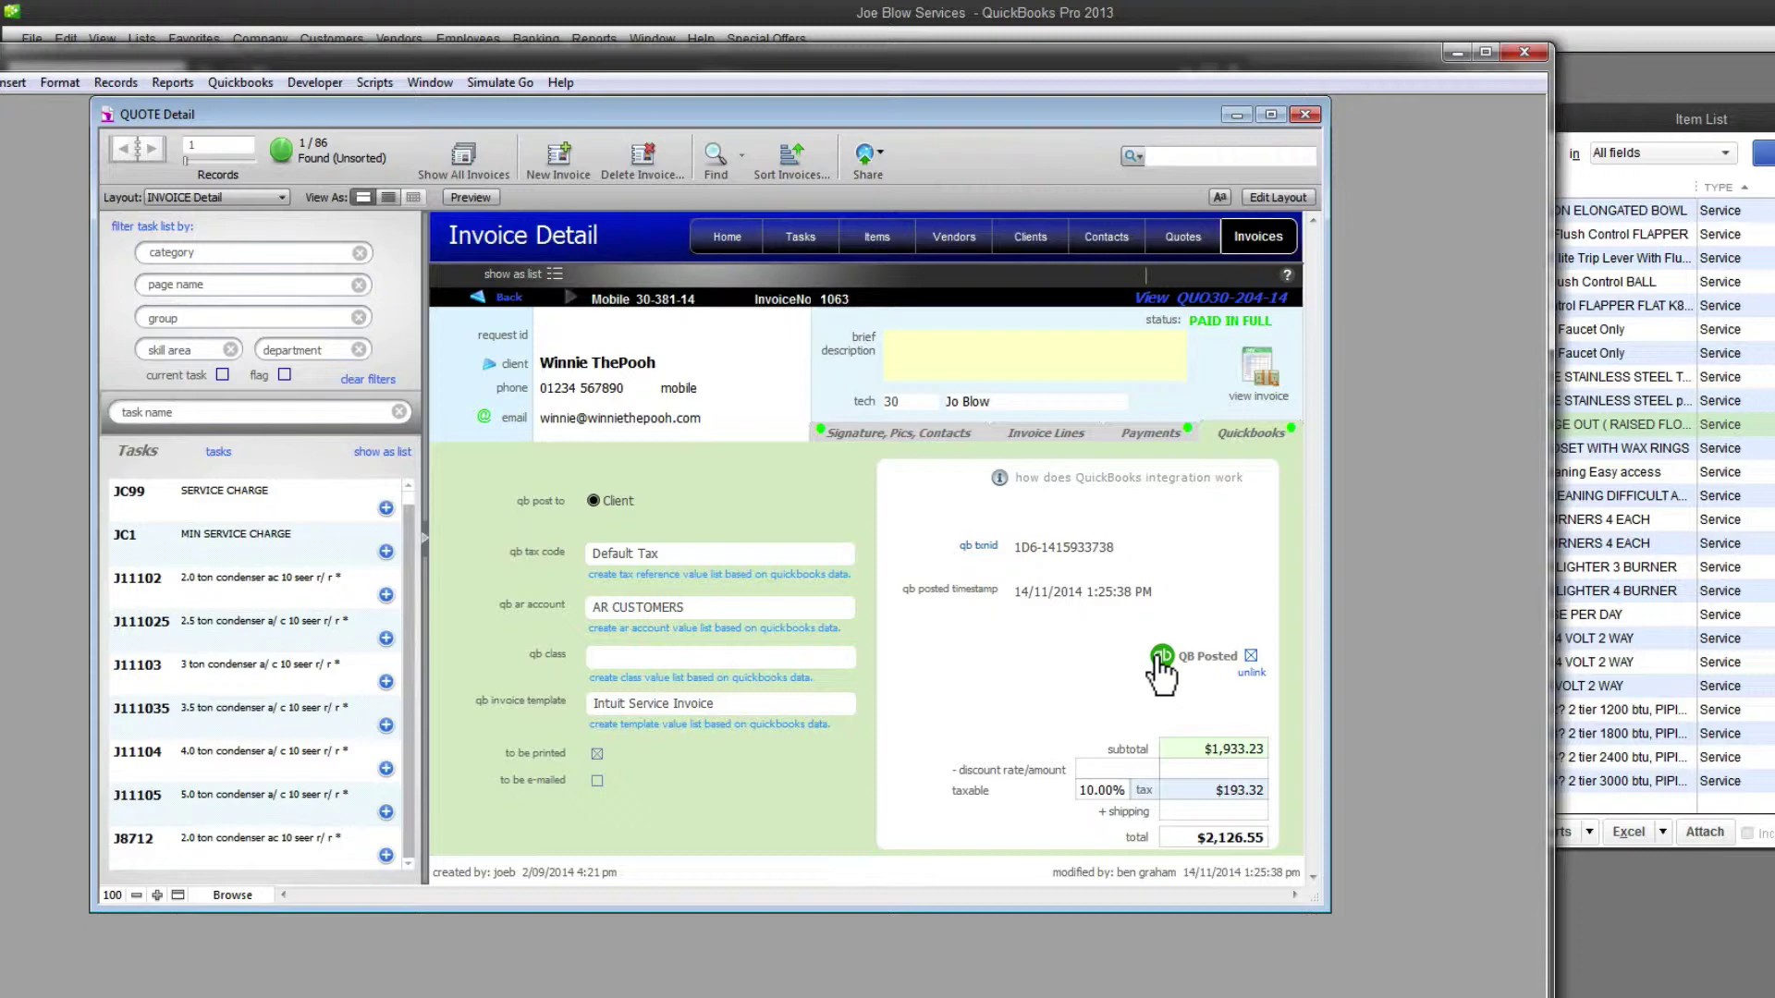
{"action": "left_click", "coordinate": [1161, 658]}
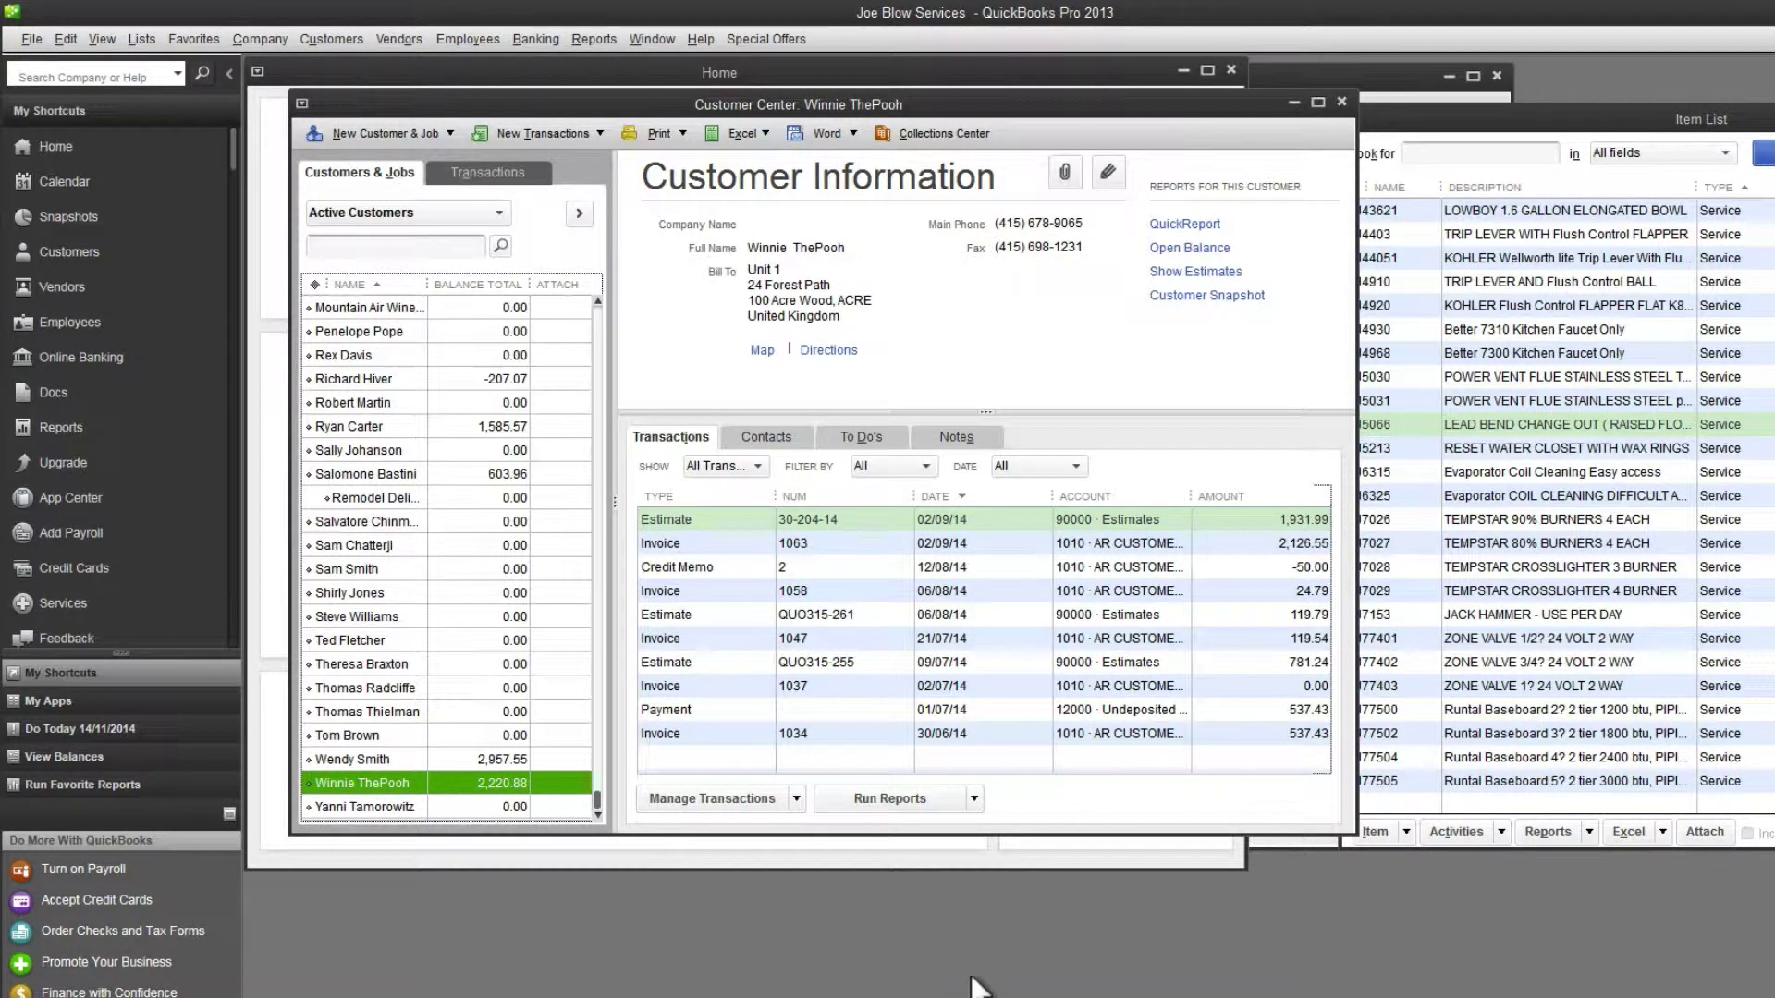
{"action": "key", "text": "alt+Tab"}
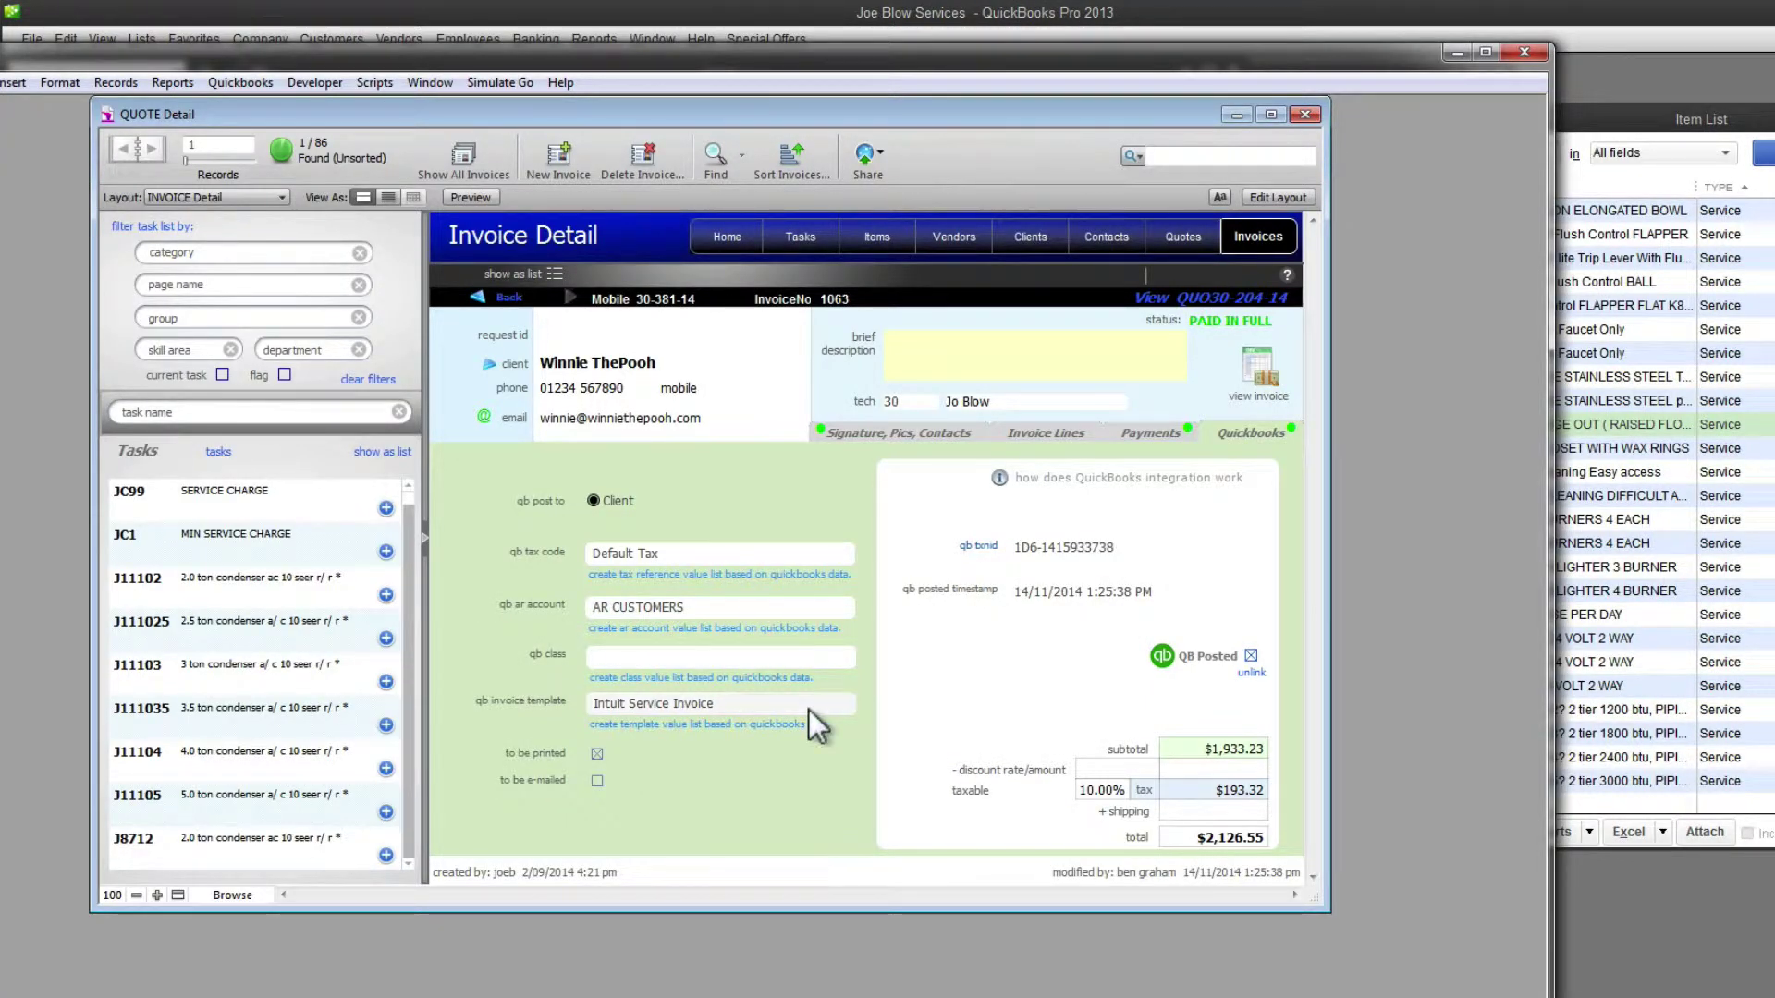
Step: View the invoice's signatures and post its American Express payment to QuickBooks
{"action": "left_click", "coordinate": [858, 431]}
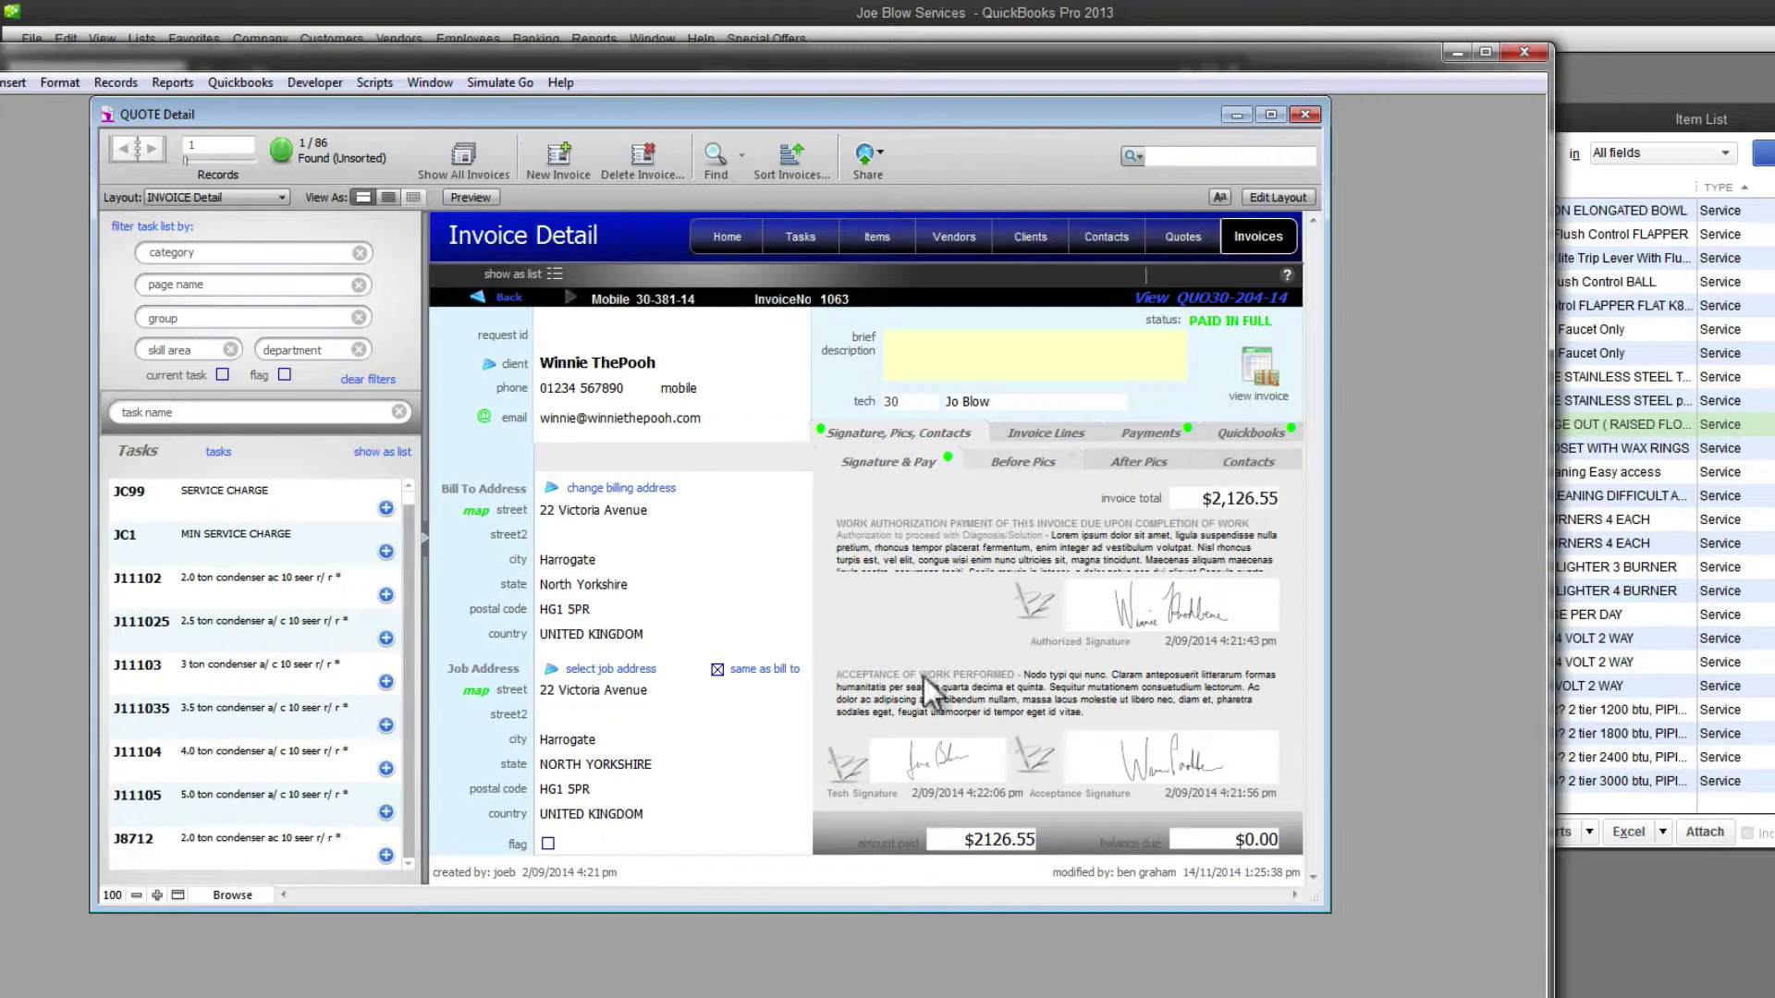
{"action": "left_click", "coordinate": [1154, 428]}
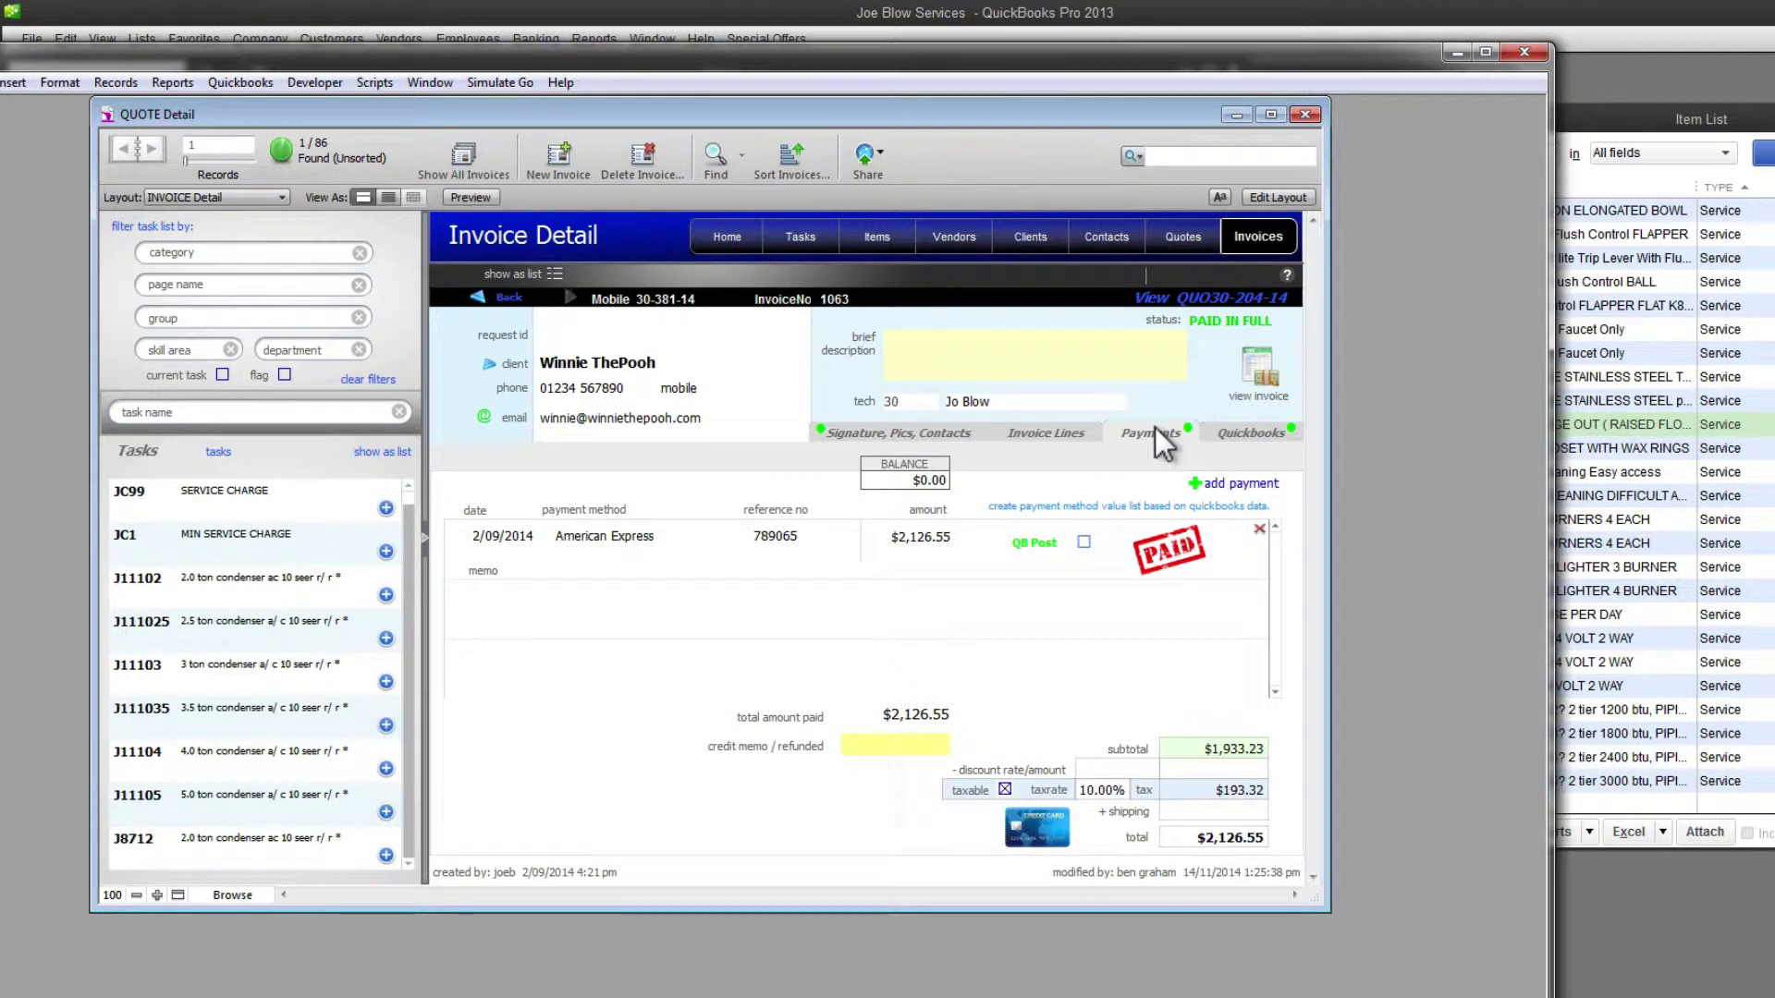
{"action": "left_click", "coordinate": [1028, 545]}
Step: View the posted customer payment in QuickBooks, close it and return to the FlatRatePro invoice payments
{"action": "left_click", "coordinate": [995, 544]}
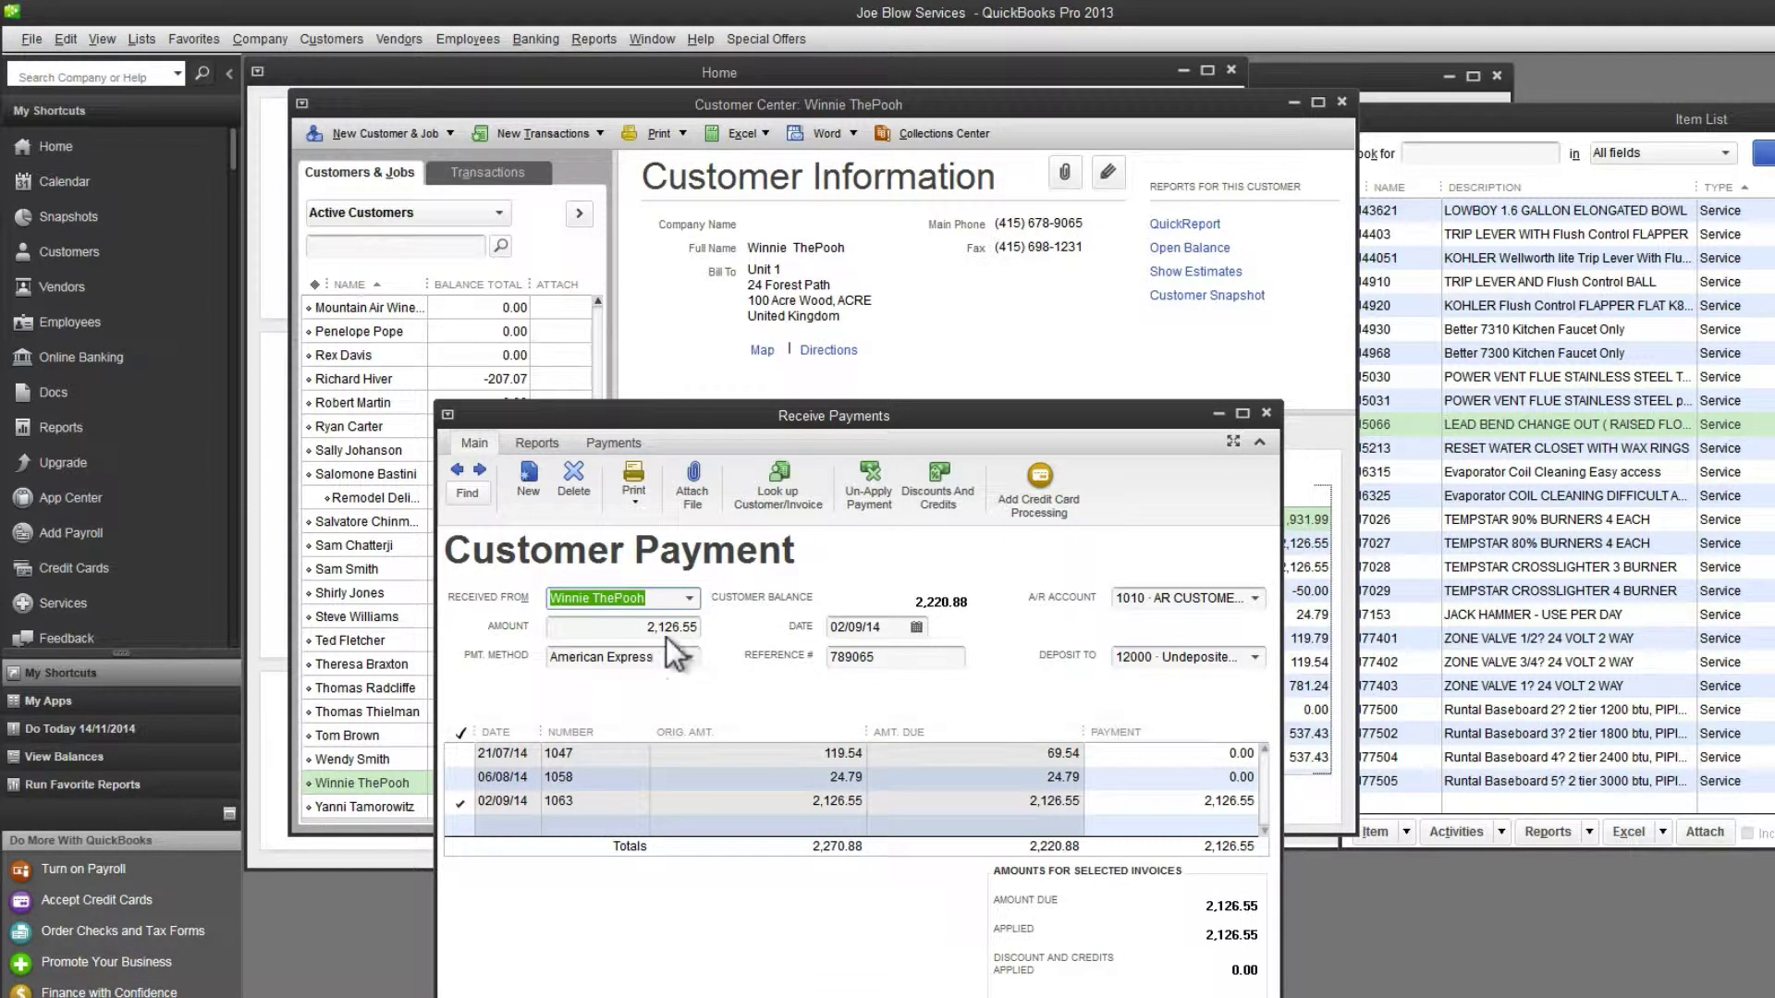
{"action": "left_click", "coordinate": [1265, 413]}
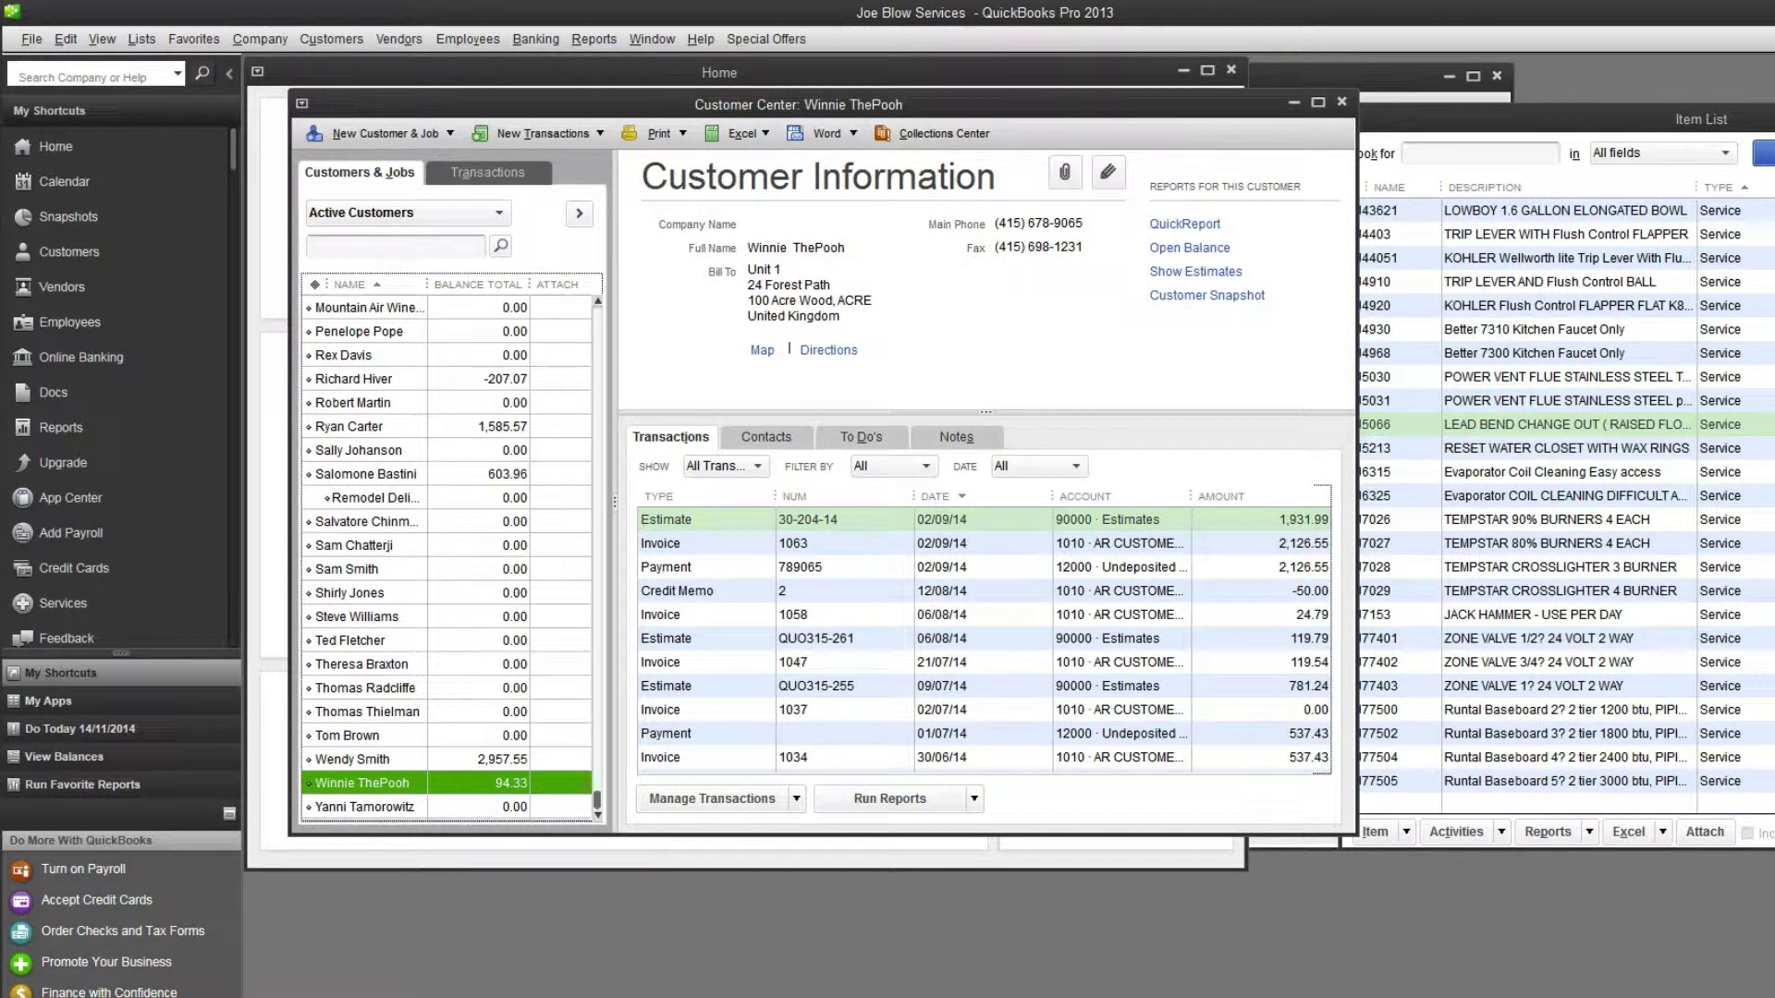
{"action": "key", "text": "alt+Tab"}
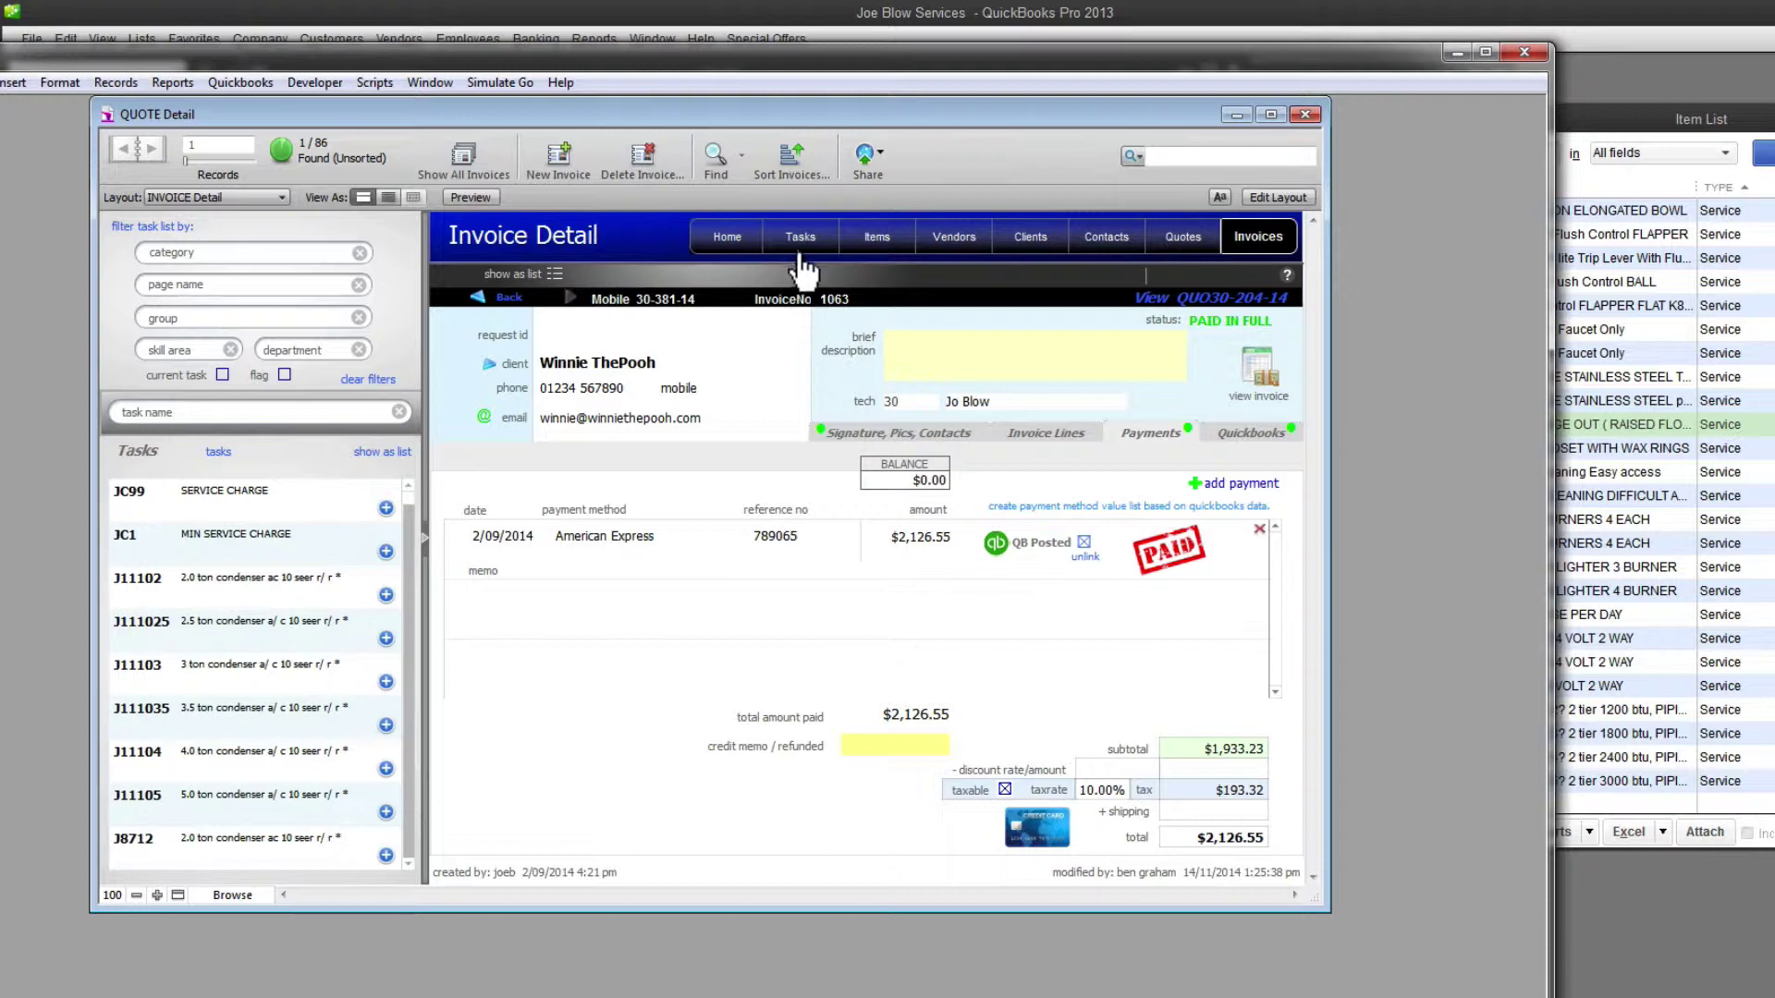
Step: Open the PURGE SYSTEM 4 ZONE task's QuickBooks details and view its linked service item in QuickBooks
{"action": "left_click", "coordinate": [801, 243]}
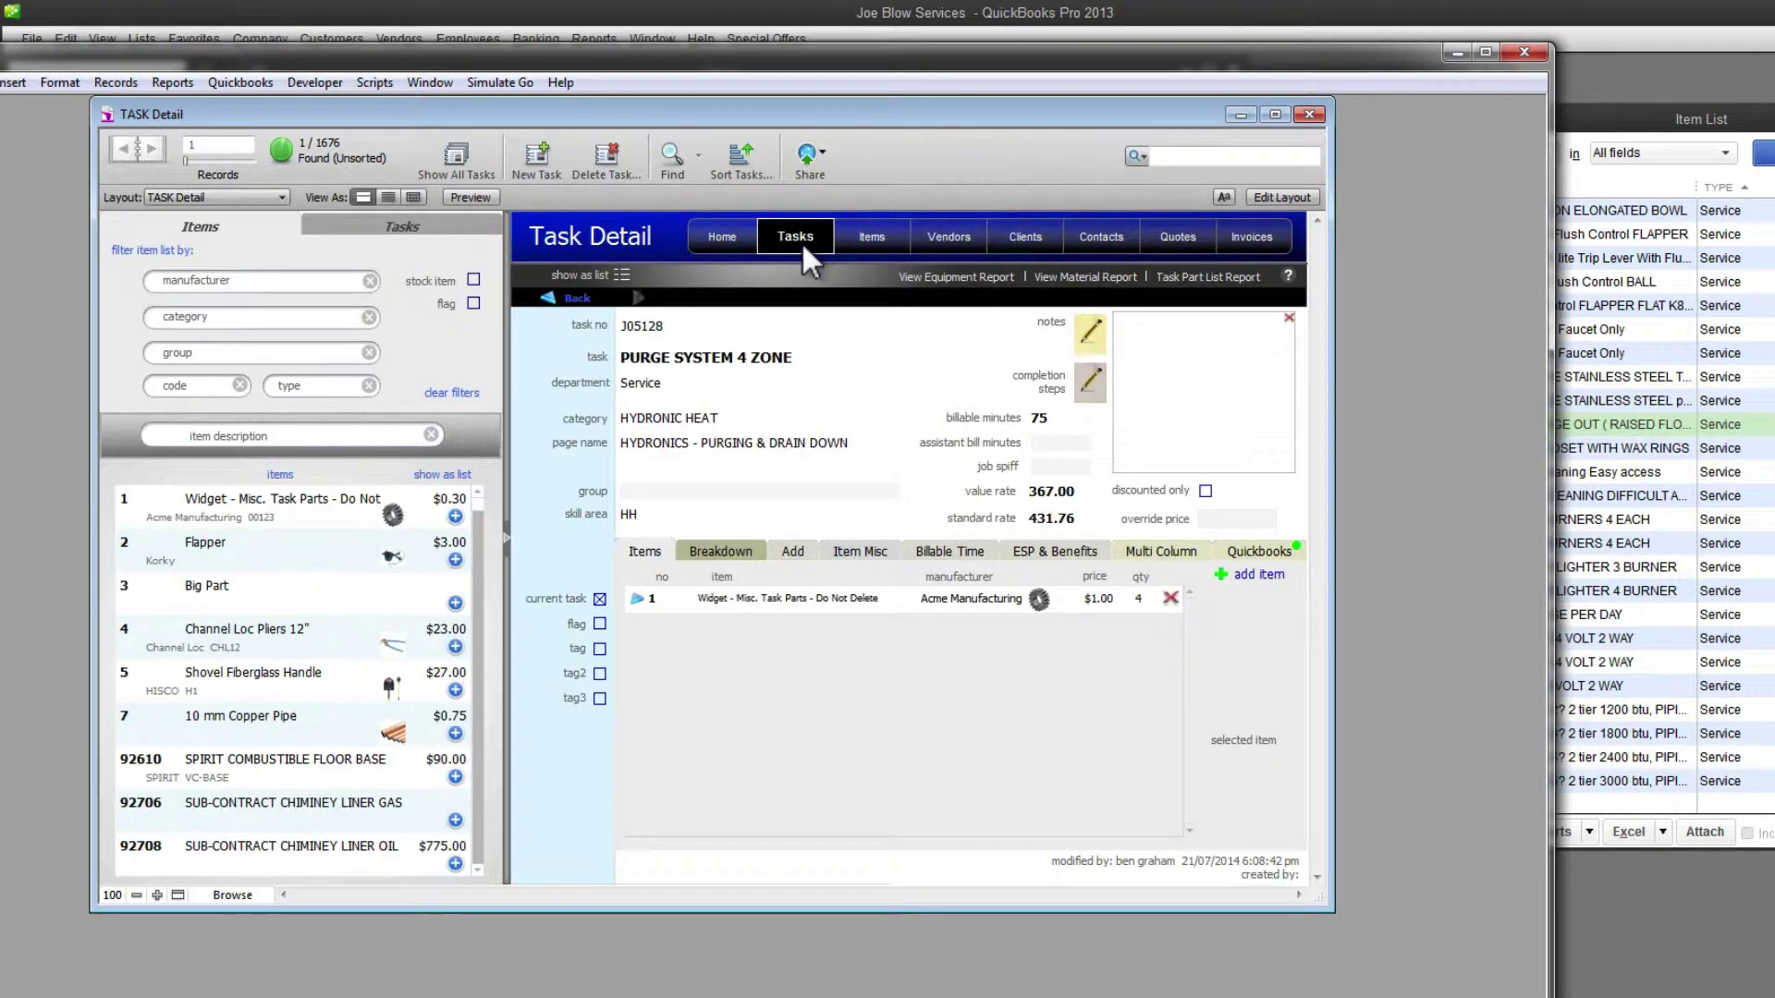
{"action": "left_click", "coordinate": [1242, 552]}
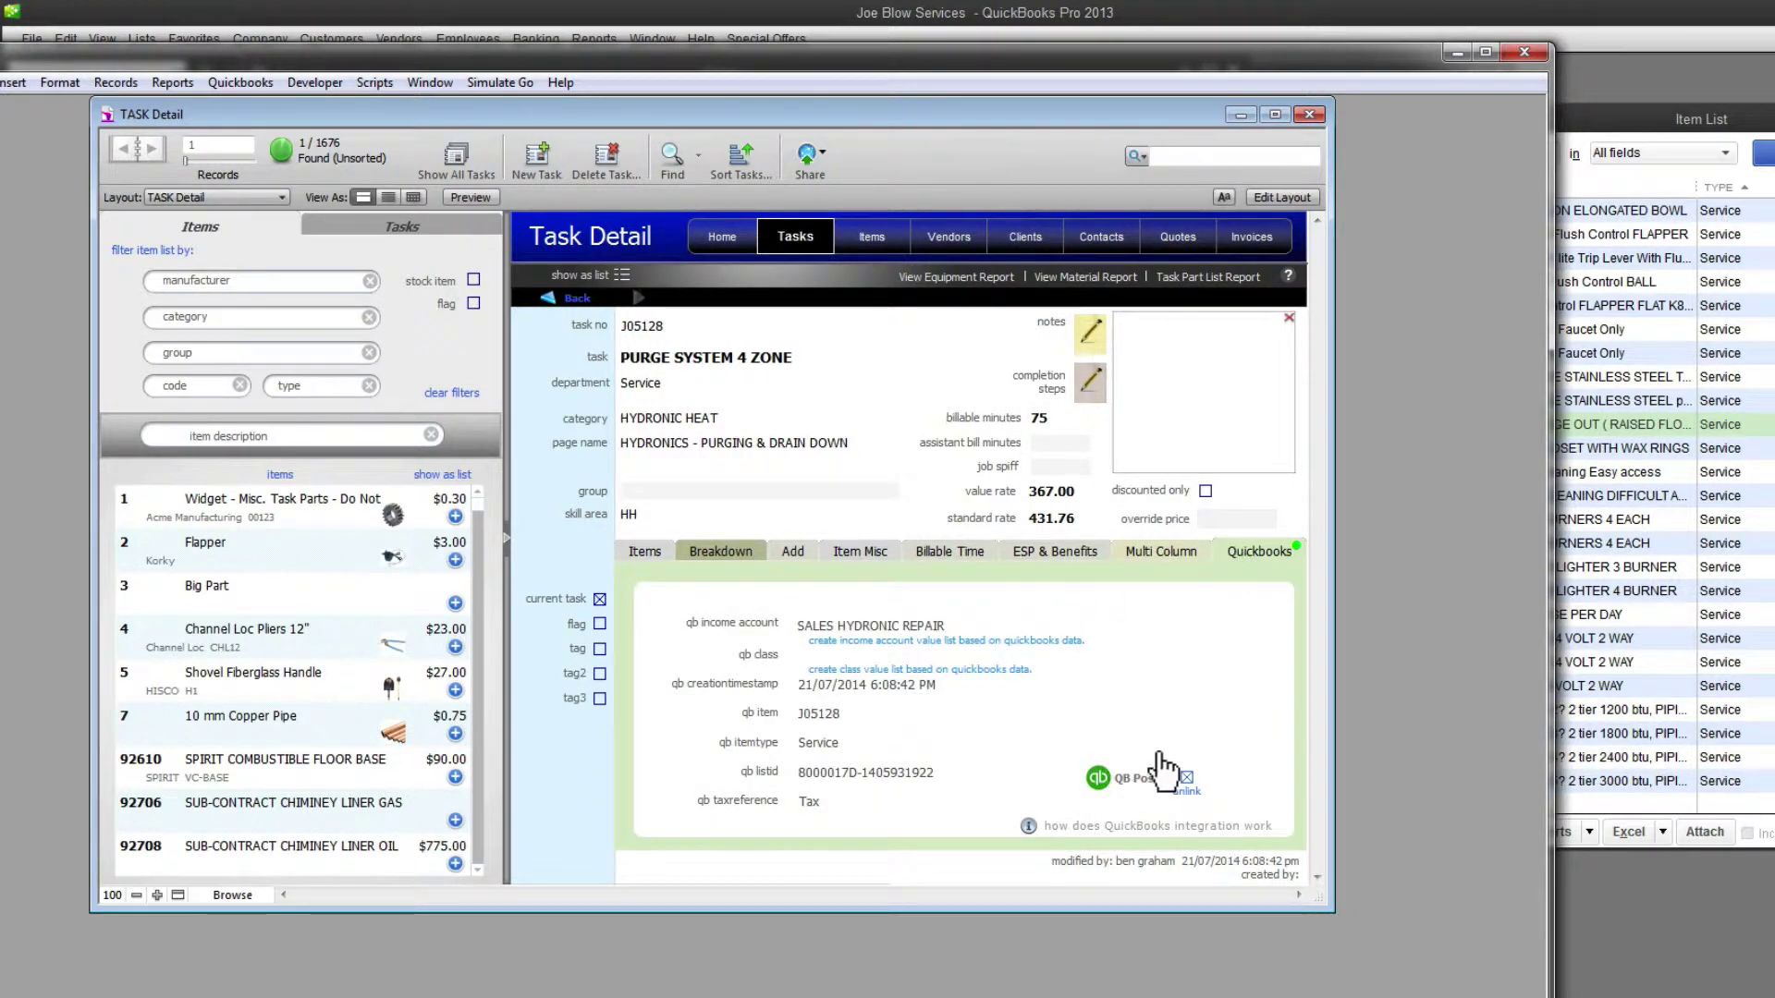
{"action": "left_click", "coordinate": [1101, 779]}
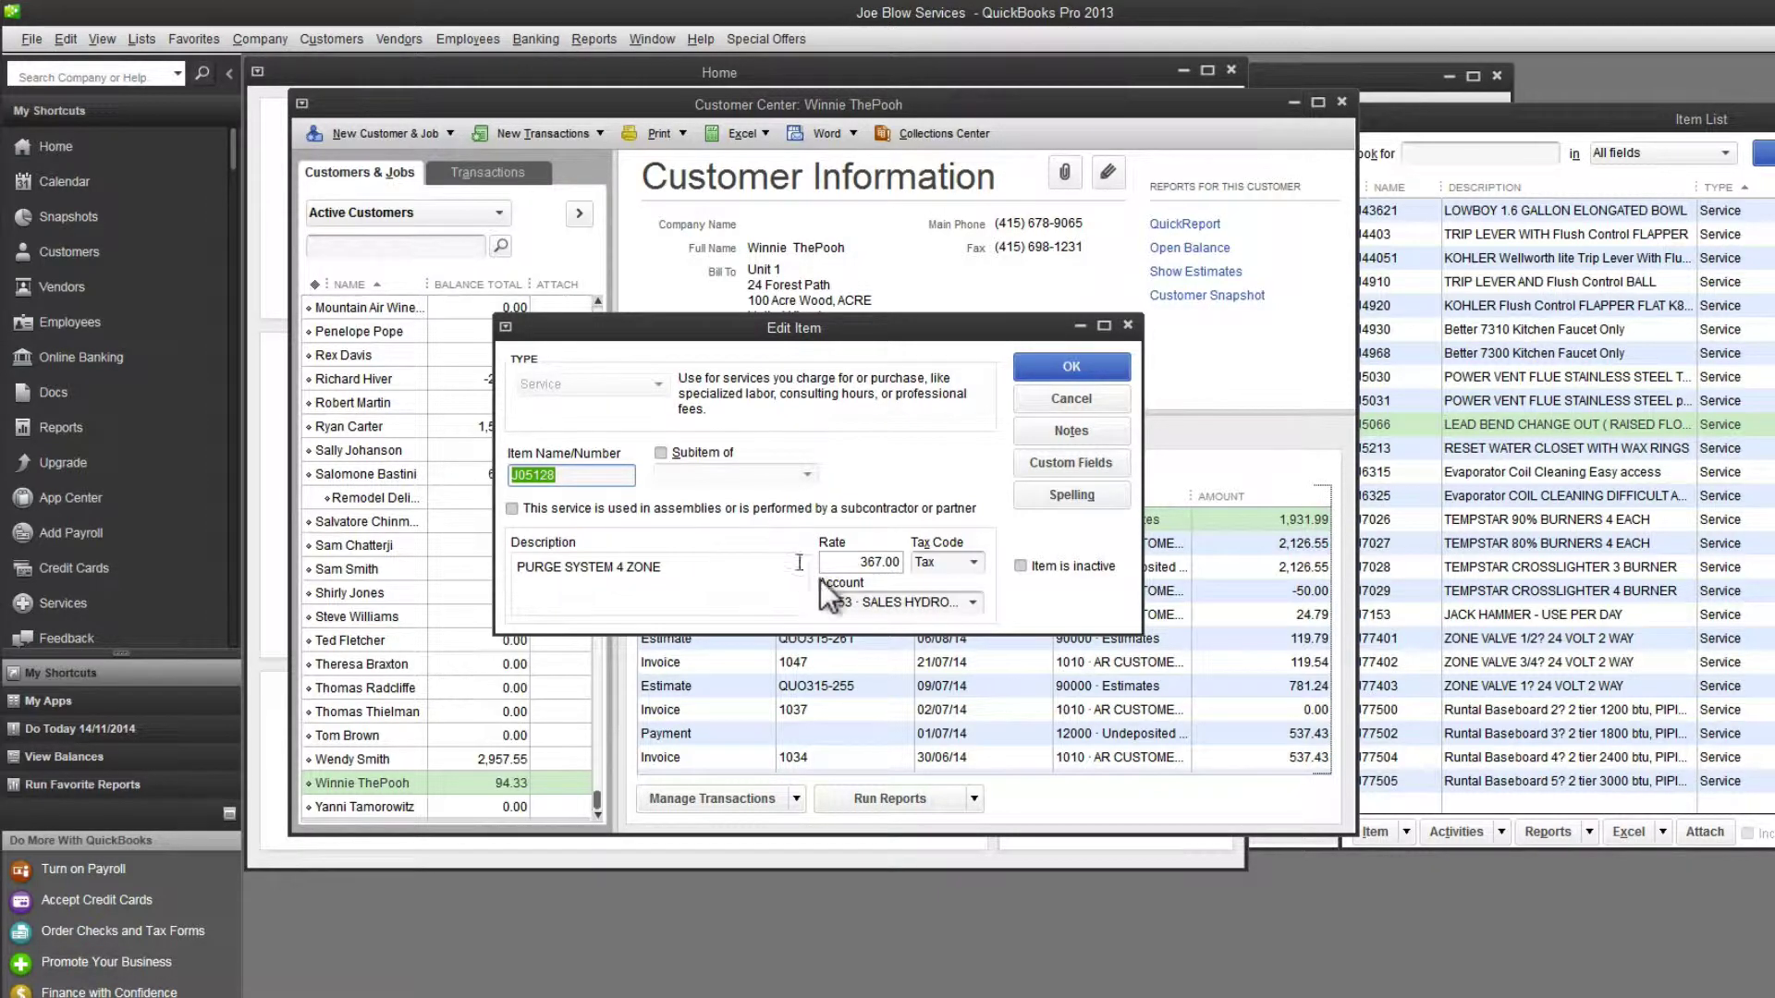
Step: Review the available accounts for the service item, close it without changes and return to the FlatRatePro task
{"action": "left_click", "coordinate": [967, 604]}
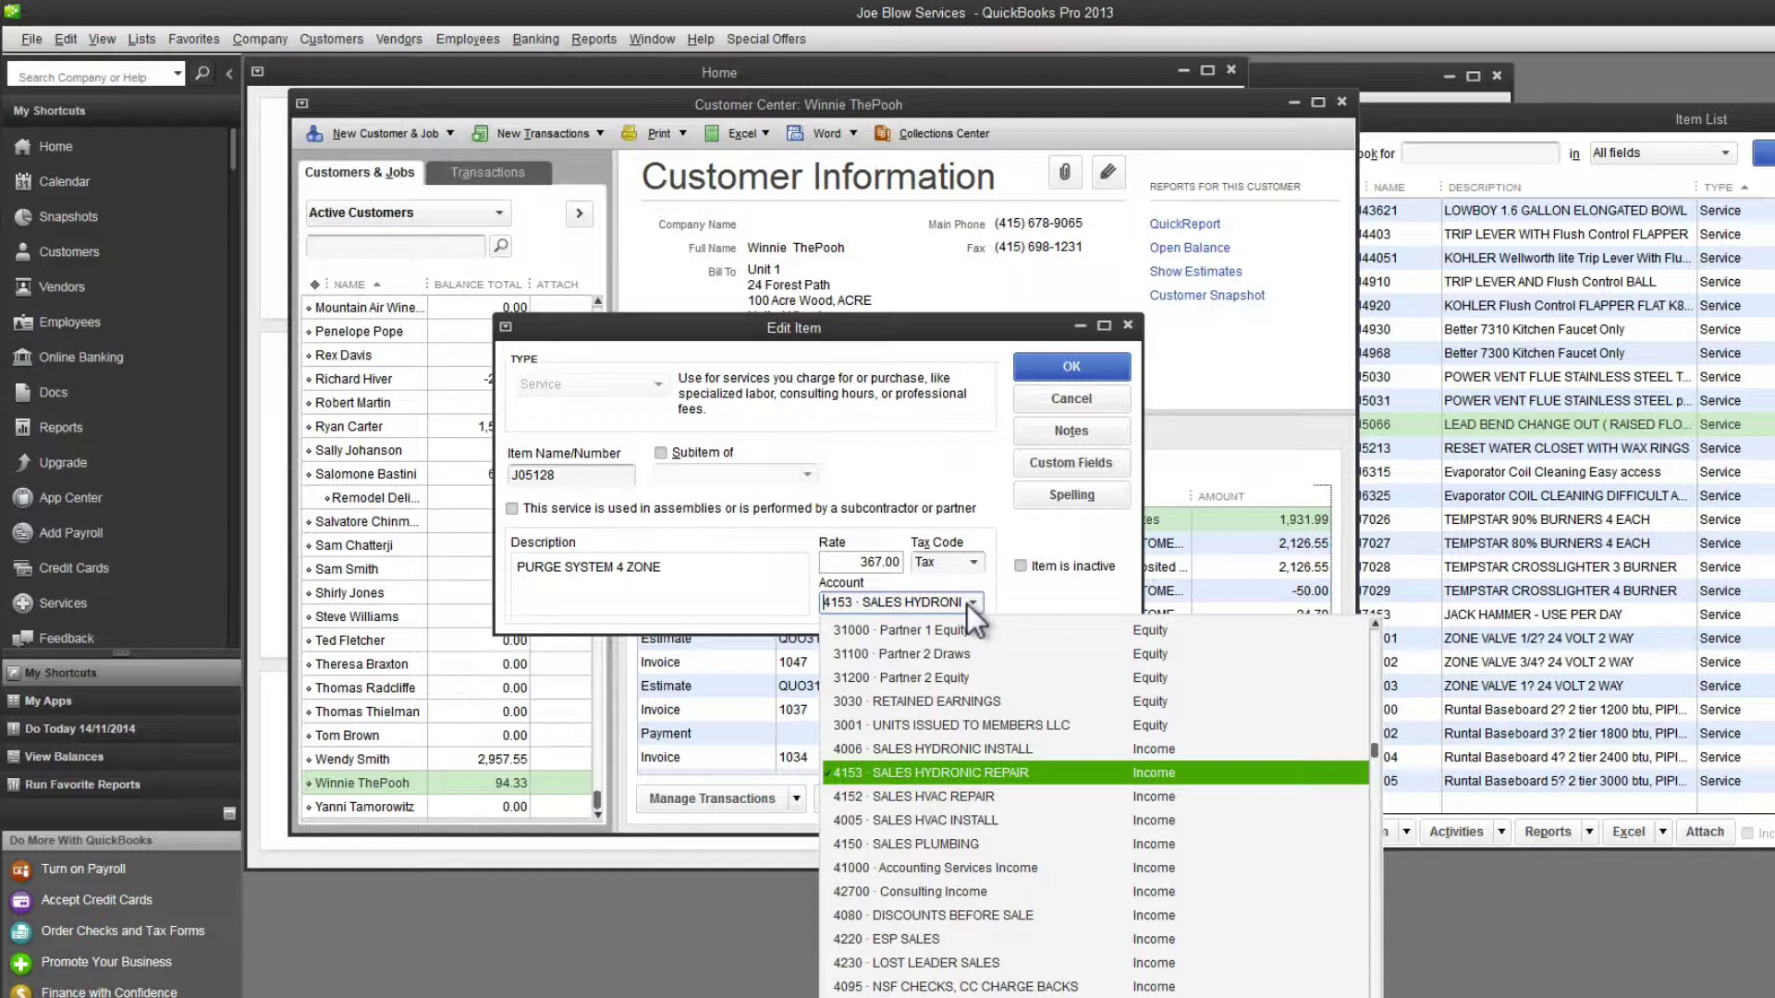
{"action": "left_click", "coordinate": [1023, 591]}
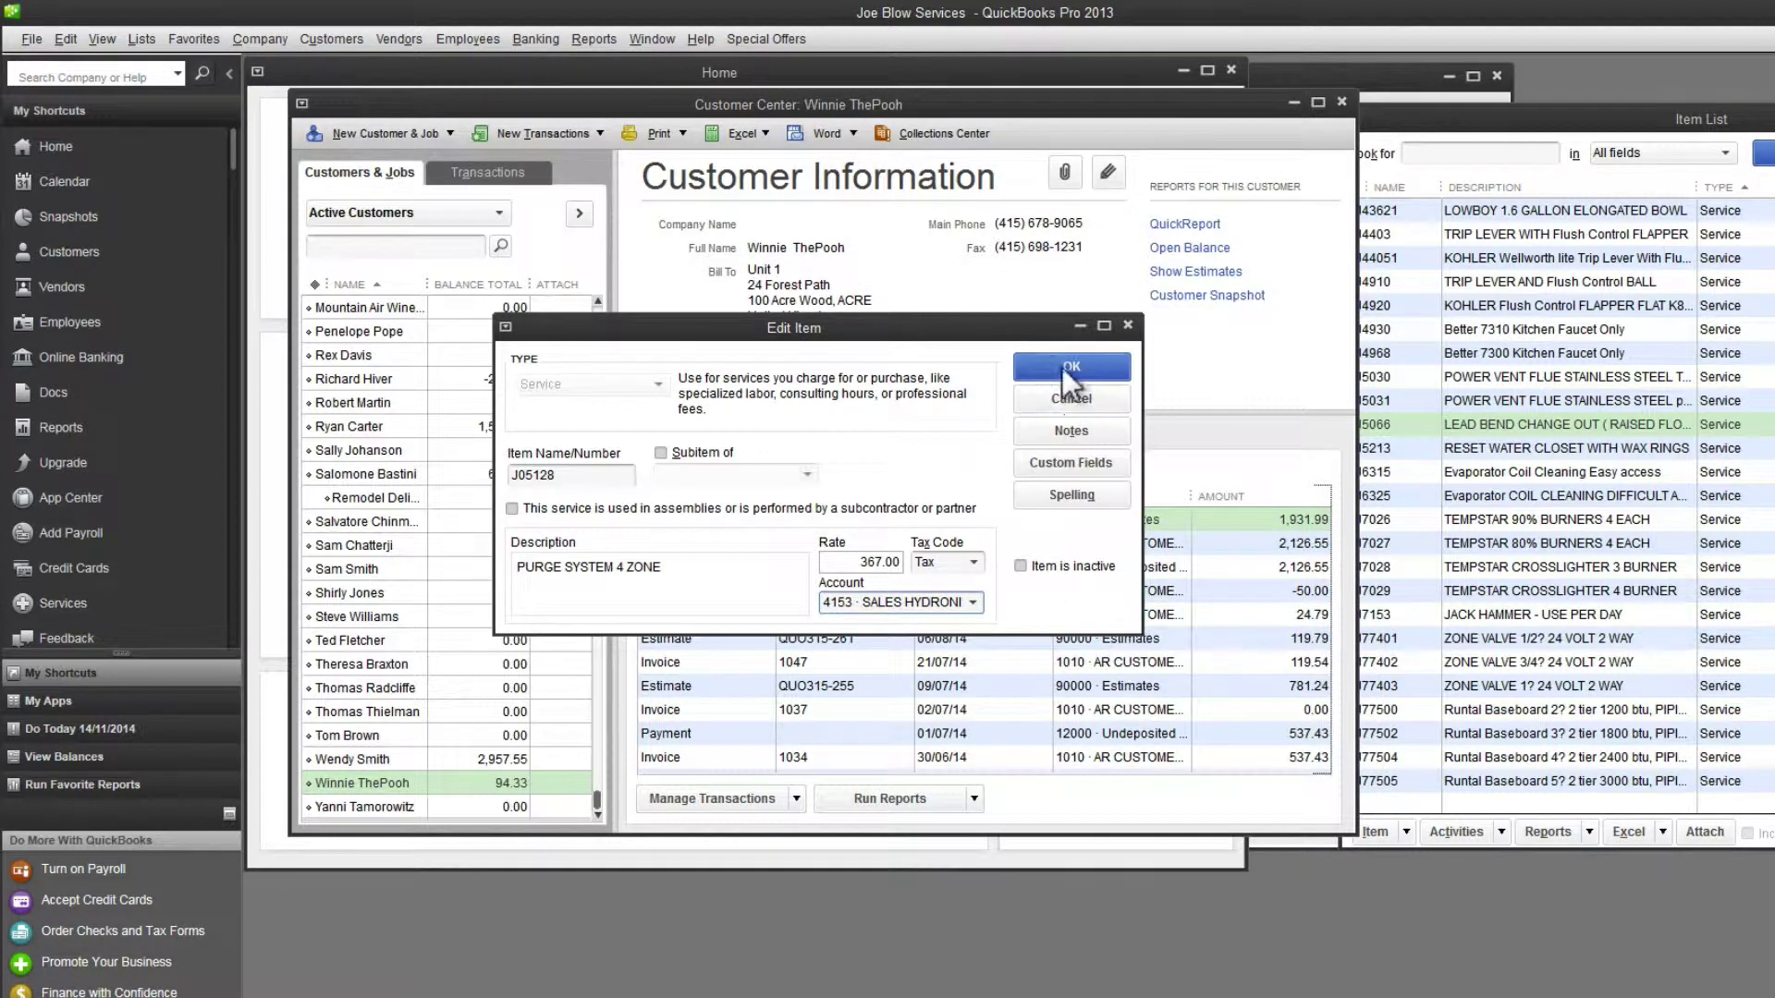
{"action": "left_click", "coordinate": [1126, 325]}
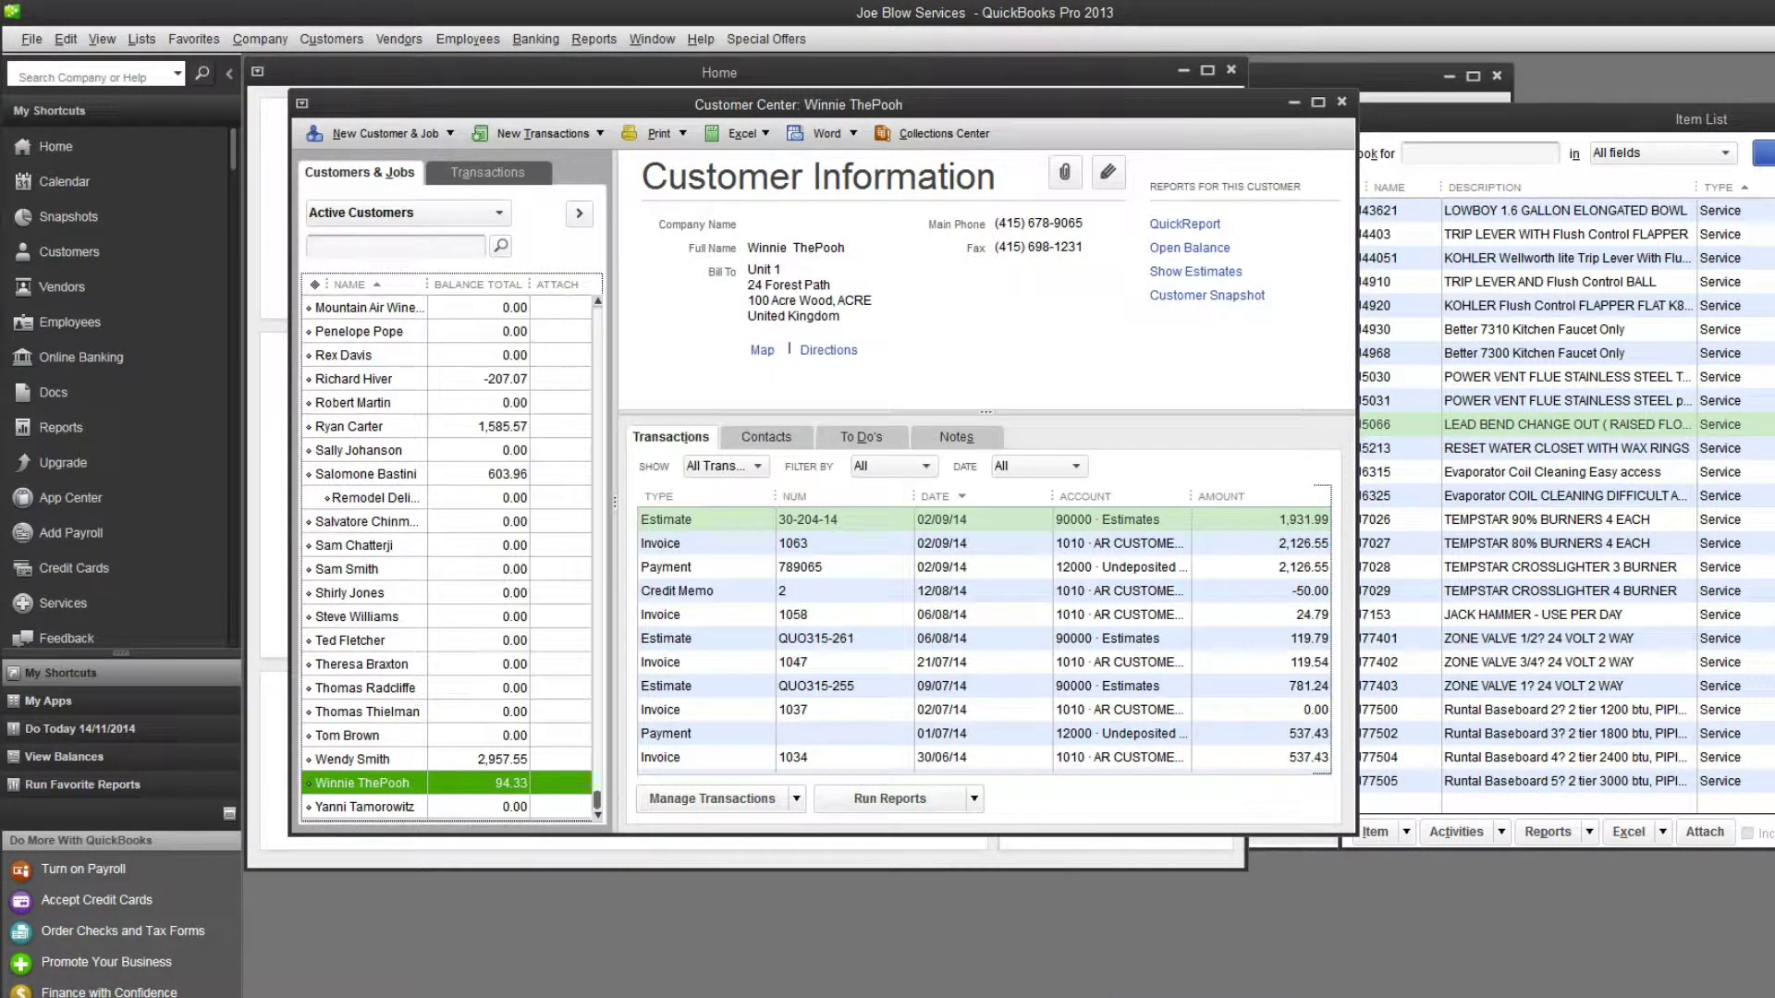
{"action": "key", "text": "alt+Tab"}
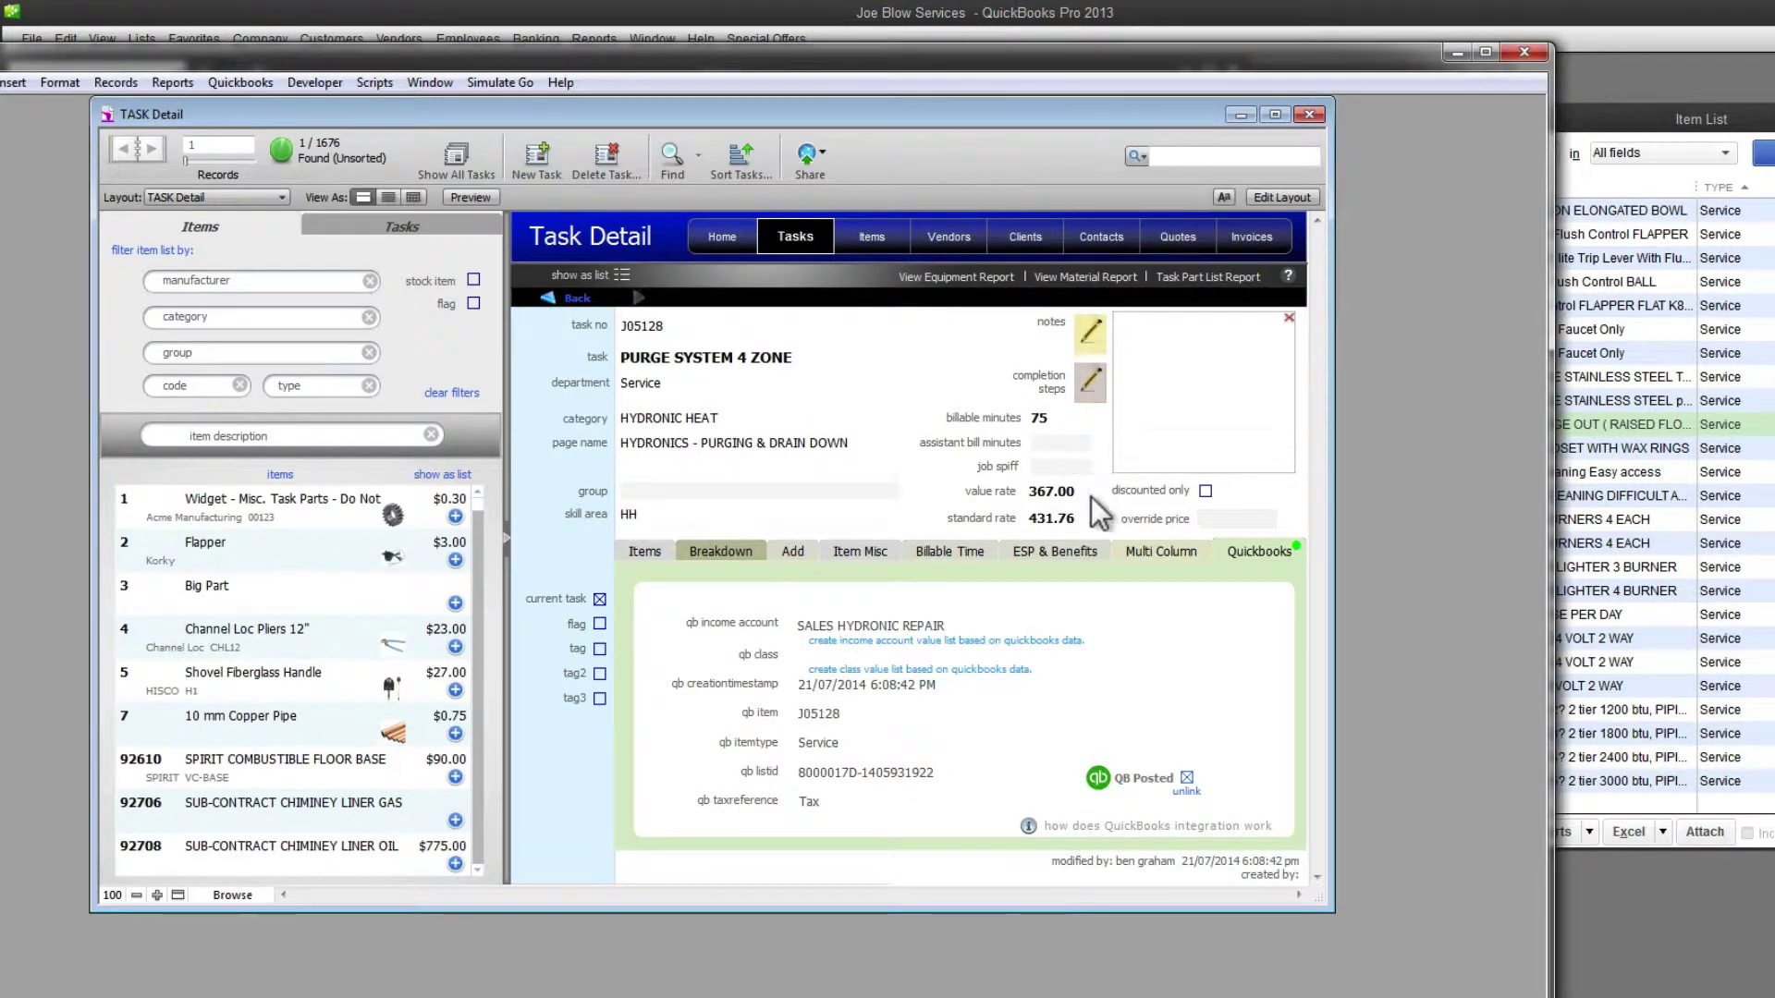
Step: Review the options for creating and syncing QuickBooks service items from tasks, and show the task filter list beside the task
{"action": "left_click", "coordinate": [253, 85]}
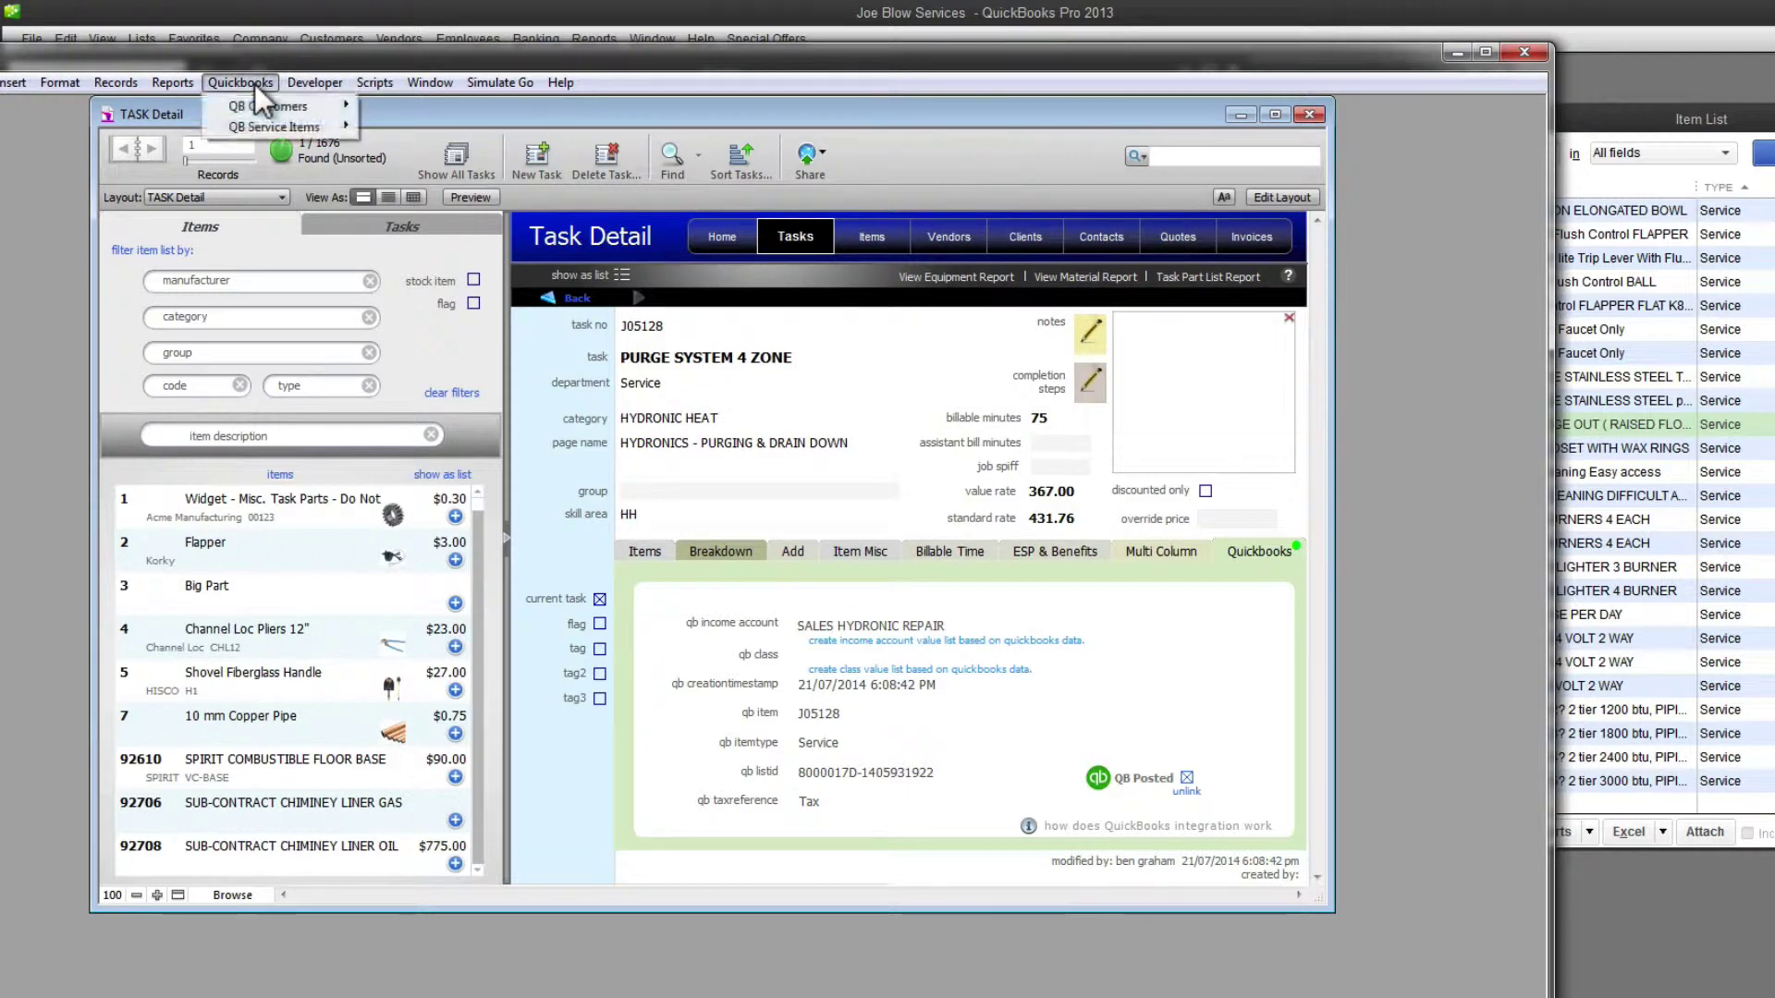
{"action": "mouse_move", "coordinate": [259, 120]}
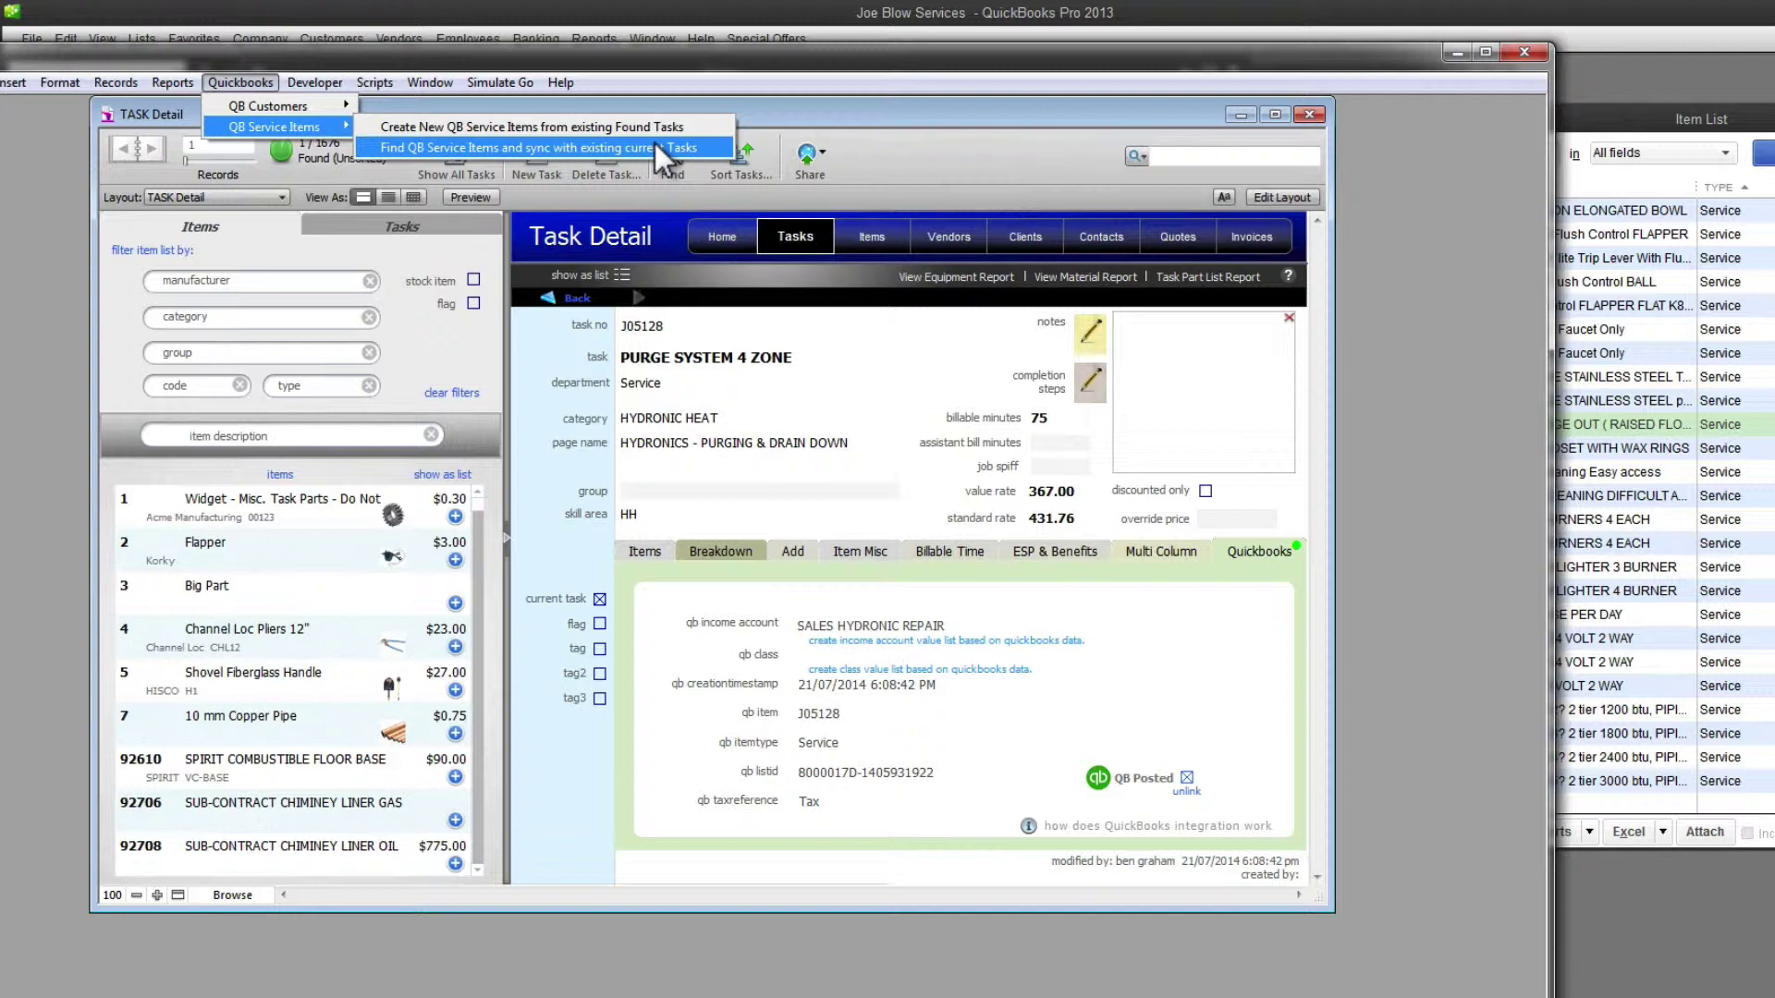
{"action": "left_click", "coordinate": [928, 137]}
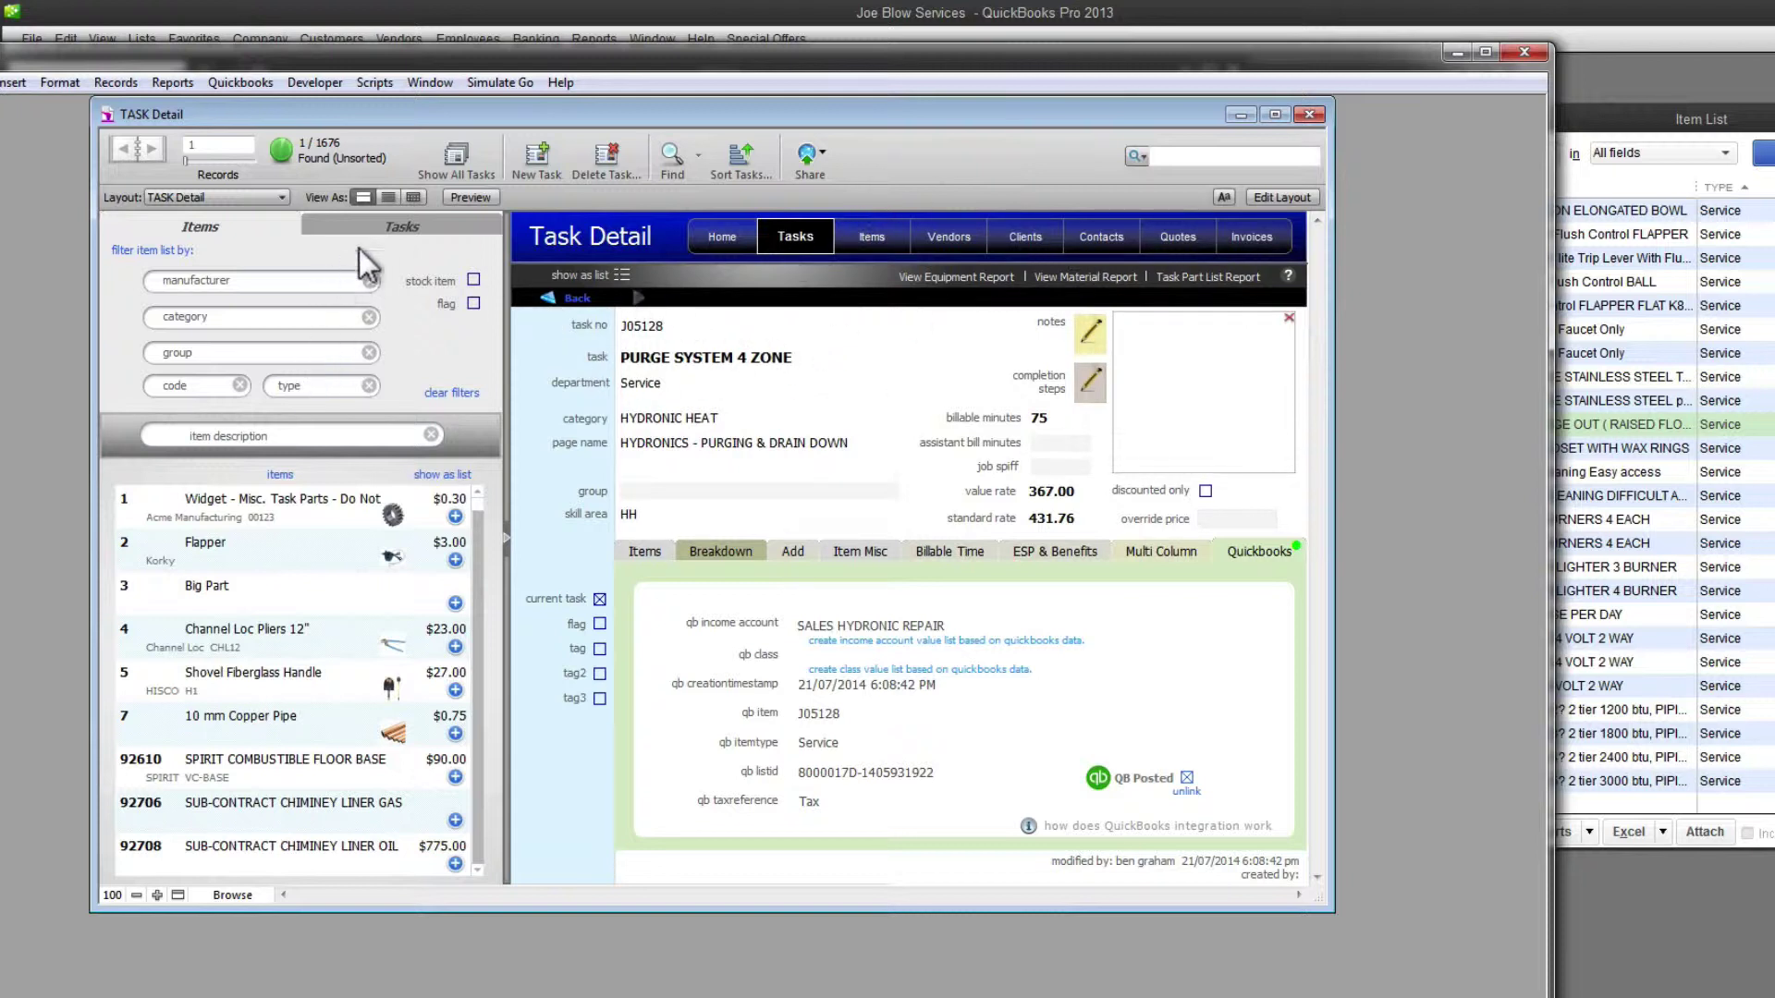
{"action": "left_click", "coordinate": [388, 226]}
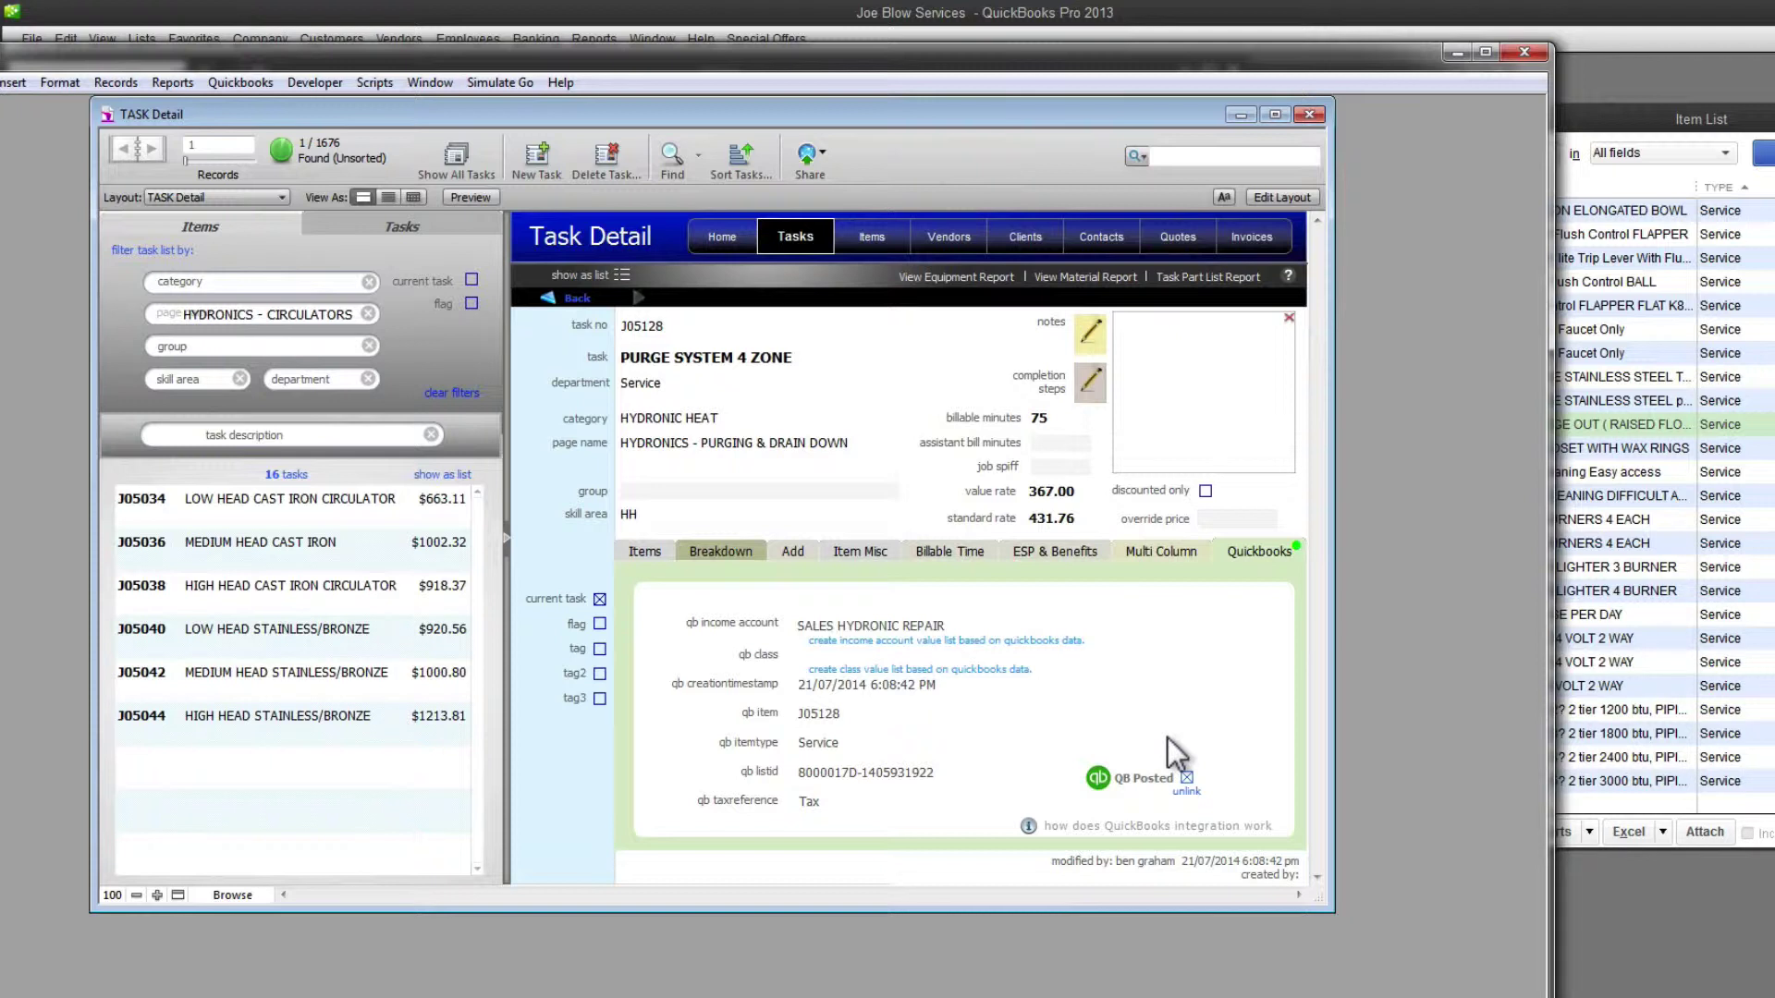
Step: Find the tasks posted to QuickBooks, switch to the omitted unposted tasks and show them as a list
{"action": "key", "text": "ctrl+f"}
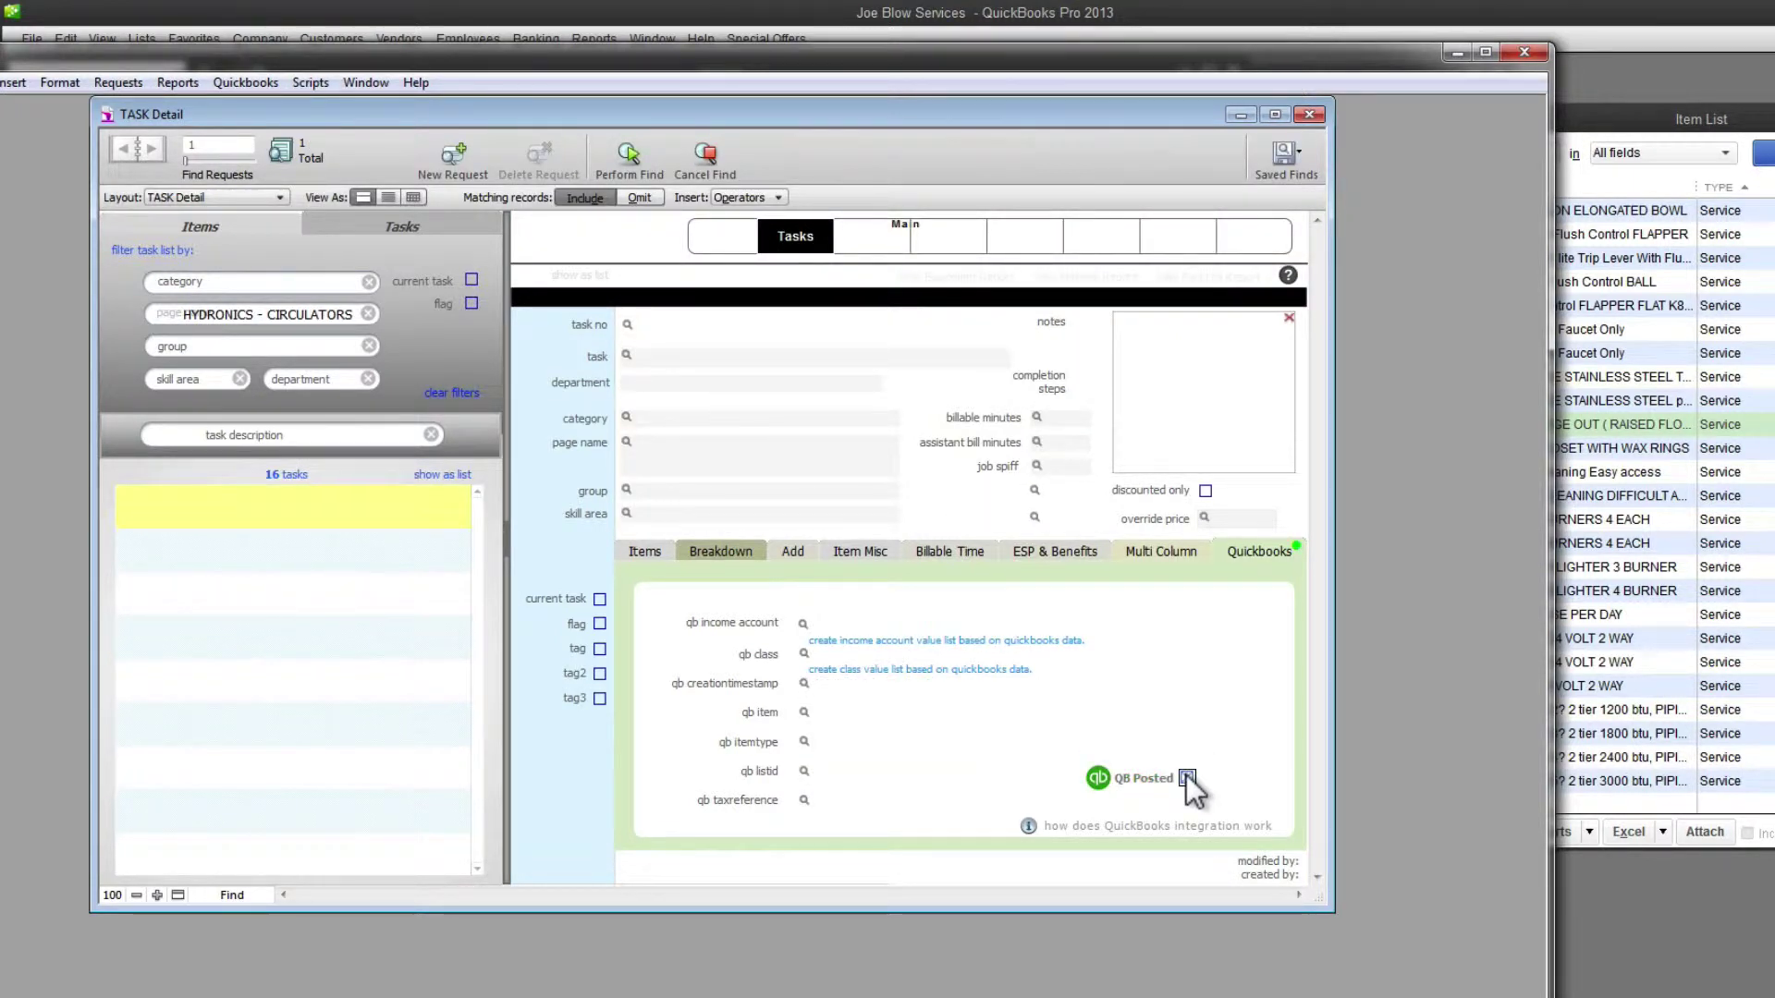
{"action": "key", "text": "Return"}
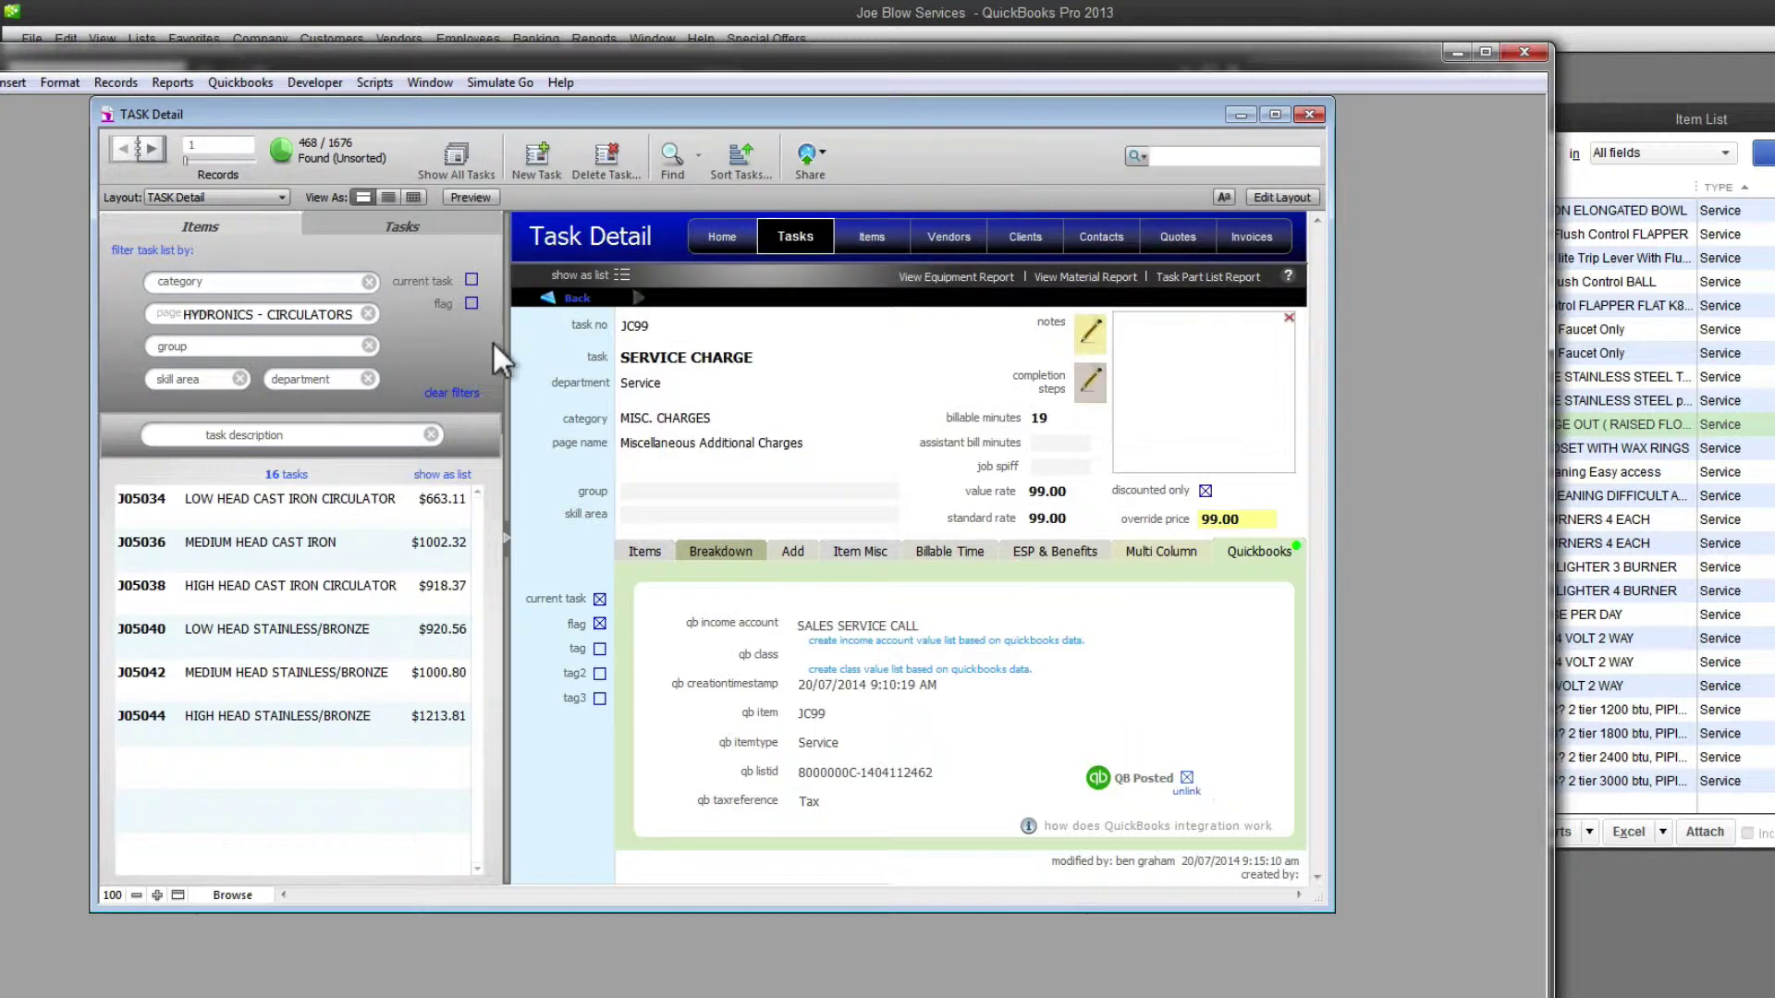
{"action": "left_click", "coordinate": [286, 148]}
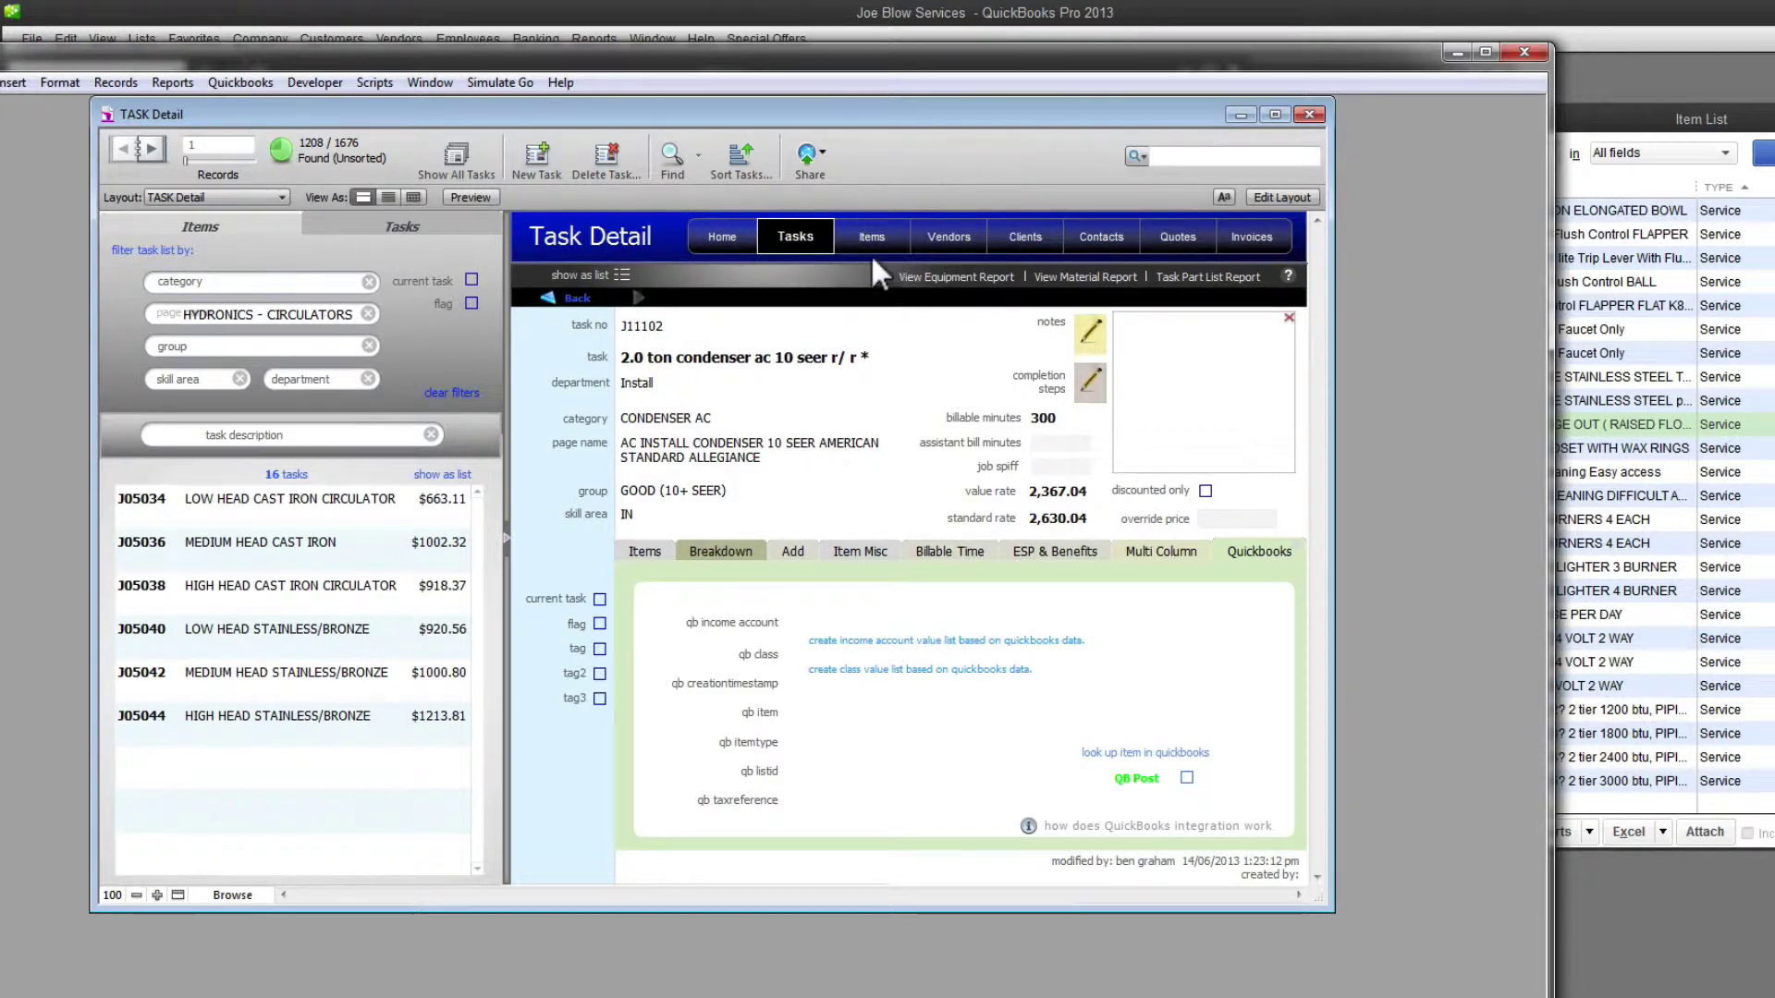
{"action": "left_click", "coordinate": [586, 276]}
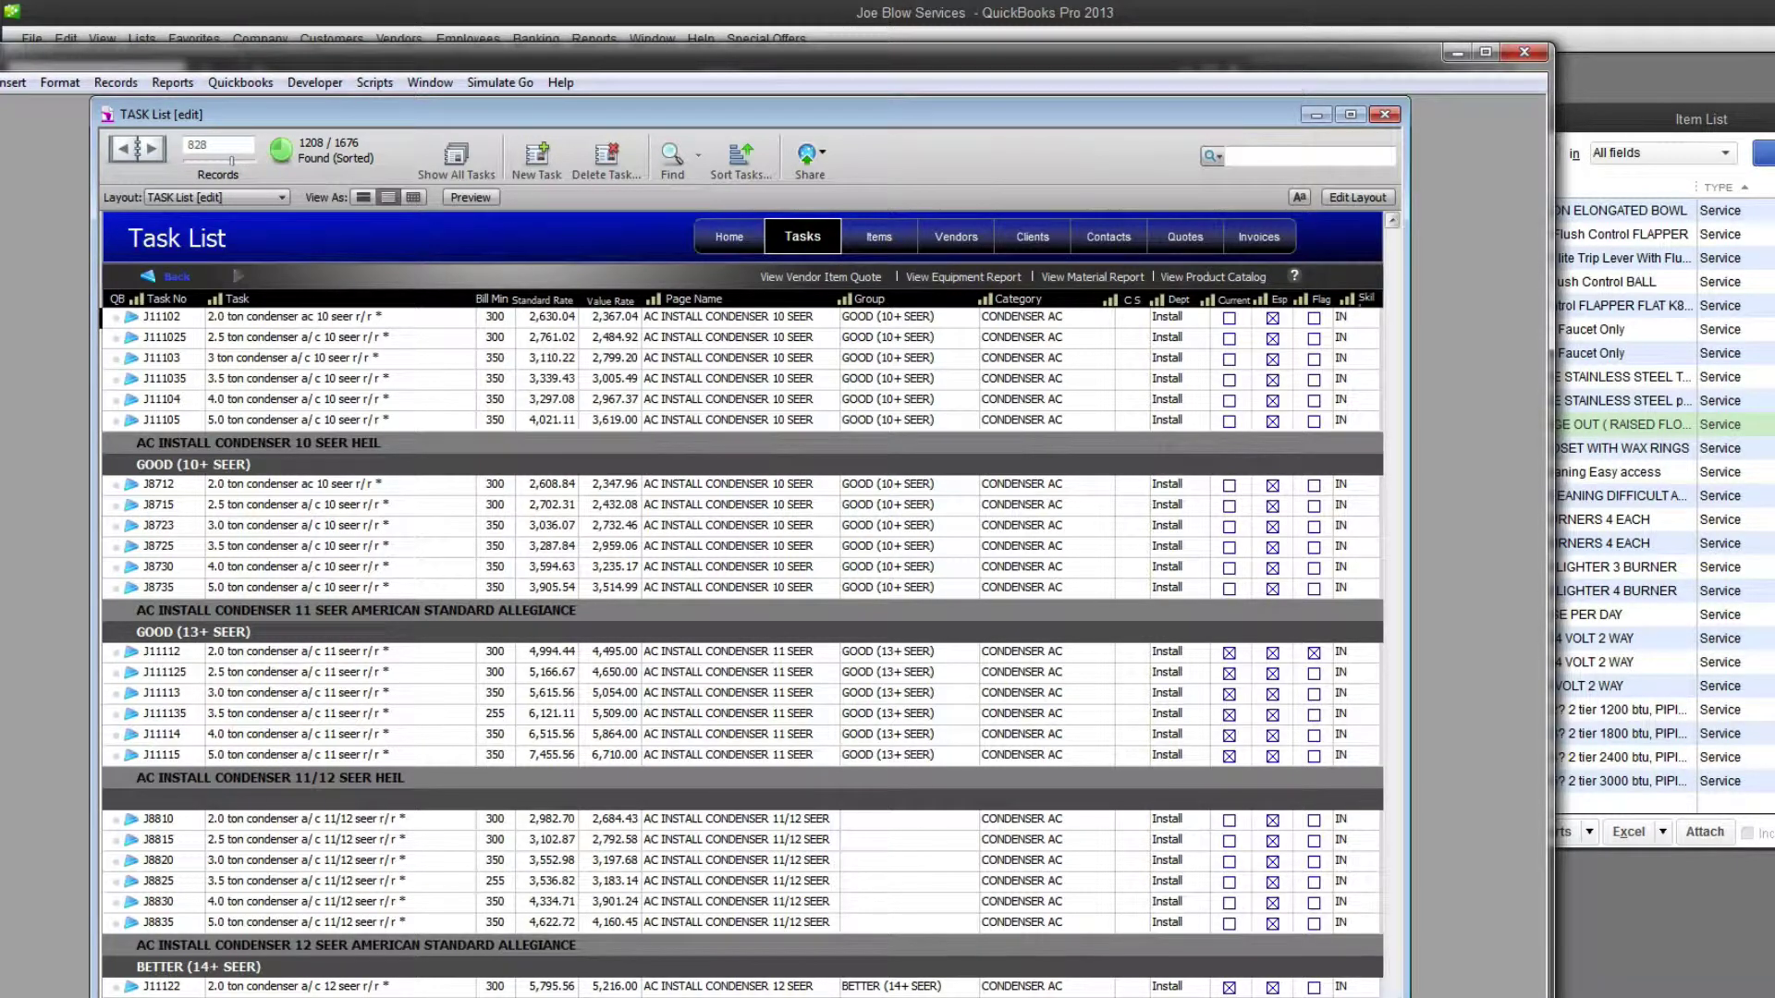
Step: Examine the unposted tasks by page name and group, from the AC condensers through the furnaces and wall heaters
{"action": "scroll", "coordinate": [1387, 991], "scroll_direction": "down", "scroll_amount": 10}
{"action": "scroll", "coordinate": [741, 653], "scroll_direction": "down", "scroll_amount": 10}
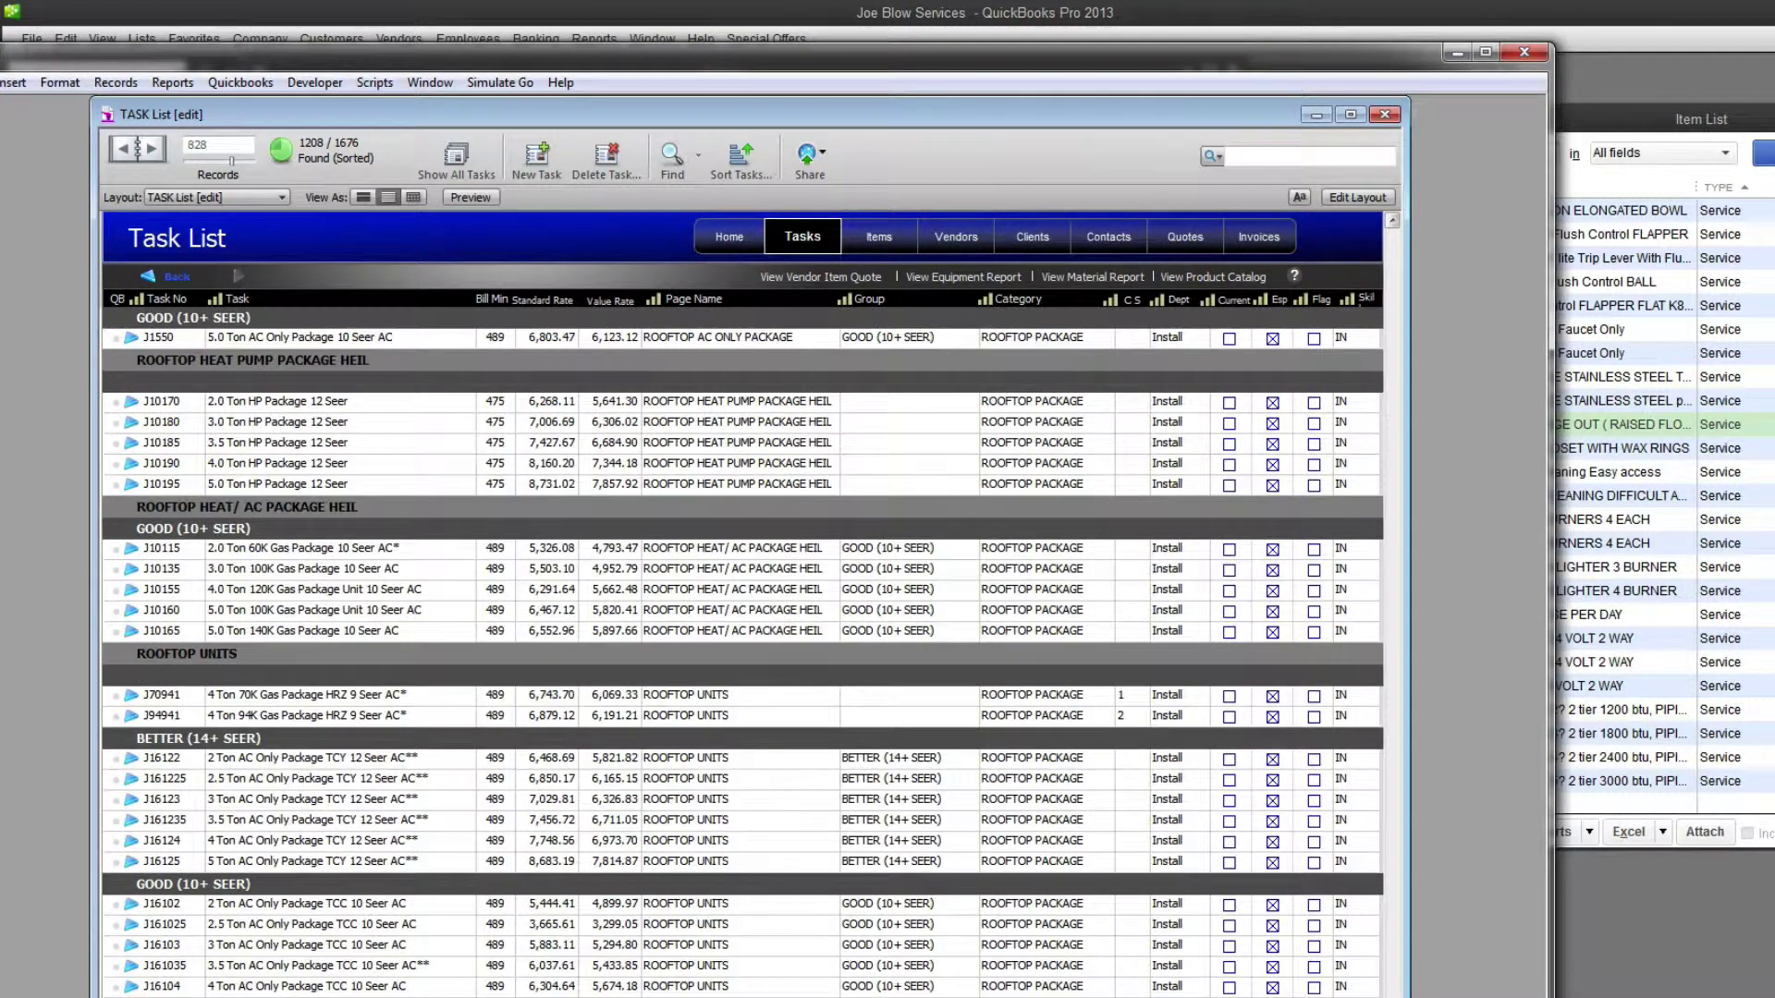
{"action": "scroll", "coordinate": [741, 652], "scroll_direction": "down", "scroll_amount": 5}
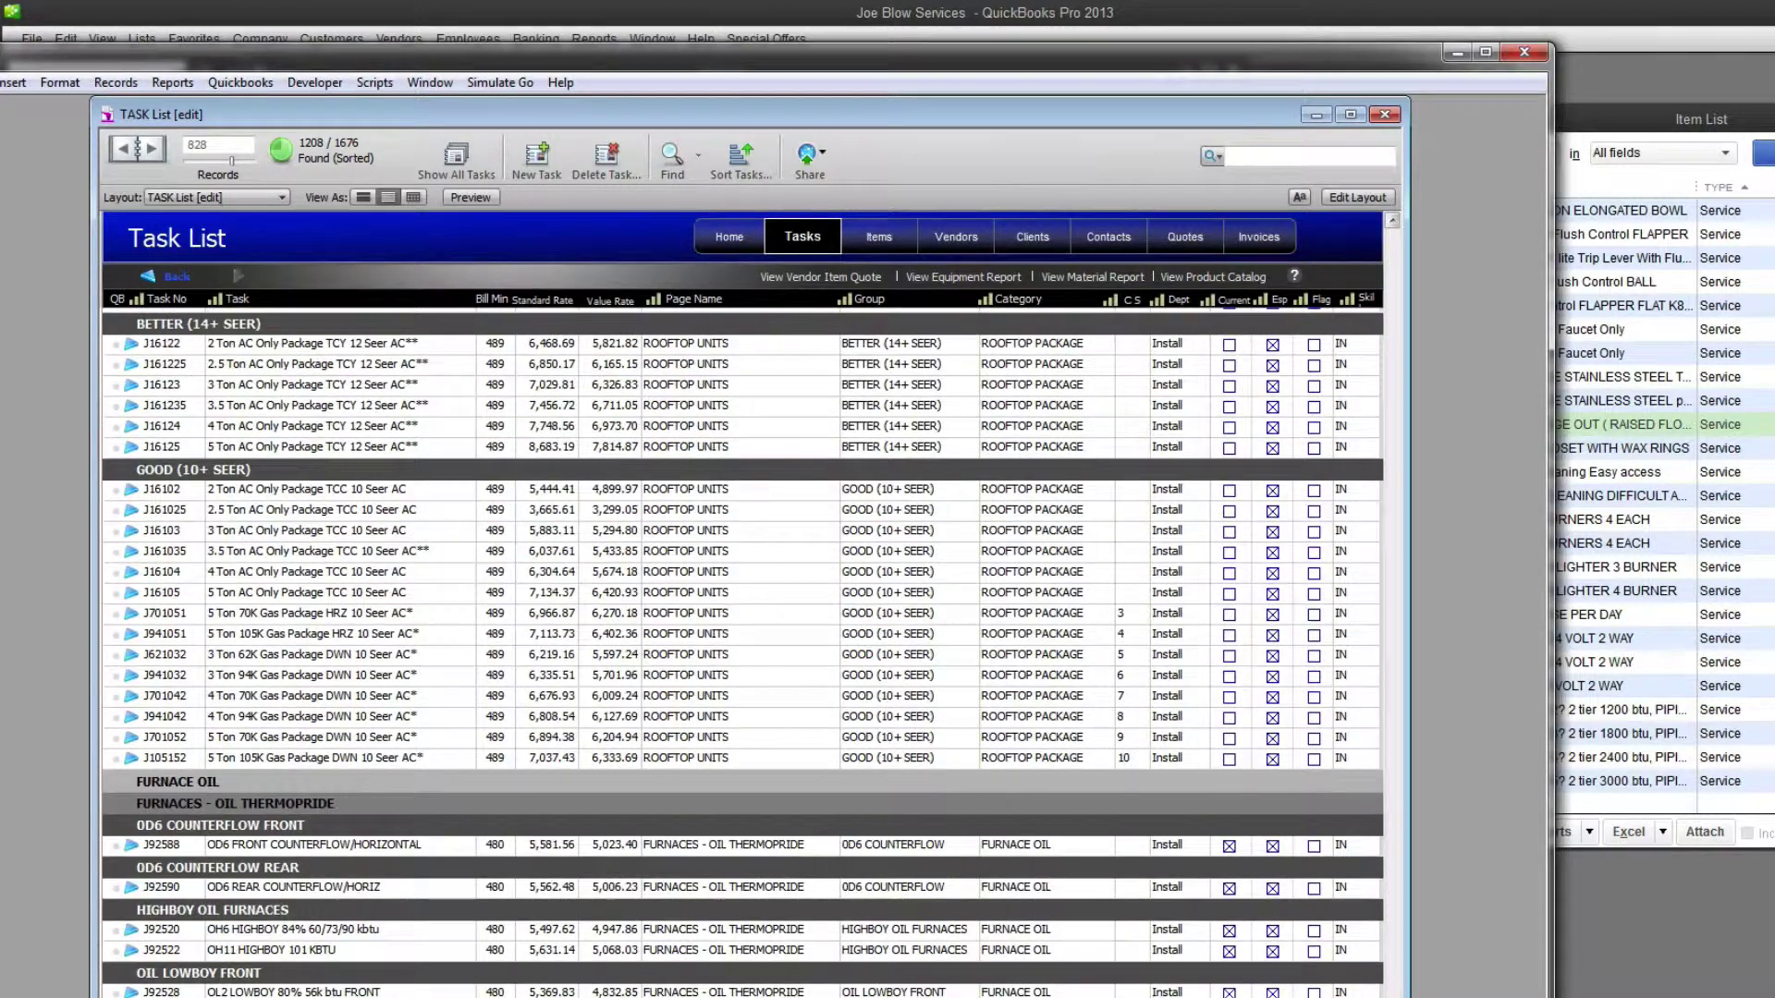
{"action": "scroll", "coordinate": [742, 653], "scroll_direction": "down", "scroll_amount": 5}
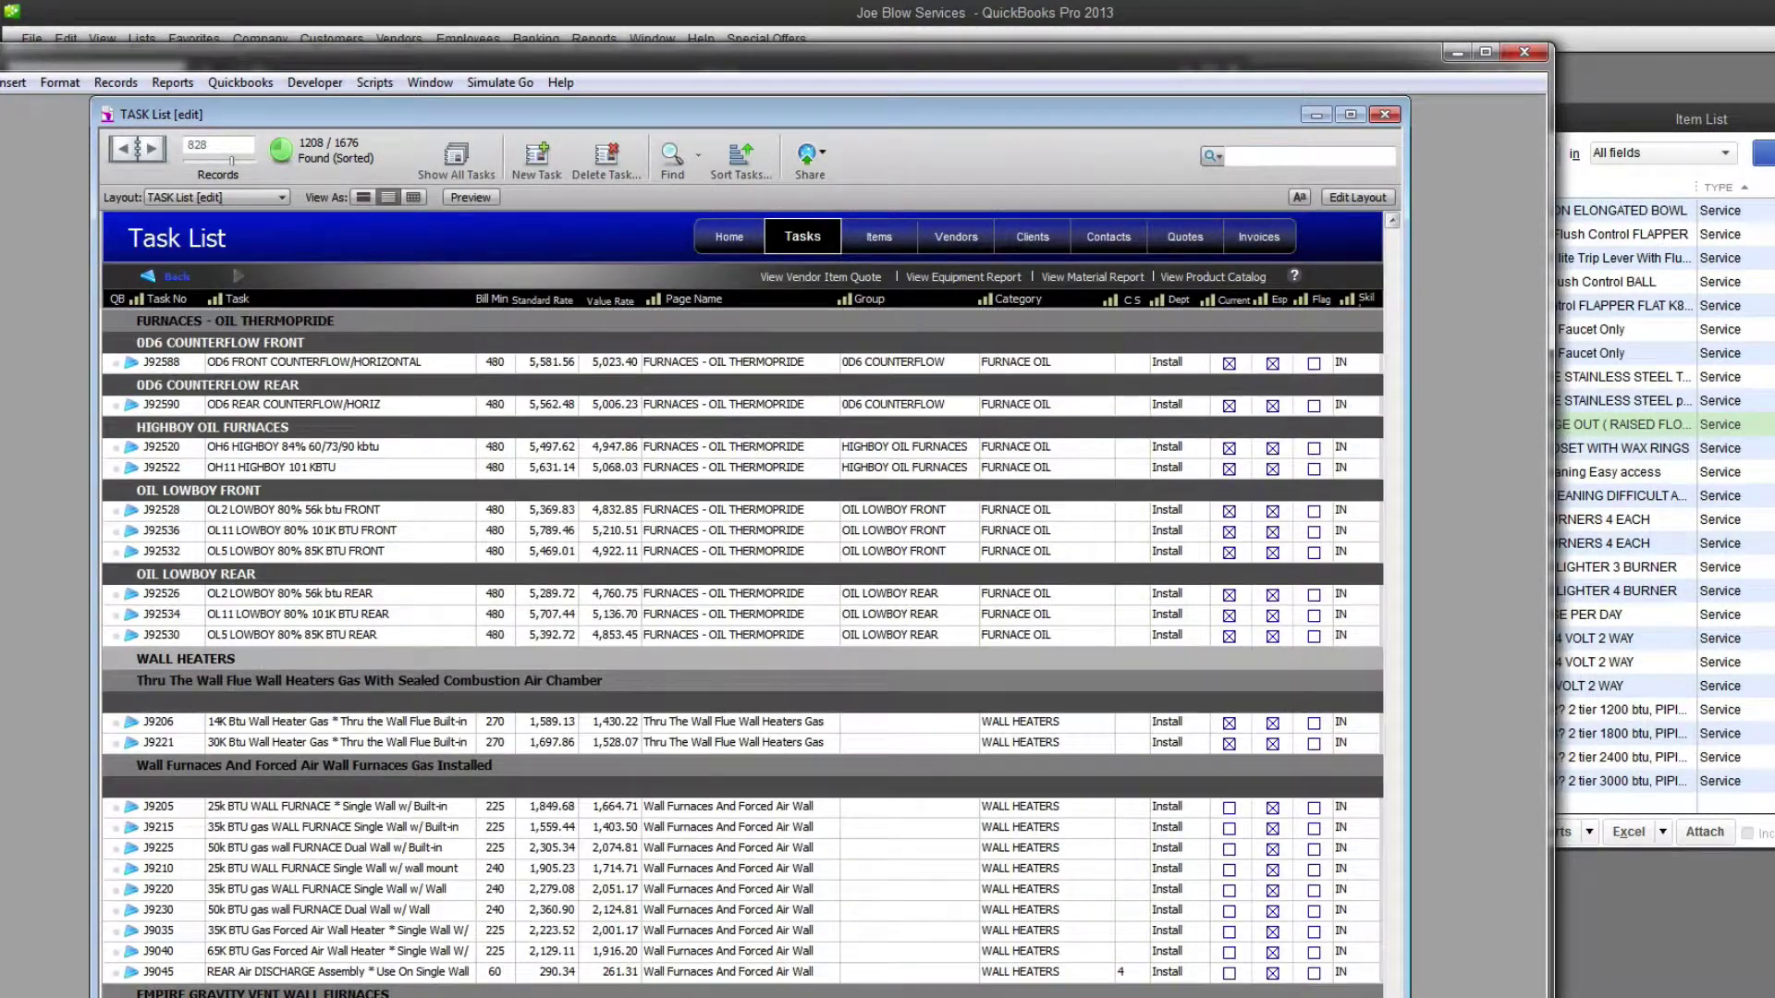
{"action": "scroll", "coordinate": [741, 653], "scroll_direction": "up", "scroll_amount": 10}
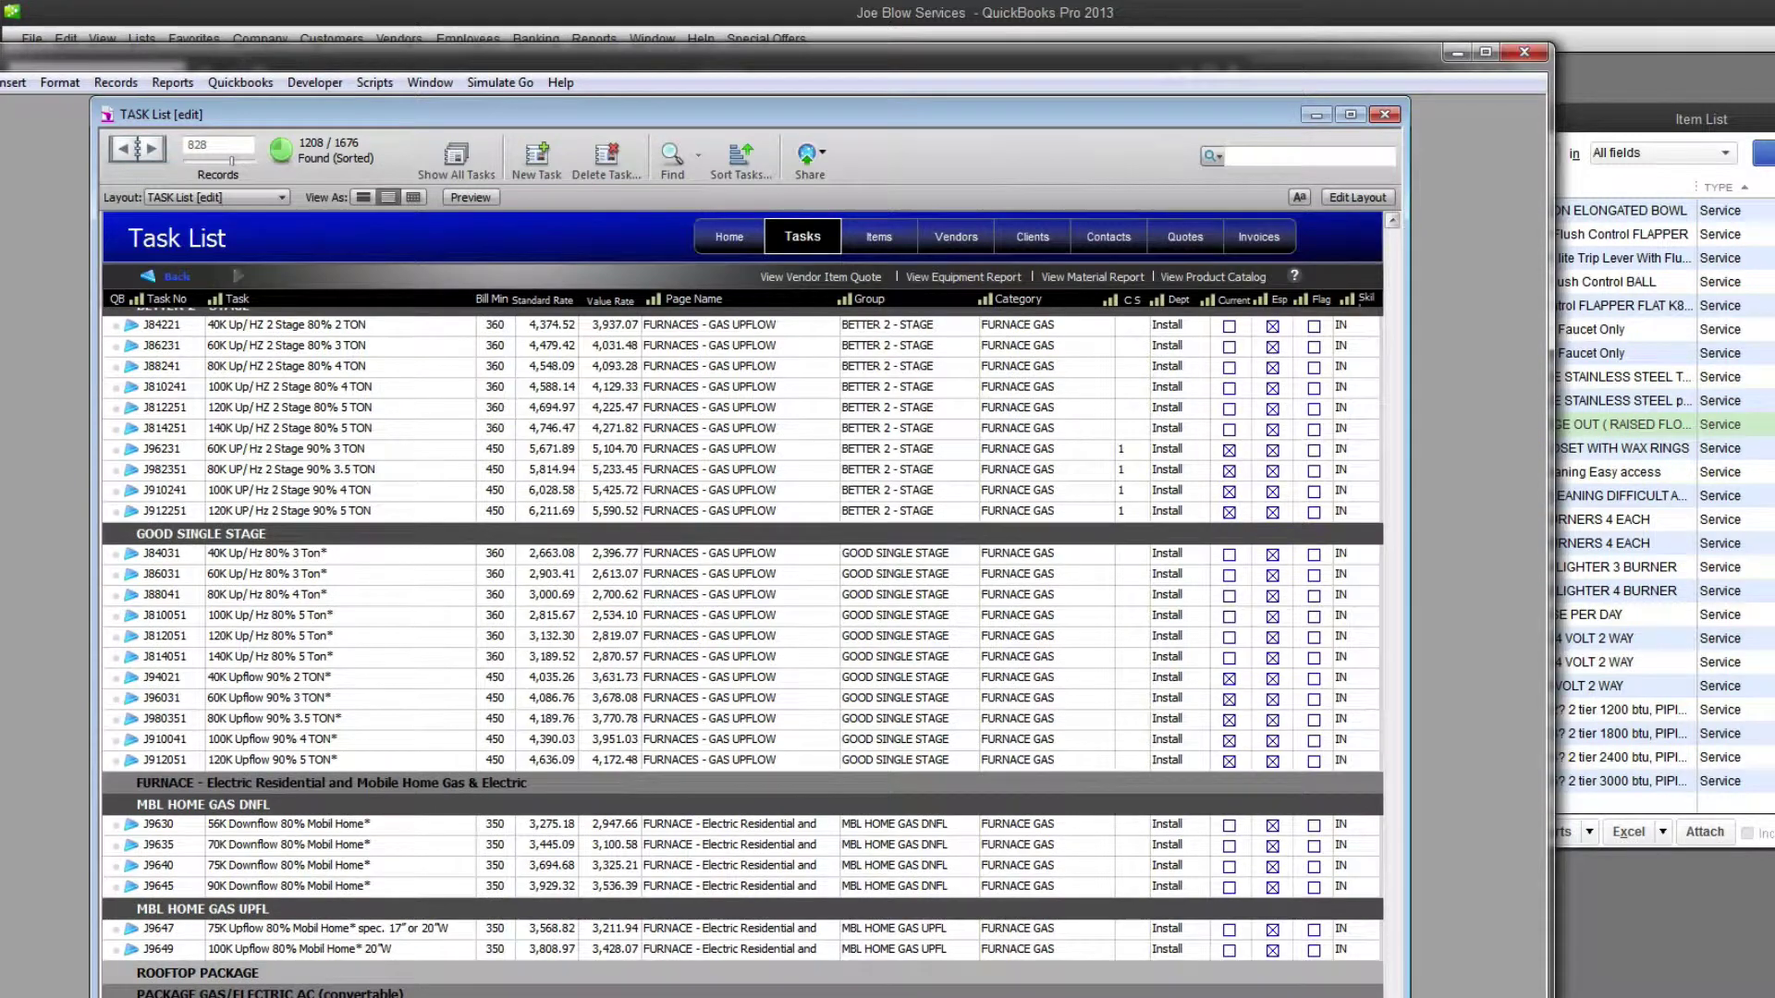
{"action": "scroll", "coordinate": [742, 653], "scroll_direction": "down", "scroll_amount": 10}
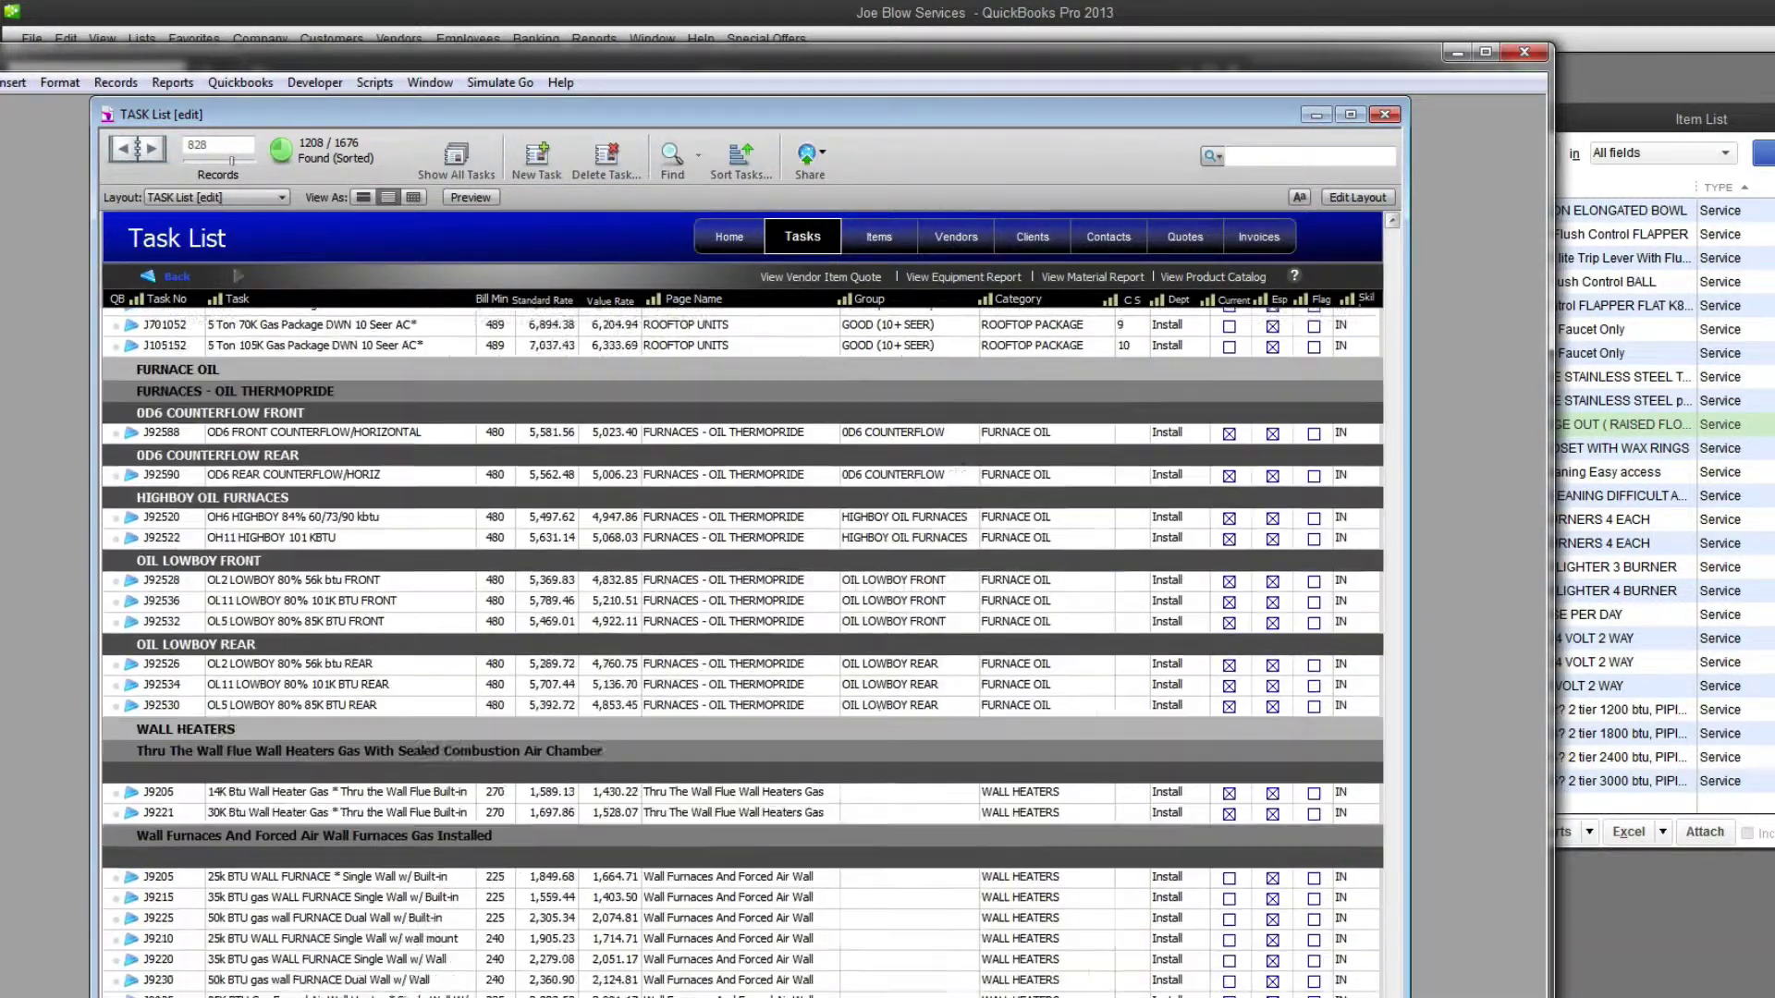
{"action": "scroll", "coordinate": [741, 653], "scroll_direction": "down", "scroll_amount": 1}
{"action": "scroll", "coordinate": [741, 653], "scroll_direction": "up", "scroll_amount": 4}
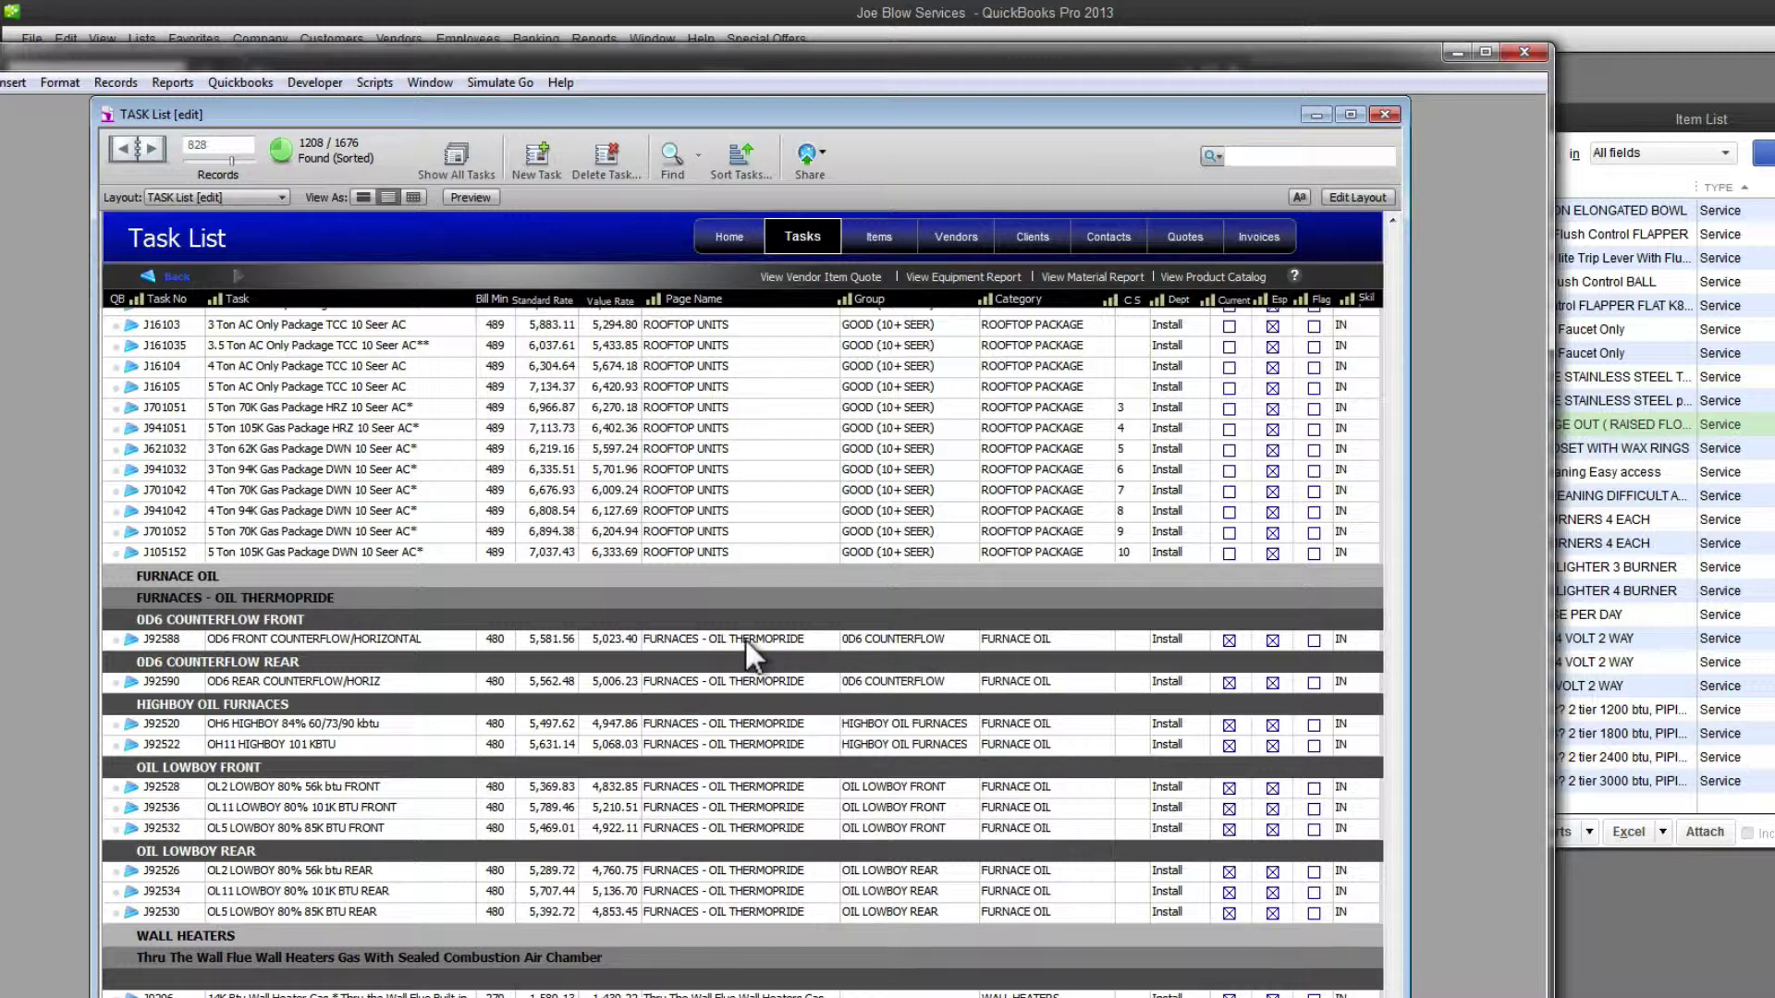
{"action": "key", "text": "ctrl+f"}
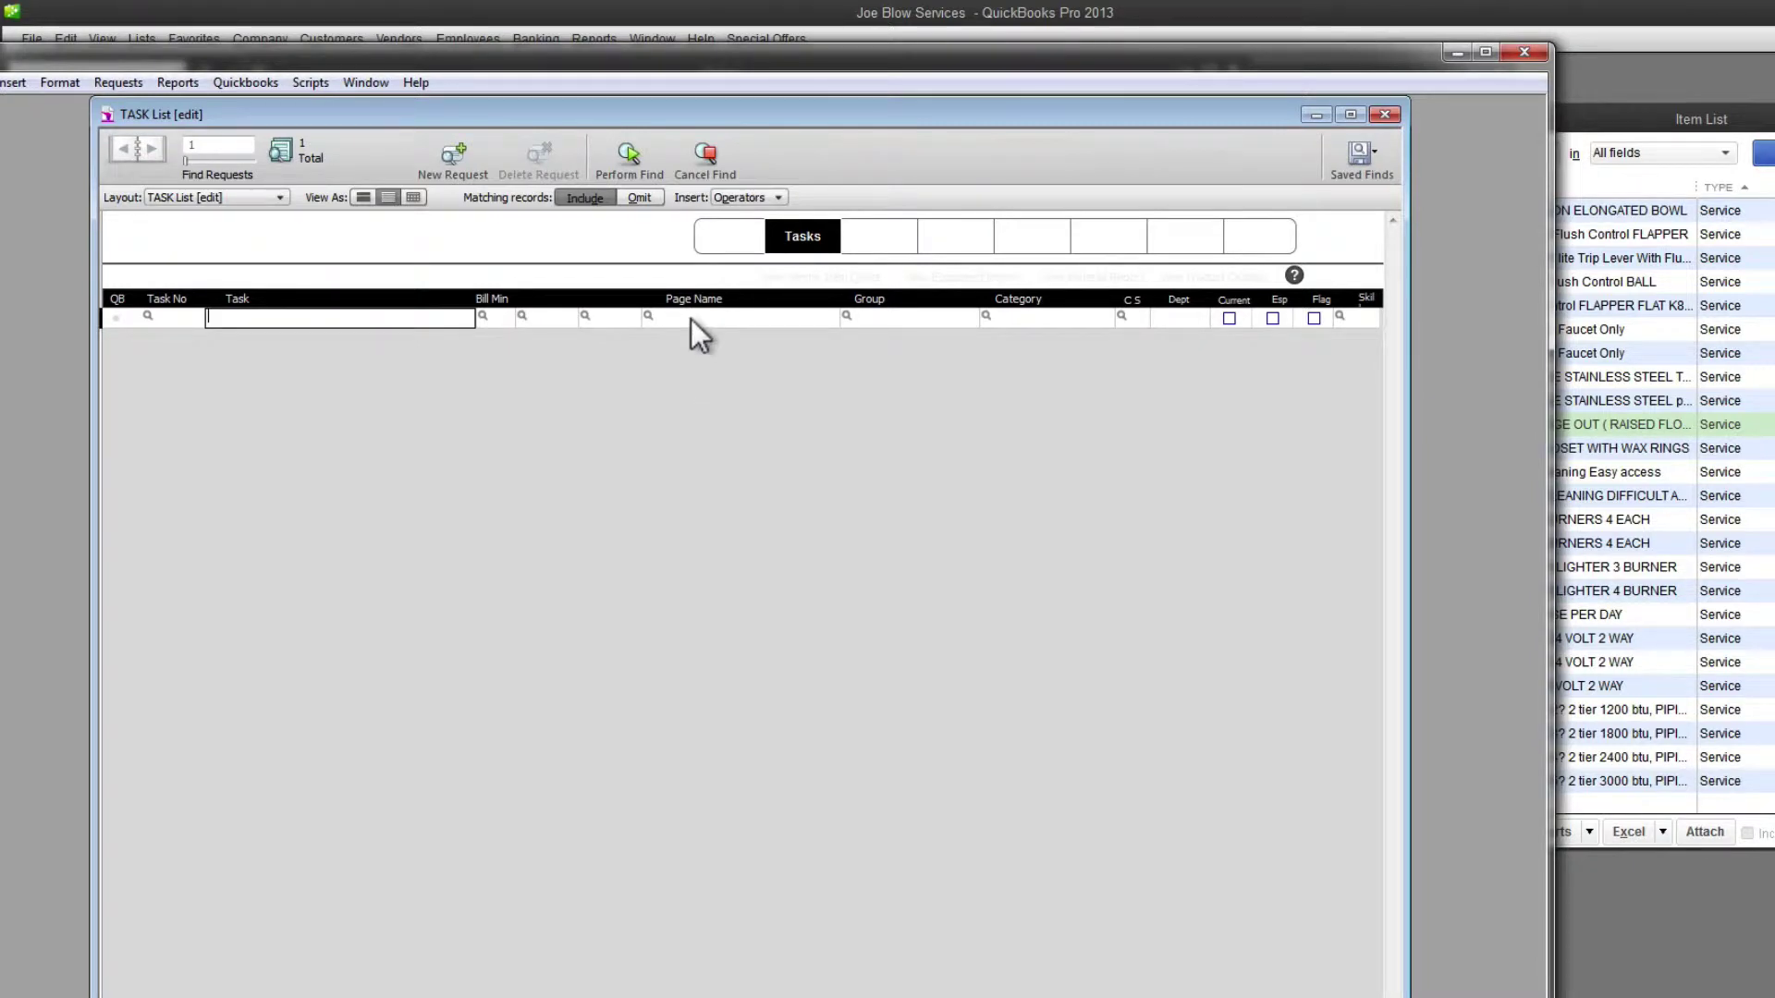
{"action": "key", "text": "Escape"}
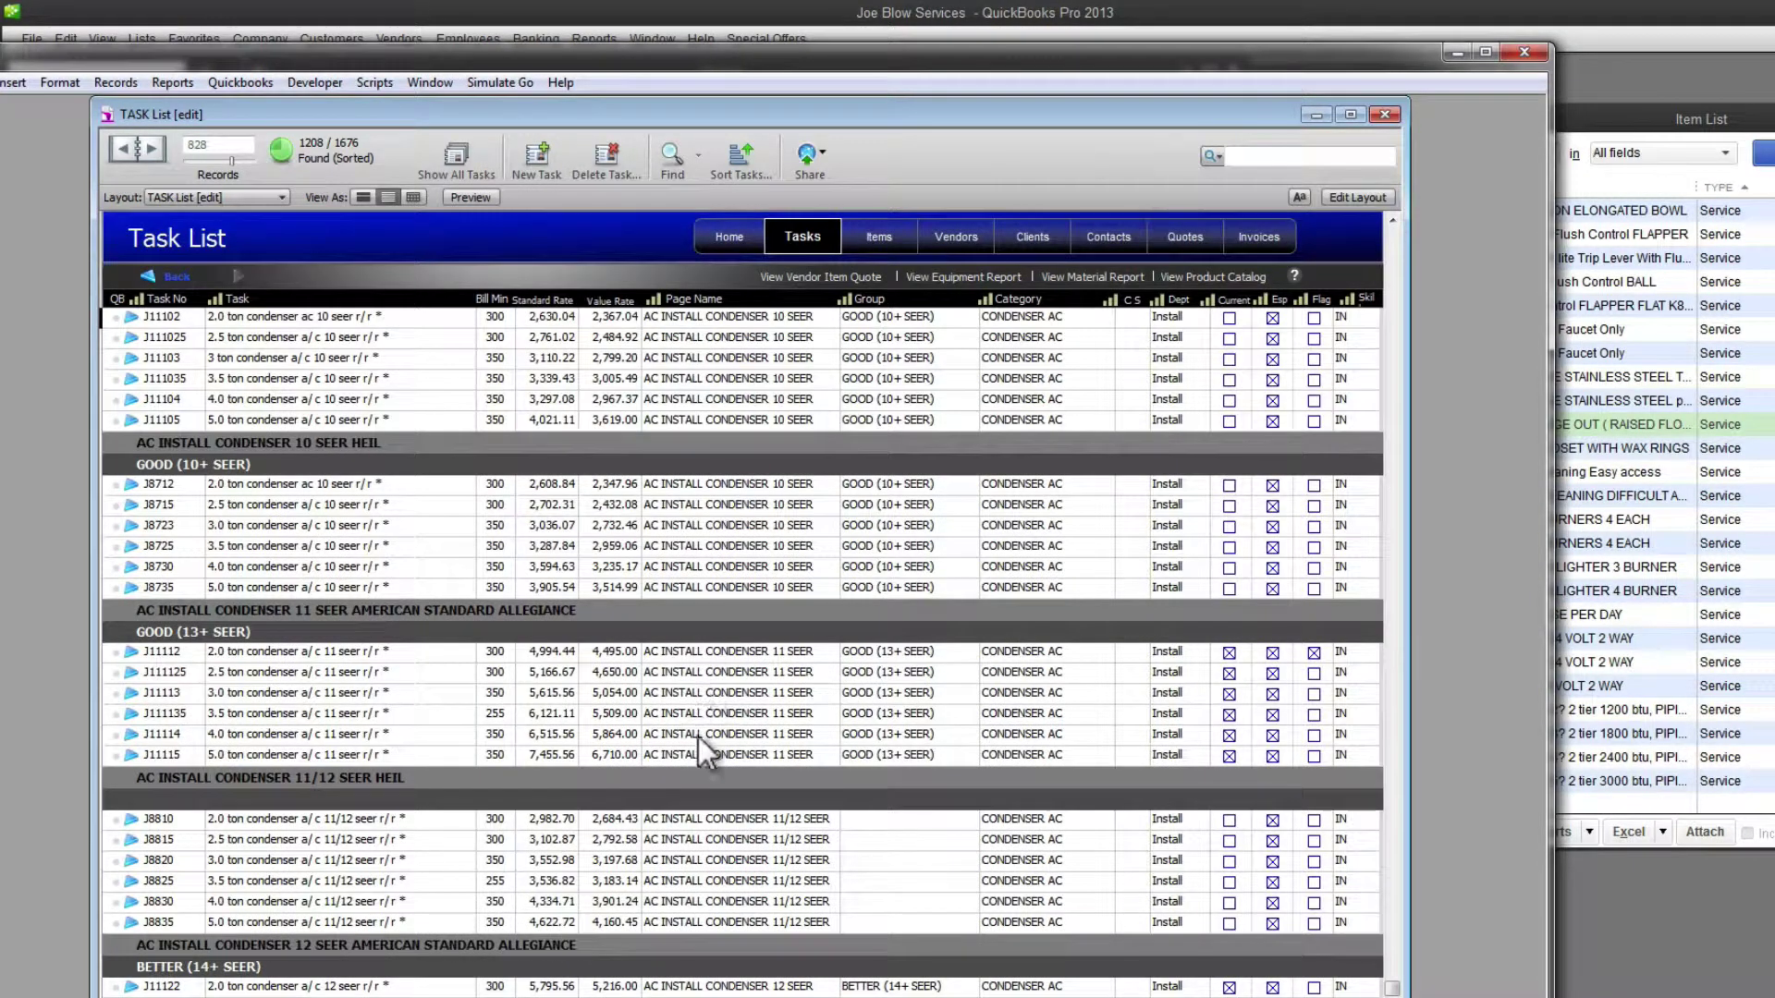
{"action": "scroll", "coordinate": [698, 740], "scroll_direction": "down", "scroll_amount": 10}
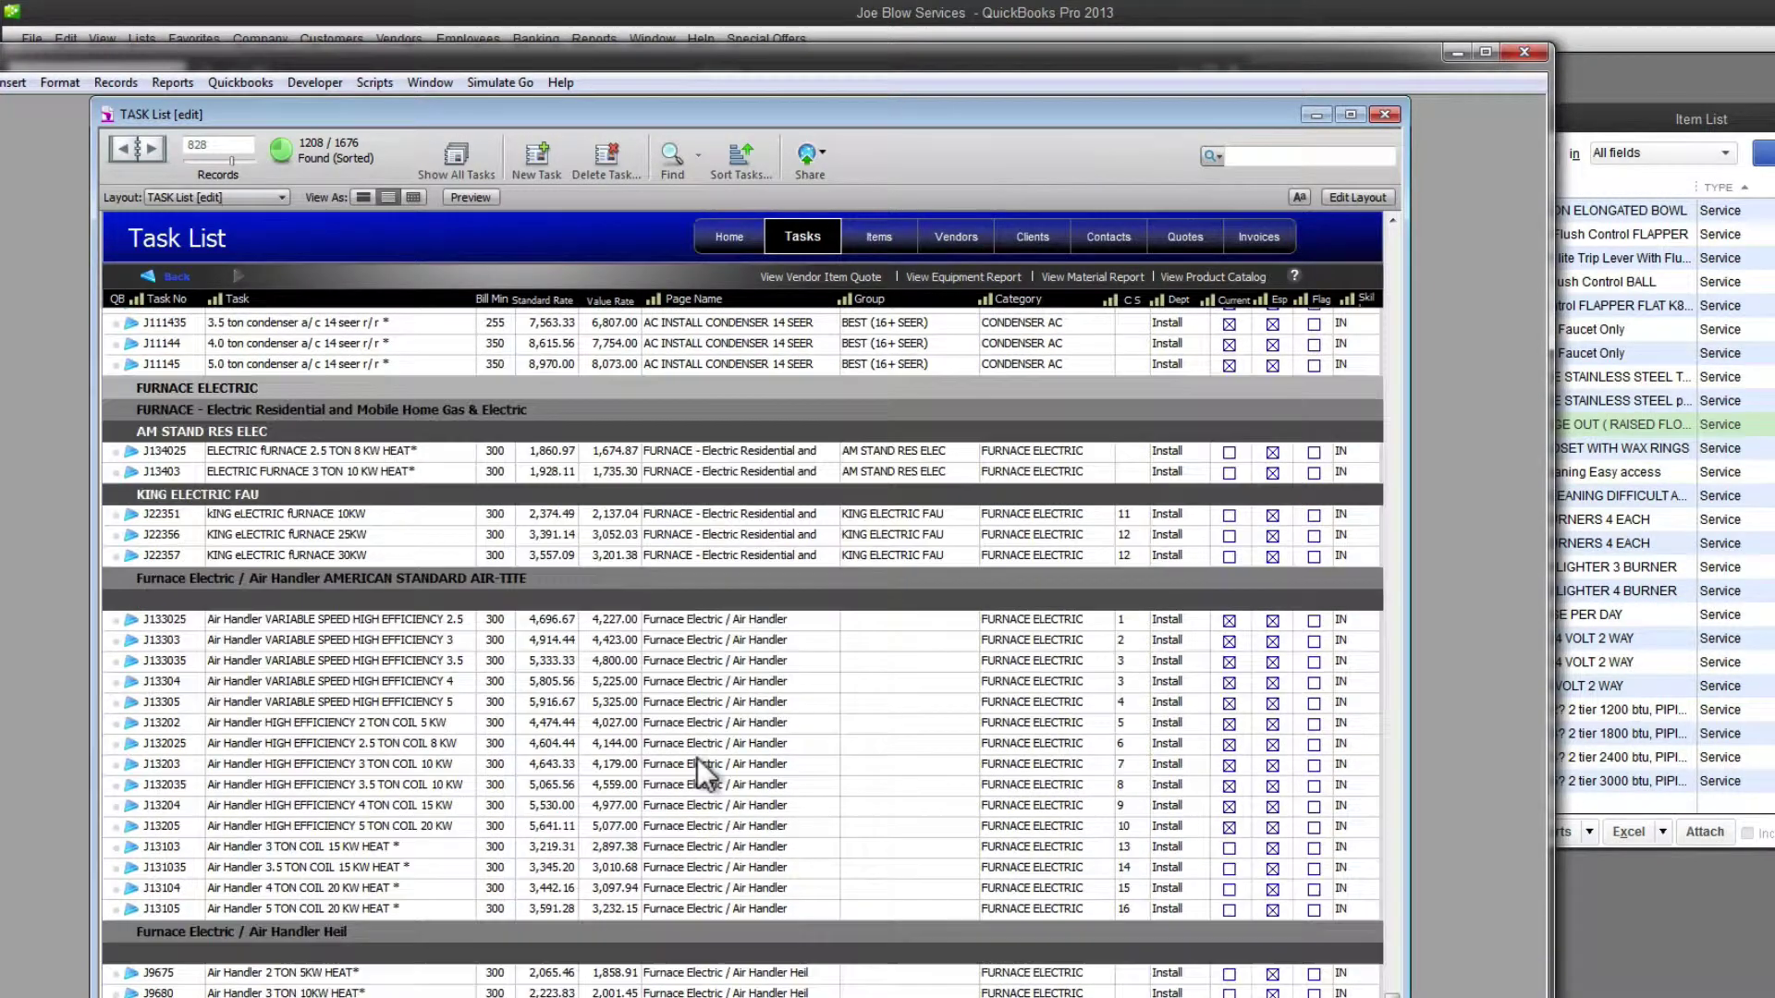
{"action": "scroll", "coordinate": [697, 758], "scroll_direction": "down", "scroll_amount": 8}
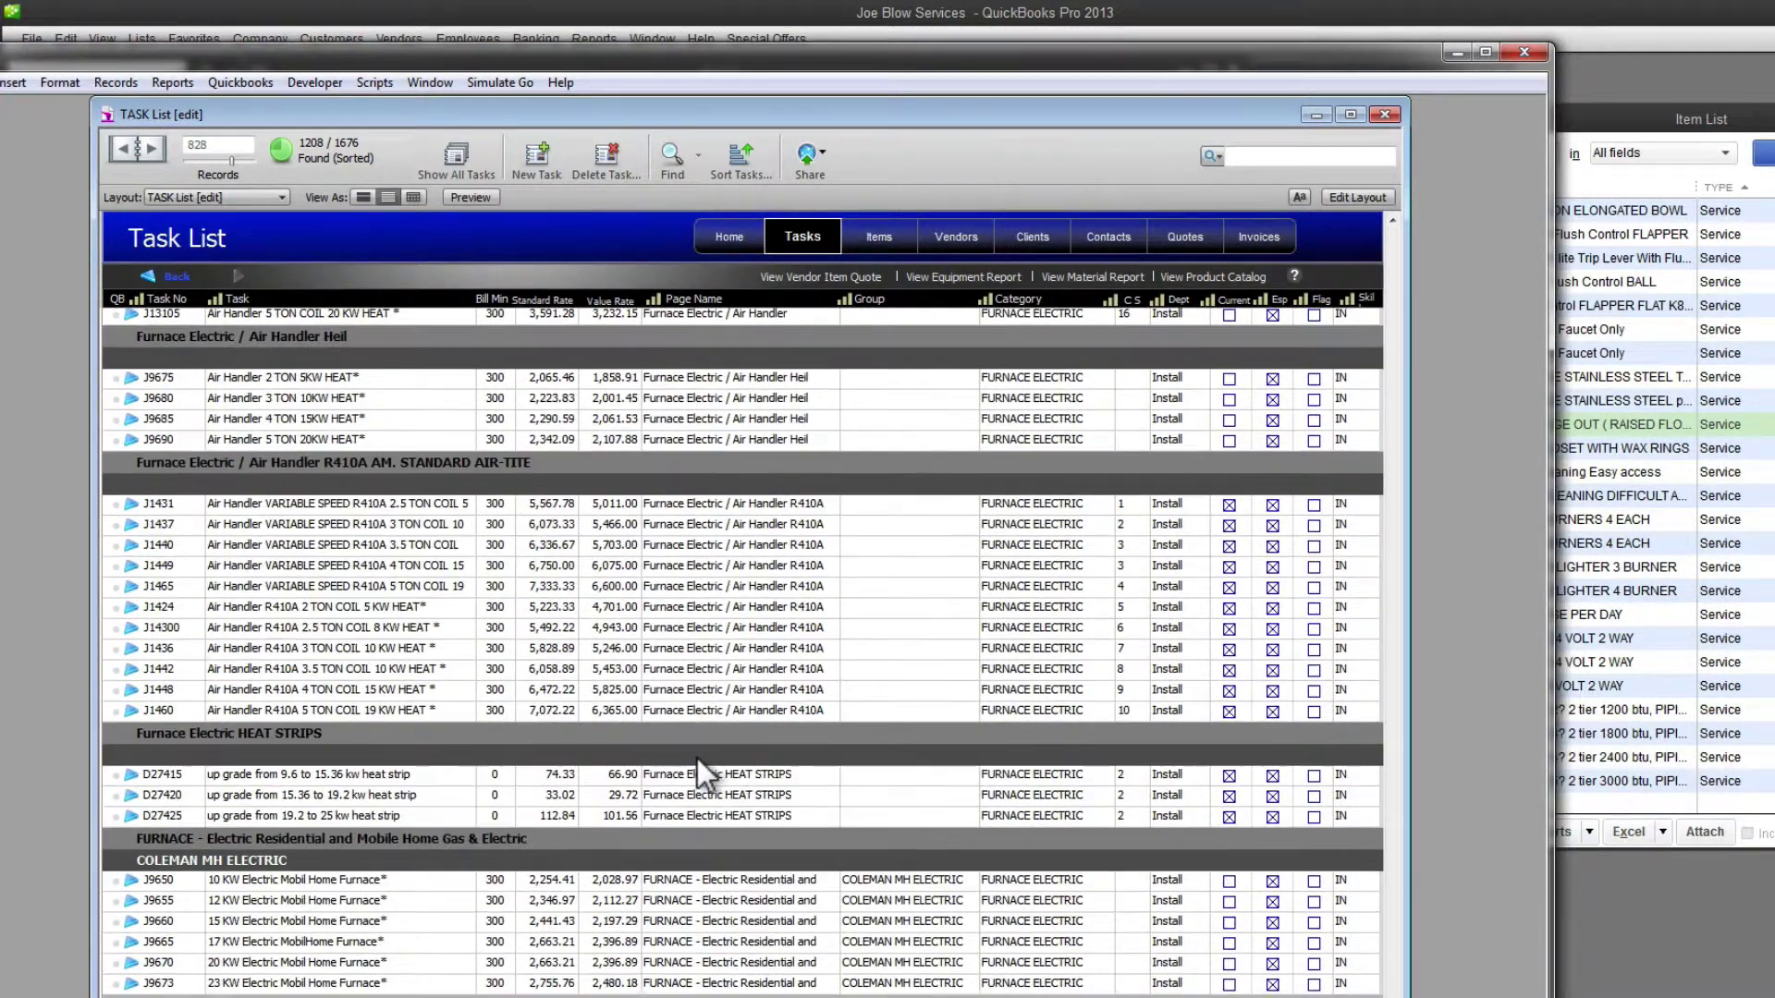
{"action": "scroll", "coordinate": [697, 758], "scroll_direction": "down", "scroll_amount": 7}
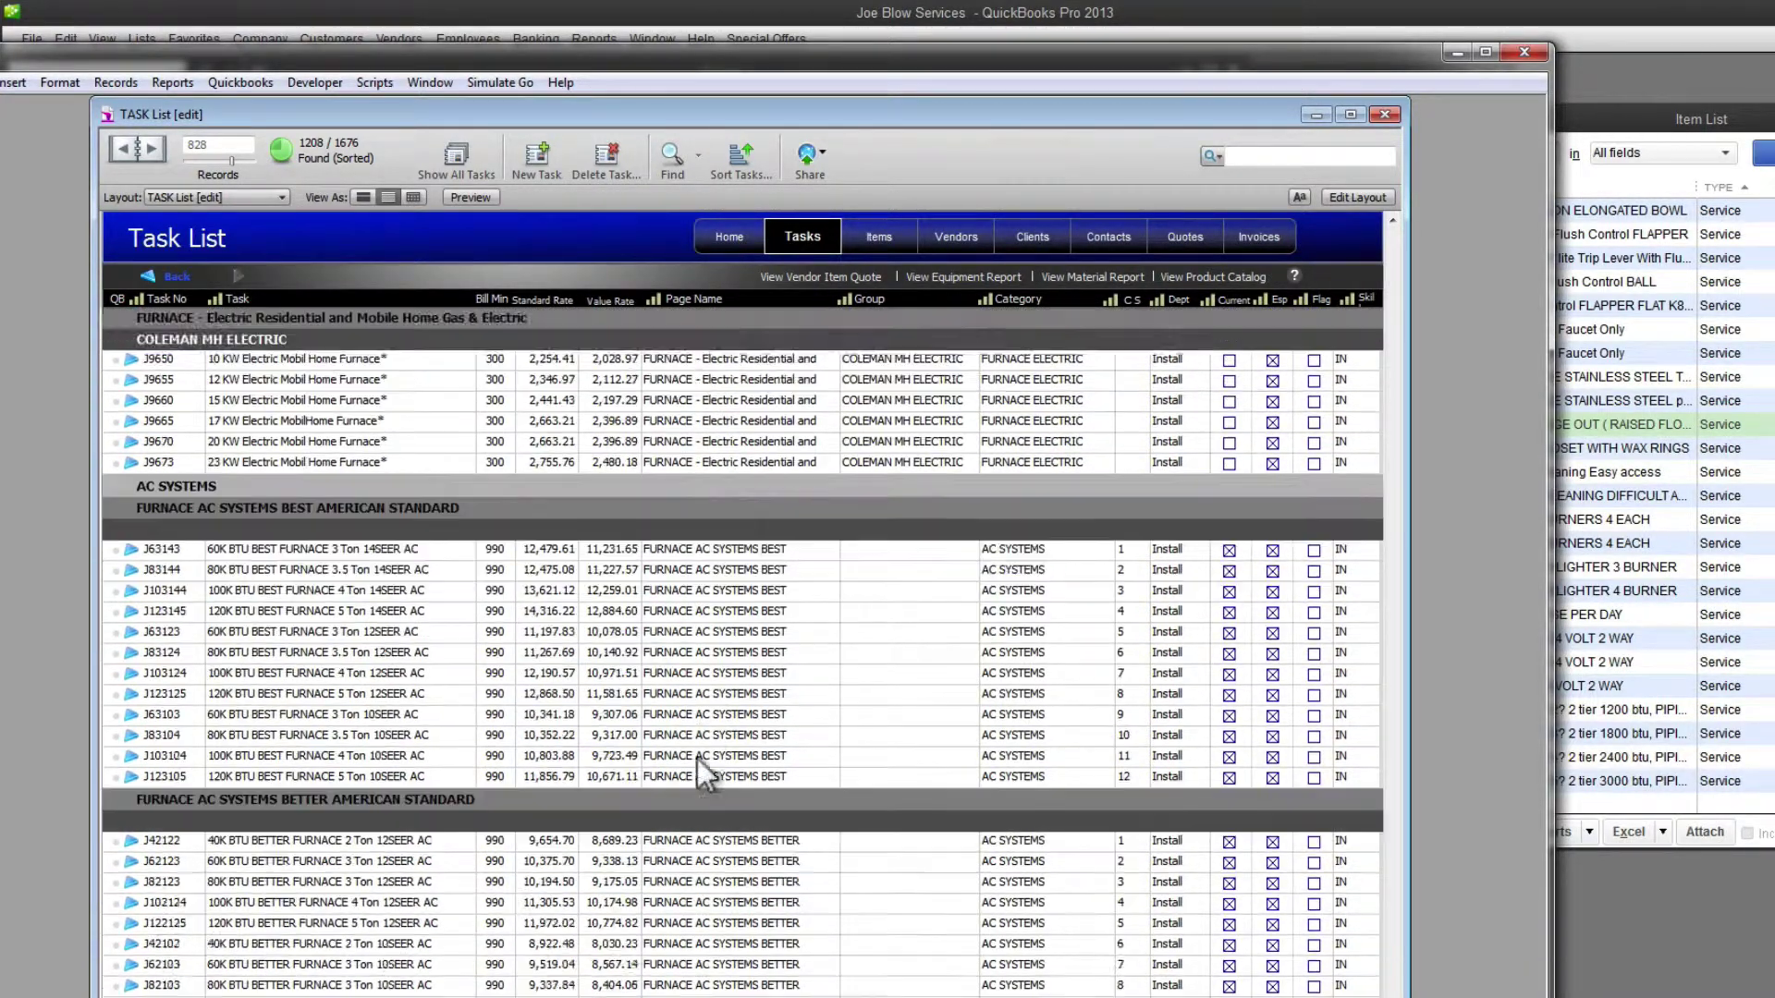
{"action": "scroll", "coordinate": [697, 758], "scroll_direction": "down", "scroll_amount": 10}
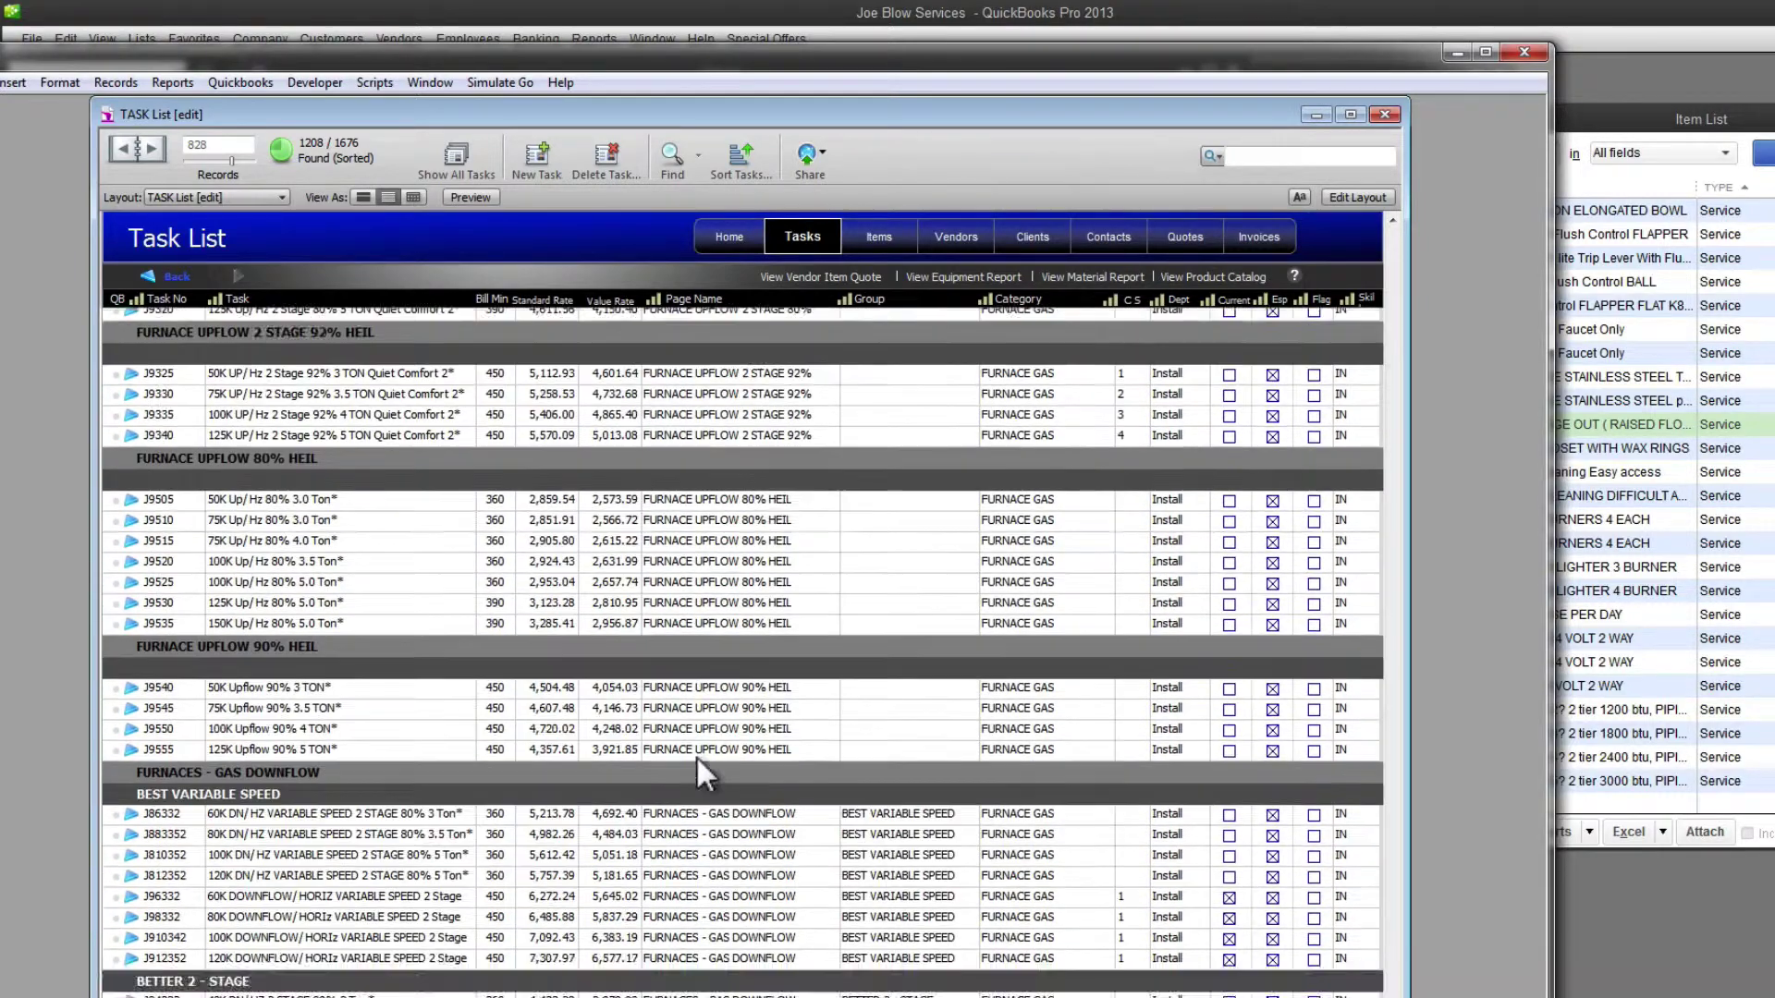
{"action": "scroll", "coordinate": [697, 758], "scroll_direction": "down", "scroll_amount": 8}
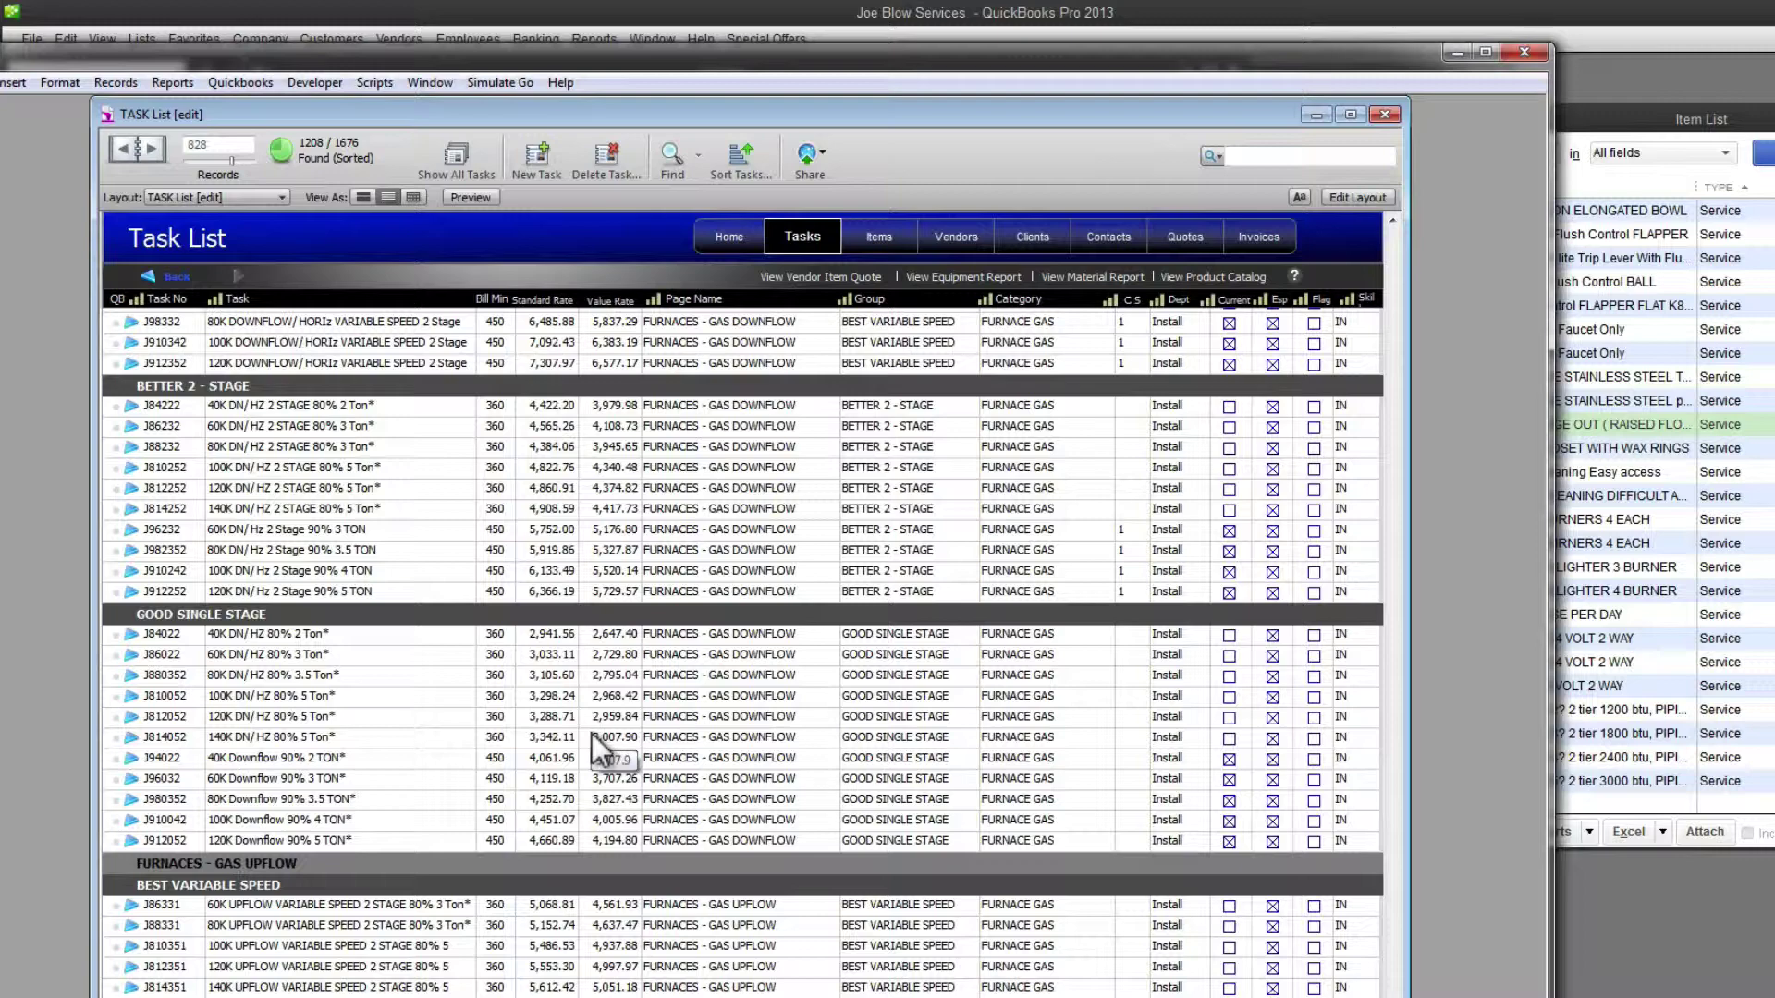
{"action": "scroll", "coordinate": [591, 734], "scroll_direction": "up", "scroll_amount": 2}
{"action": "scroll", "coordinate": [591, 734], "scroll_direction": "up", "scroll_amount": 1}
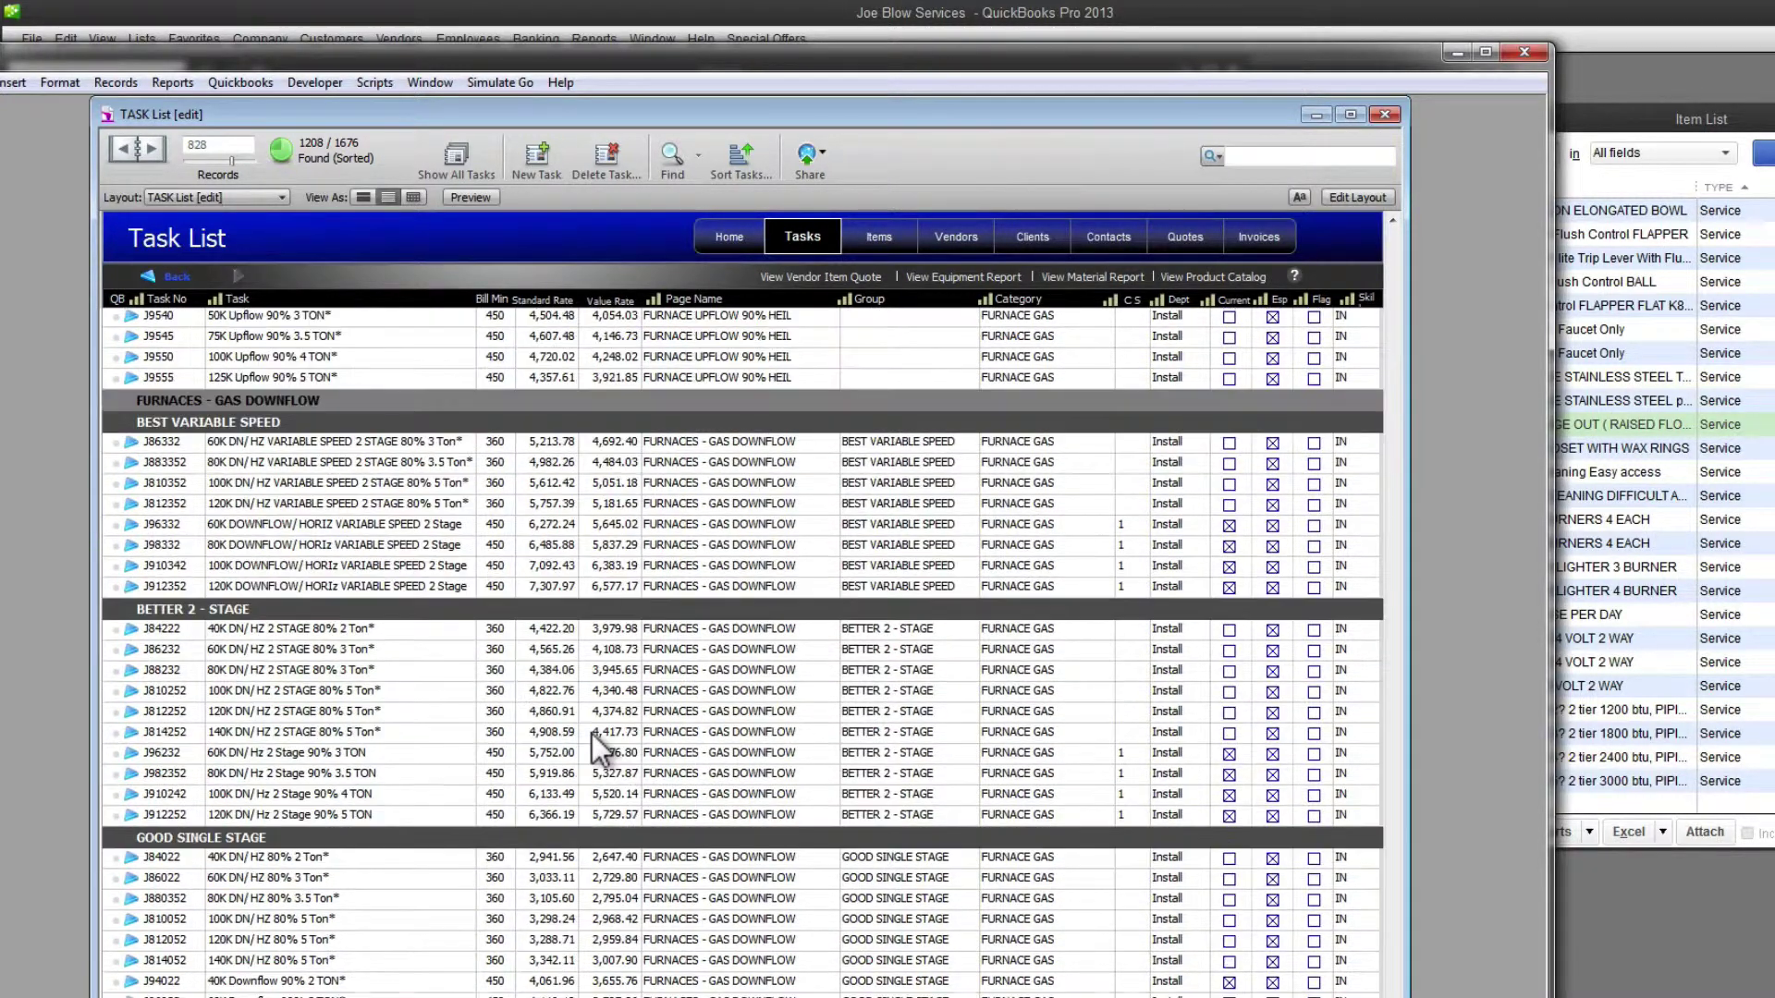
Step: Find all tasks with the page name FURNACES - GAS DOWNFLOW and show the first one in detail view
{"action": "left_click", "coordinate": [663, 442]}
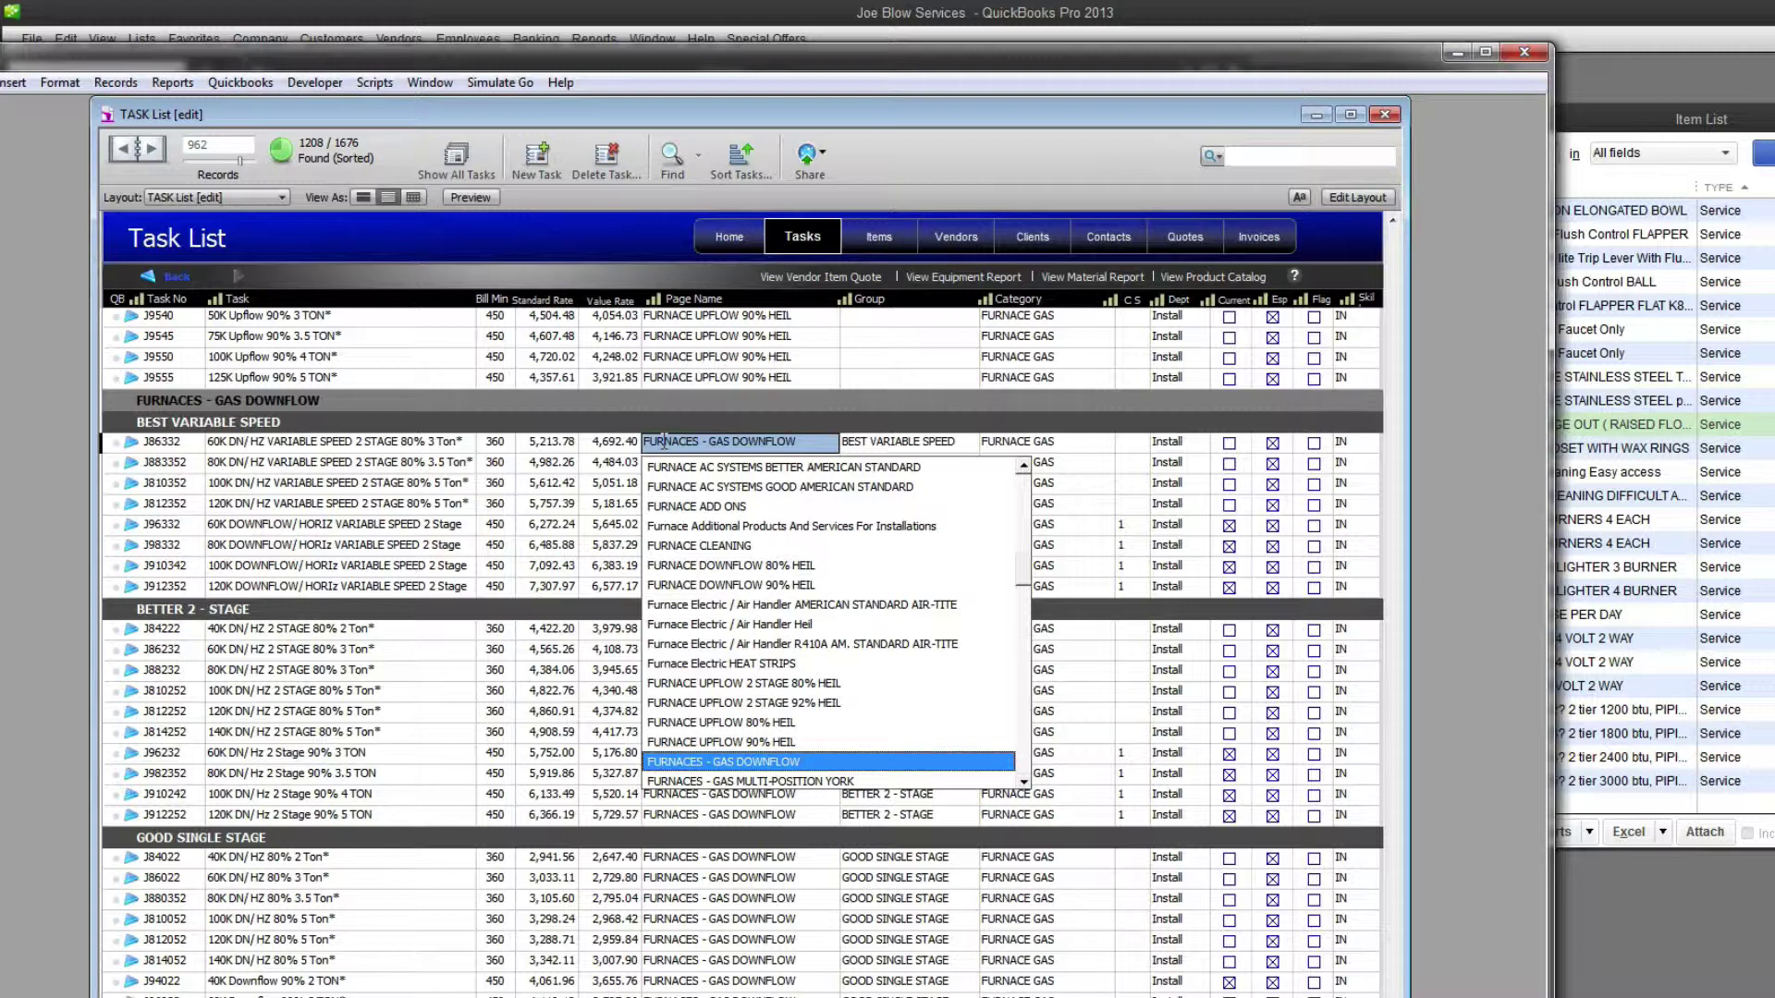
{"action": "left_click", "coordinate": [664, 441]}
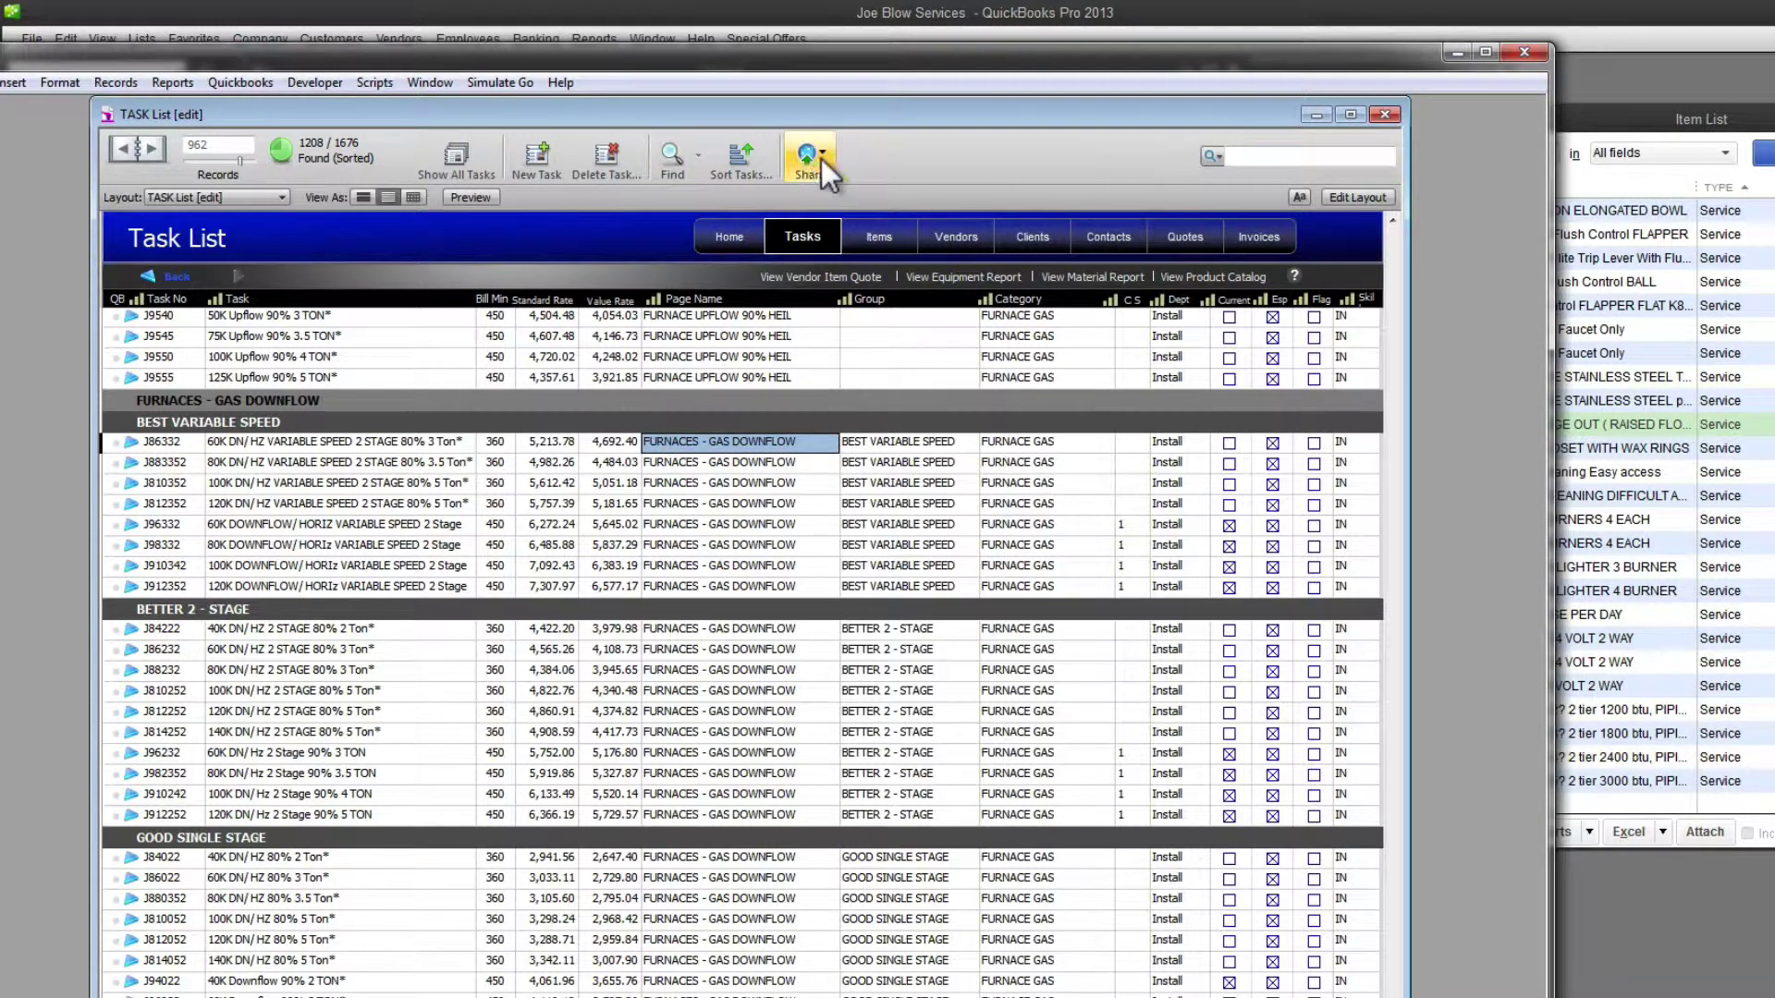
{"action": "left_click", "coordinate": [673, 162]}
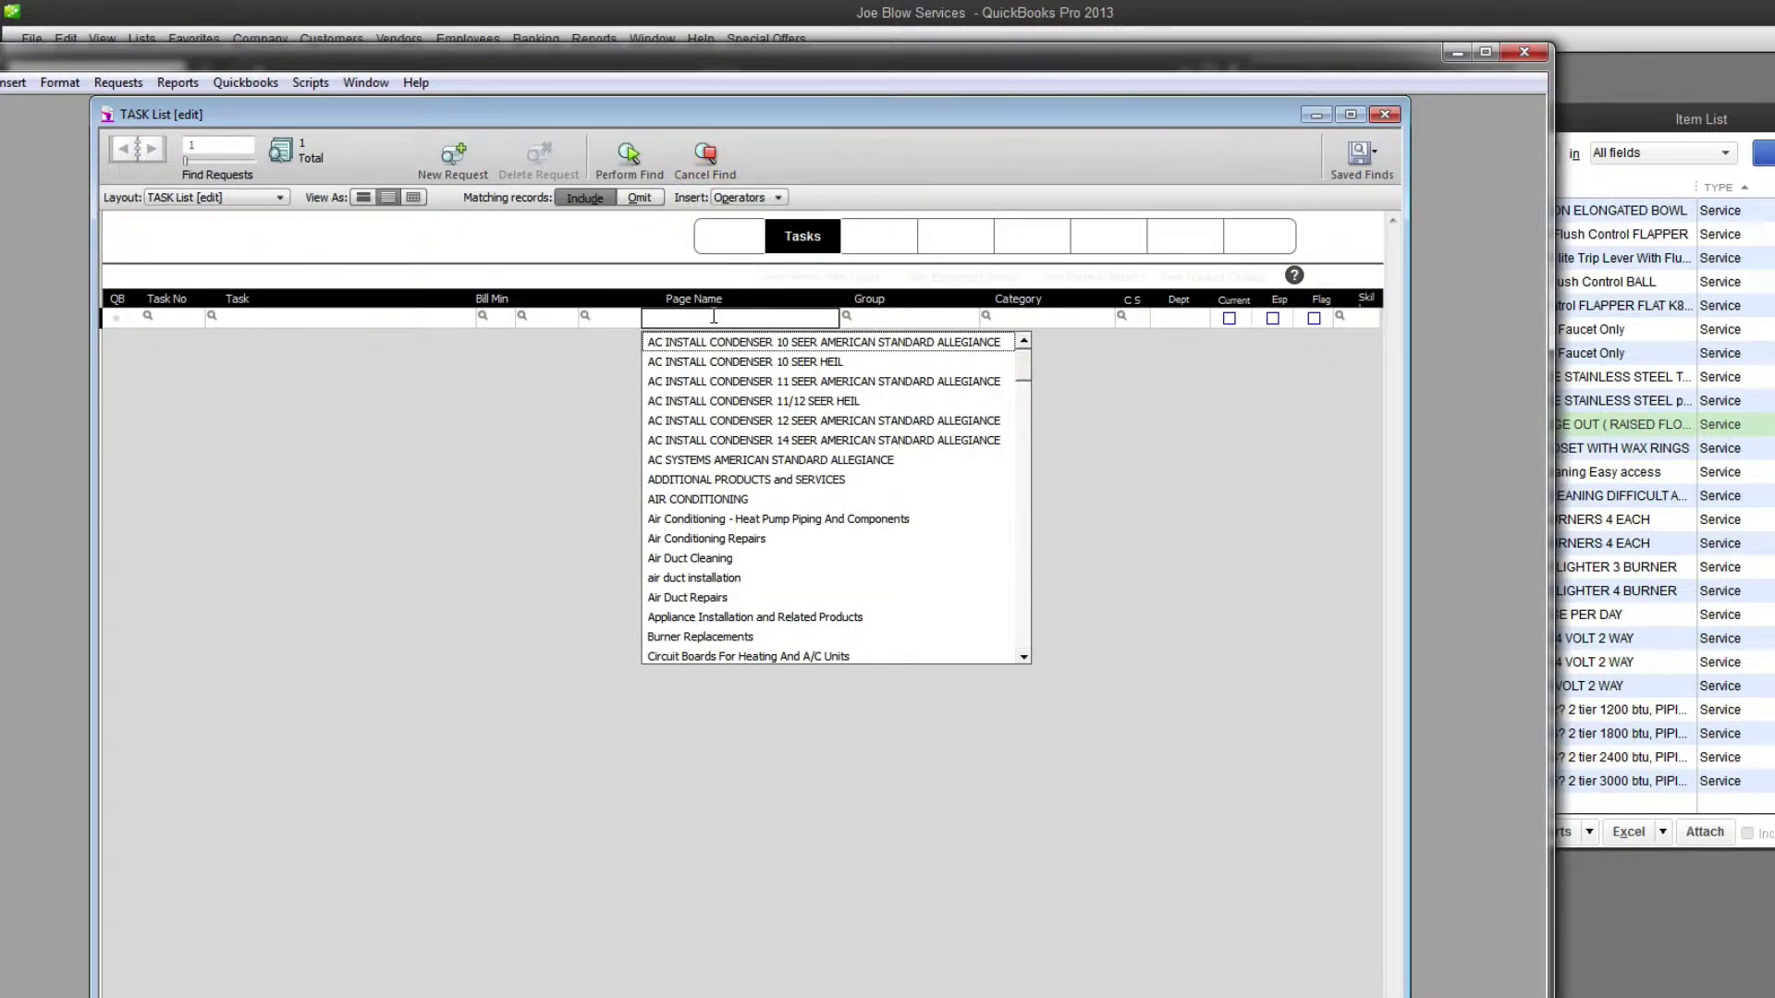
{"action": "type", "text": "FURNACES - GAS DOWNFLOW"}
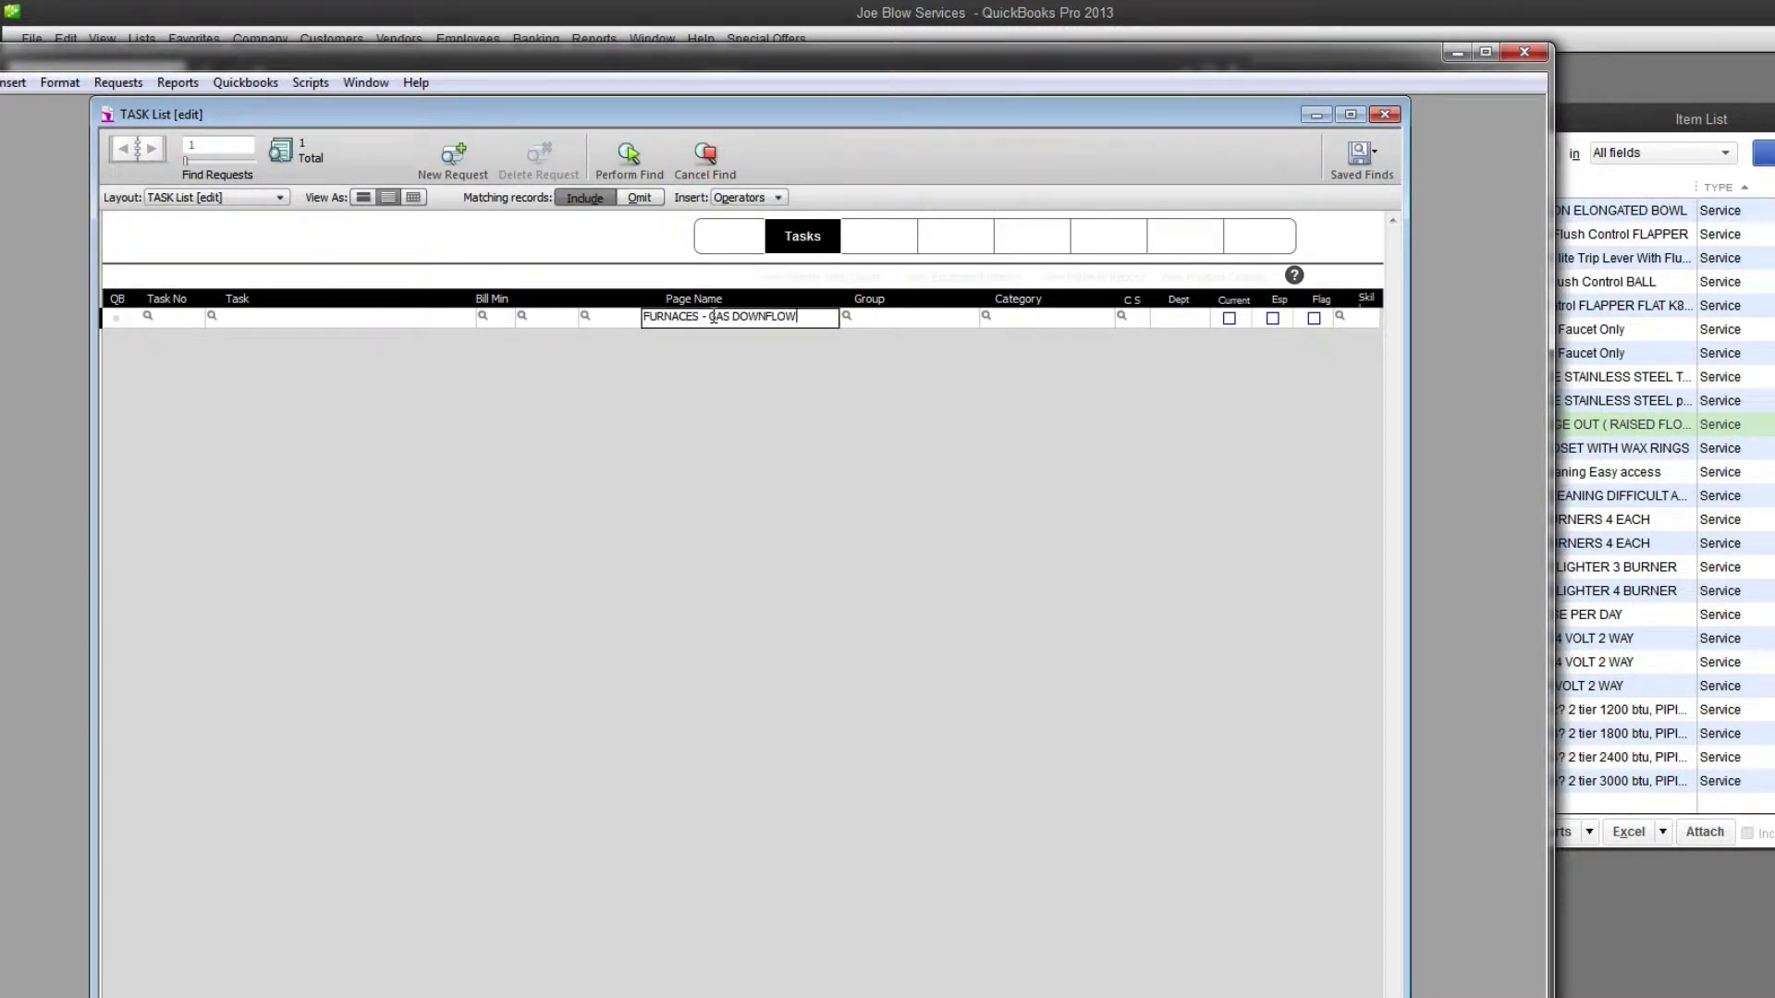
{"action": "key", "text": "Return"}
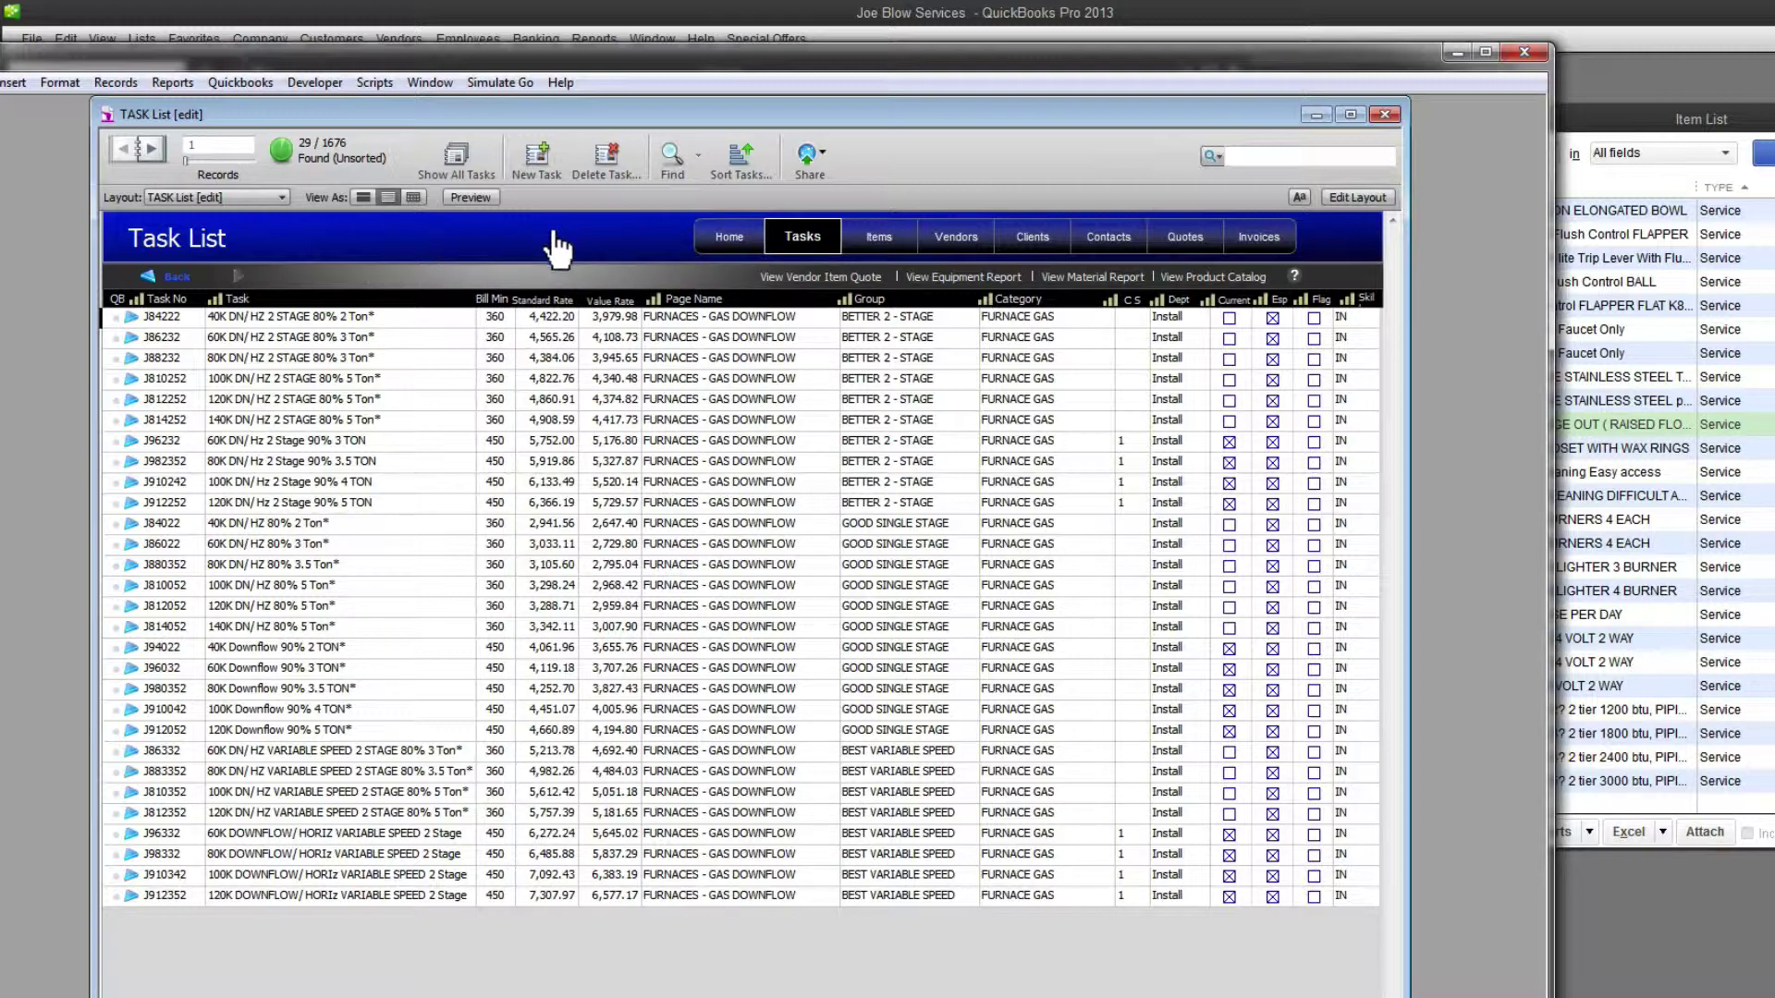
{"action": "left_click", "coordinate": [360, 196]}
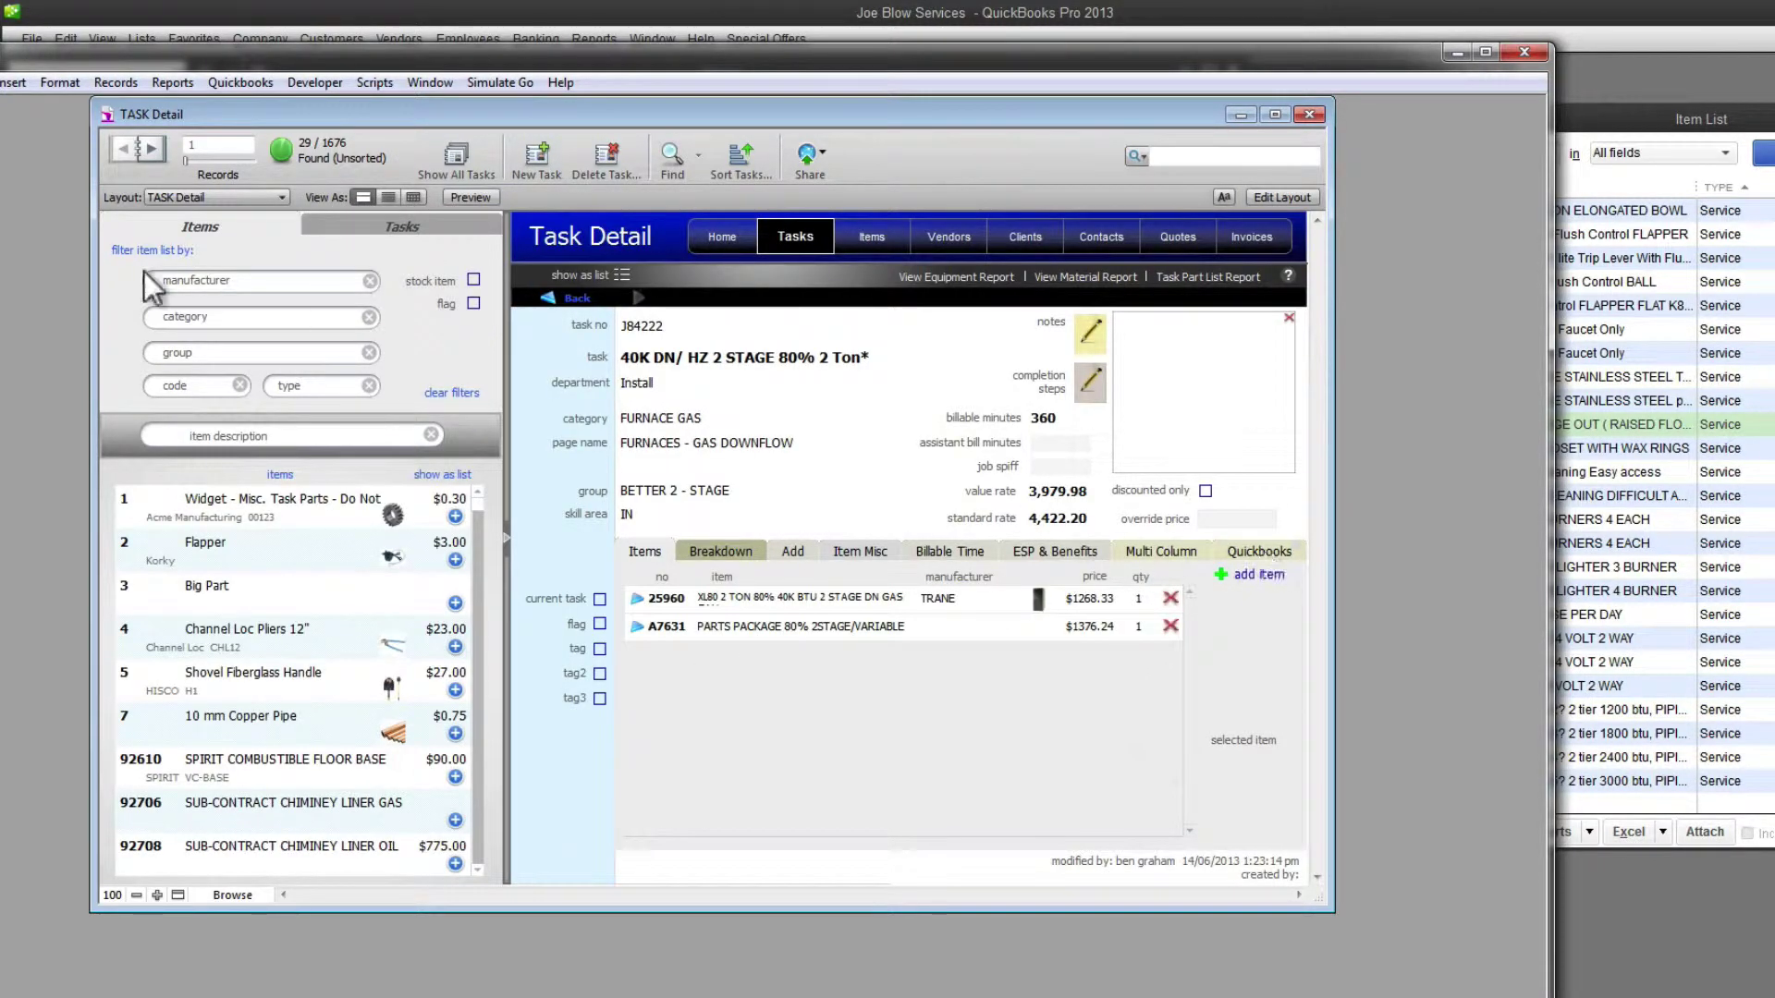
Step: Set the QuickBooks income account of the third found task, 80K DN/ HZ 2 STAGE 80% 3 Ton*, to SALES HVAC INSTALL
{"action": "left_click", "coordinate": [152, 146]}
{"action": "left_click", "coordinate": [152, 147]}
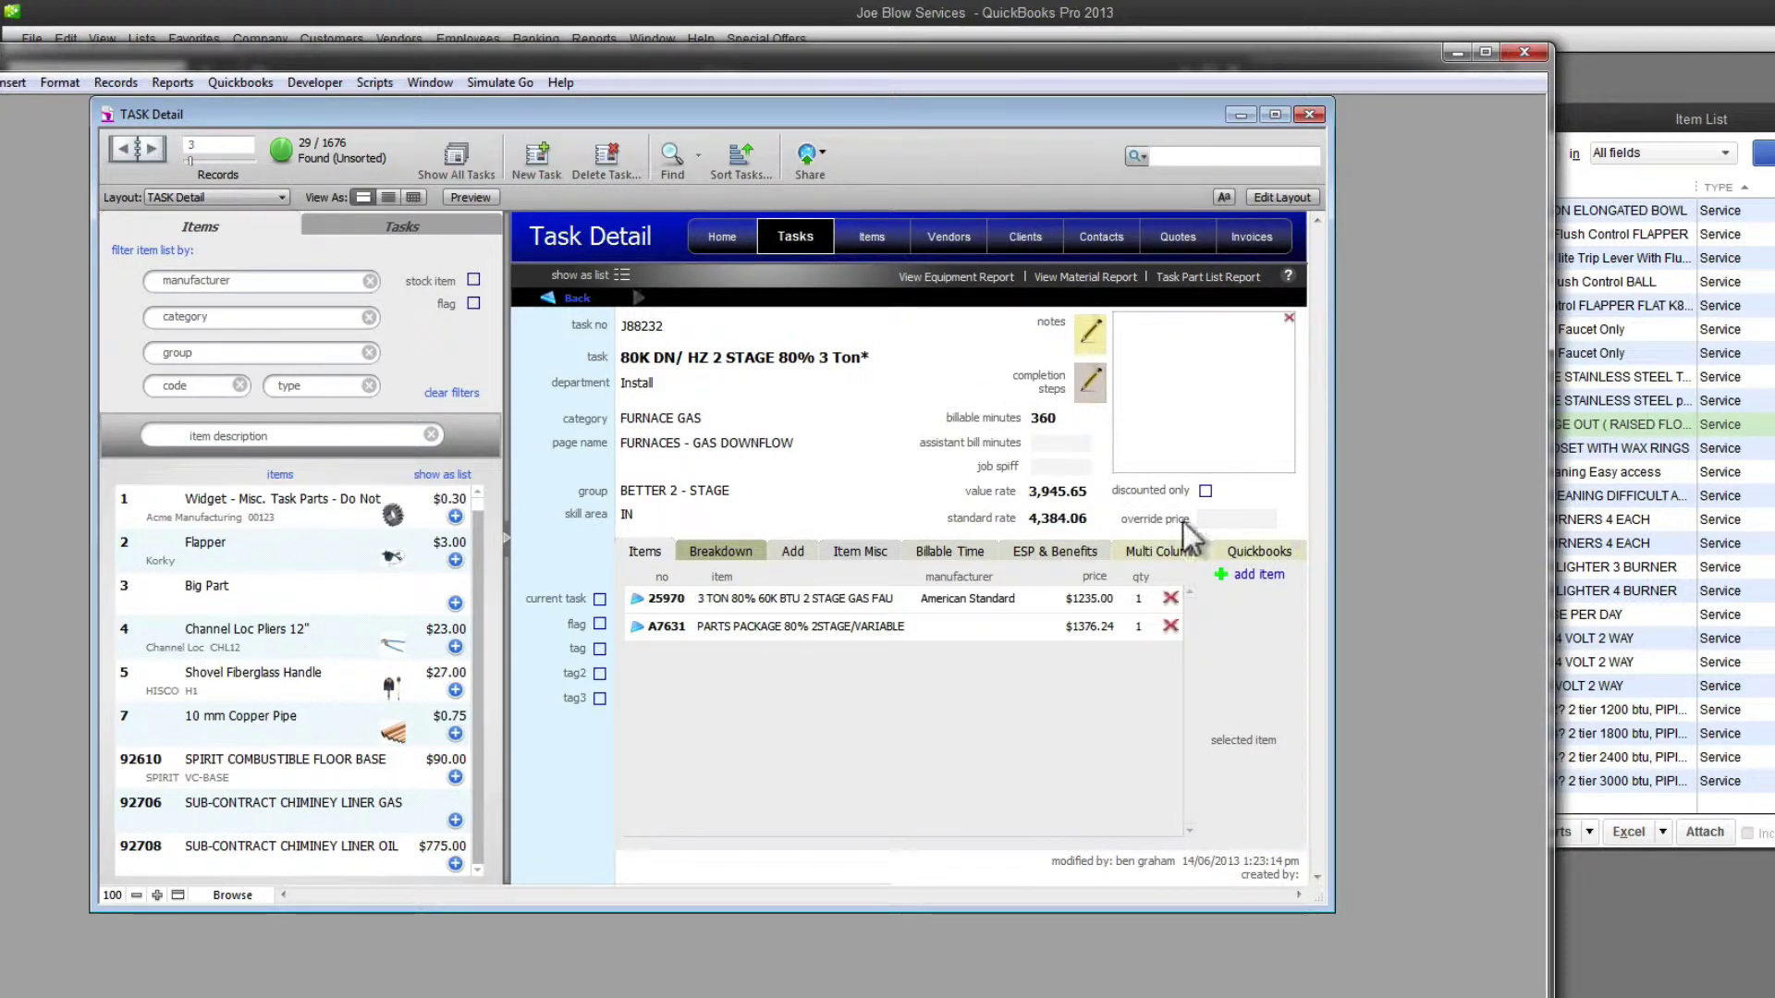
{"action": "left_click", "coordinate": [1251, 549]}
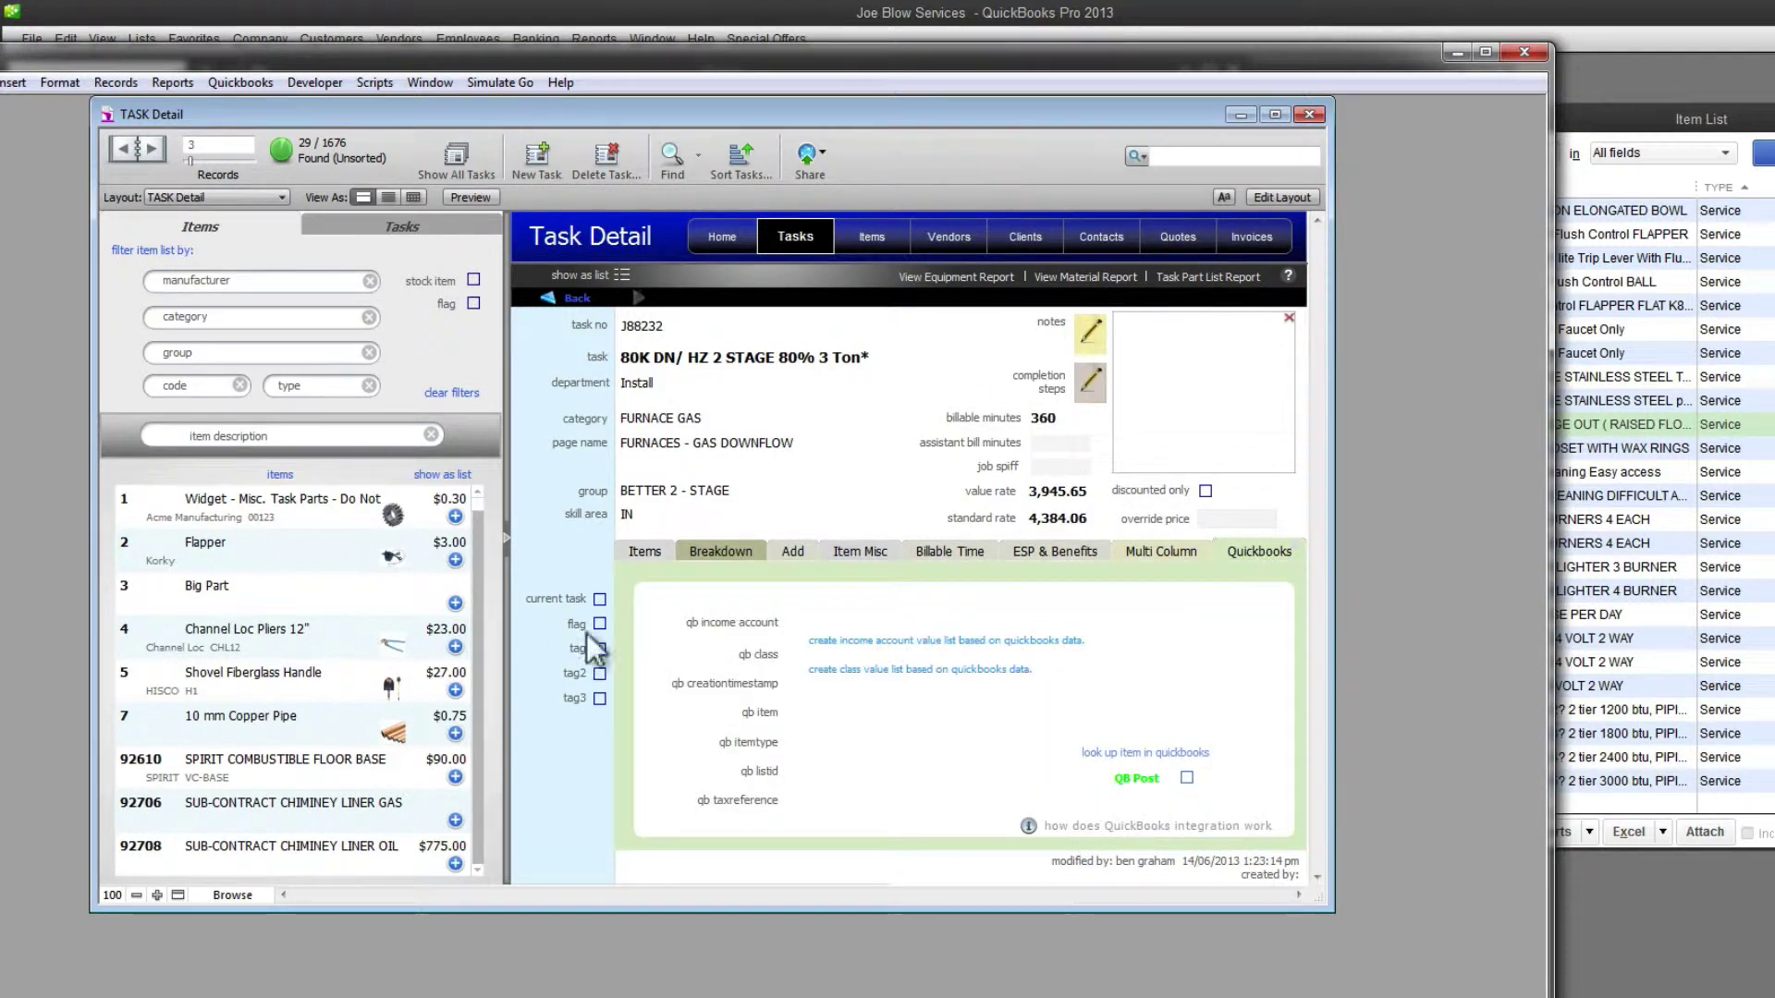
{"action": "left_click", "coordinate": [823, 621]}
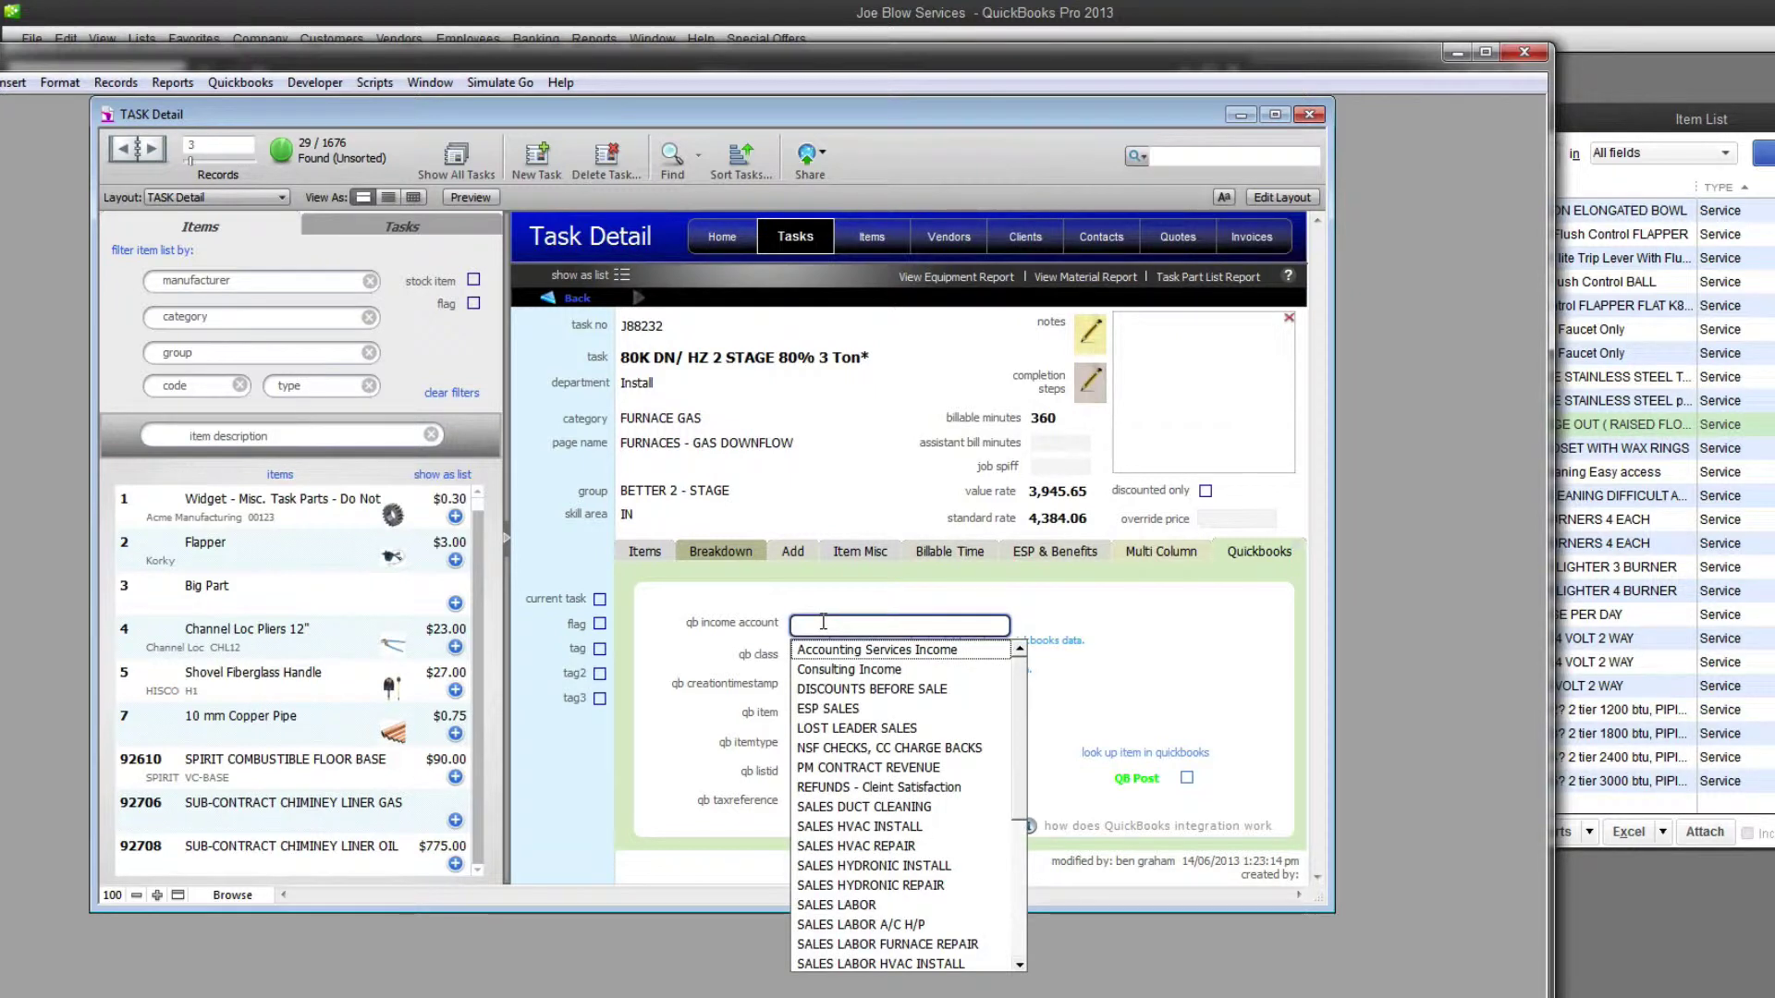
{"action": "left_click", "coordinate": [843, 822]}
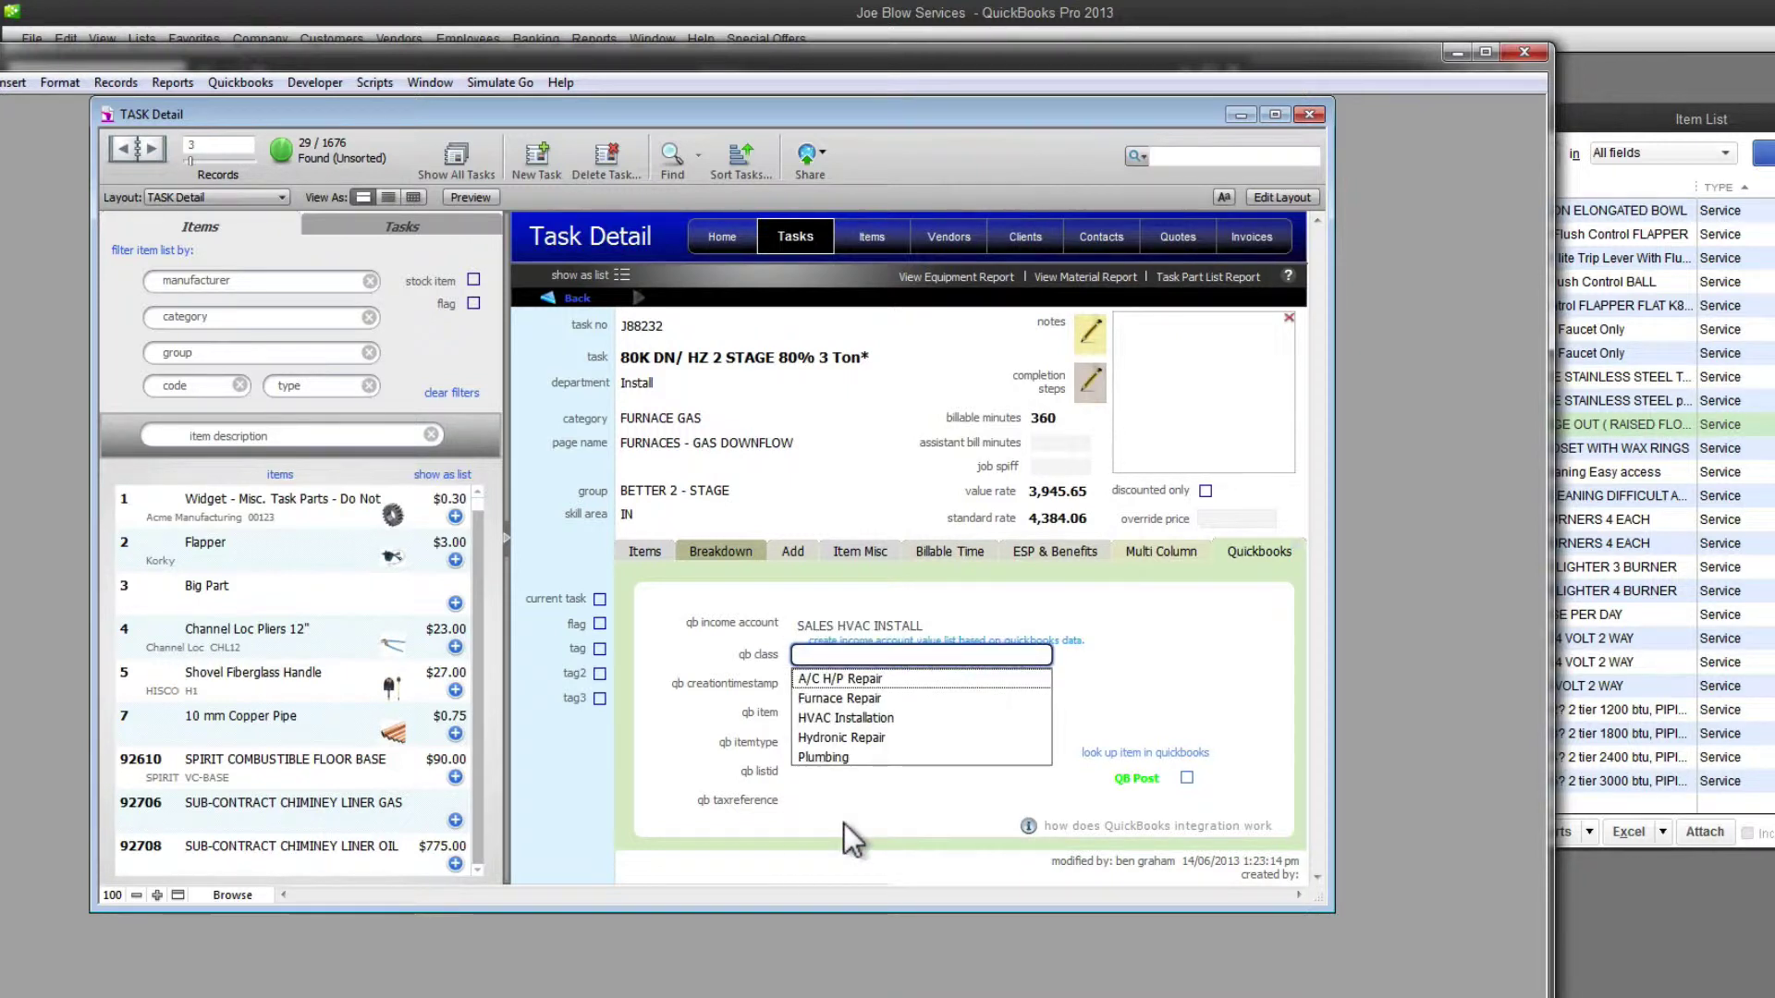
Step: Replace the QuickBooks income account with SALES HVAC INSTALL in all tasks of the current found set
{"action": "left_click", "coordinate": [862, 621]}
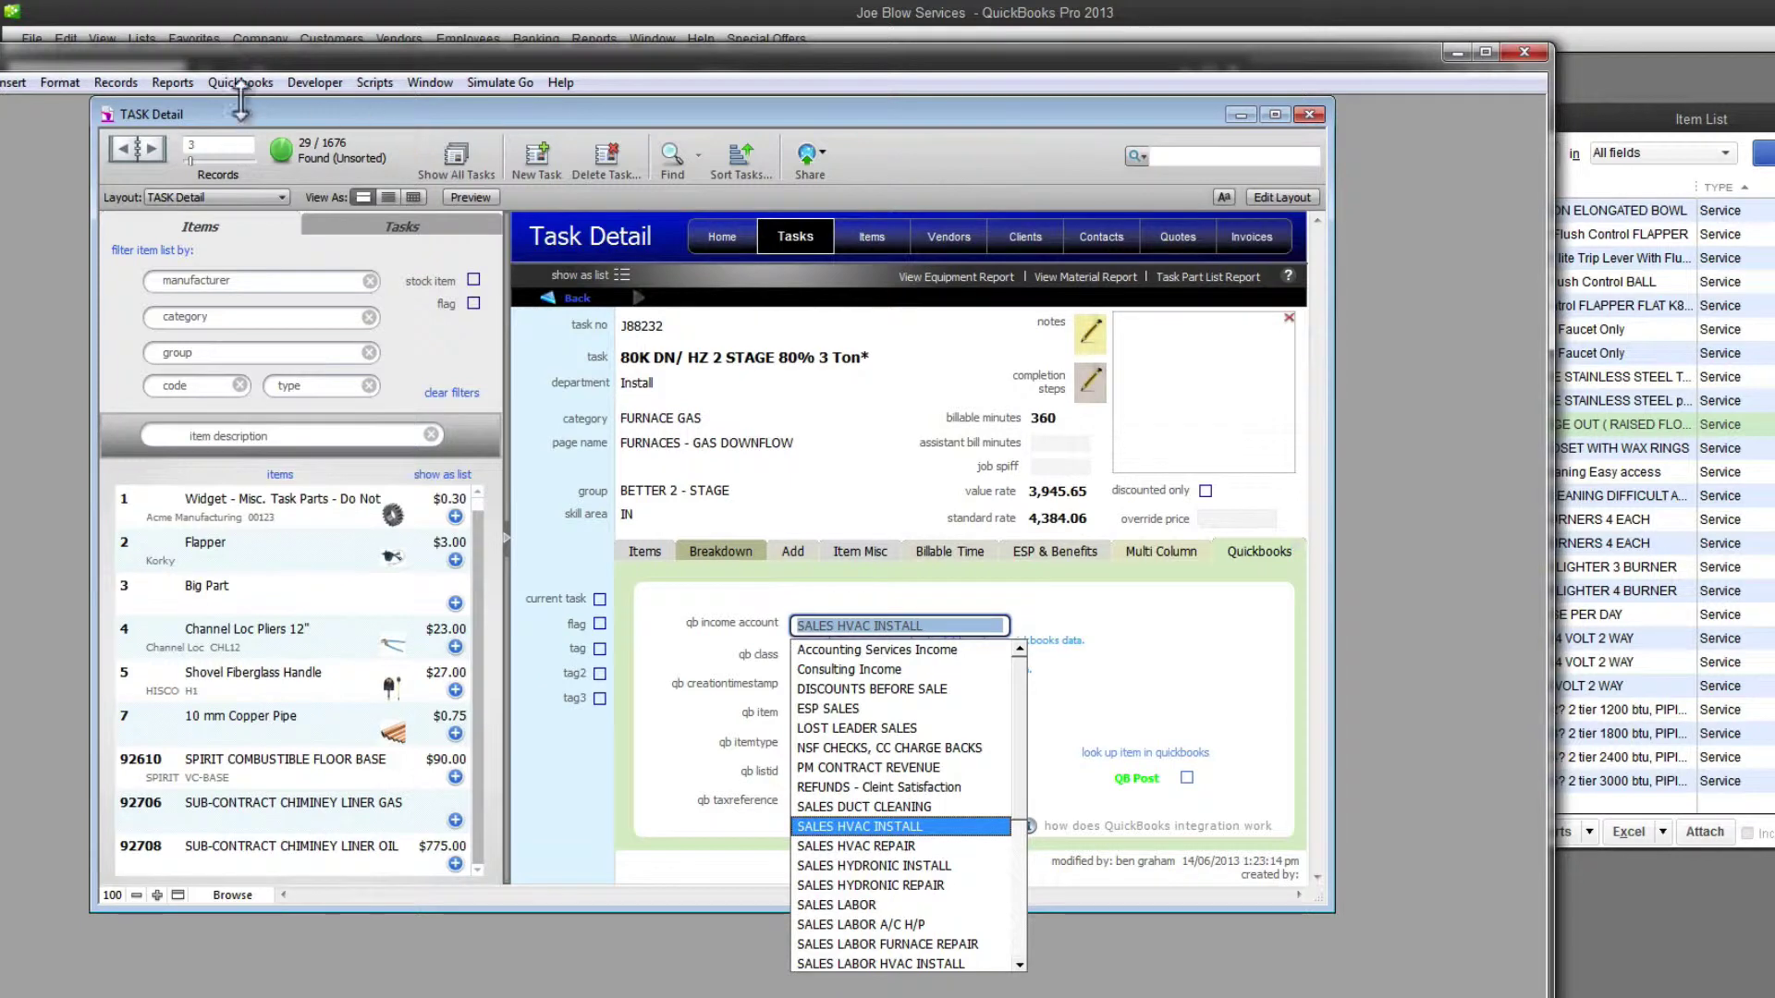
{"action": "left_click", "coordinate": [115, 82]}
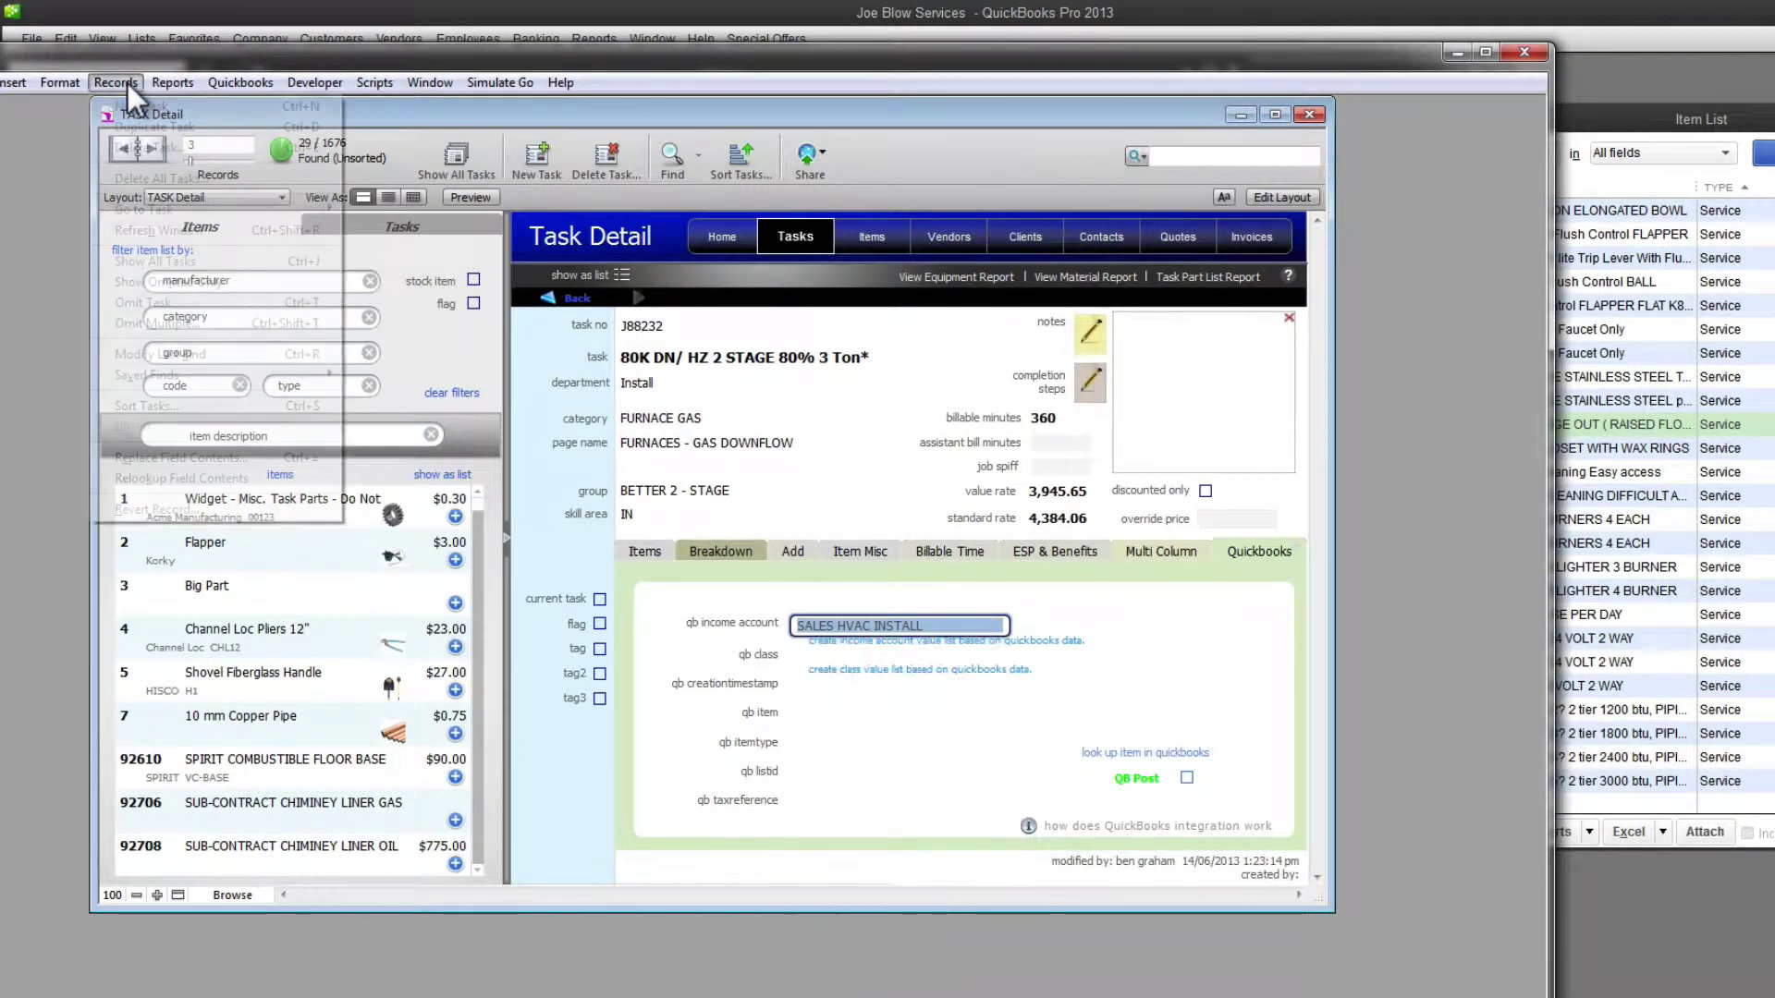
{"action": "left_click", "coordinate": [164, 459]}
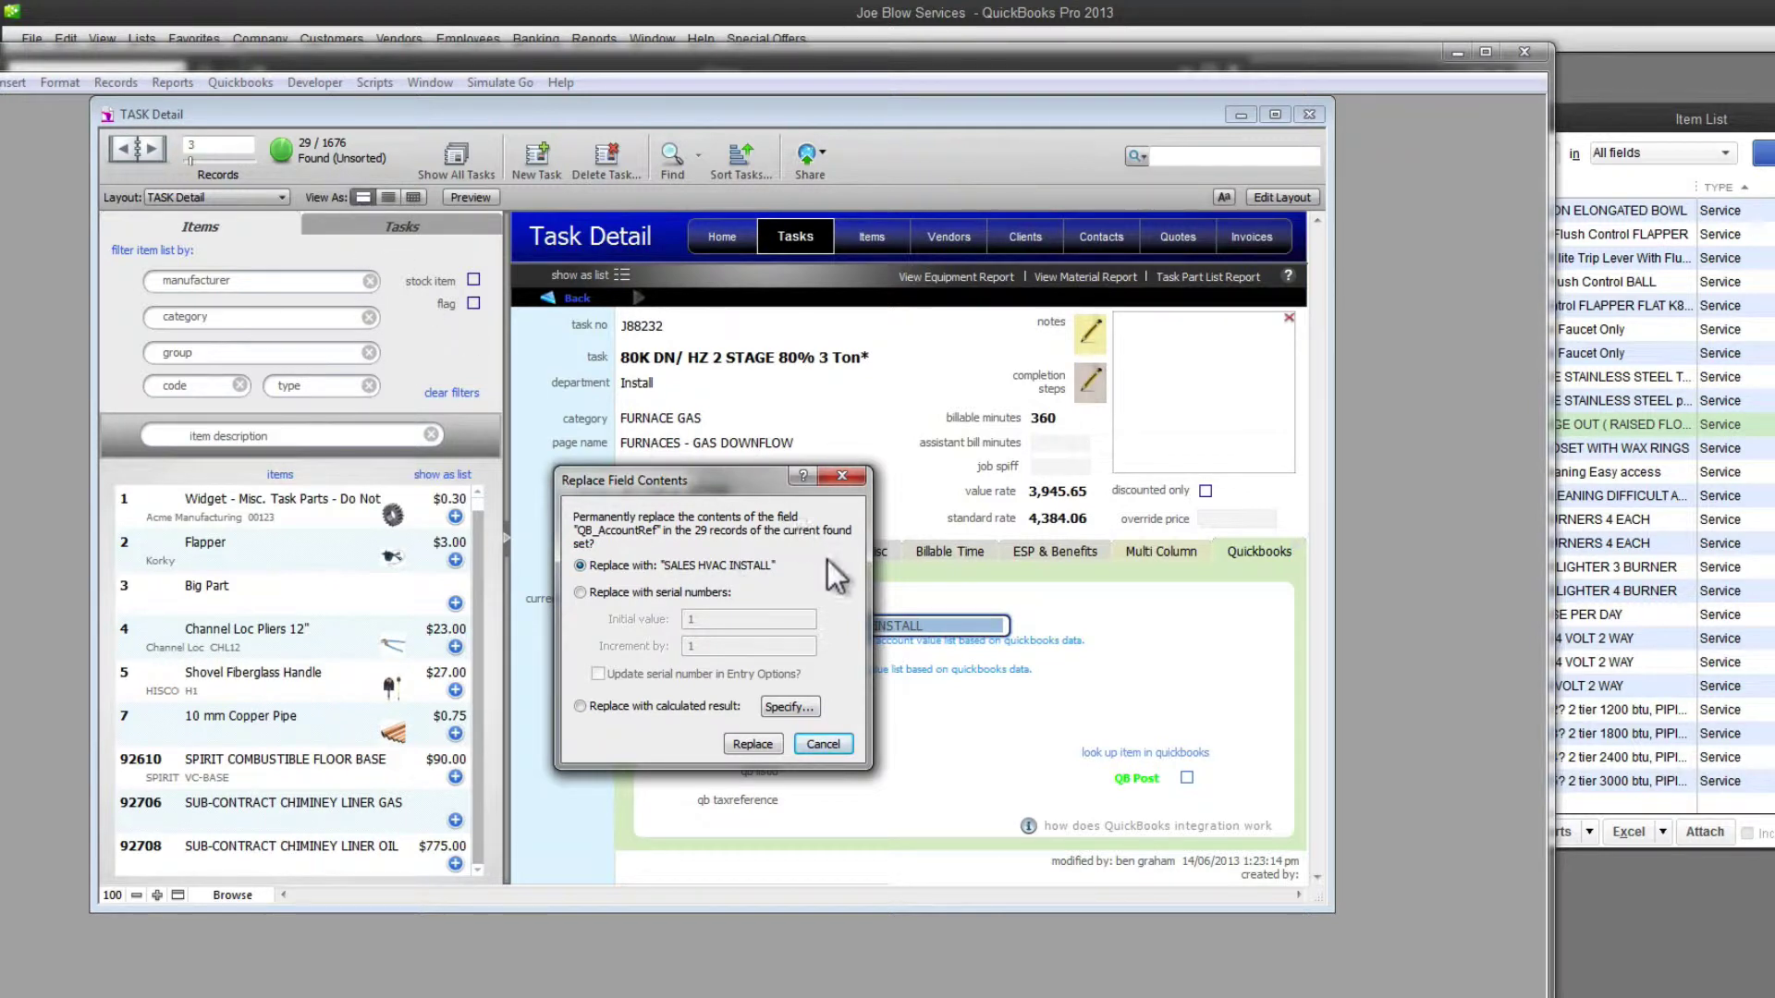
{"action": "left_click", "coordinate": [752, 745]}
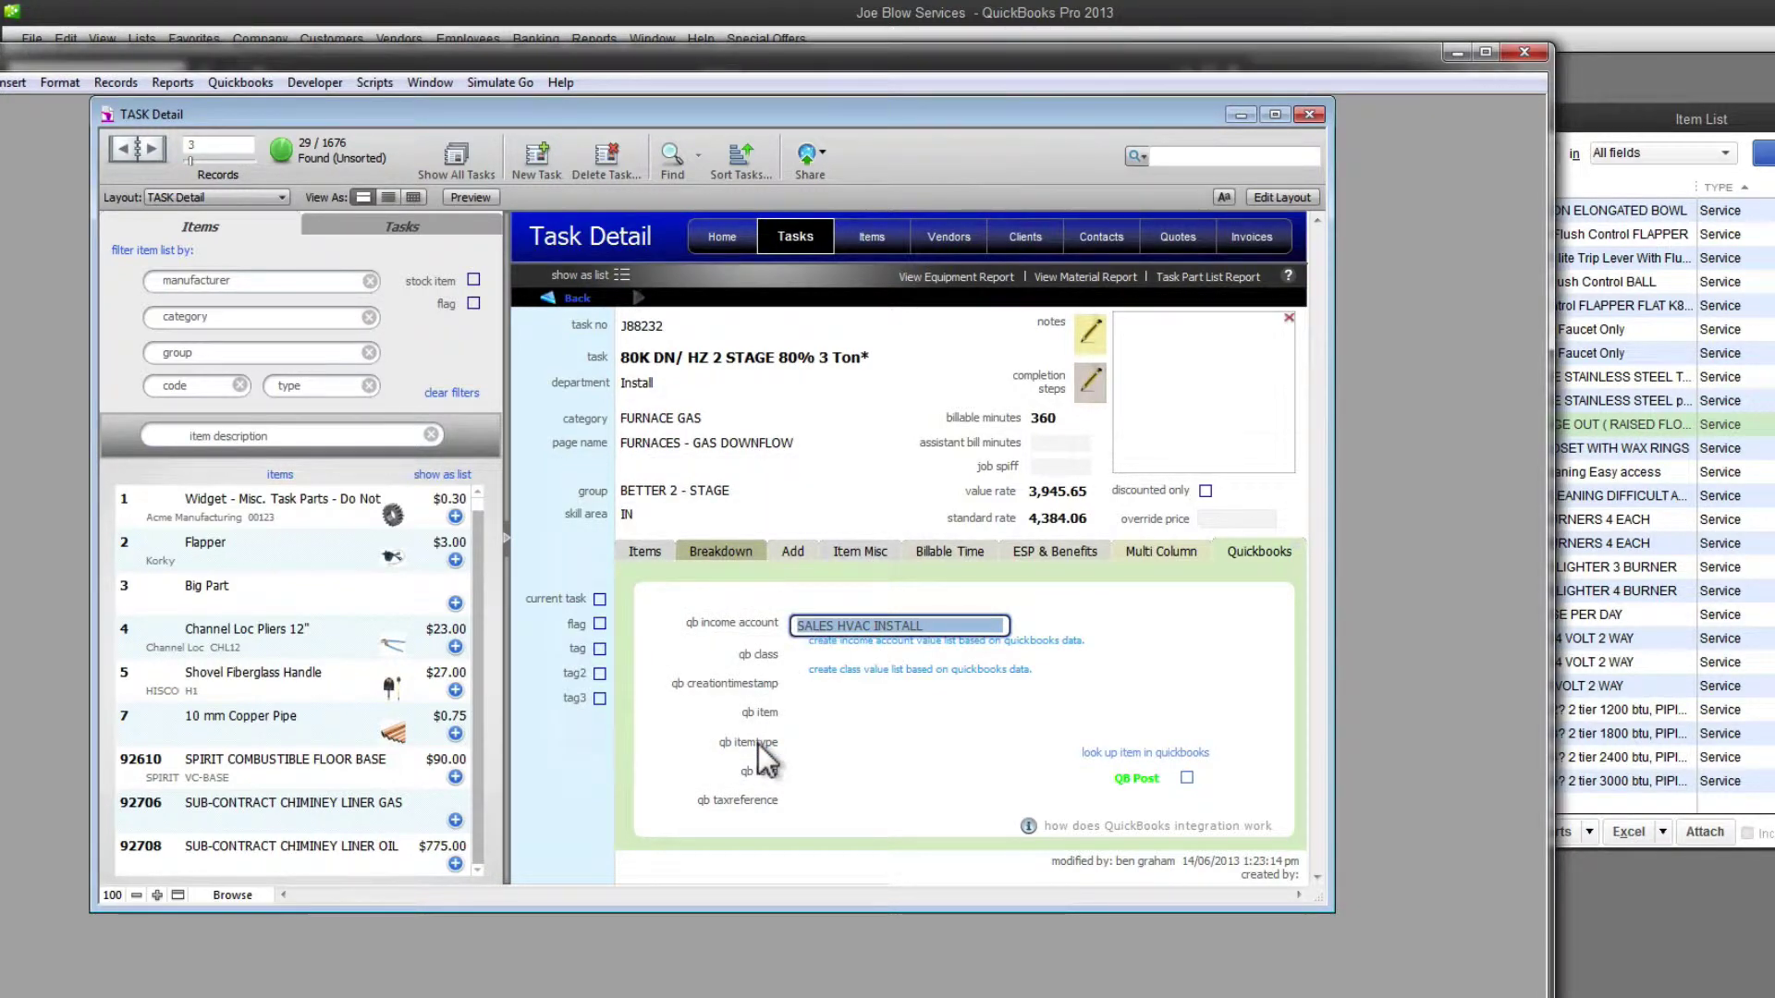
{"action": "left_click", "coordinate": [871, 593]}
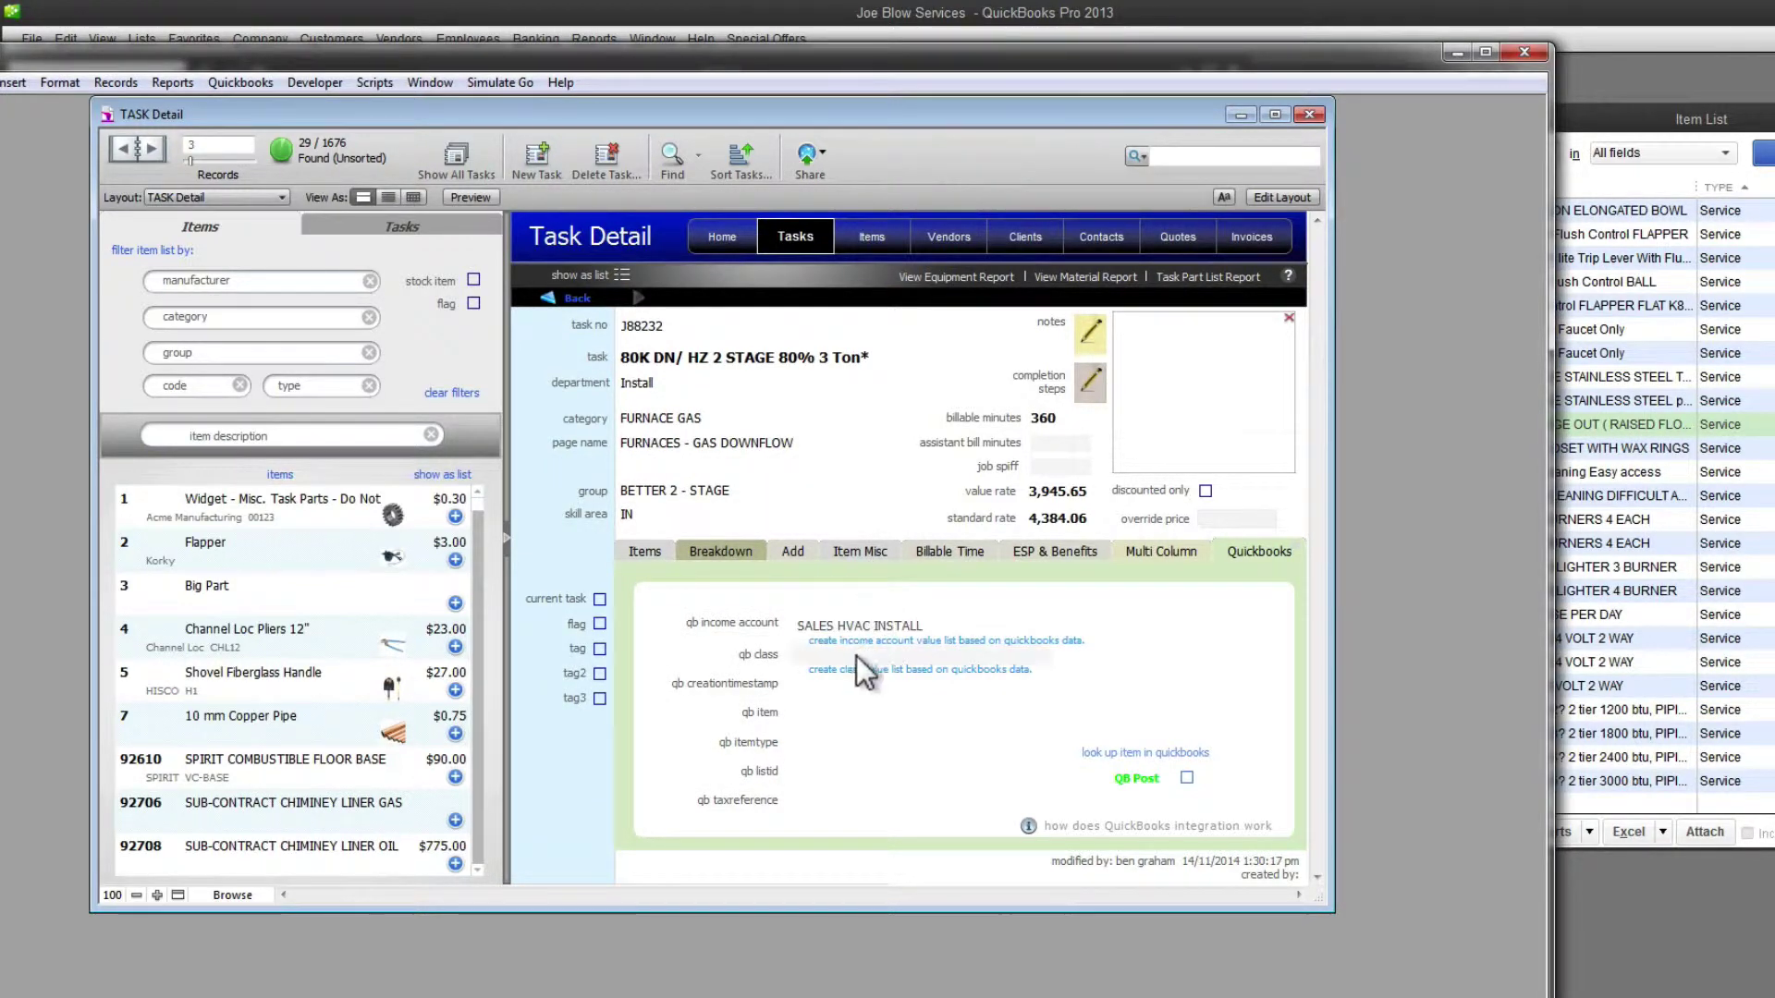
Step: Create new QuickBooks service items from the found furnace tasks and return to the Home screen
{"action": "mouse_move", "coordinate": [824, 658]}
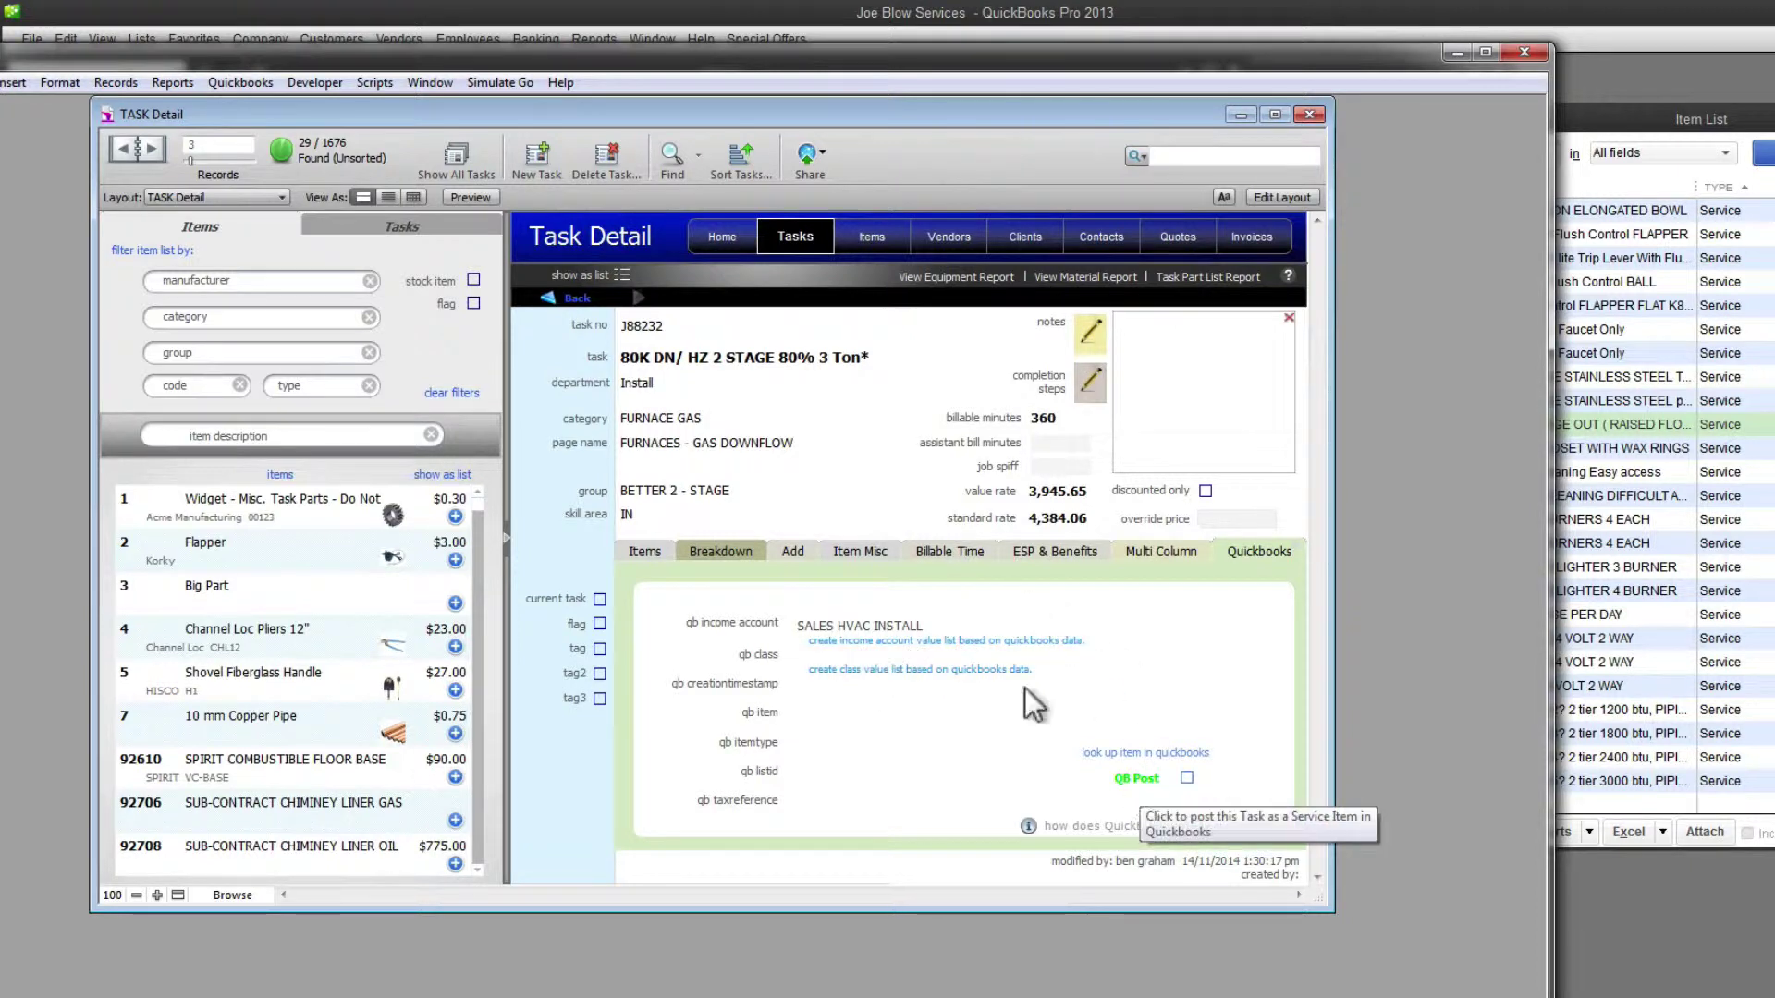
{"action": "left_click", "coordinate": [227, 82]}
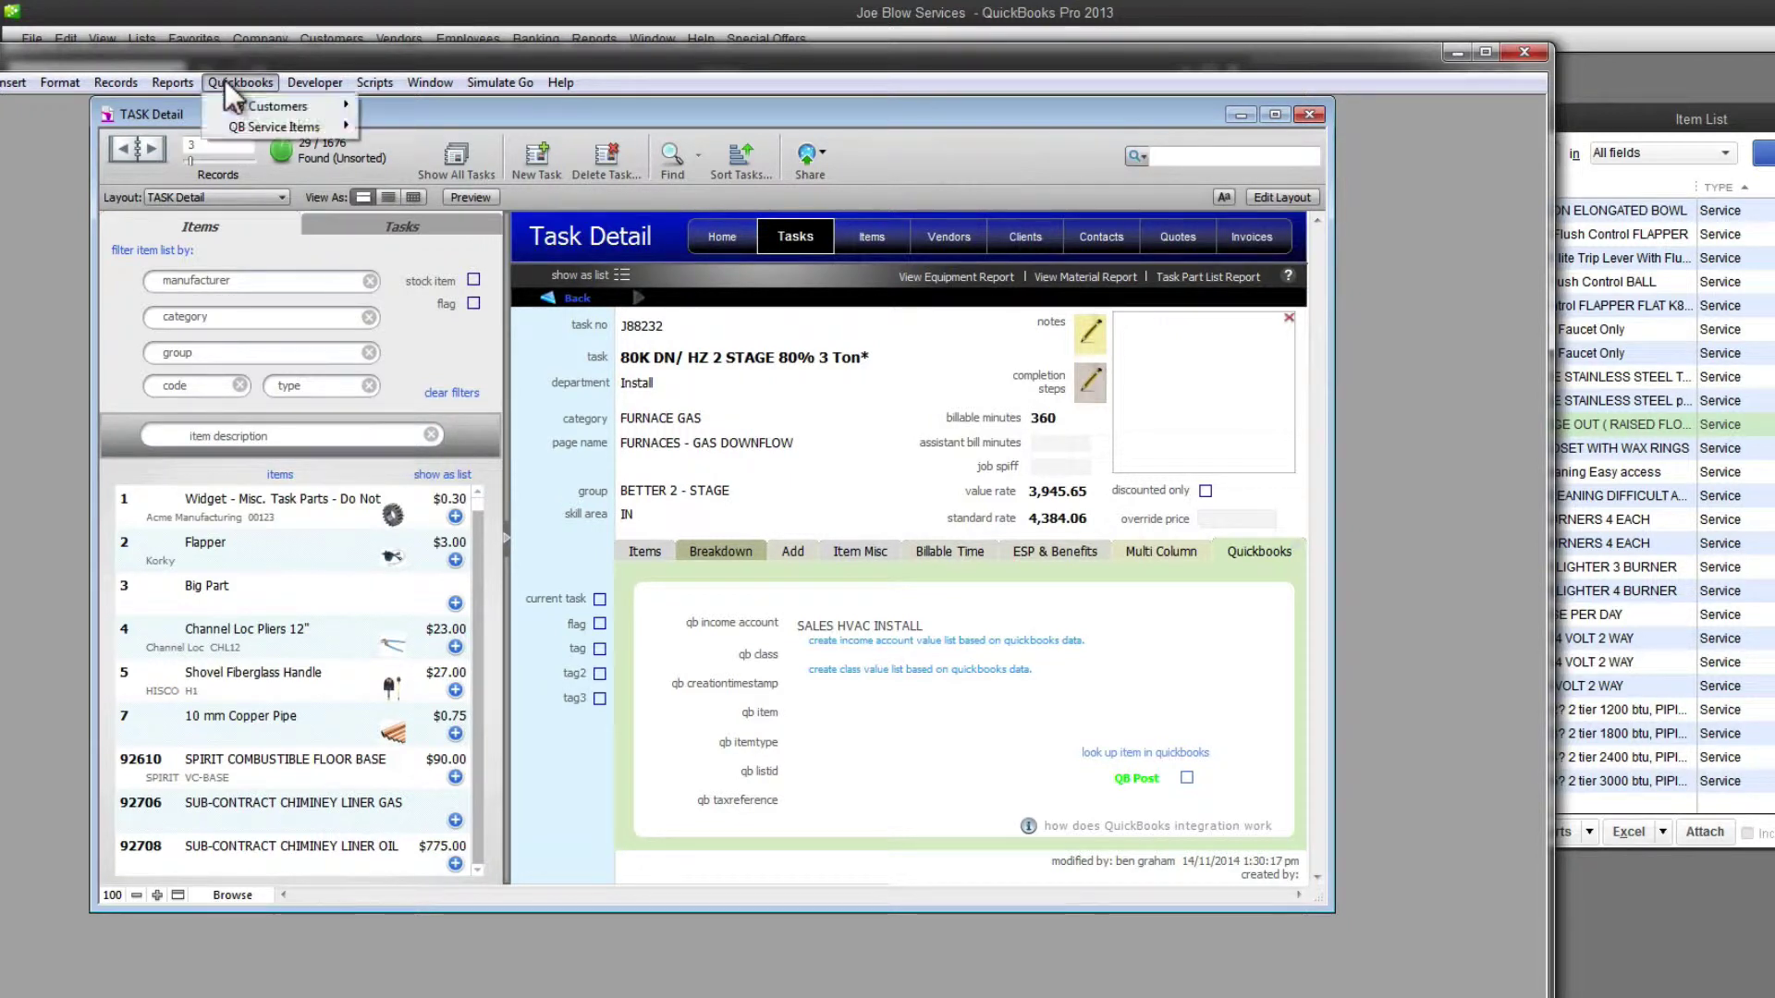
{"action": "mouse_move", "coordinate": [227, 125]}
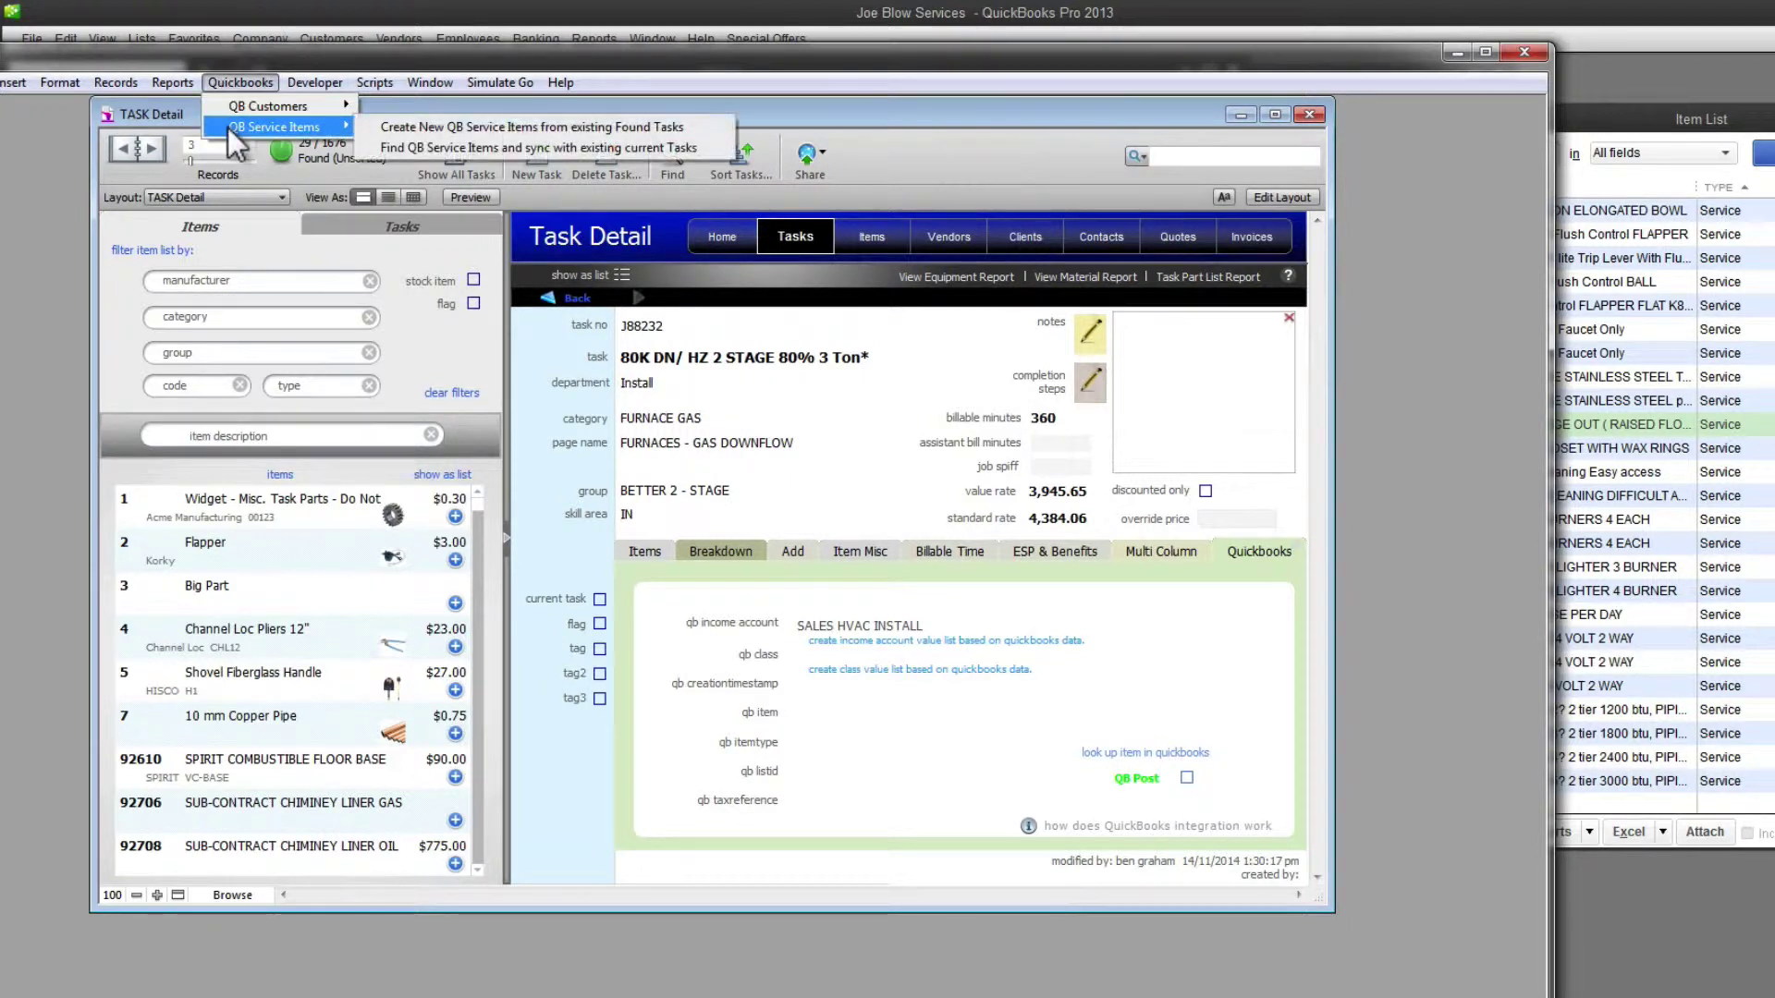
{"action": "left_click", "coordinate": [410, 130]}
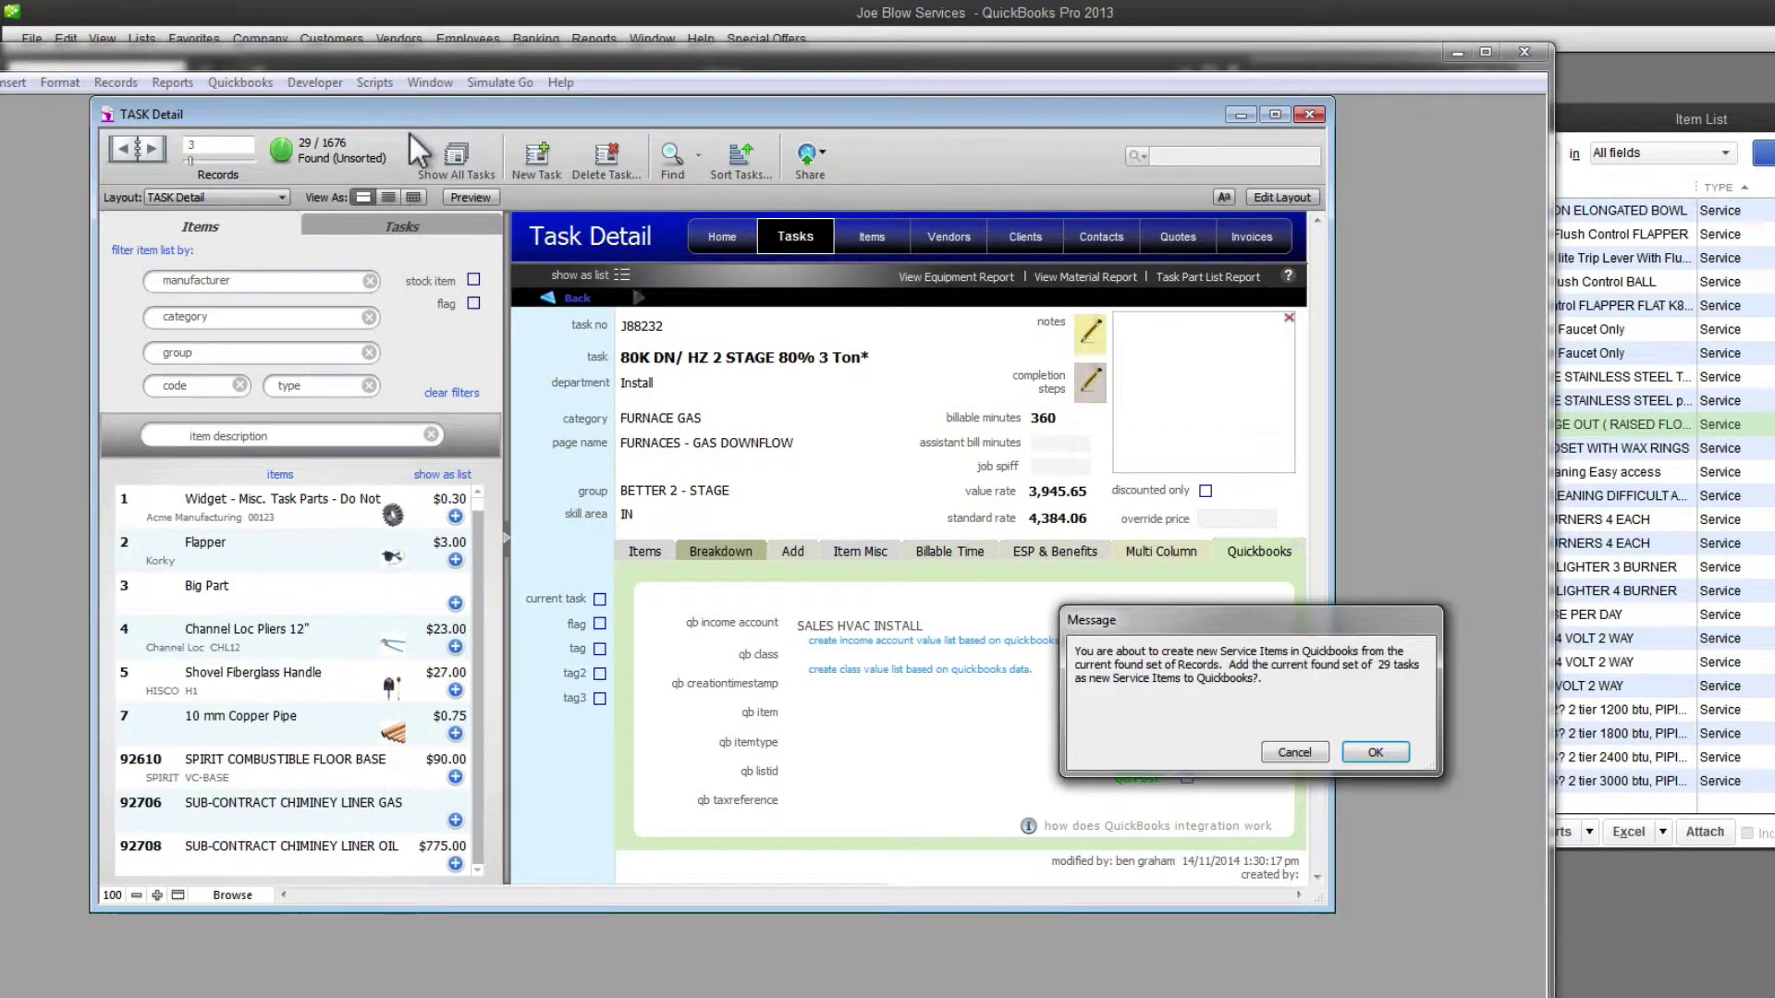
{"action": "left_click", "coordinate": [1376, 752]}
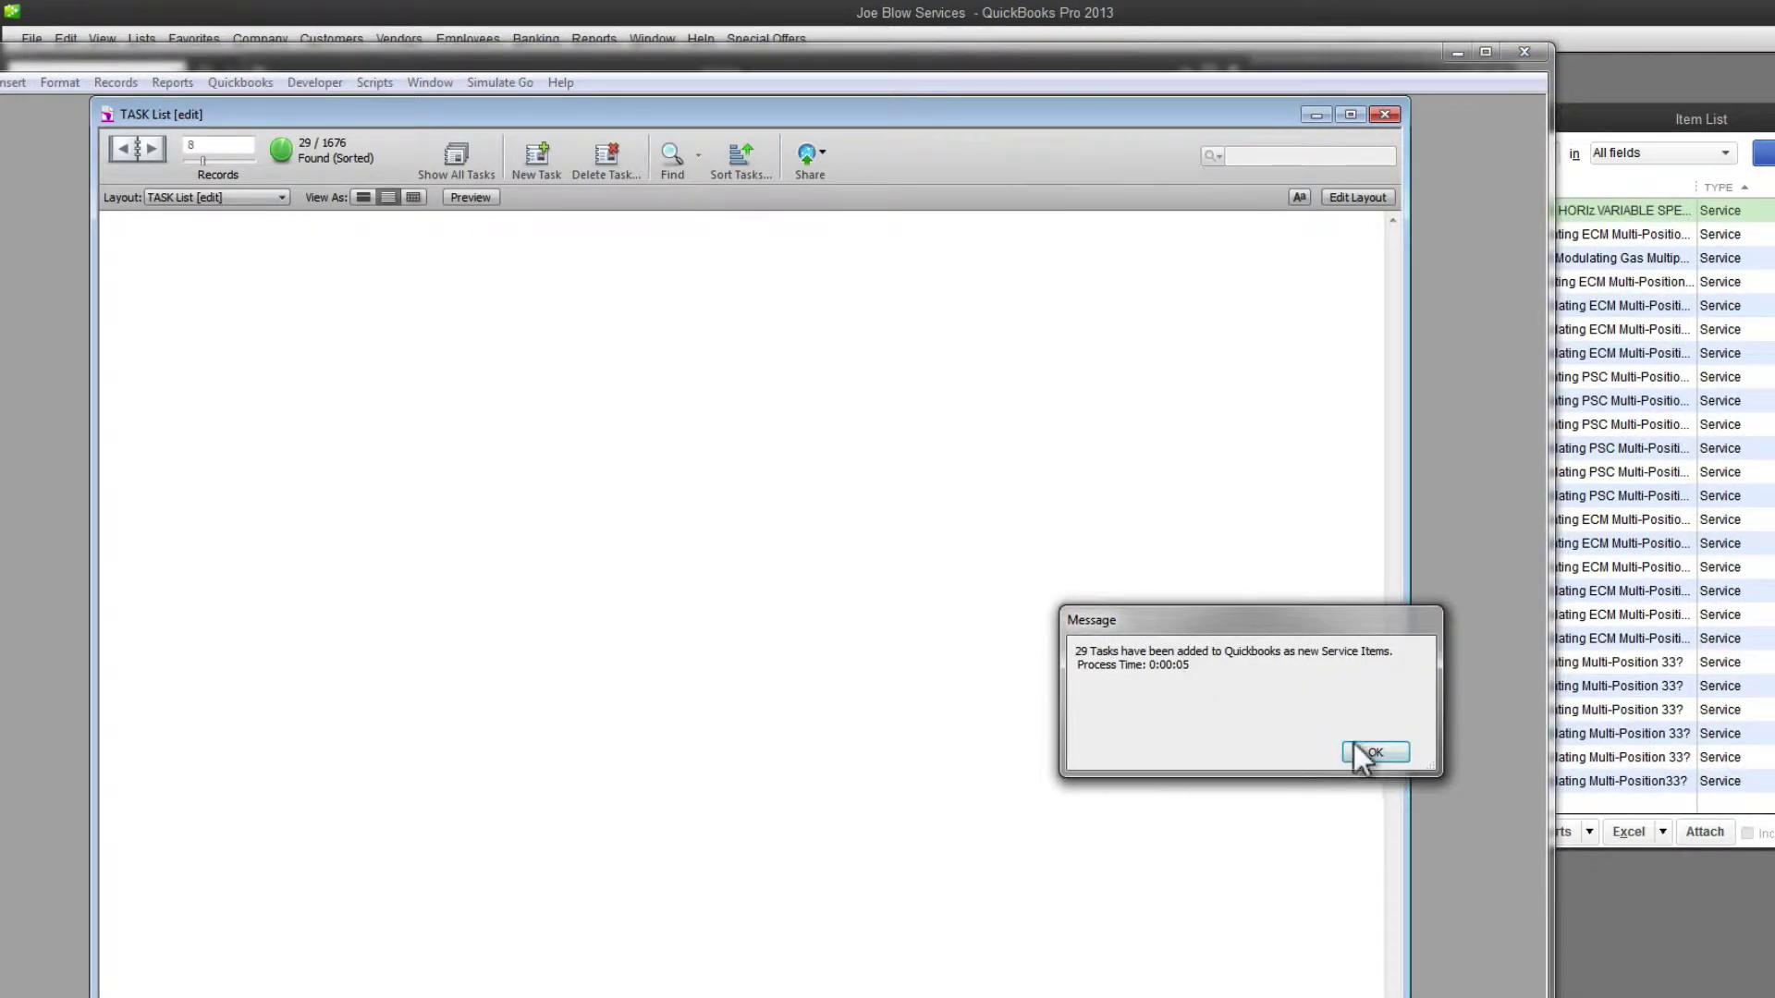
{"action": "left_click", "coordinate": [1372, 754]}
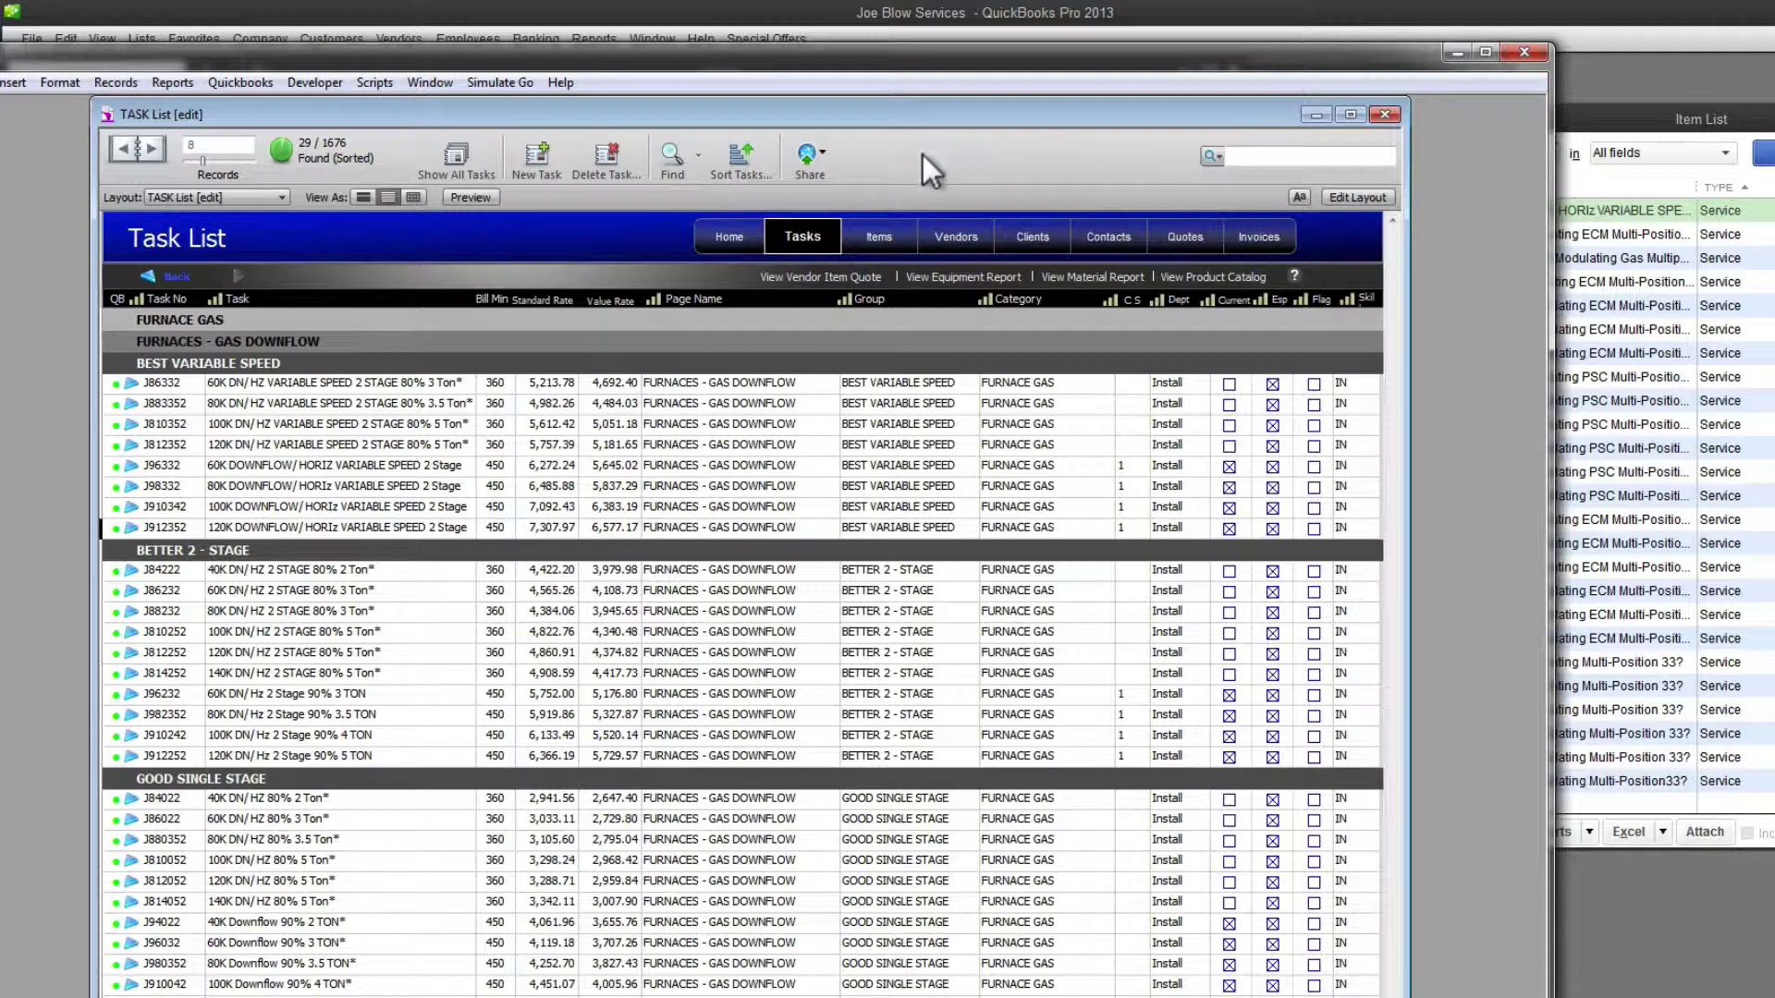
{"action": "left_click", "coordinate": [729, 238]}
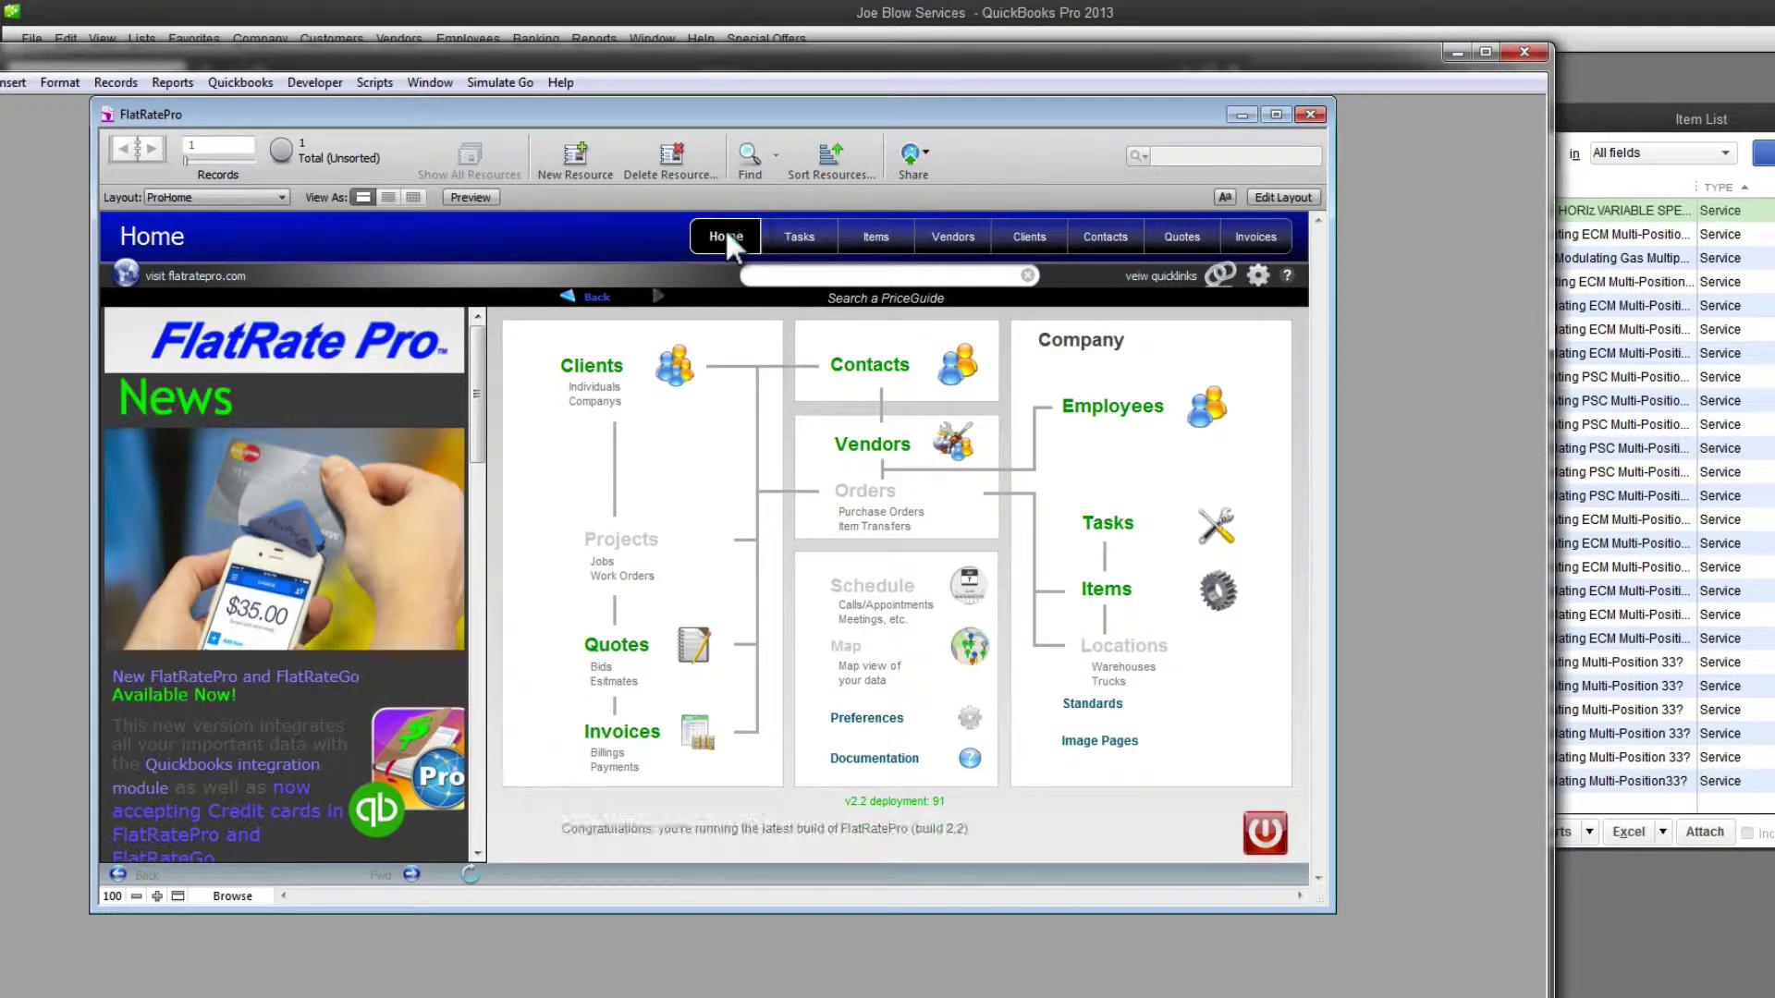